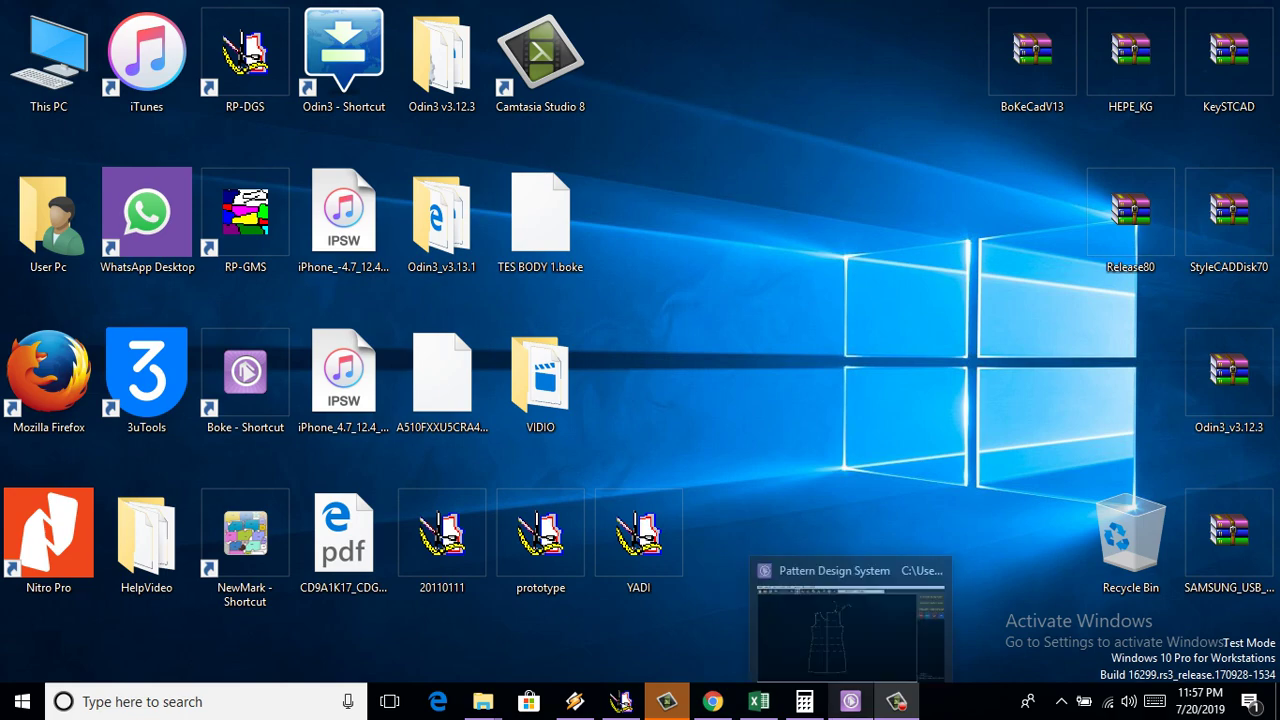
Bring the TES BODY 1 dress pattern back and cancel the Delete tool
left_click(850, 701)
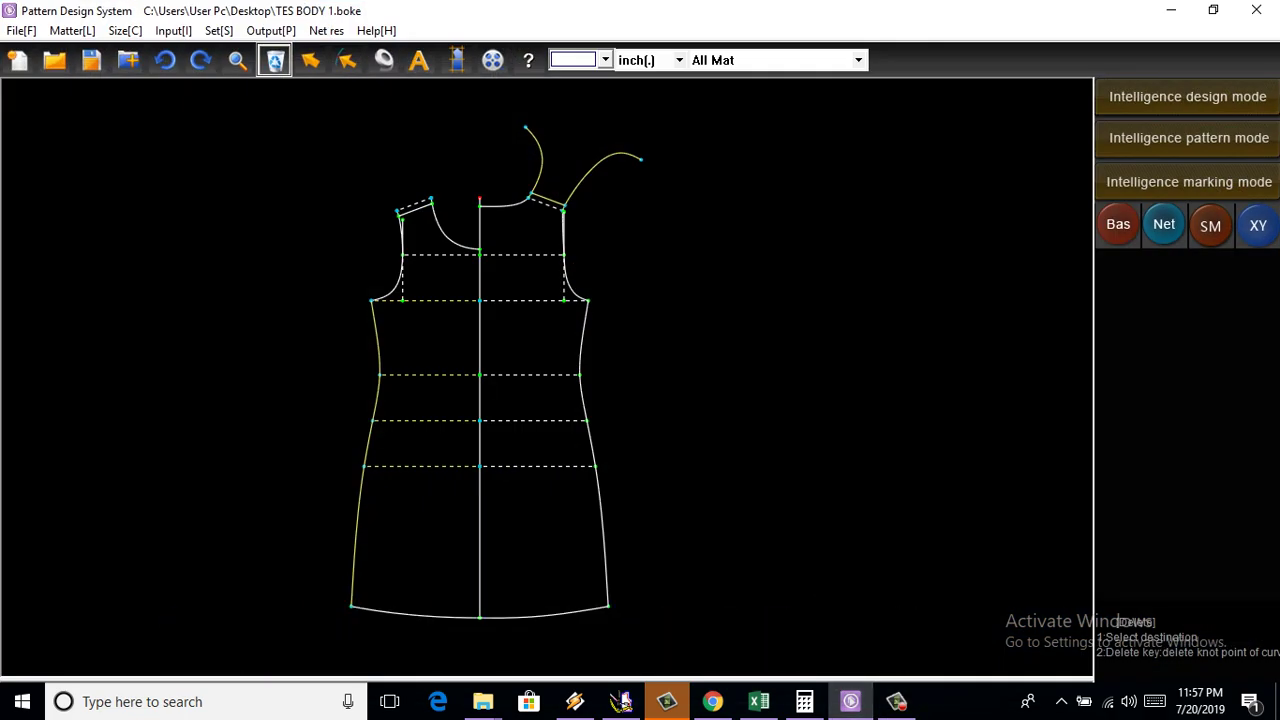
scroll(431, 494, "down", 2)
scroll(431, 494, "up", 1)
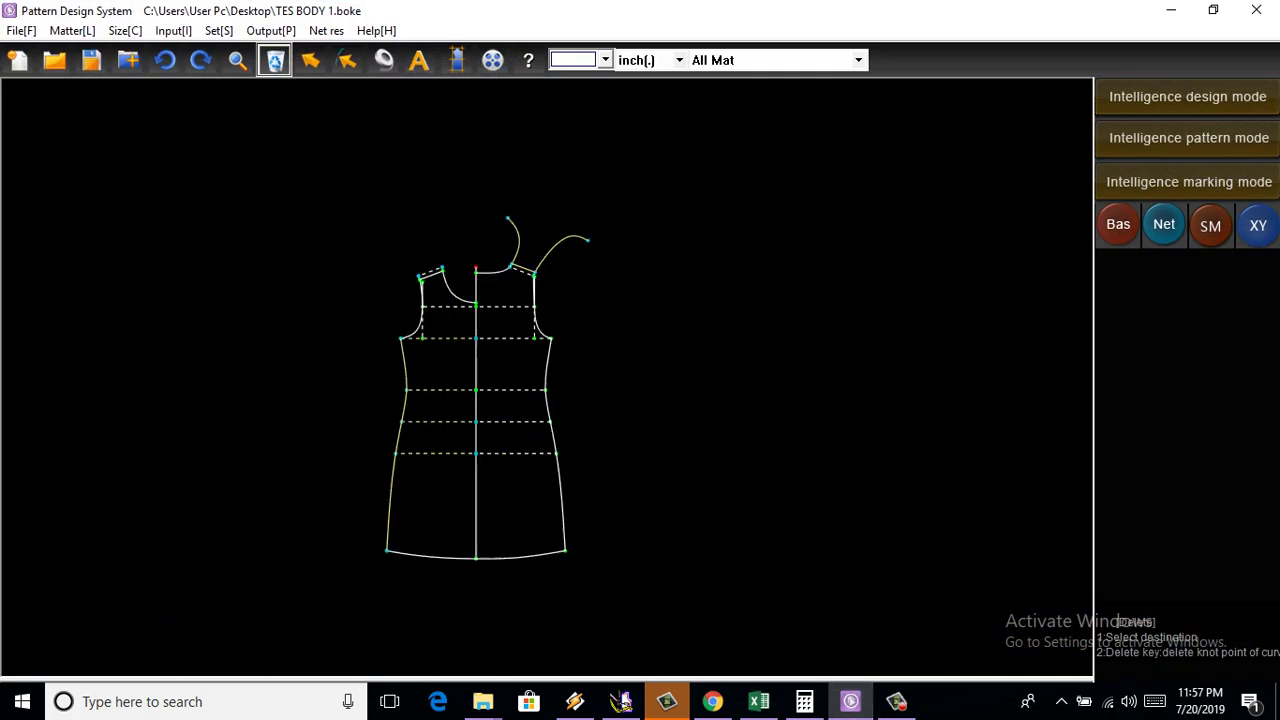
scroll(431, 494, "up", 1)
key("Escape")
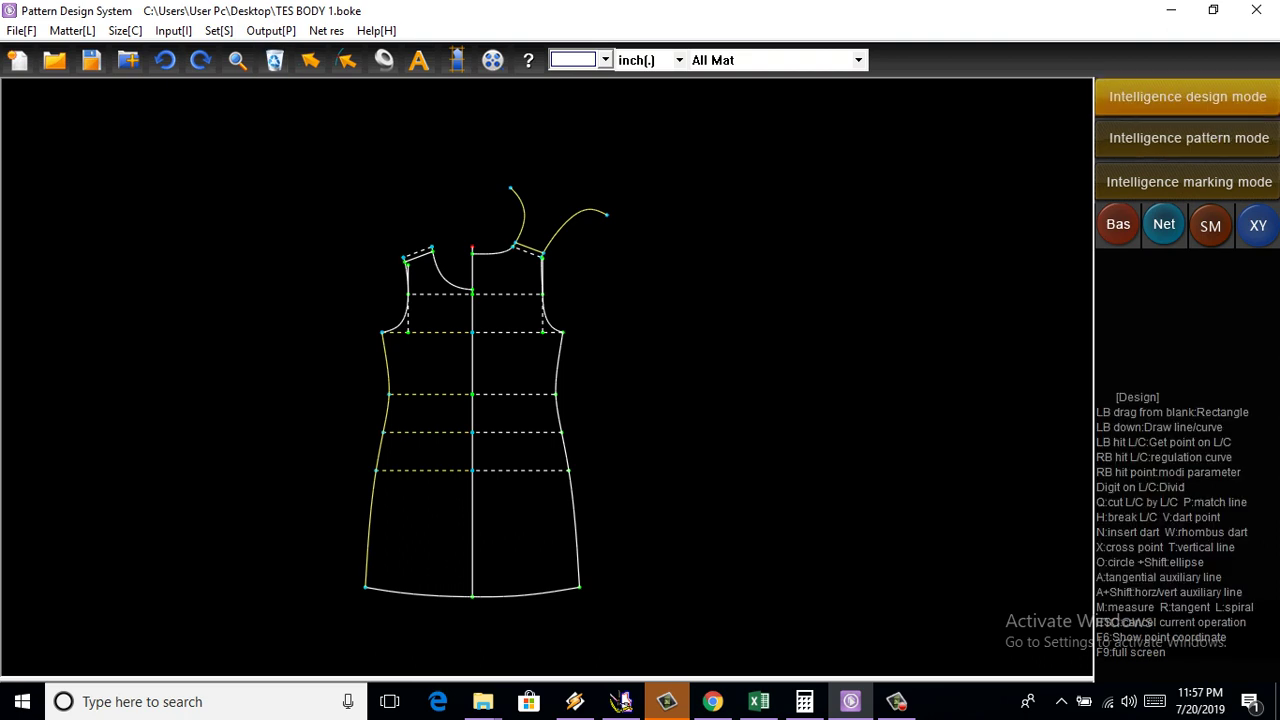
Zoom over the pattern, then switch to the Excel garment measurement sheet
scroll(873, 178, "down", 2)
scroll(675, 265, "up", 1)
scroll(675, 265, "down", 1)
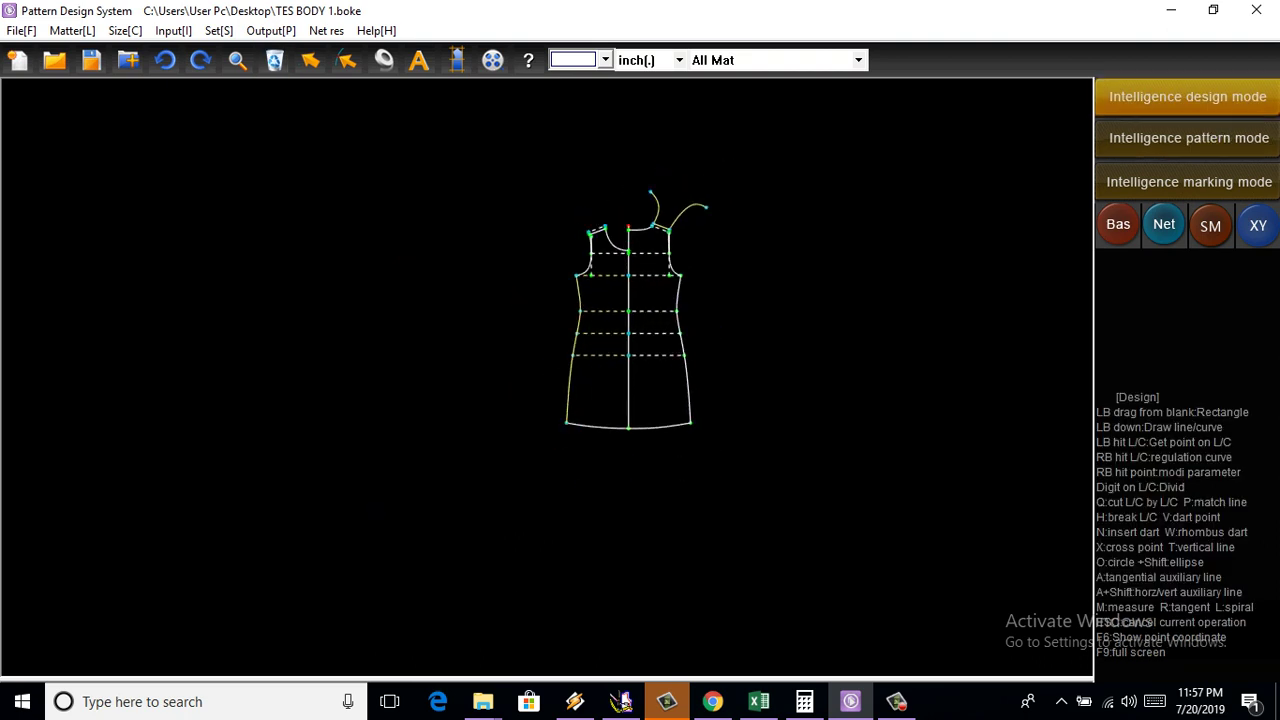
scroll(675, 265, "up", 2)
scroll(675, 265, "up", 1)
scroll(675, 265, "down", 2)
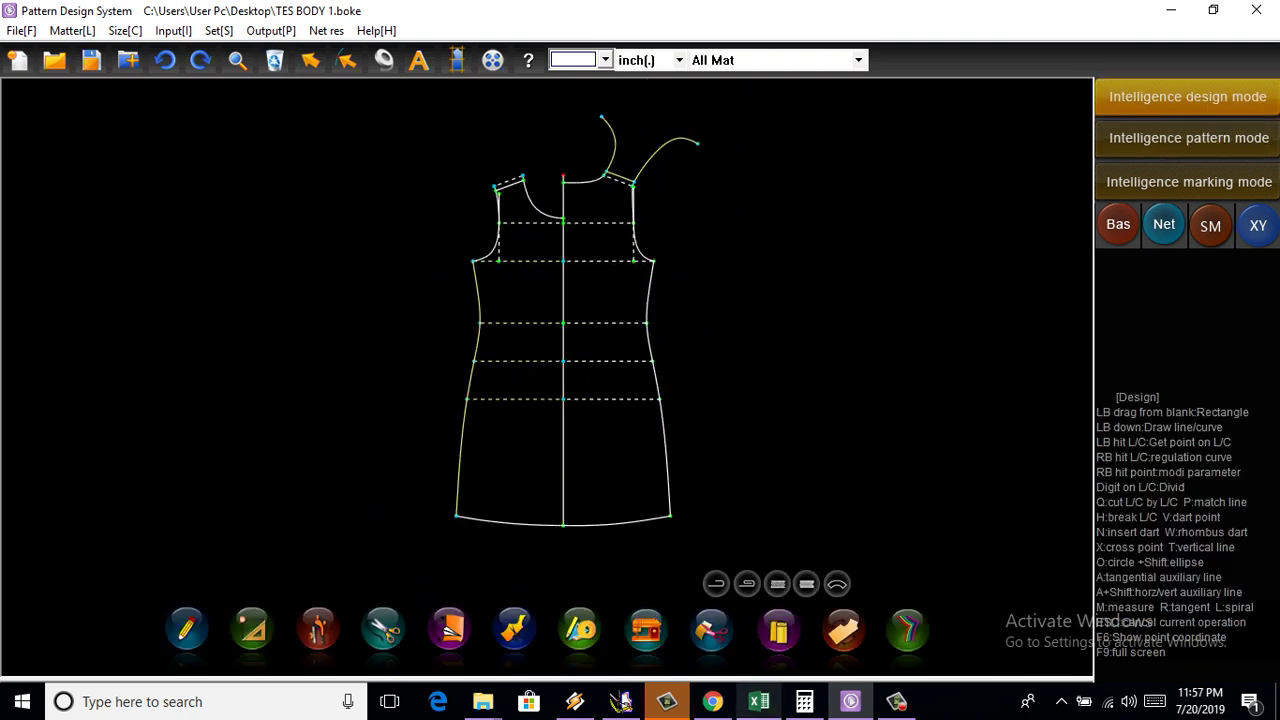
left_click(758, 701)
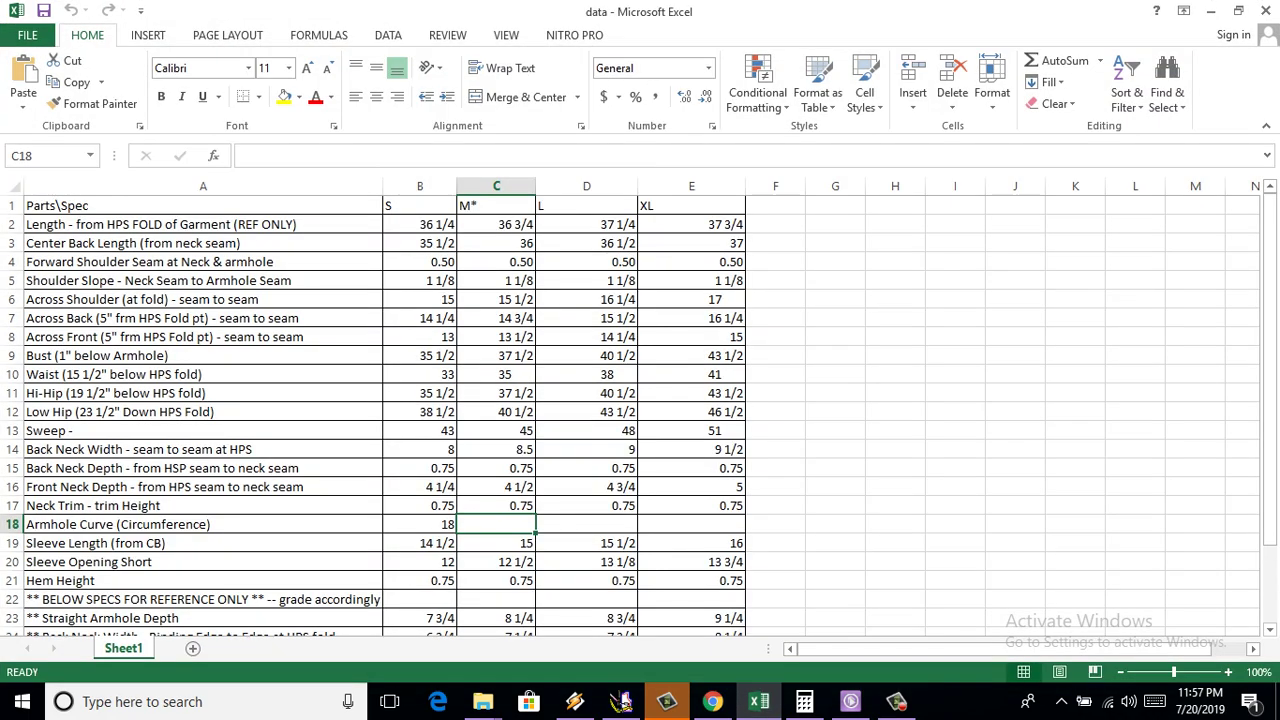
Read the size M Sleeve Length (from CB) value of 15 in row 19, then return to the pattern
scroll(640, 416, "down", 1)
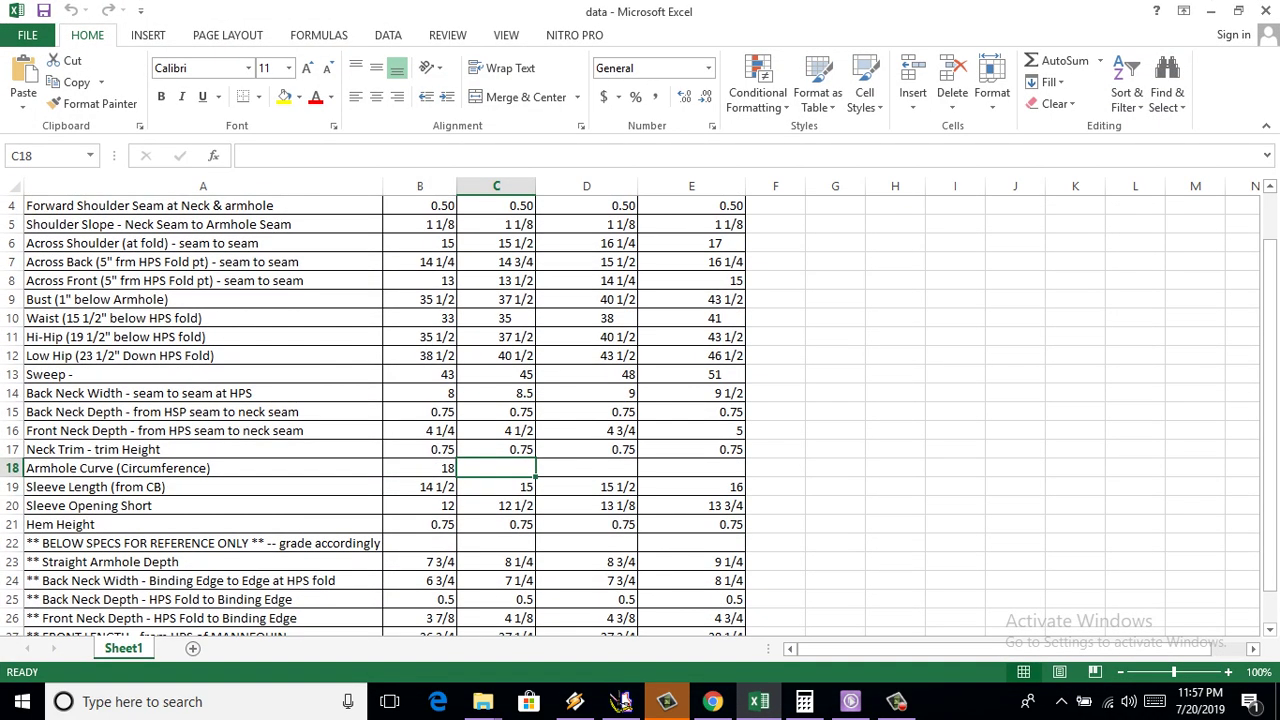
left_click(100, 487)
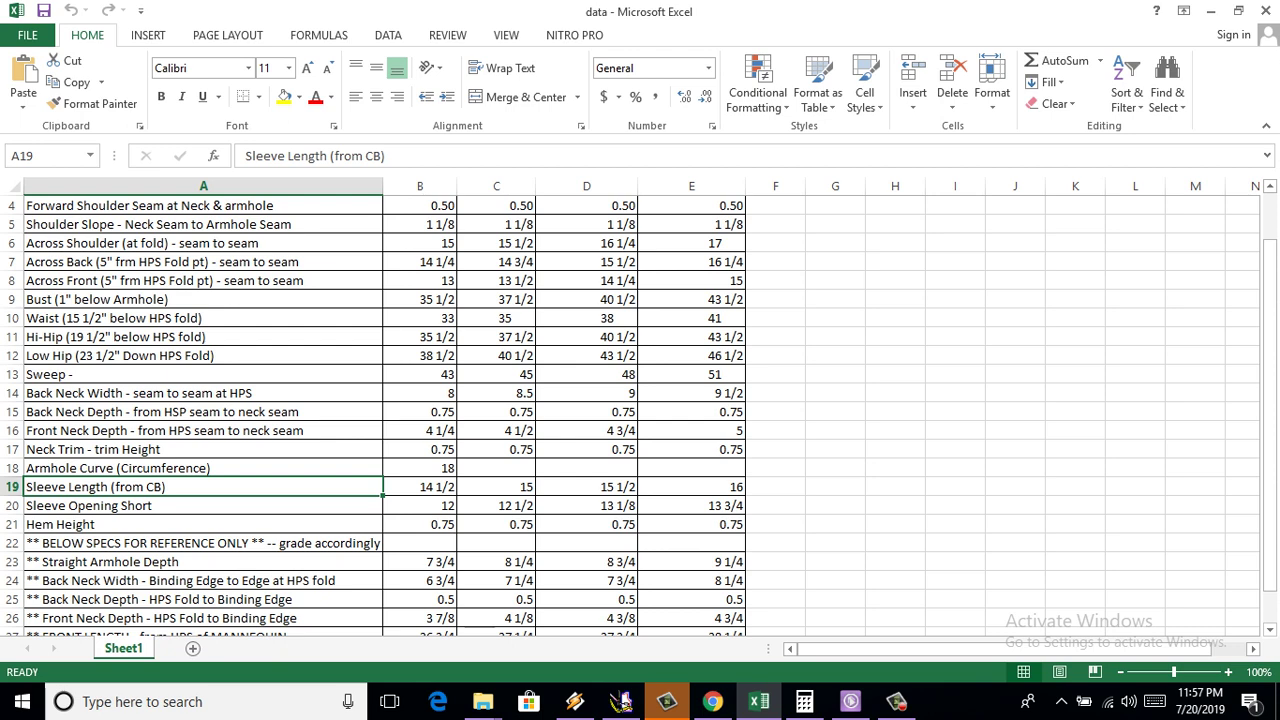
left_click(496, 487)
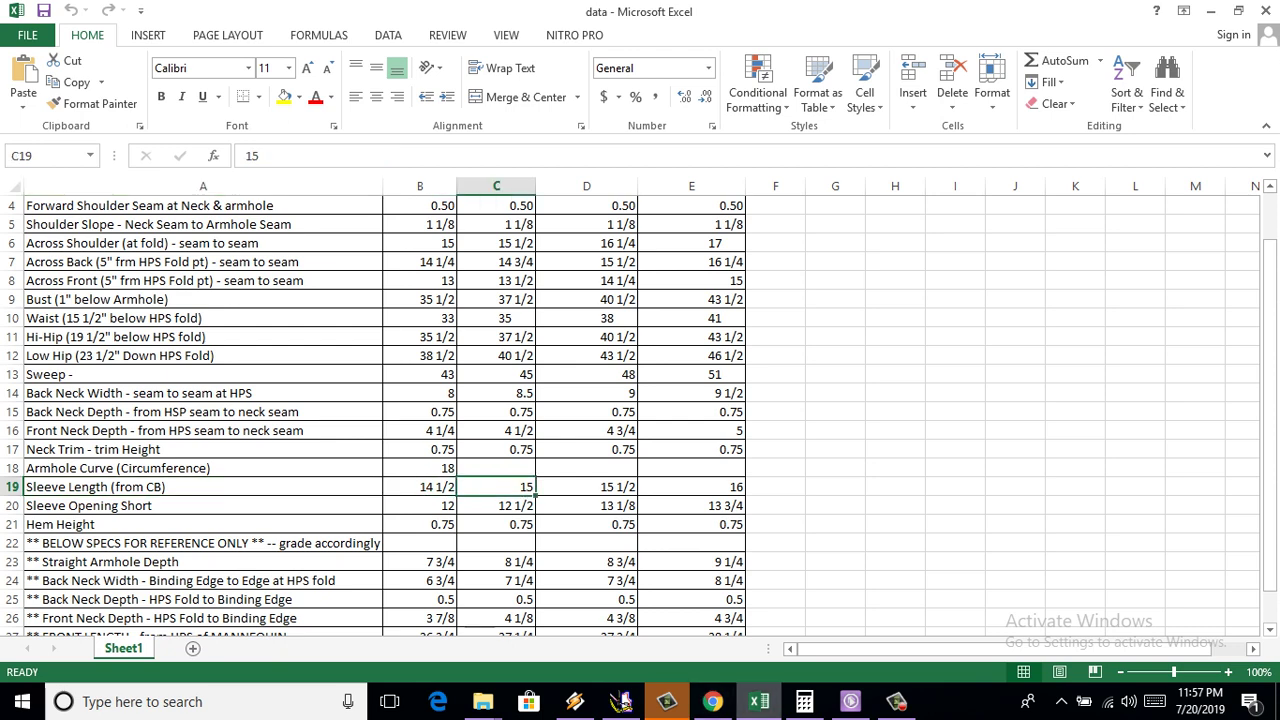
left_click(850, 701)
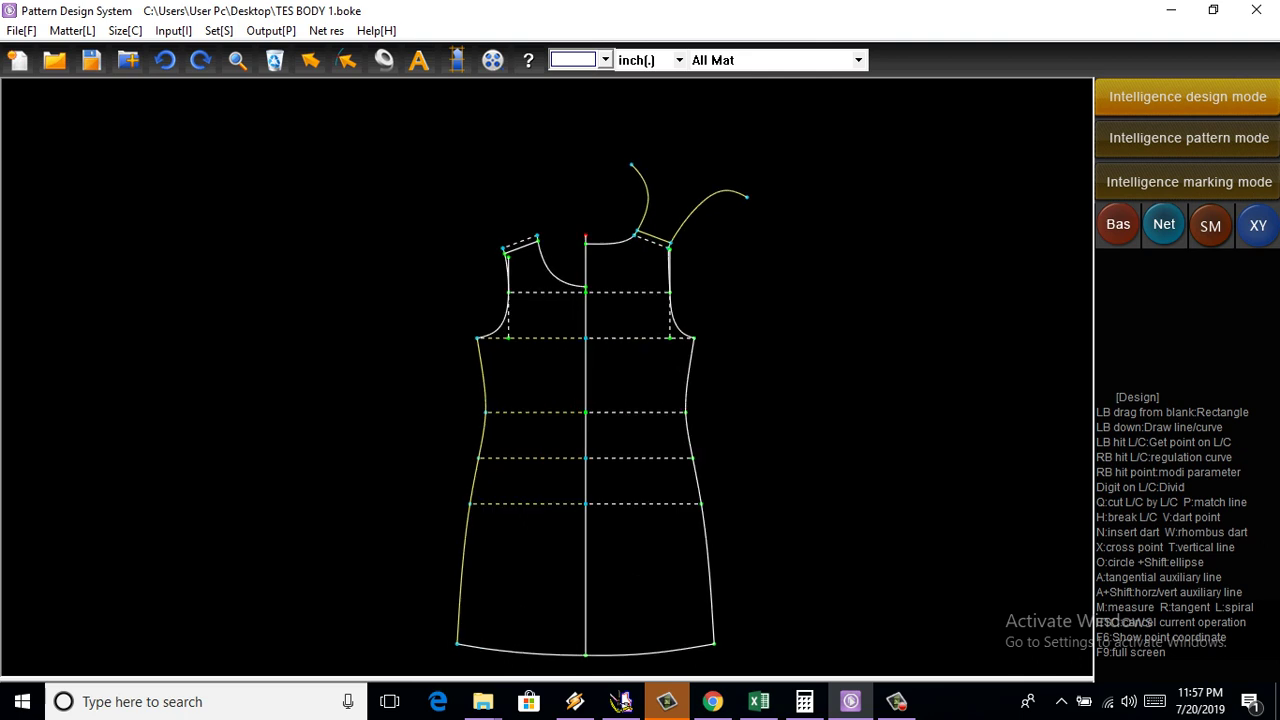
Measure the front armhole curve and save it as variable AH FRNT (9.353)
left_click(384, 60)
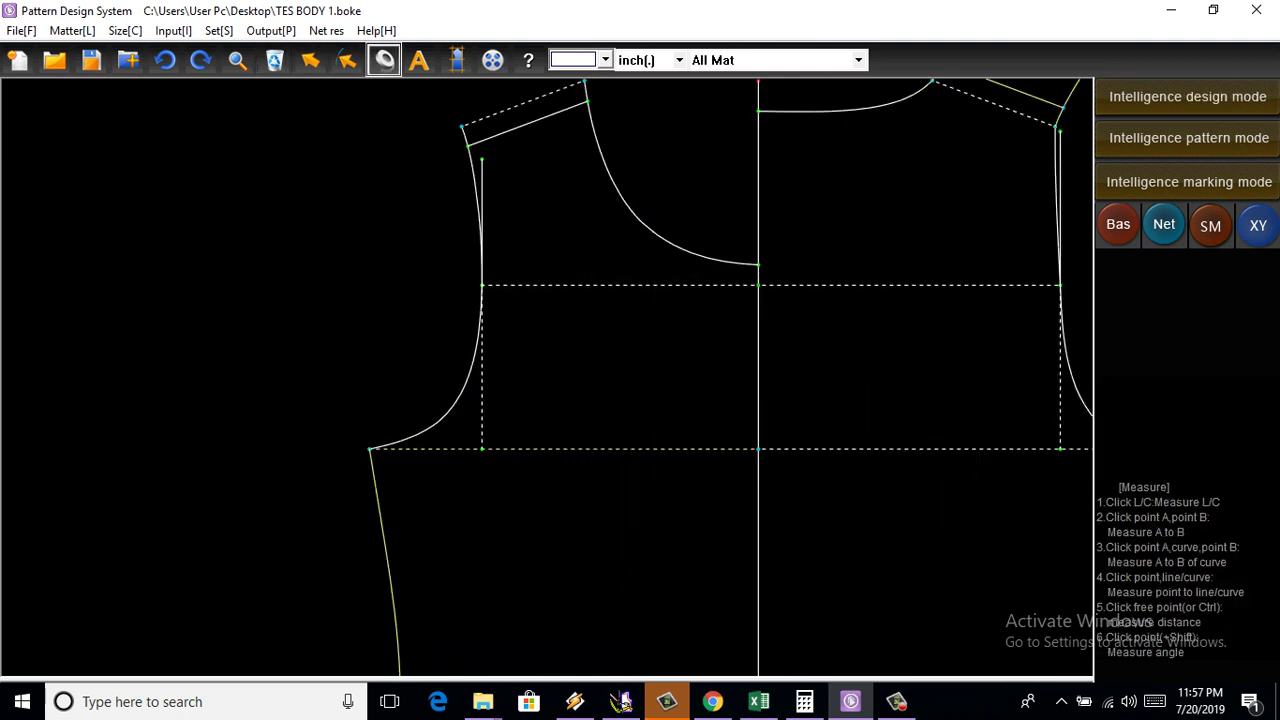
left_click(481, 300)
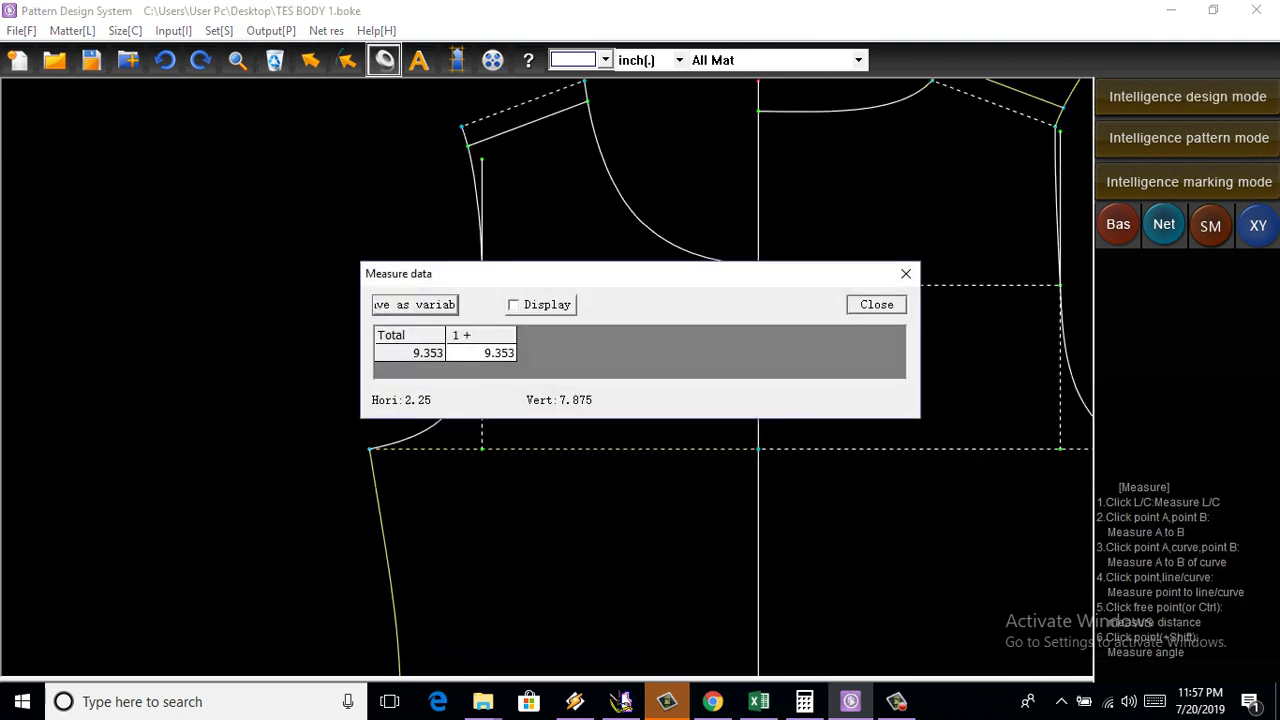
key("Return")
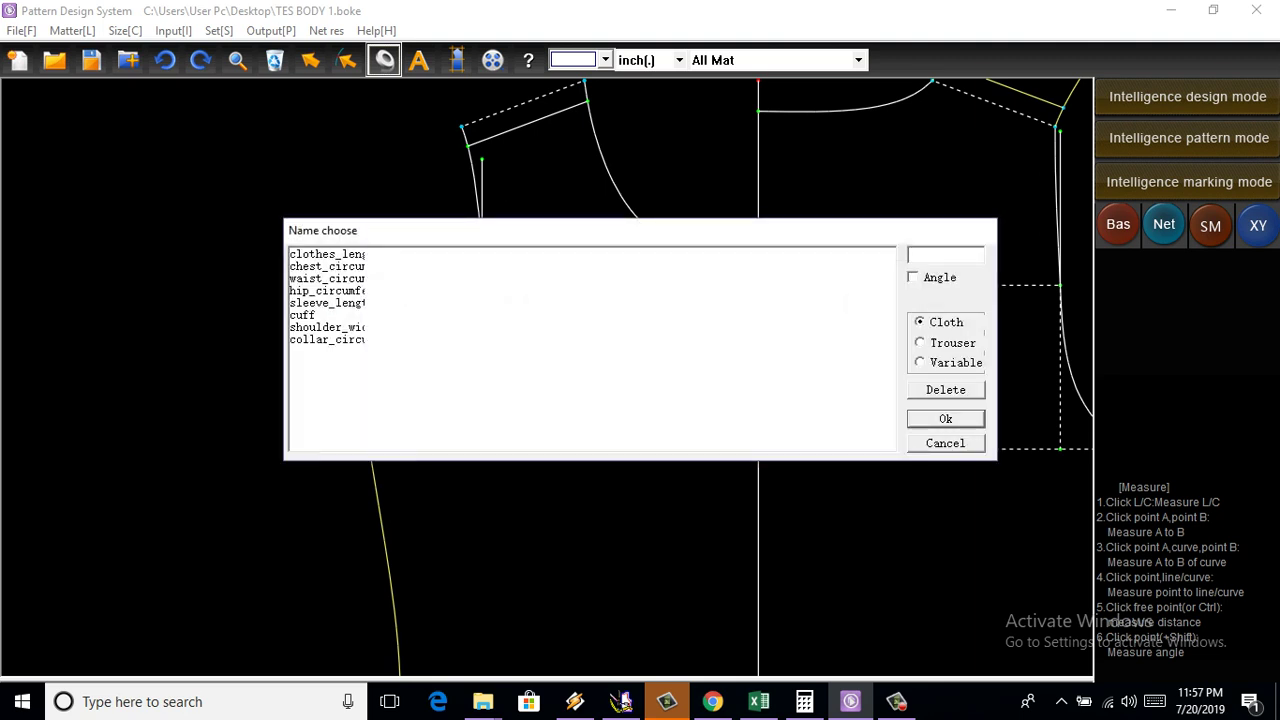
type("AH ")
type("FRNT")
key("Return")
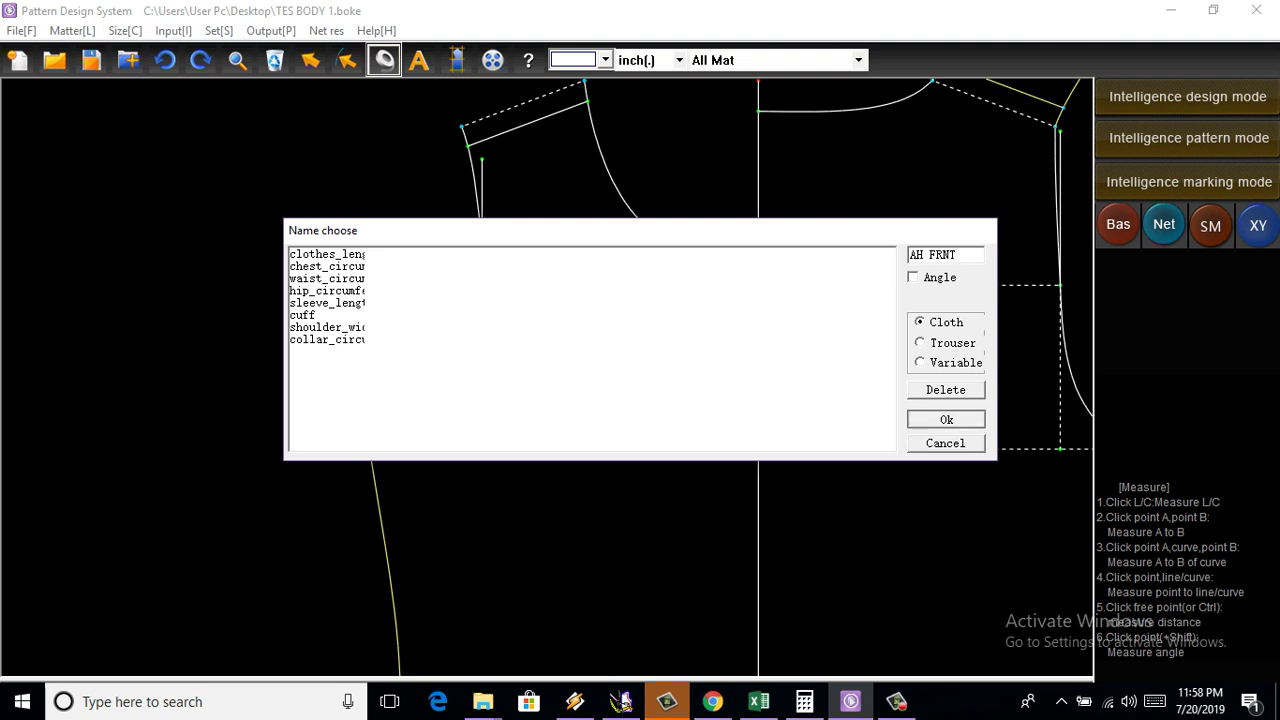
key("Return")
key("Return")
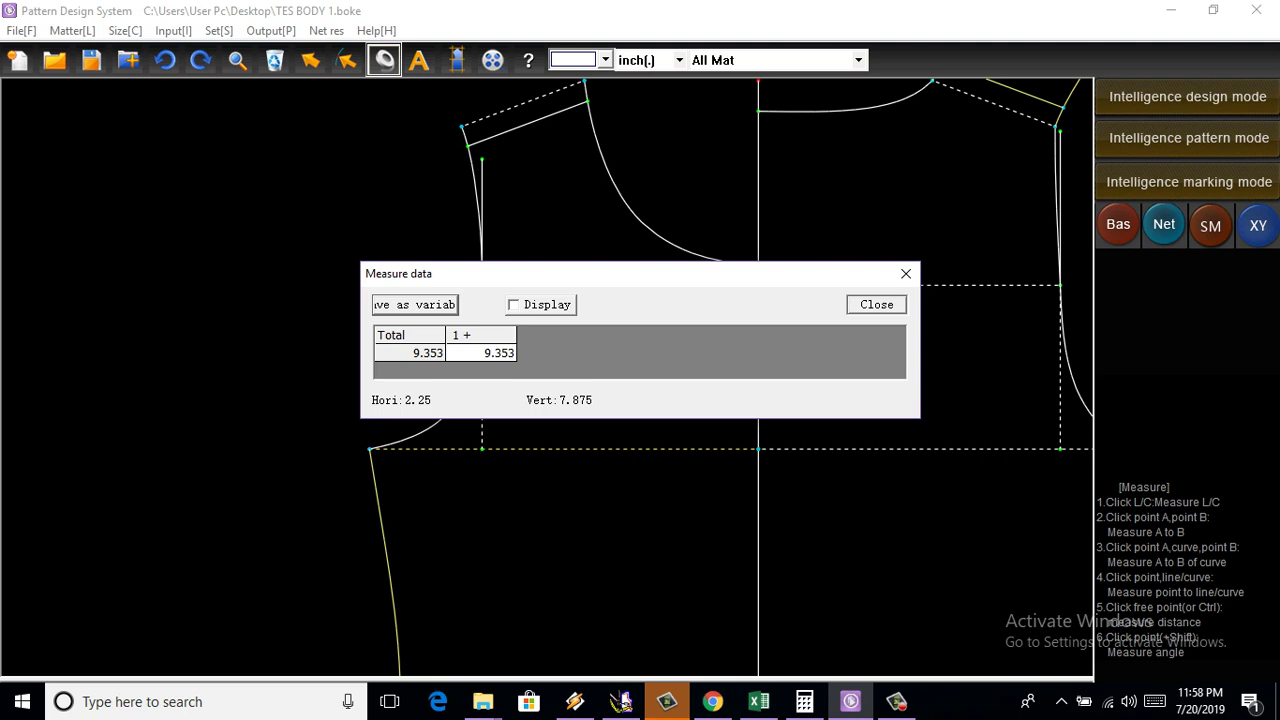
key("Return")
Measure the back armhole curve and save it as variable AH BACK (8.815)
scroll(640, 380, "down", 2)
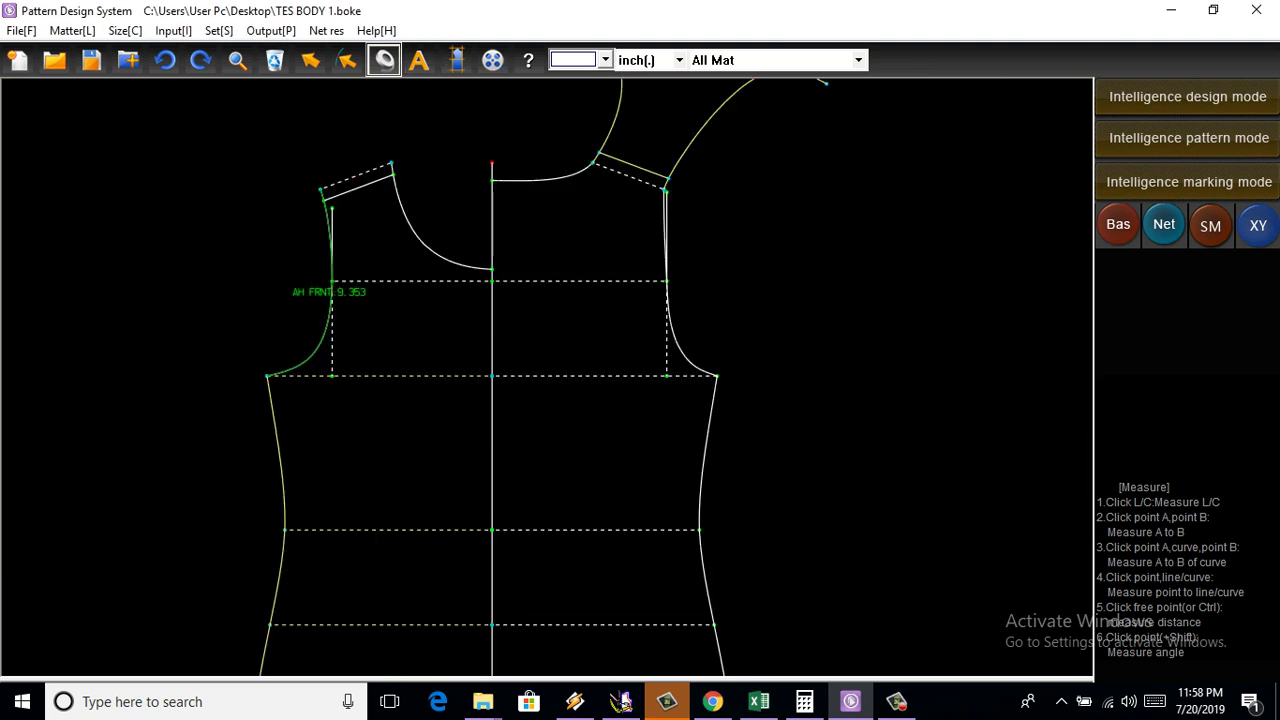
scroll(700, 400, "up", 2)
left_click(697, 425)
key("Return")
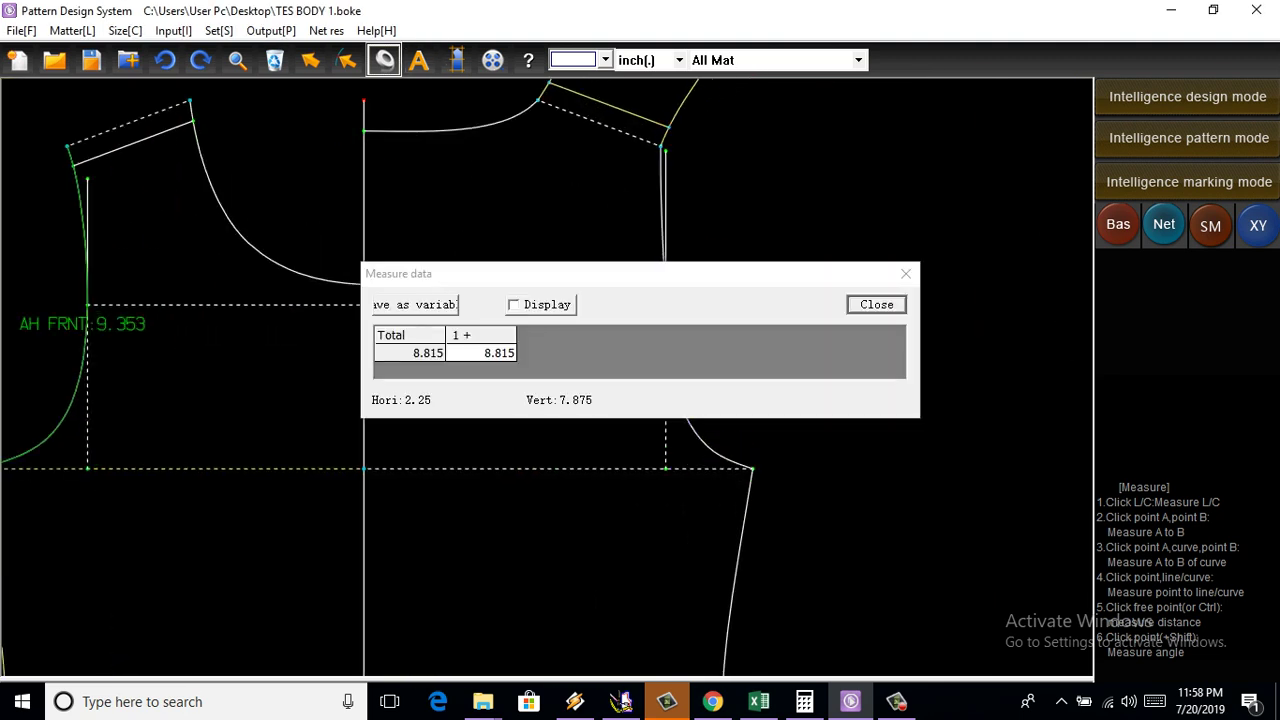
key("Return")
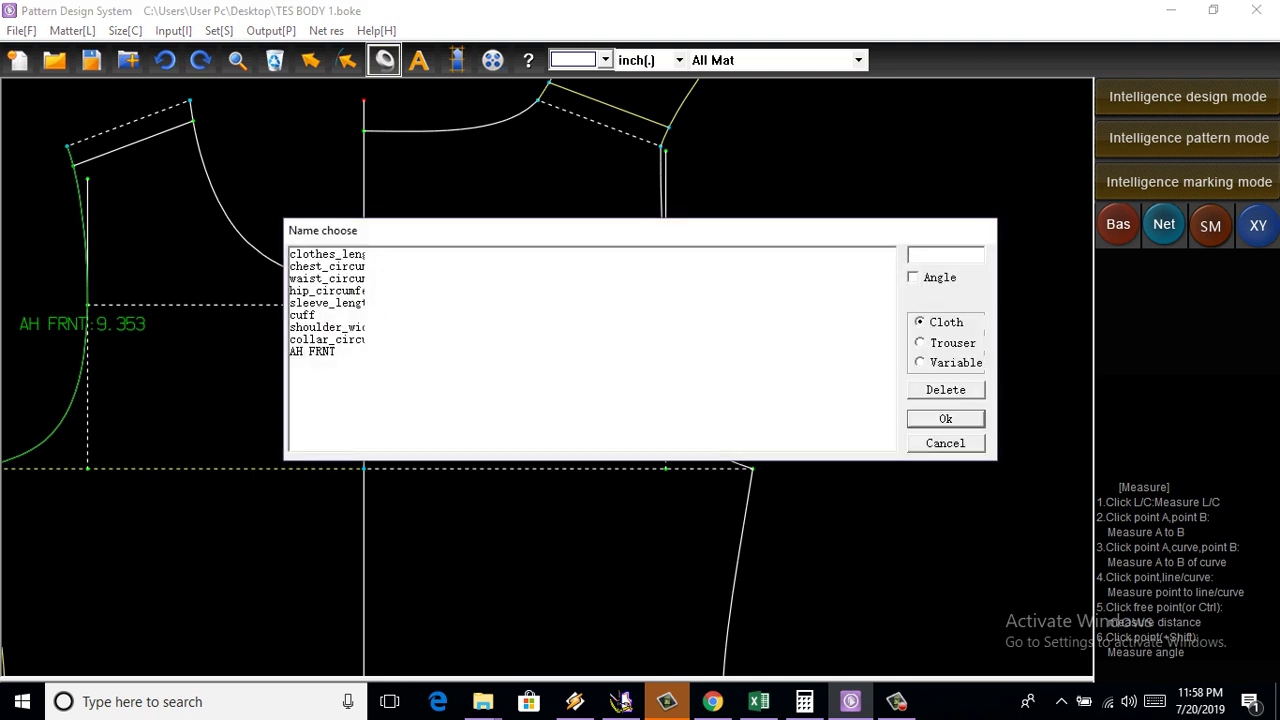
type("AH ")
type("BACK")
key("Return")
key("Return")
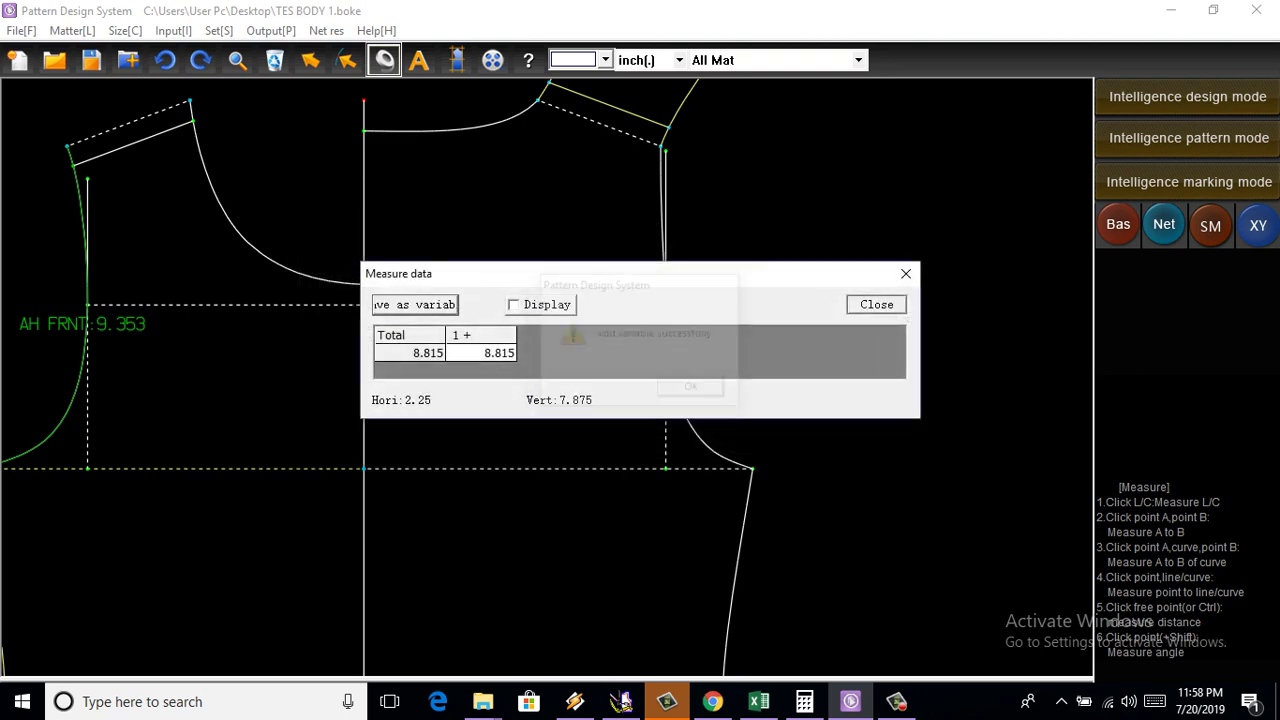
key("Escape")
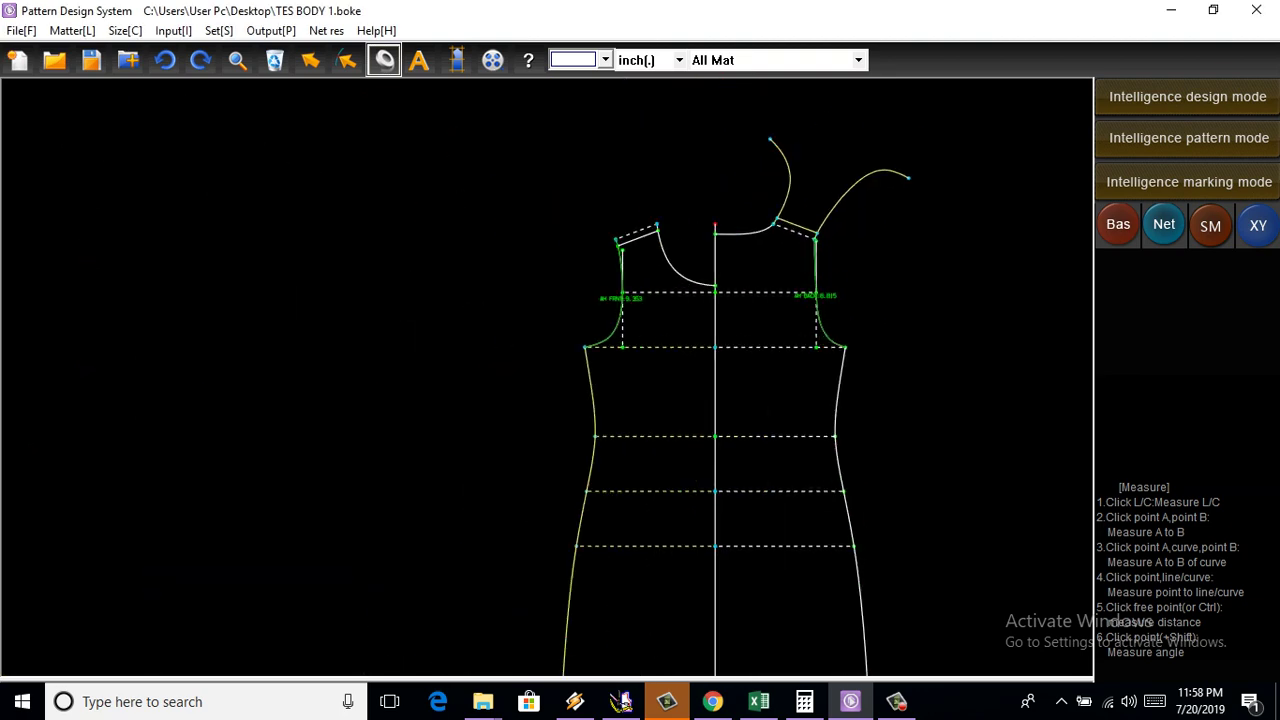
Check the AH FRNT and AH BACK labels and leave Measure for Intelligence design mode
scroll(915, 267, "up", 4)
scroll(716, 251, "down", 3)
scroll(747, 205, "up", 2)
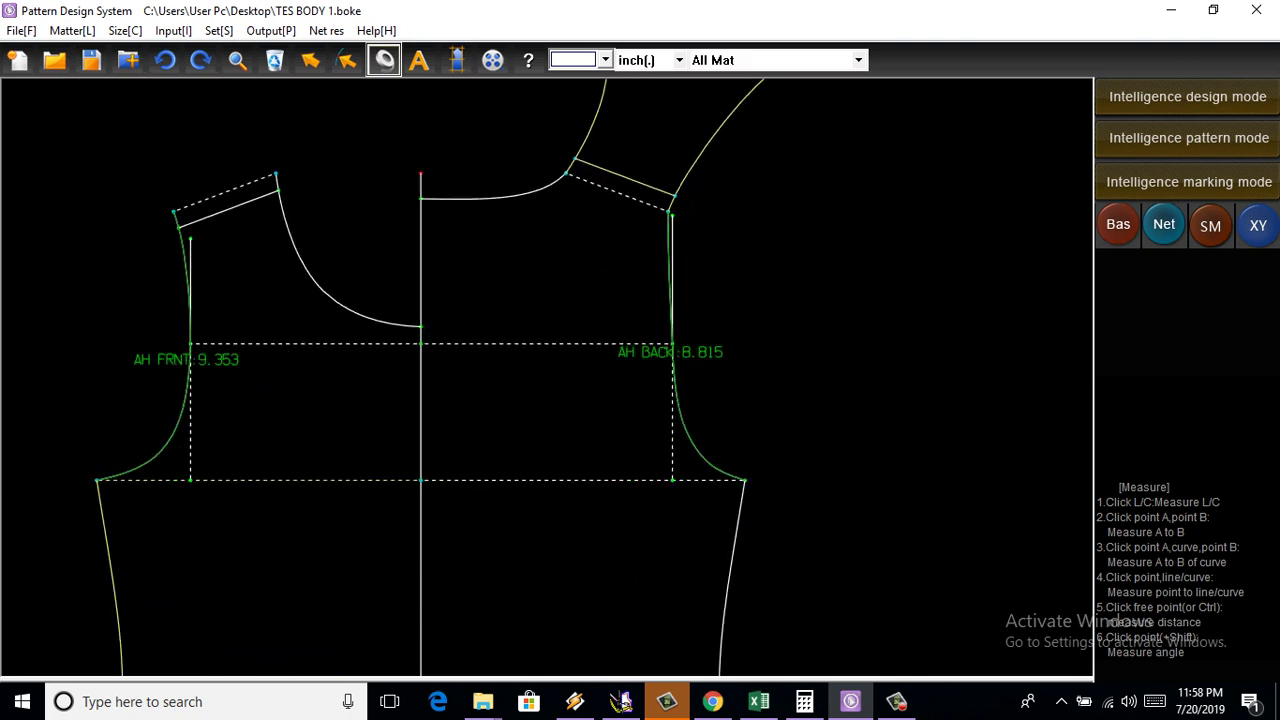
scroll(747, 205, "up", 1)
scroll(747, 205, "down", 1)
scroll(747, 205, "up", 1)
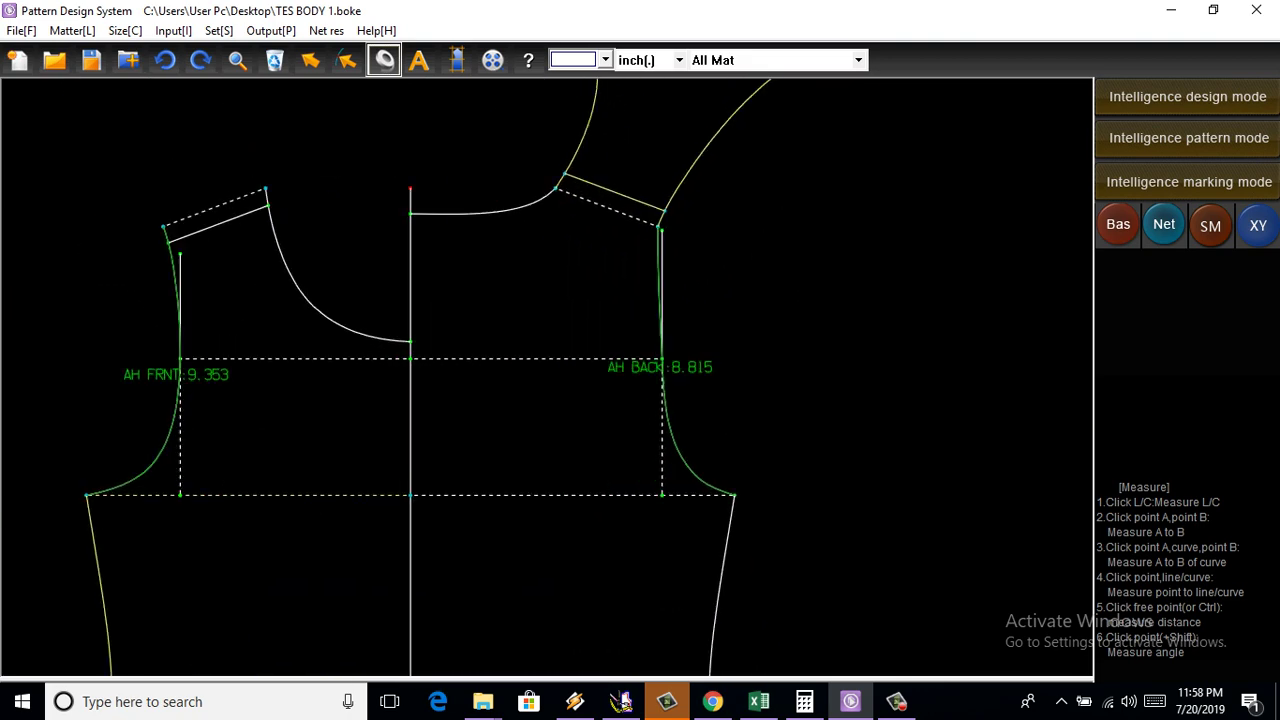
left_click(1187, 96)
Switch over to the Excel garment measurement sheet
scroll(476, 305, "down", 1)
scroll(476, 305, "down", 3)
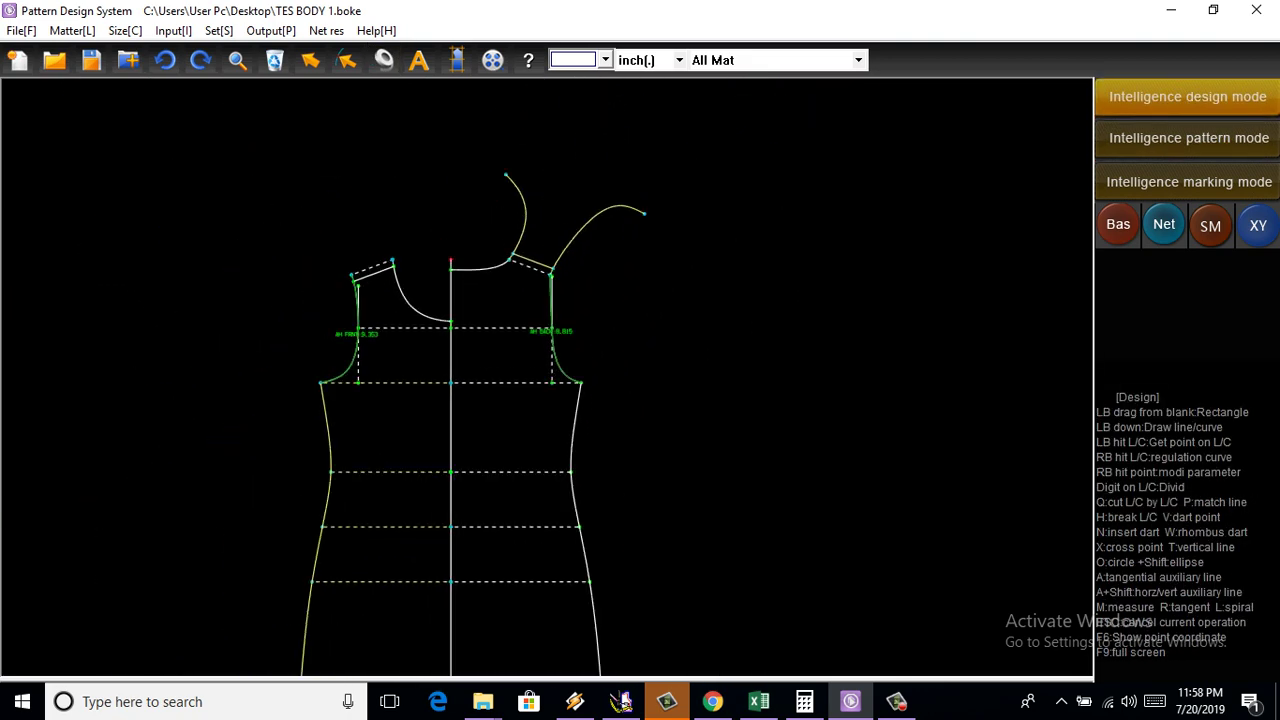
scroll(585, 388, "up", 2)
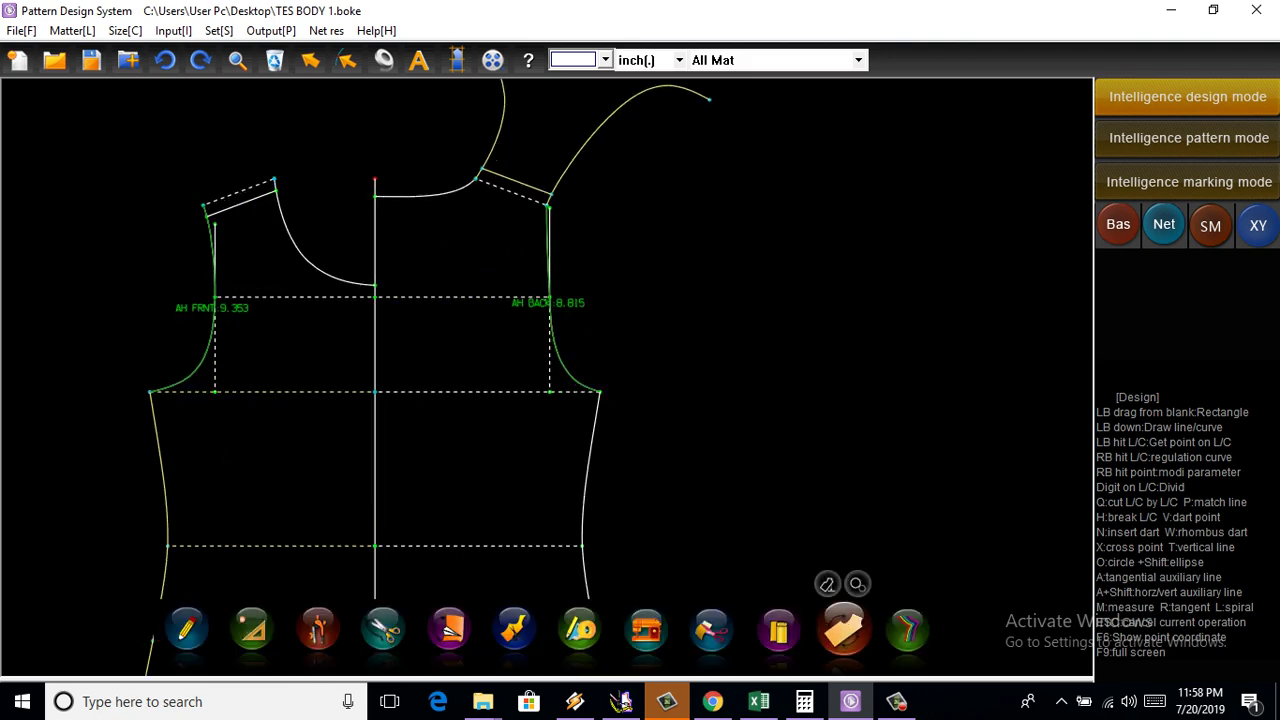
left_click(758, 701)
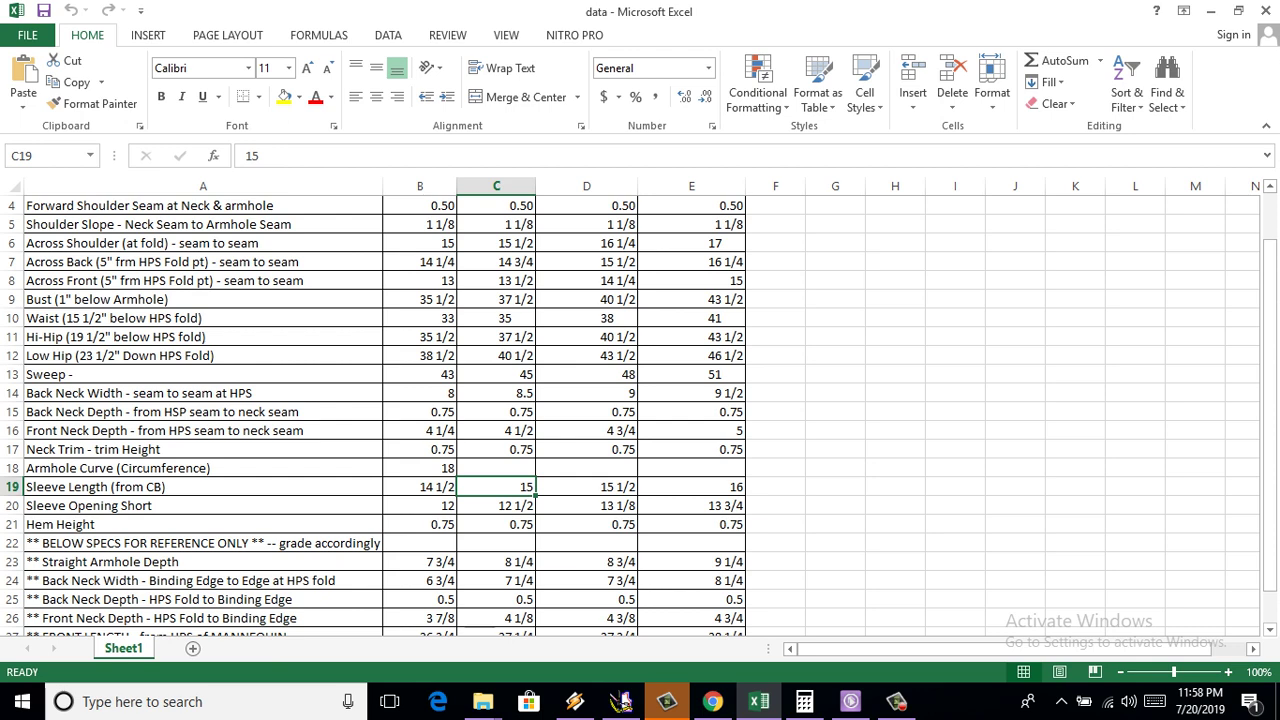
Clear Calculator and work out 15 − 7.75 = 7.25, then return to the pattern
left_click(804, 701)
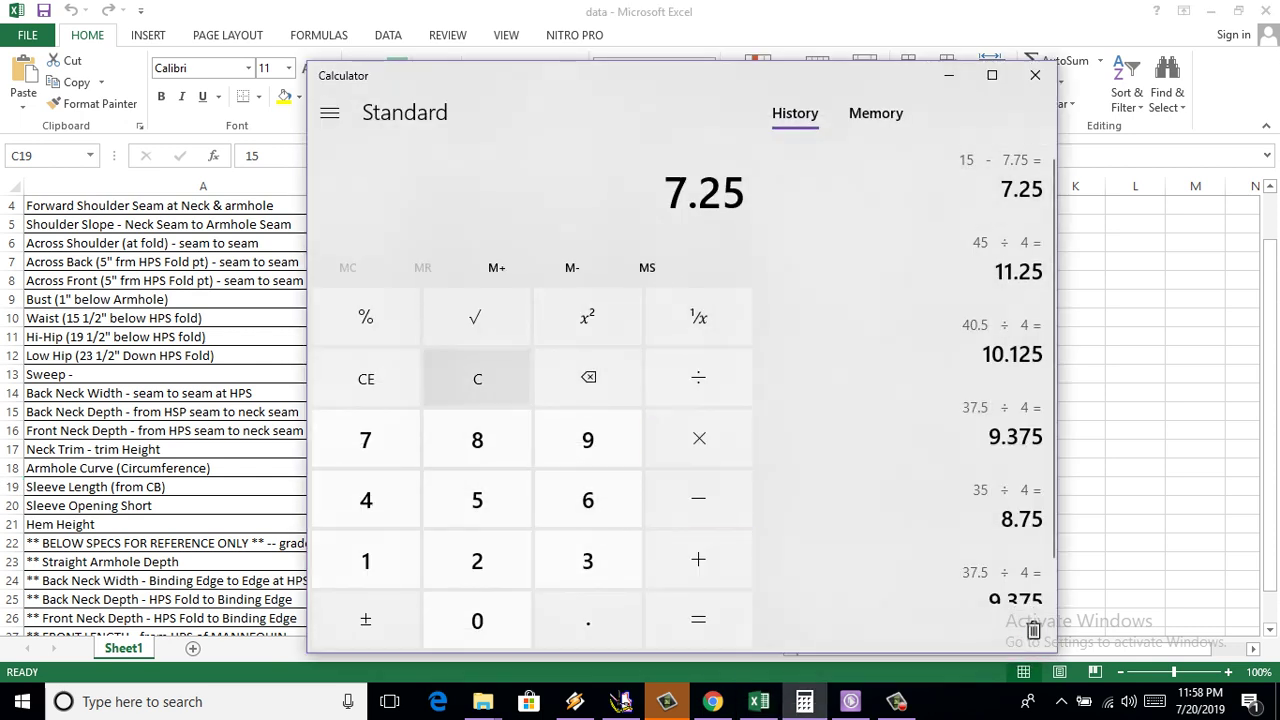
left_click(477, 378)
left_click(366, 560)
left_click(477, 499)
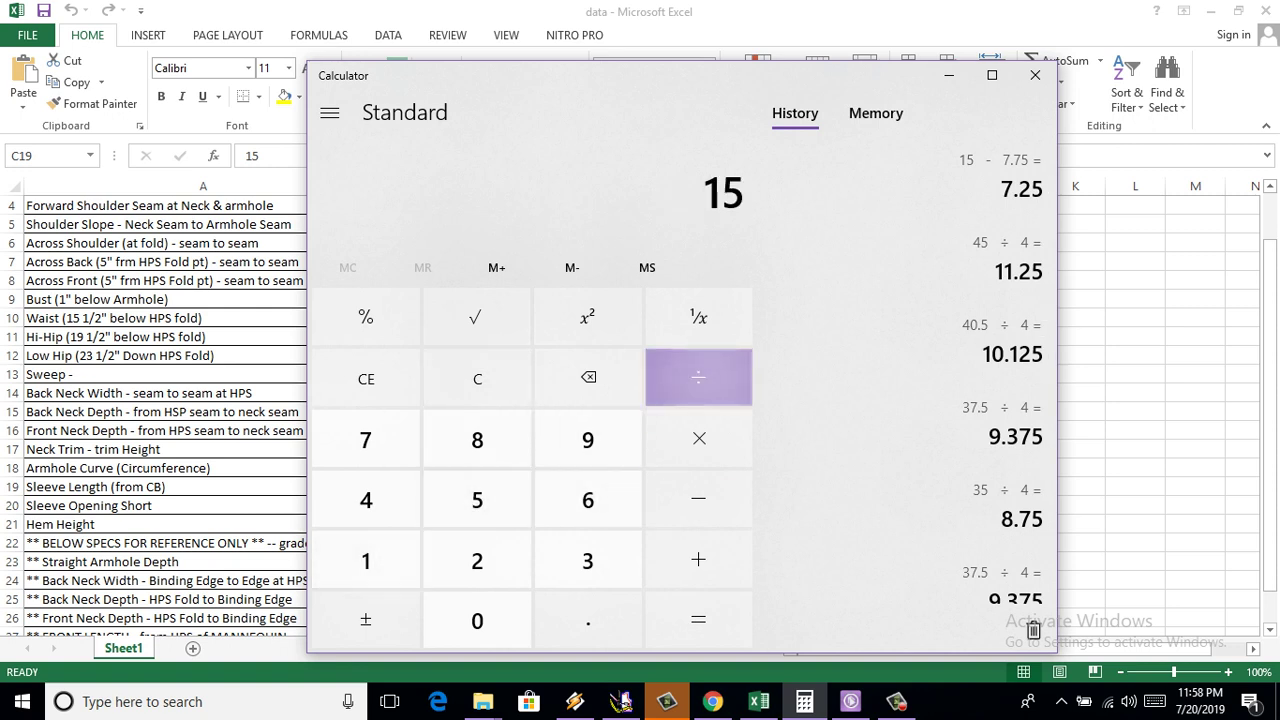
left_click(698, 498)
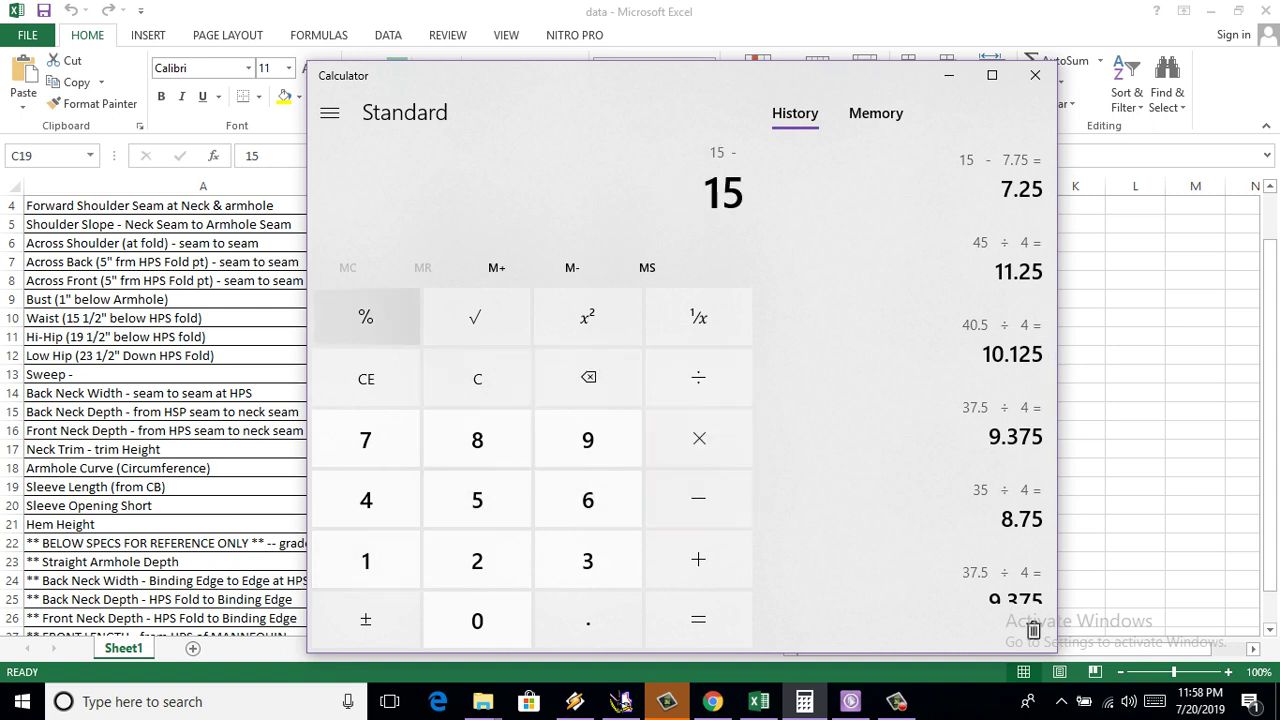
key("alt+Tab")
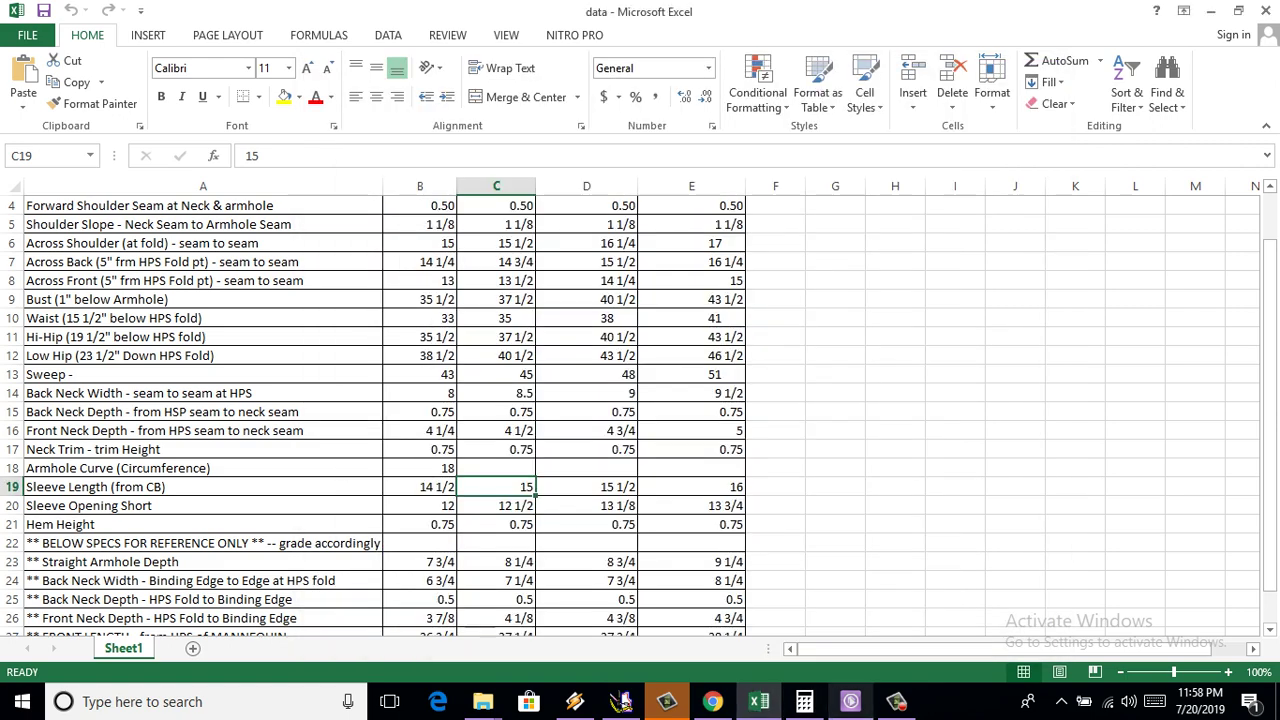
left_click(804, 701)
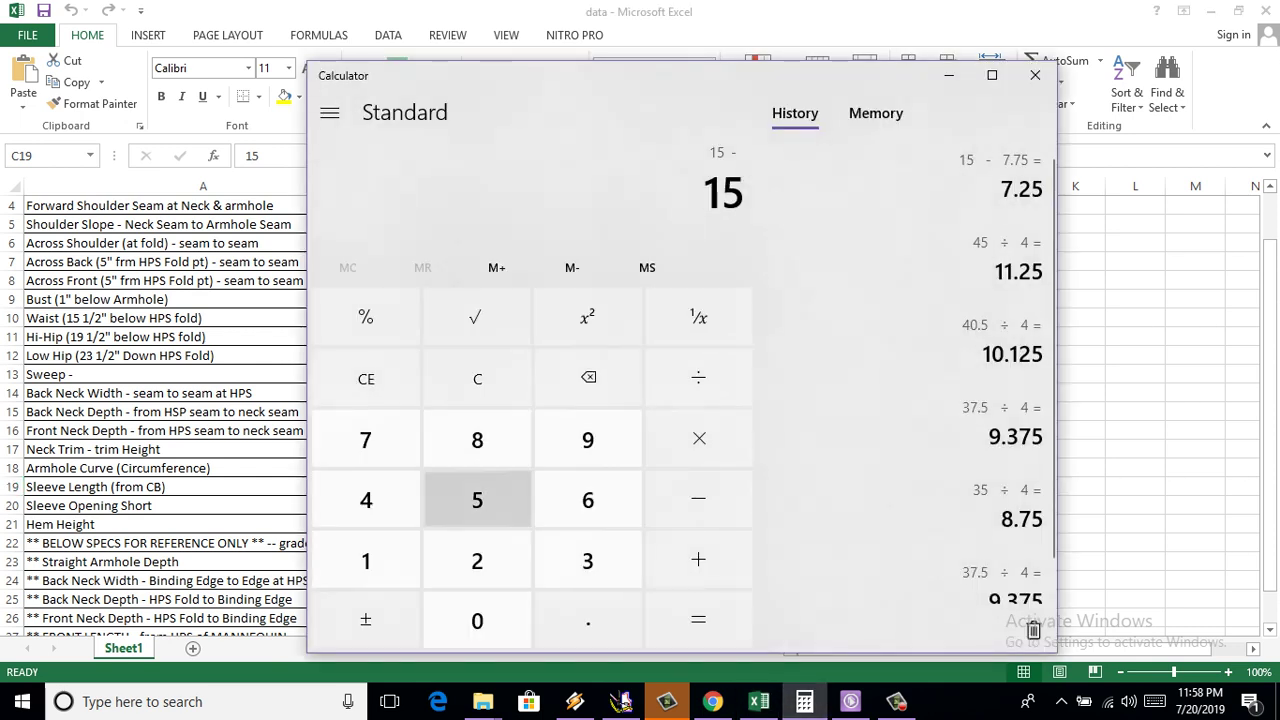
left_click(365, 440)
type(".")
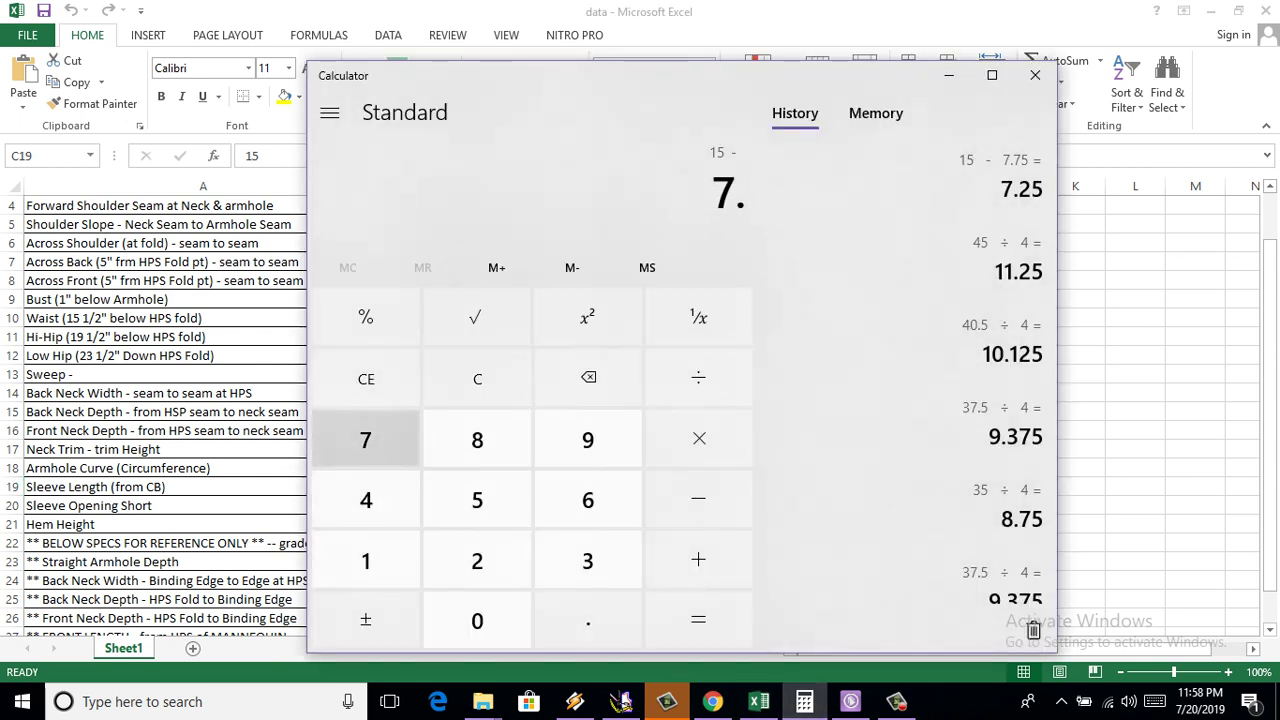
type("75")
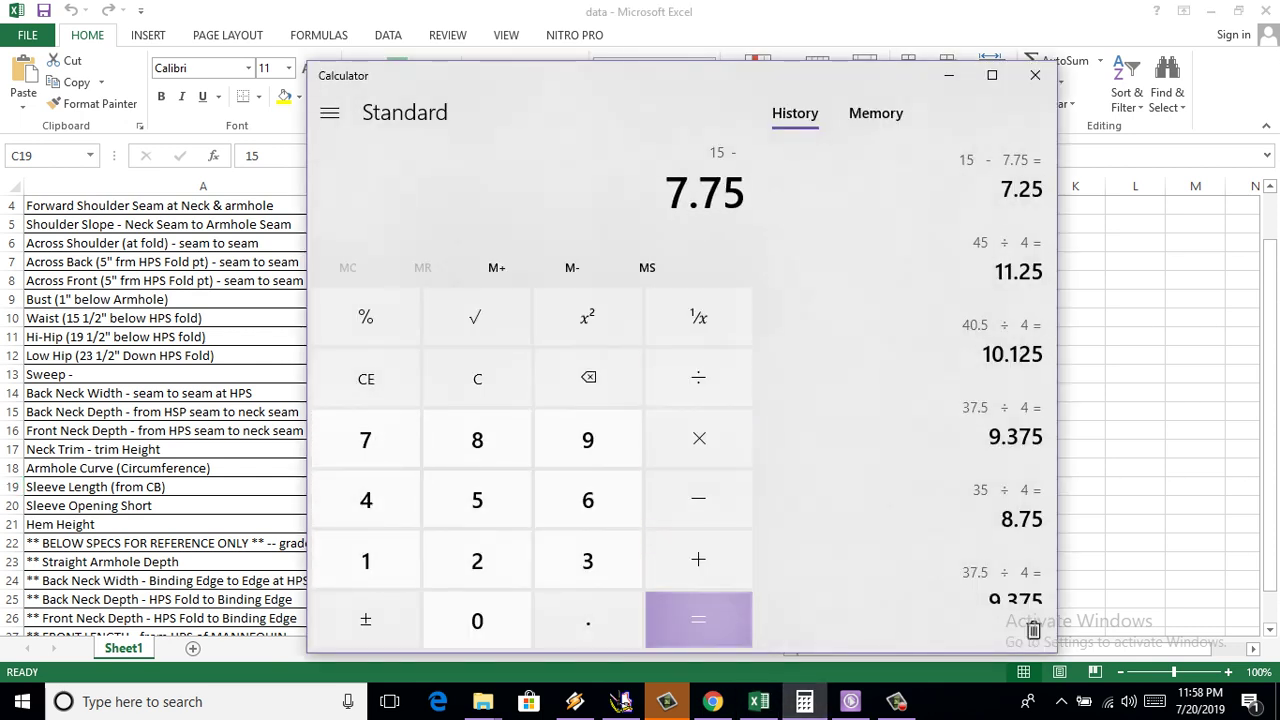
left_click(698, 620)
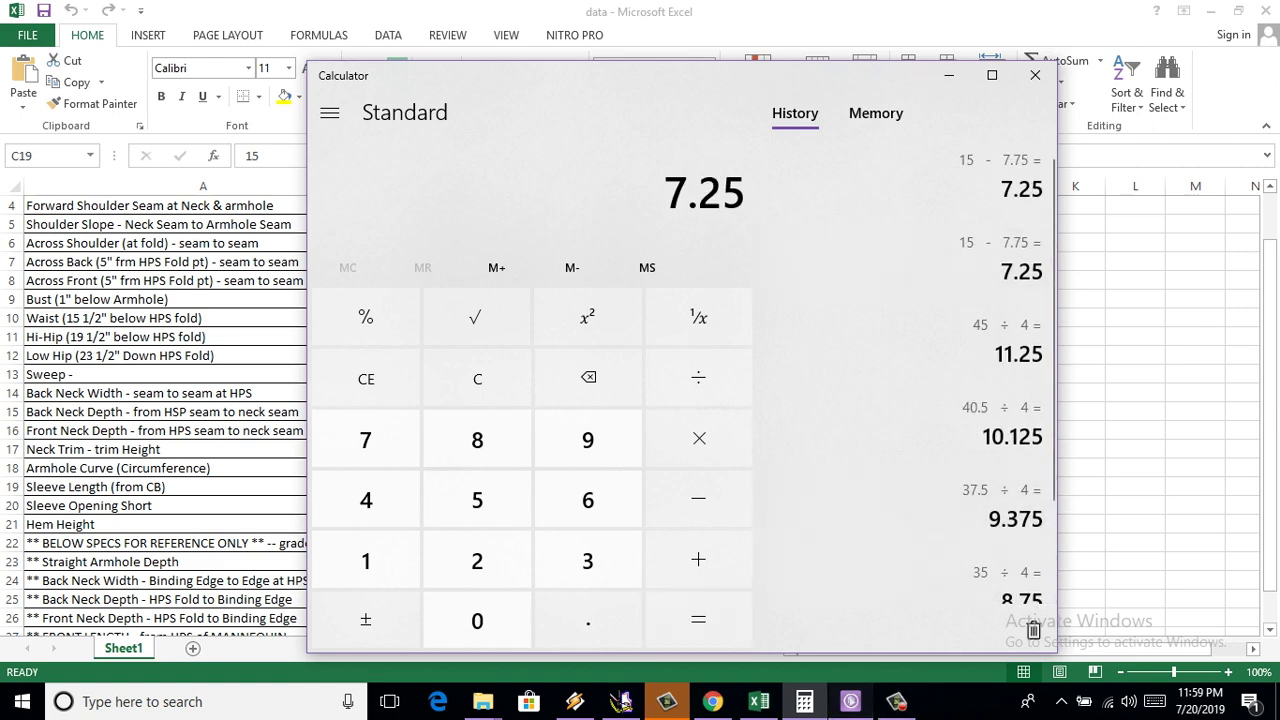
left_click(850, 701)
Zoom in and out over the bodice draft, then bring the Excel data sheet forward
scroll(647, 360, "down", 1)
scroll(647, 360, "down", 1)
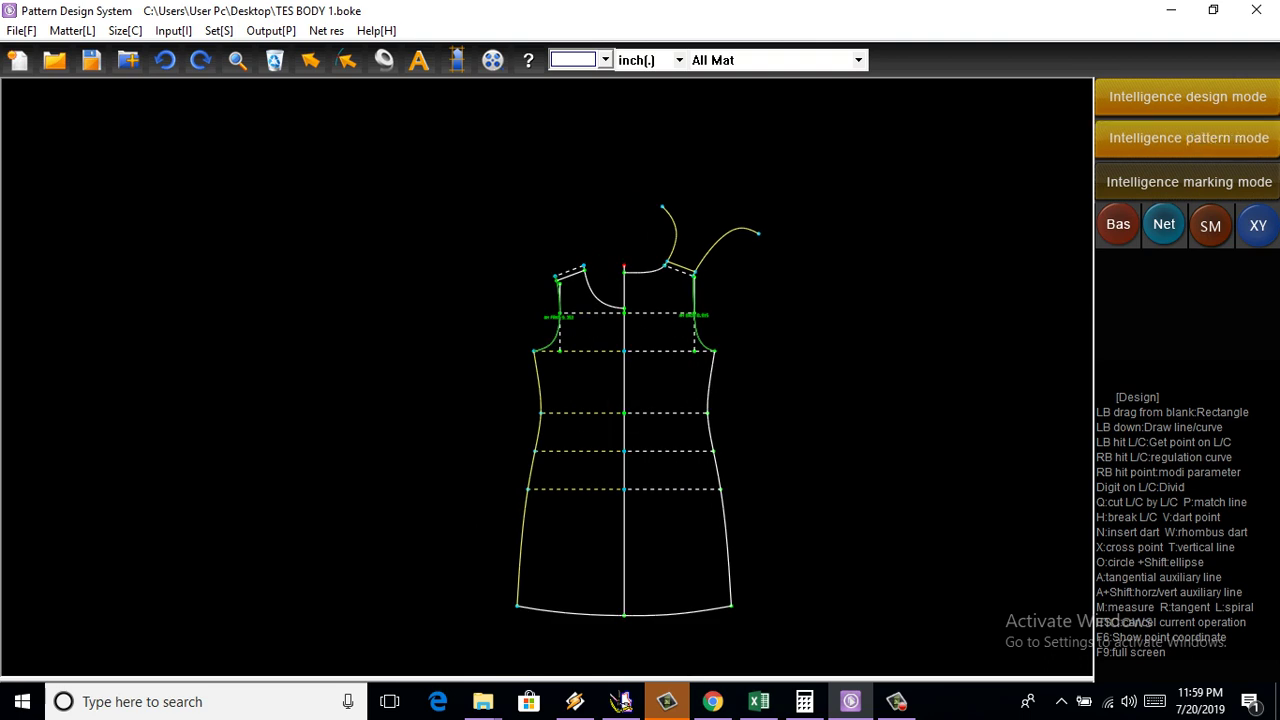
scroll(647, 360, "down", 2)
scroll(715, 405, "up", 2)
scroll(740, 405, "up", 2)
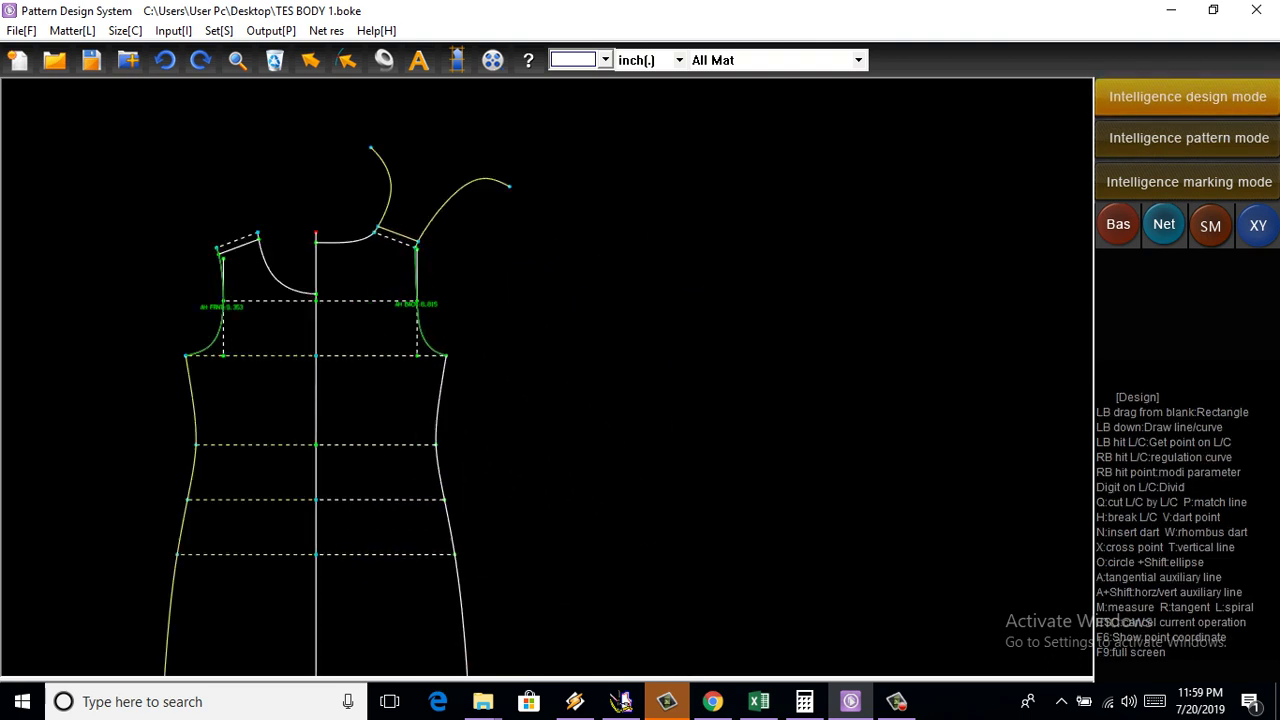
scroll(510, 280, "down", 2)
scroll(612, 347, "up", 2)
scroll(612, 347, "up", 2)
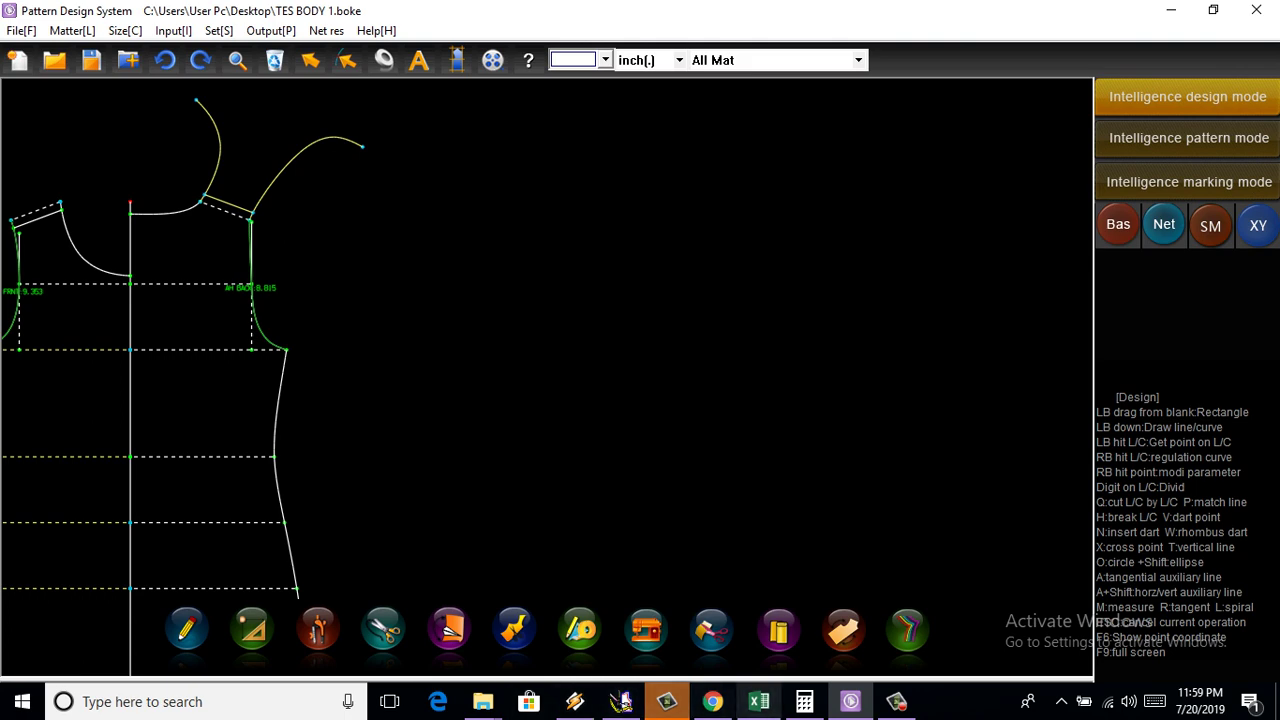
left_click(758, 701)
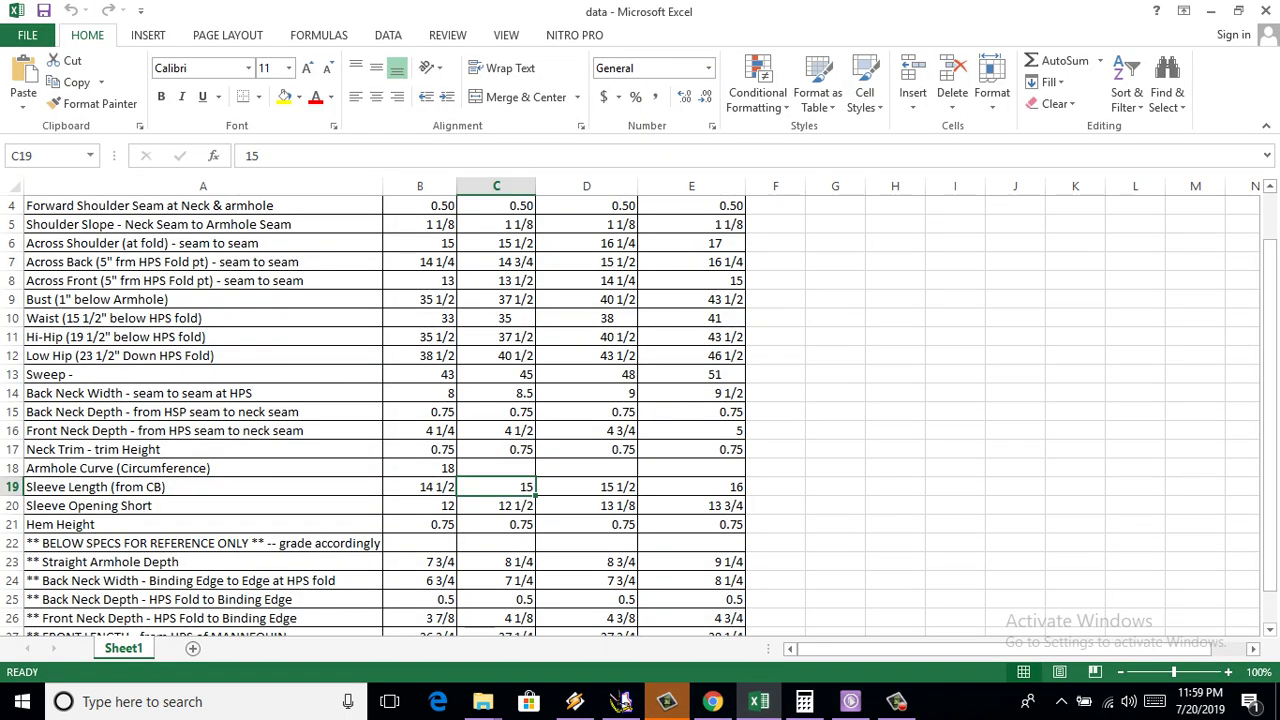
Select the Sweep row and scroll down to the Armhole Front row 28
left_click(200, 374)
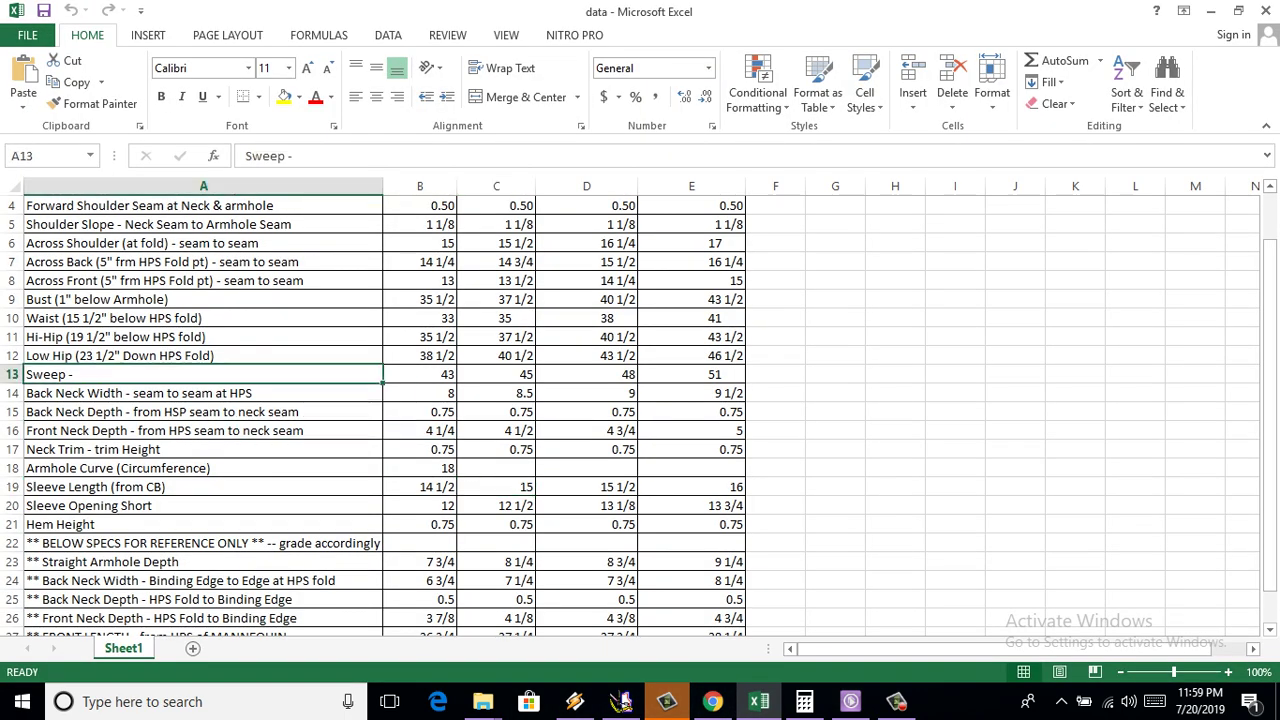
scroll(640, 416, "down", 1)
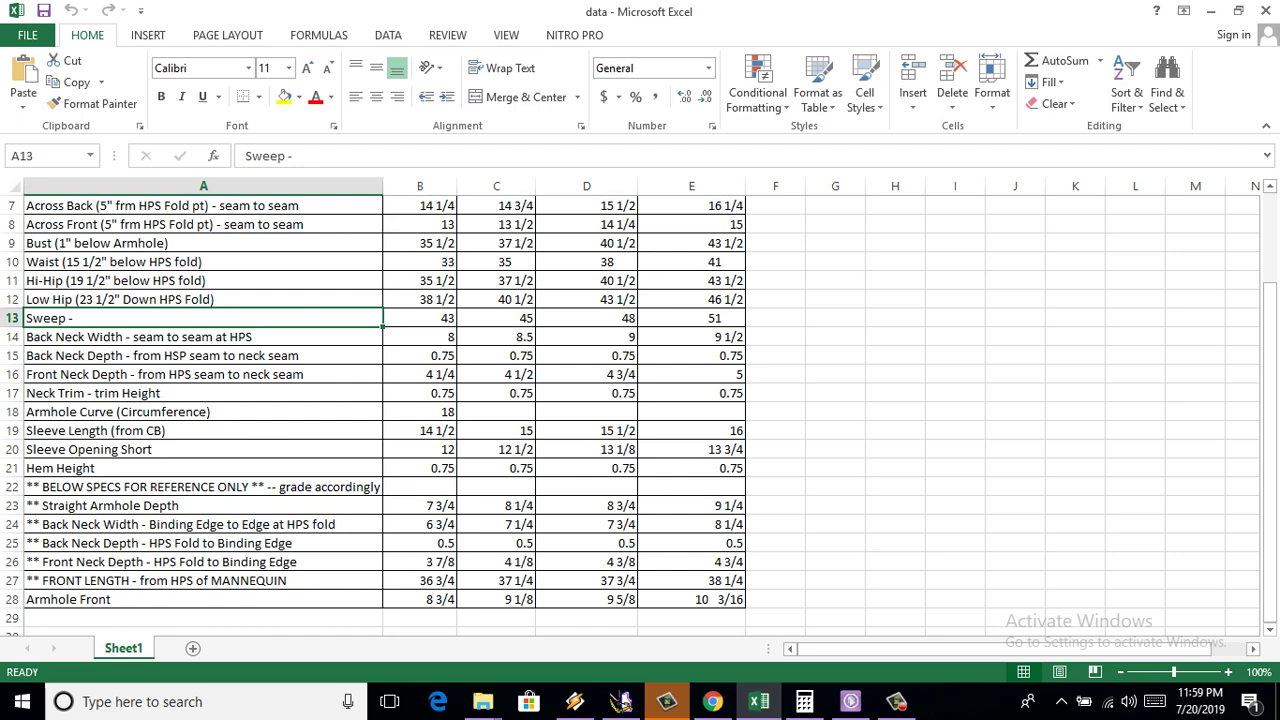
Draw a straight line beside the bodice and set its length to 7.5
left_click(851, 701)
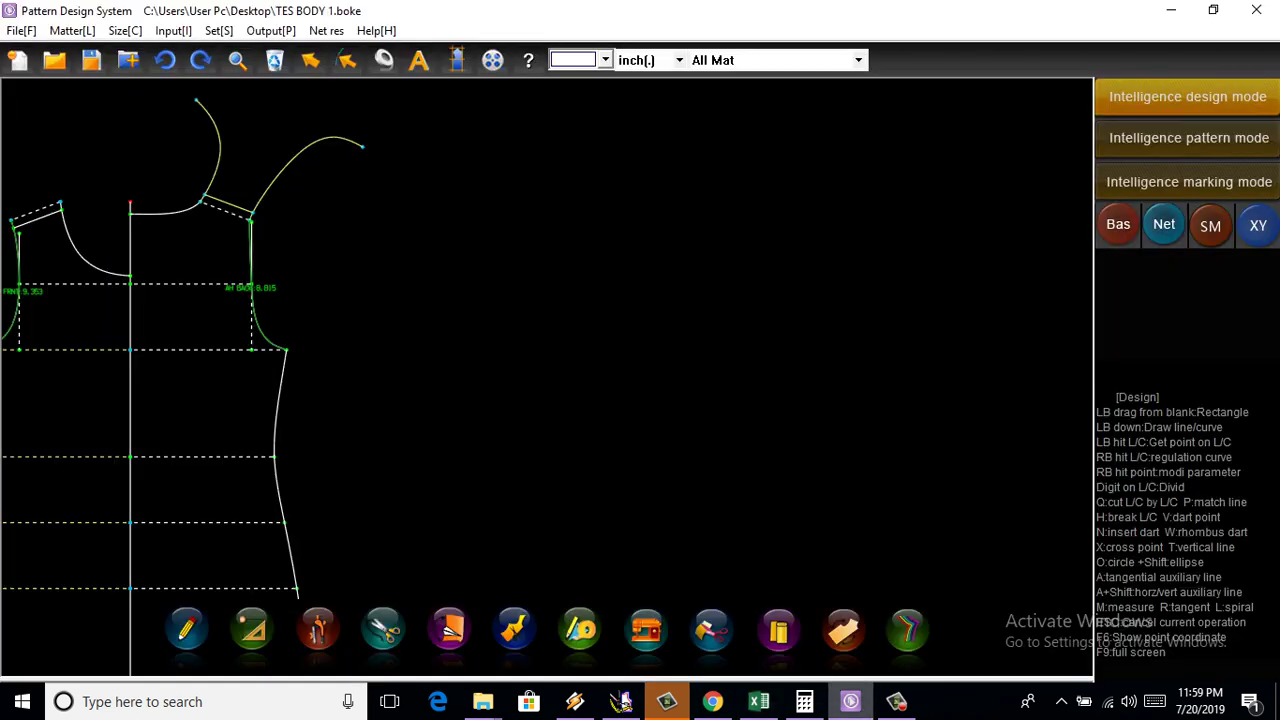
left_click(448, 376)
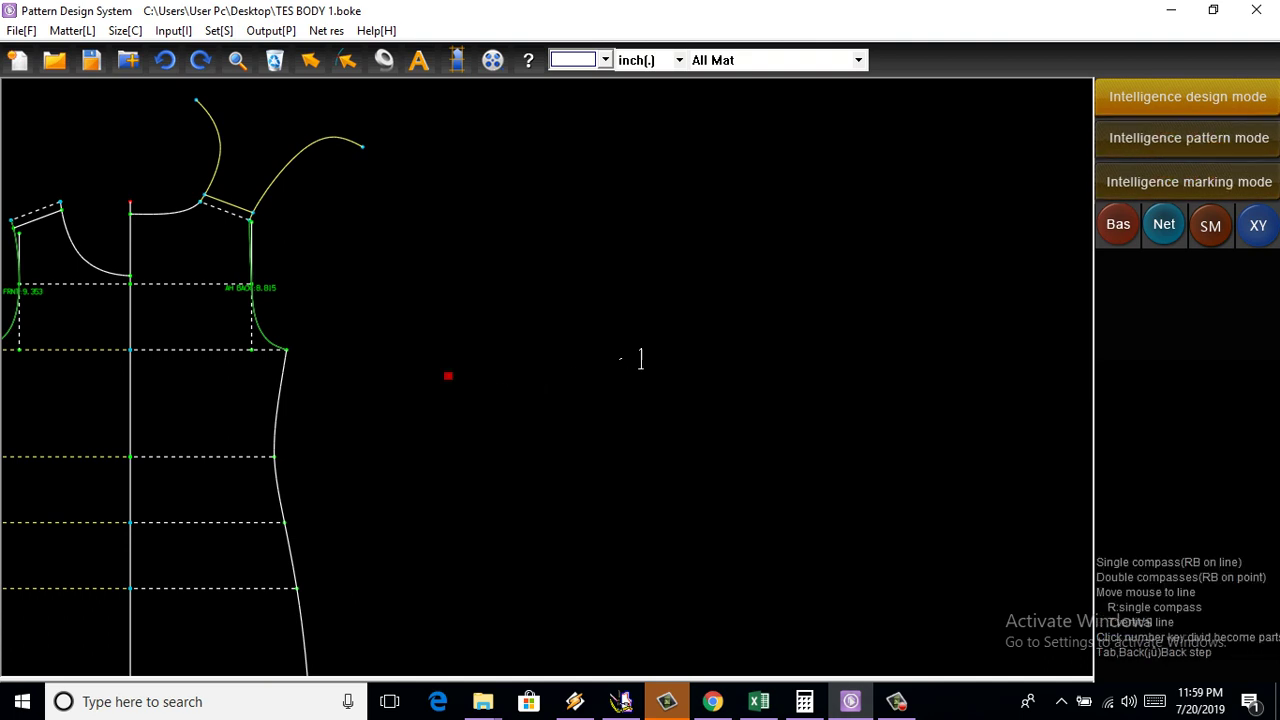
left_click(574, 377)
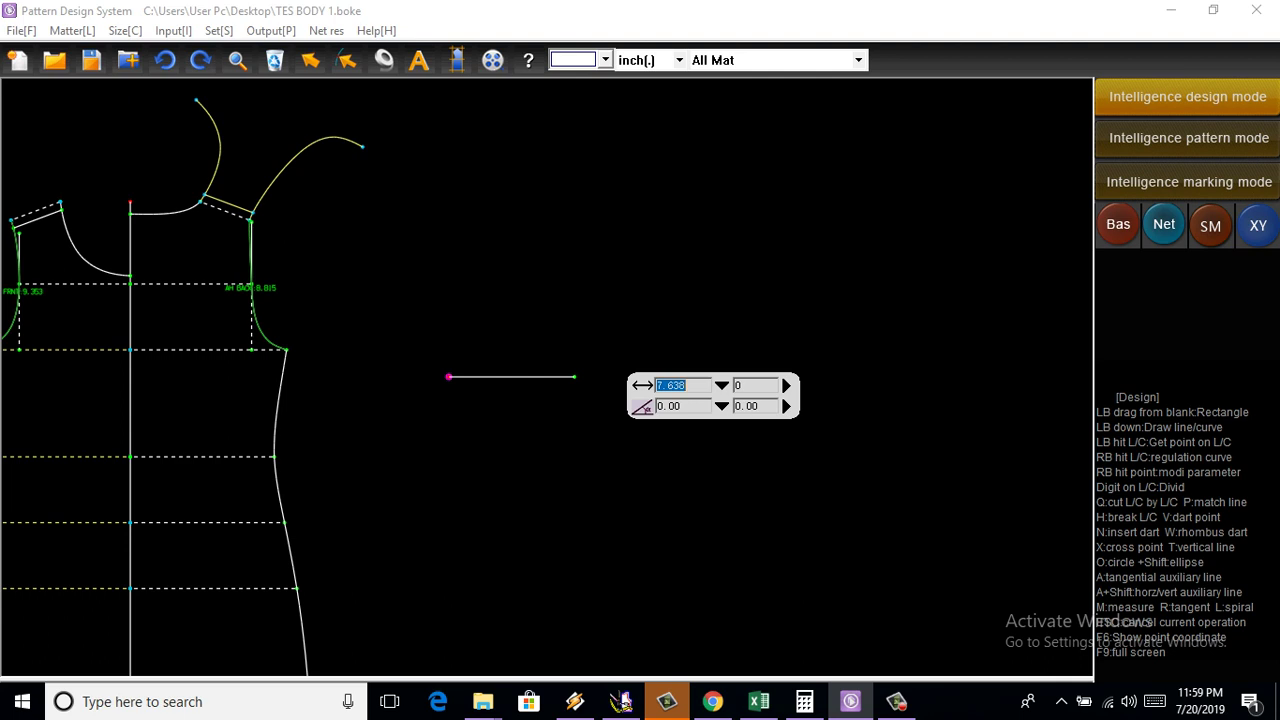
left_click(721, 385)
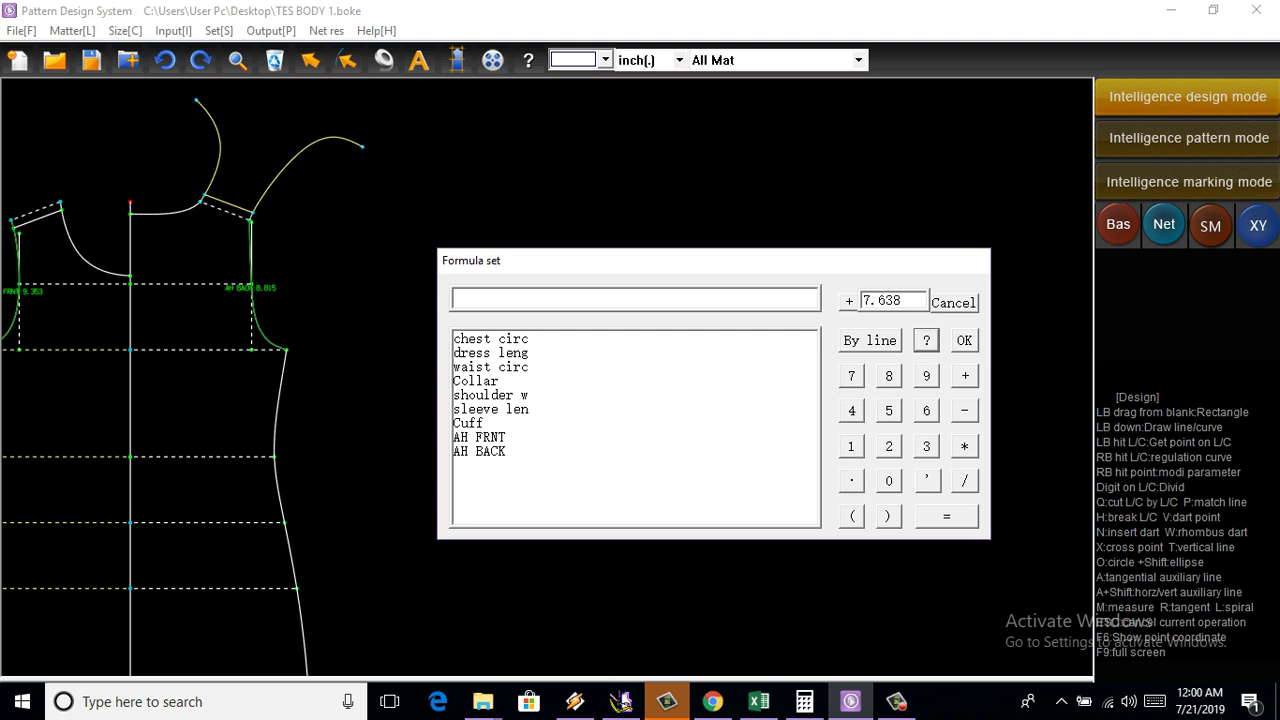
key("Return")
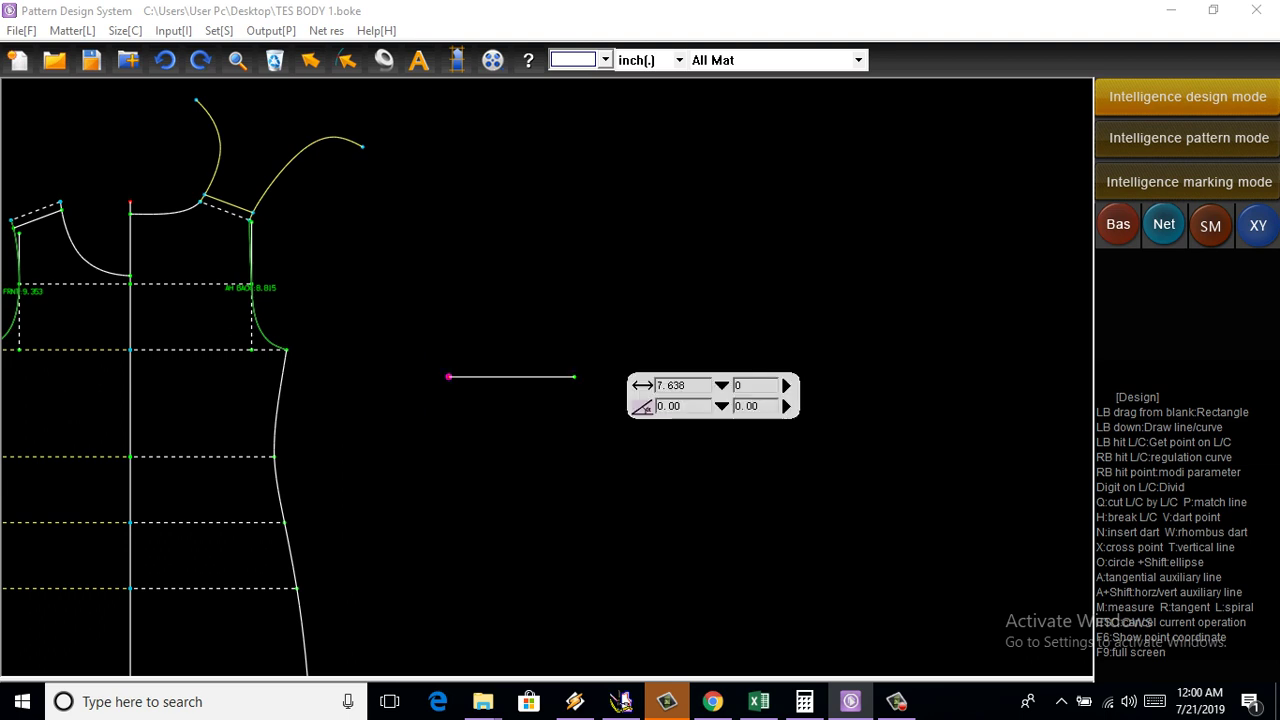
scroll(370, 366, "up", 1)
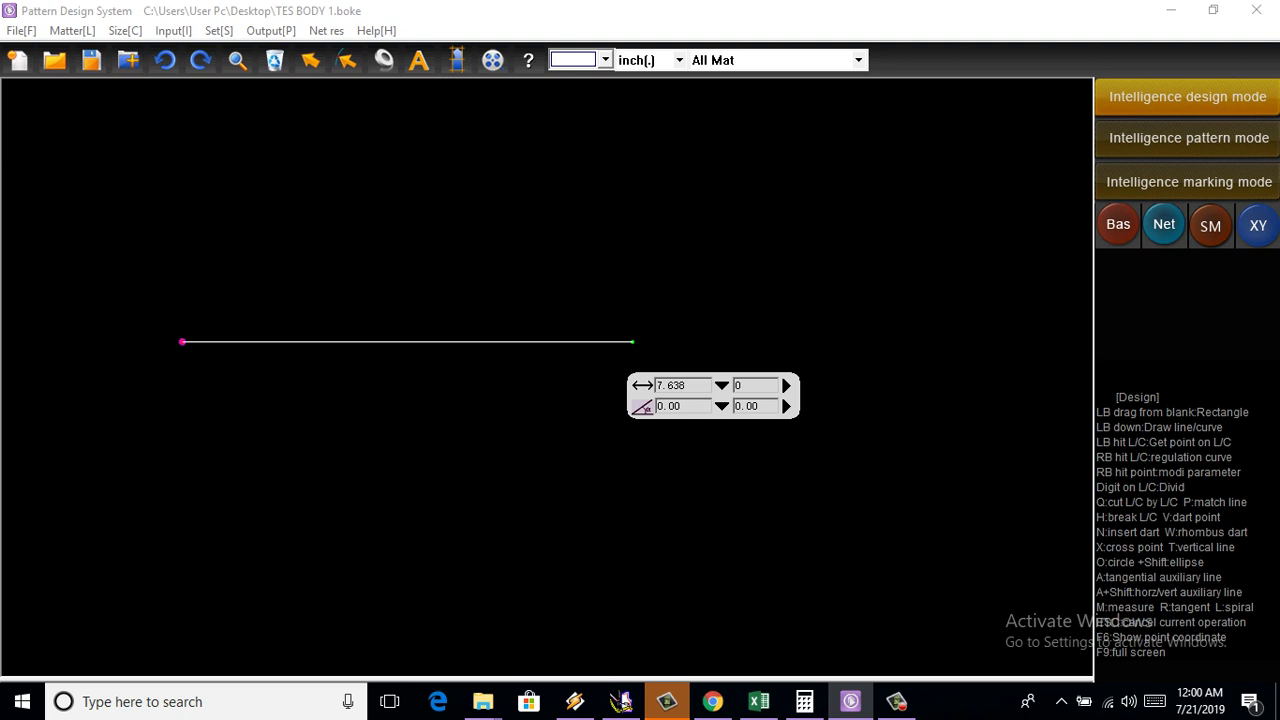
key("shift+Left")
key("shift+Left")
key("shift+Left")
type("5")
key("Return")
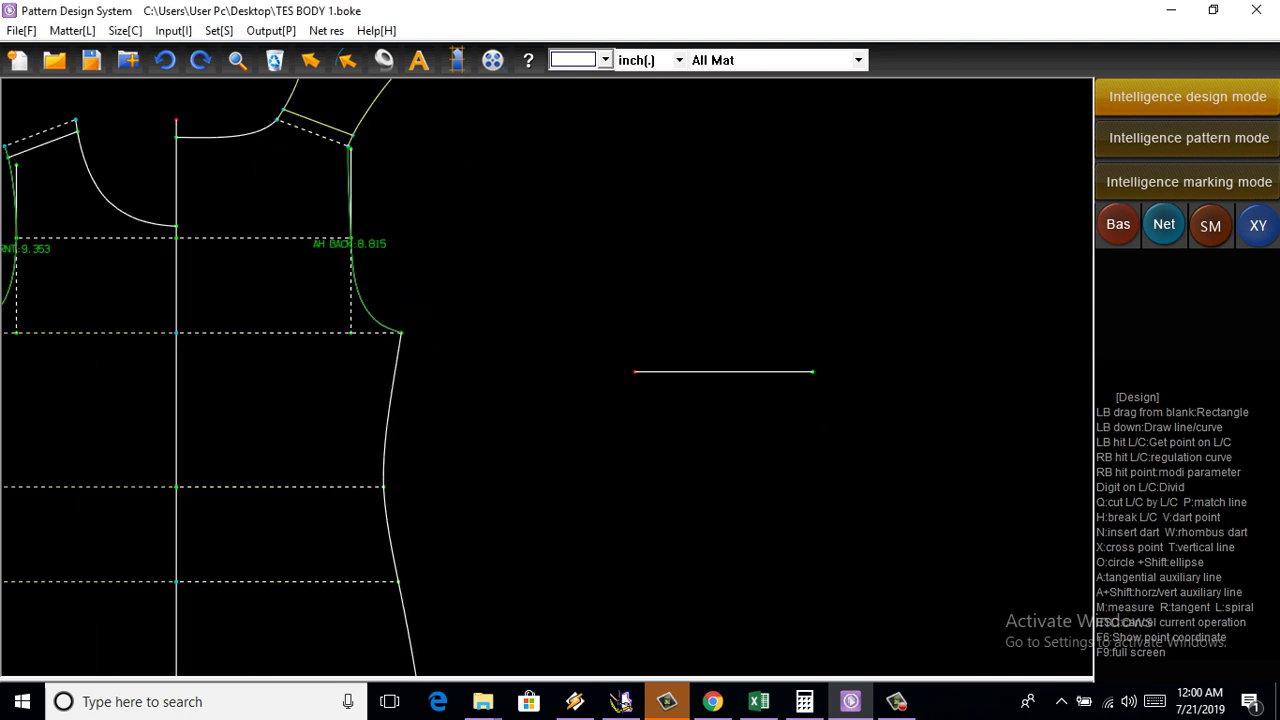
Draw a second line leftward from its right end, 7 plus a ½ fraction long
left_click(635, 372)
left_click(446, 372)
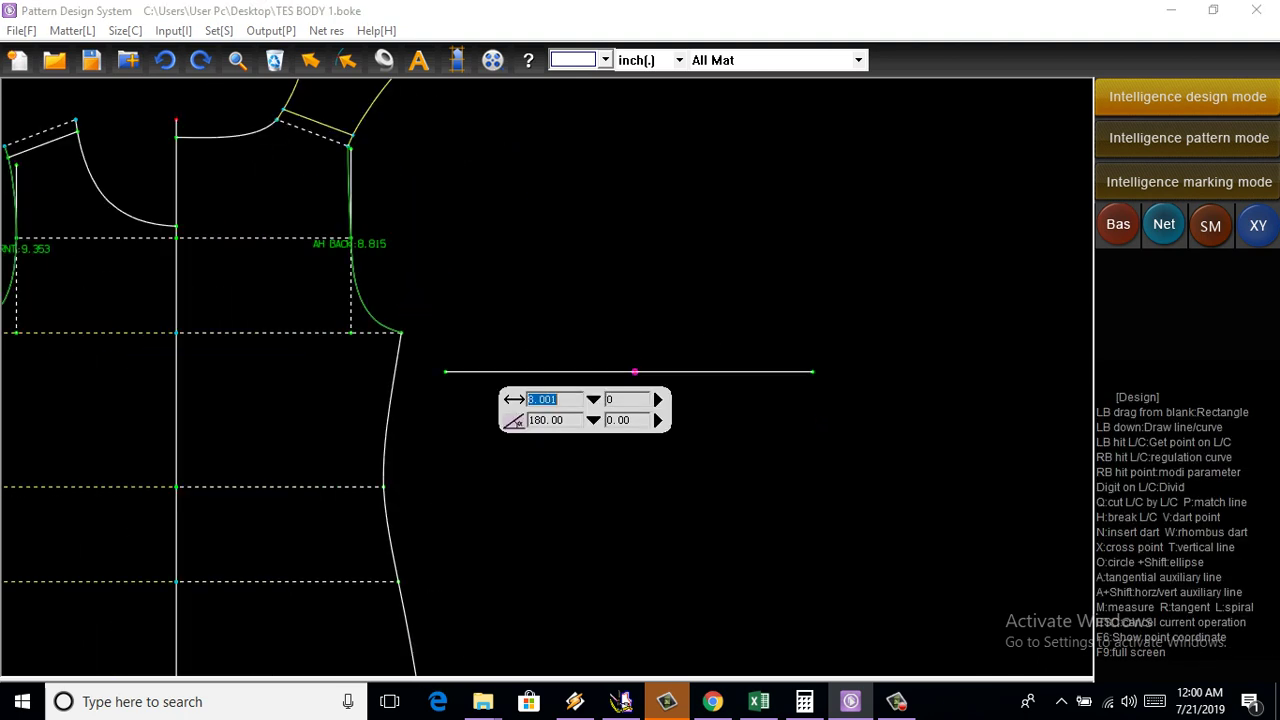
type("7")
left_click(593, 399)
left_click(514, 387)
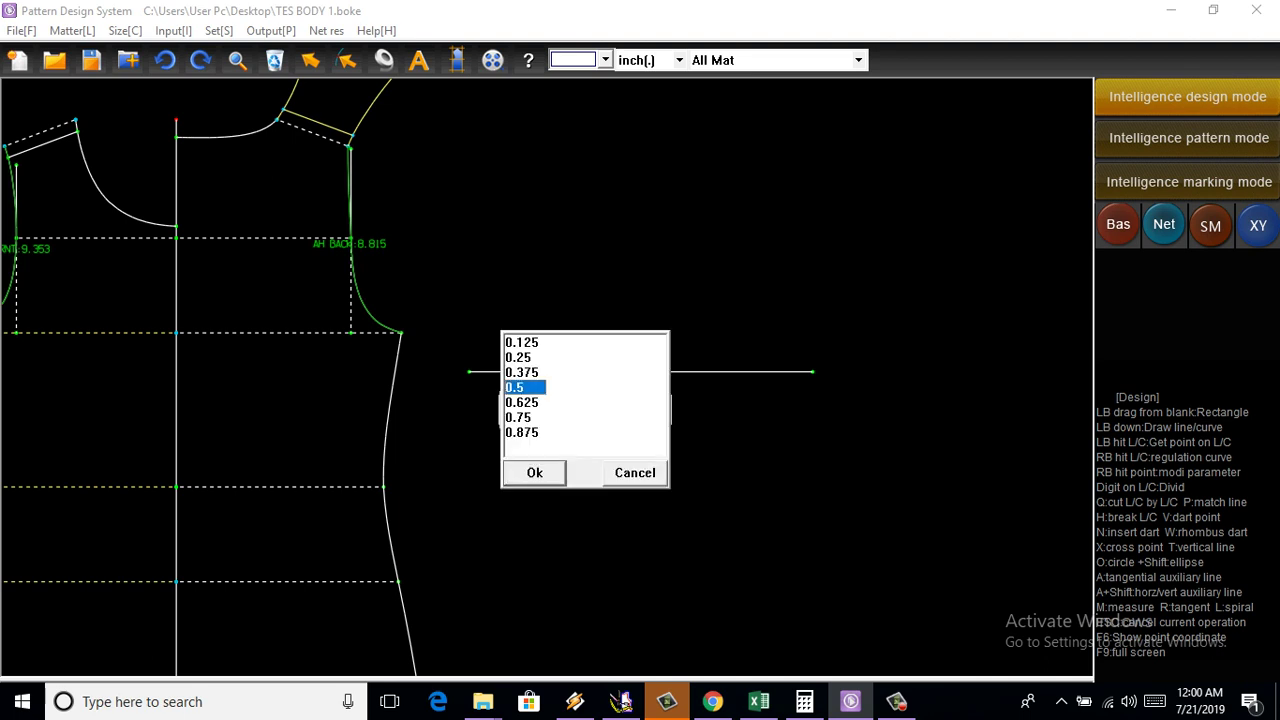
left_click(535, 472)
key("Return")
Move the horizontal line further right of the bodice with Modify
left_click(347, 60)
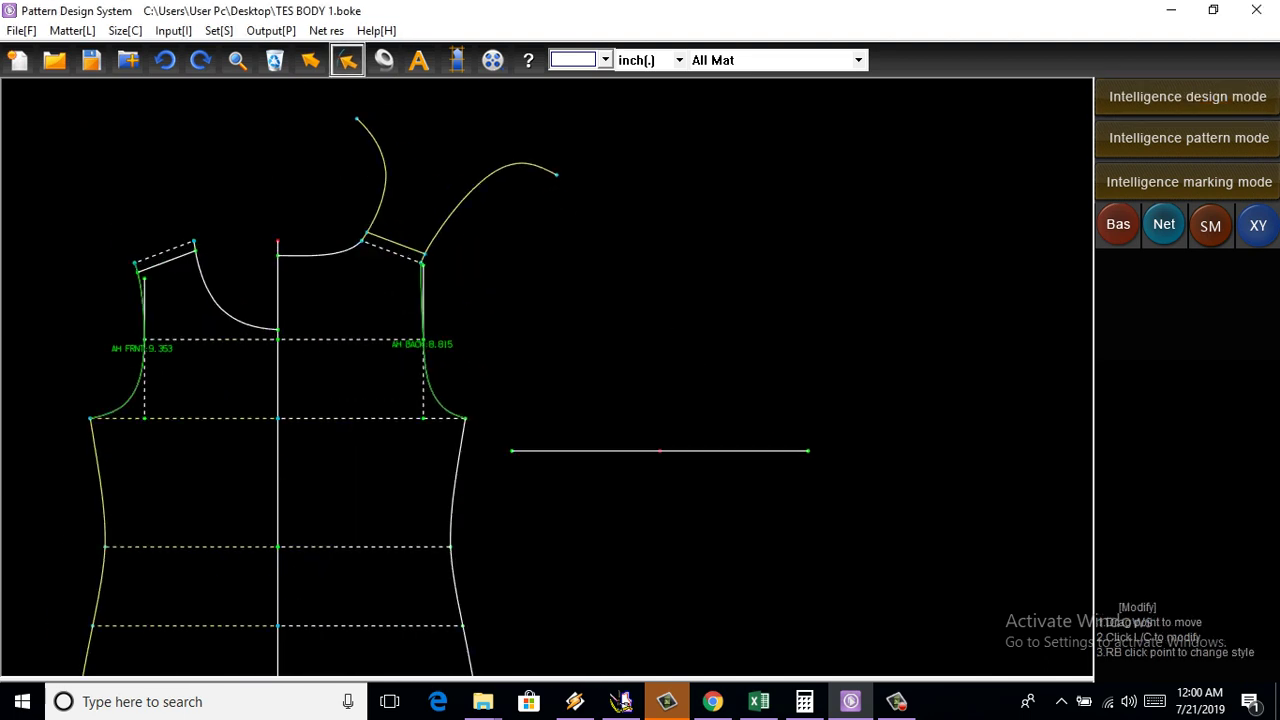
scroll(659, 433, "up", 1)
left_click_drag(659, 459, 866, 443)
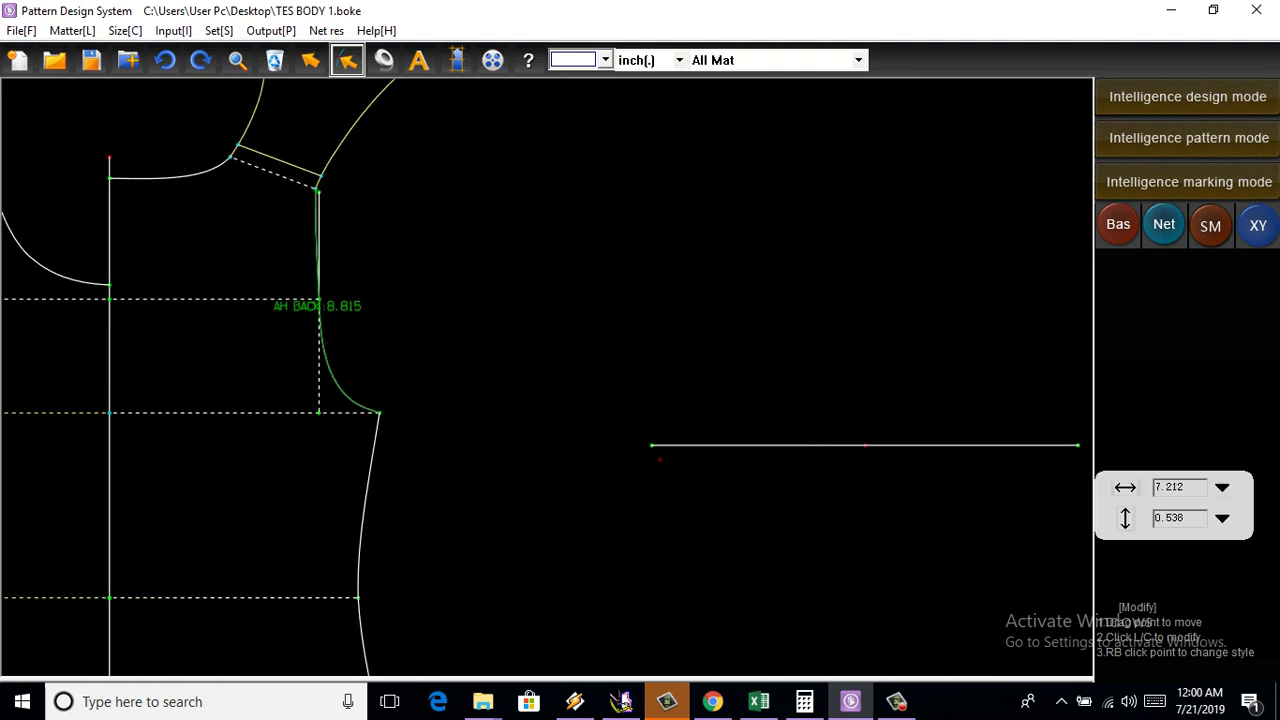
scroll(866, 443, "down", 1)
scroll(796, 523, "up", 1)
scroll(470, 425, "down", 1)
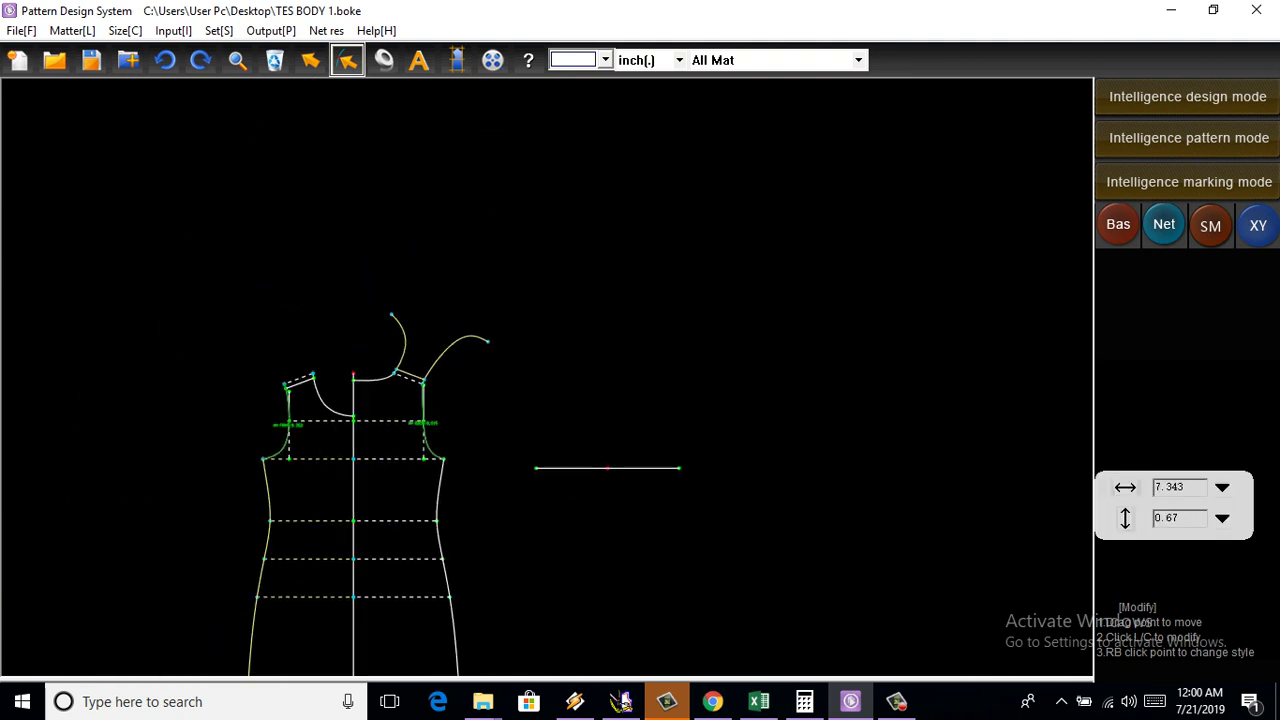
scroll(599, 502, "up", 1)
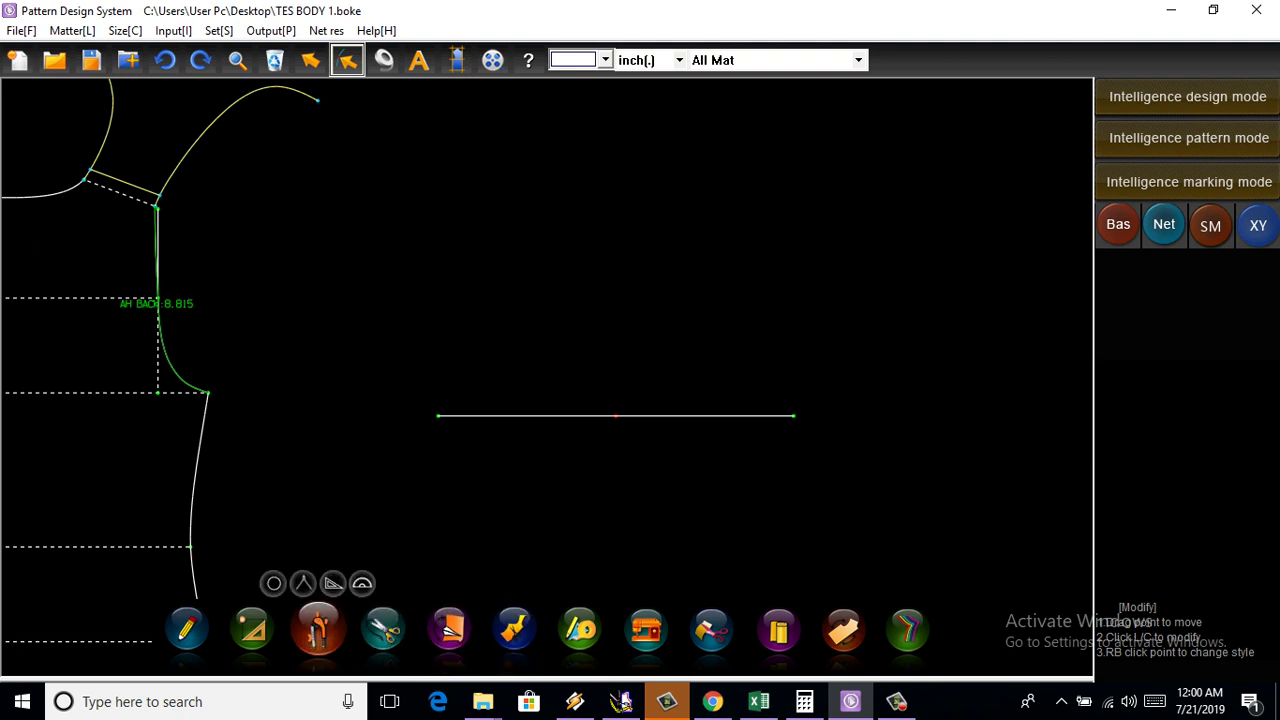
Build a Circinus compass from both line ends to an apex, first side set to AH FRNT
left_click(303, 583)
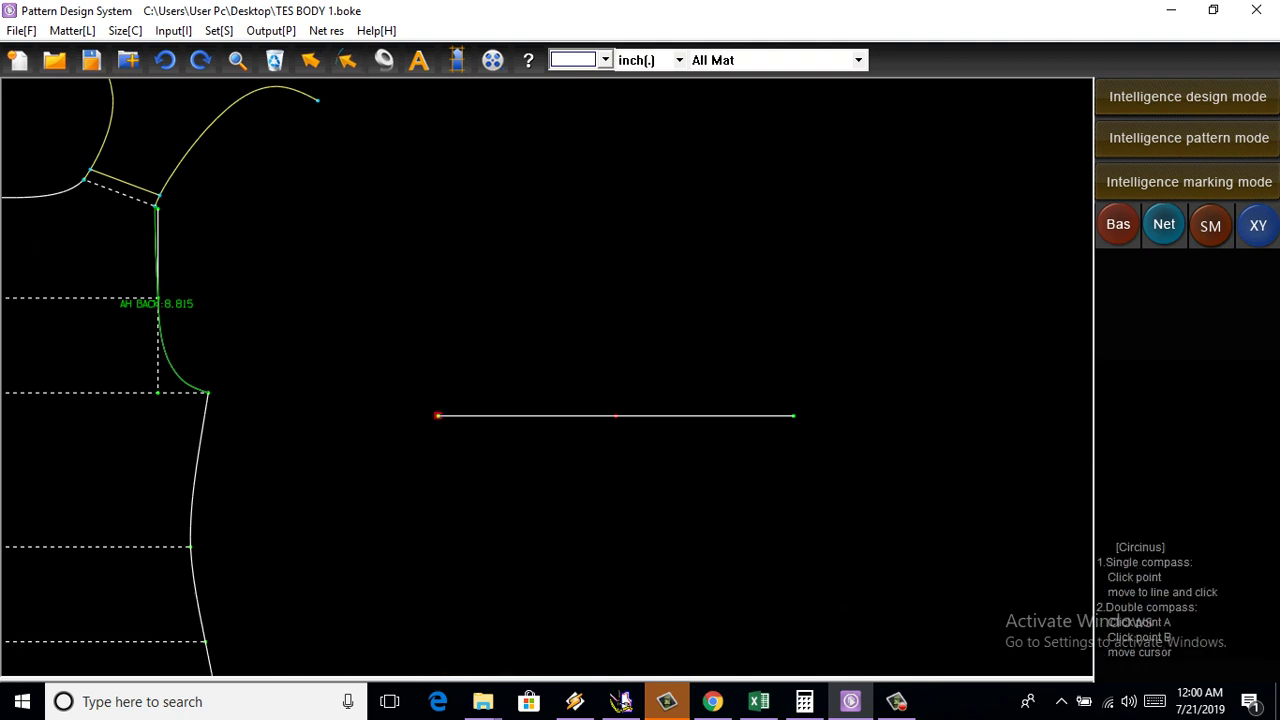
left_click(793, 415)
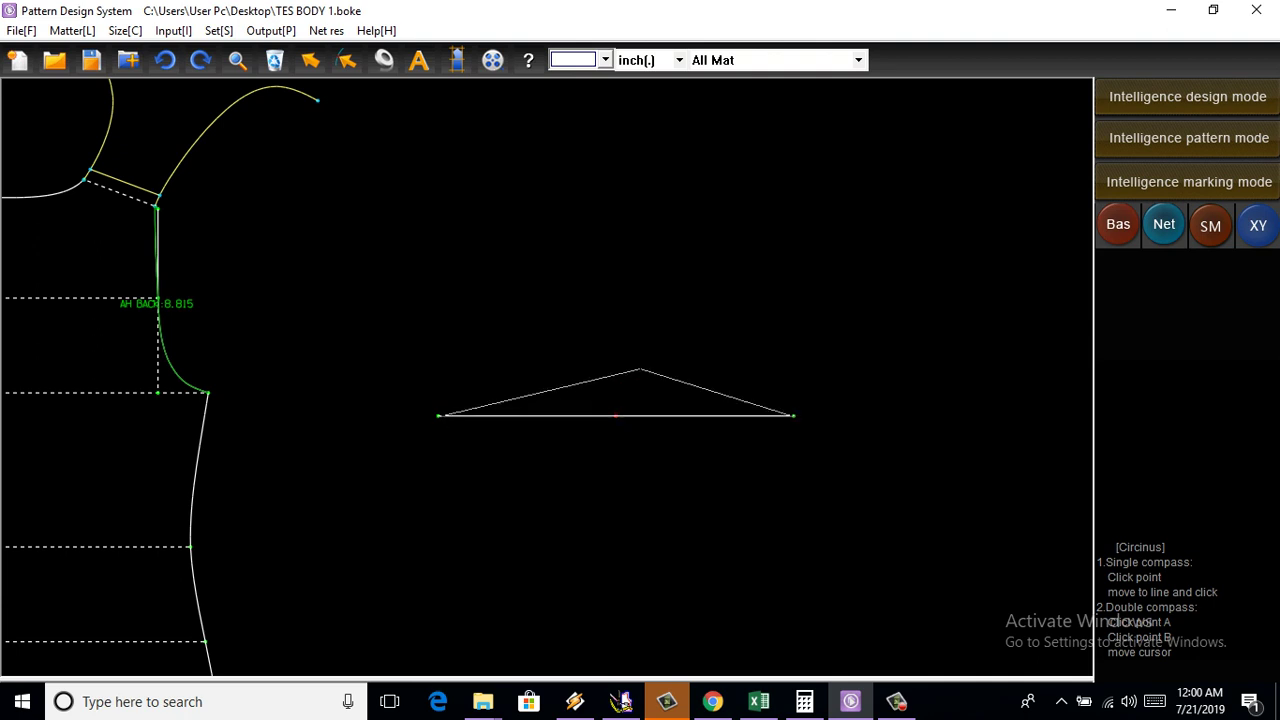
left_click(612, 300)
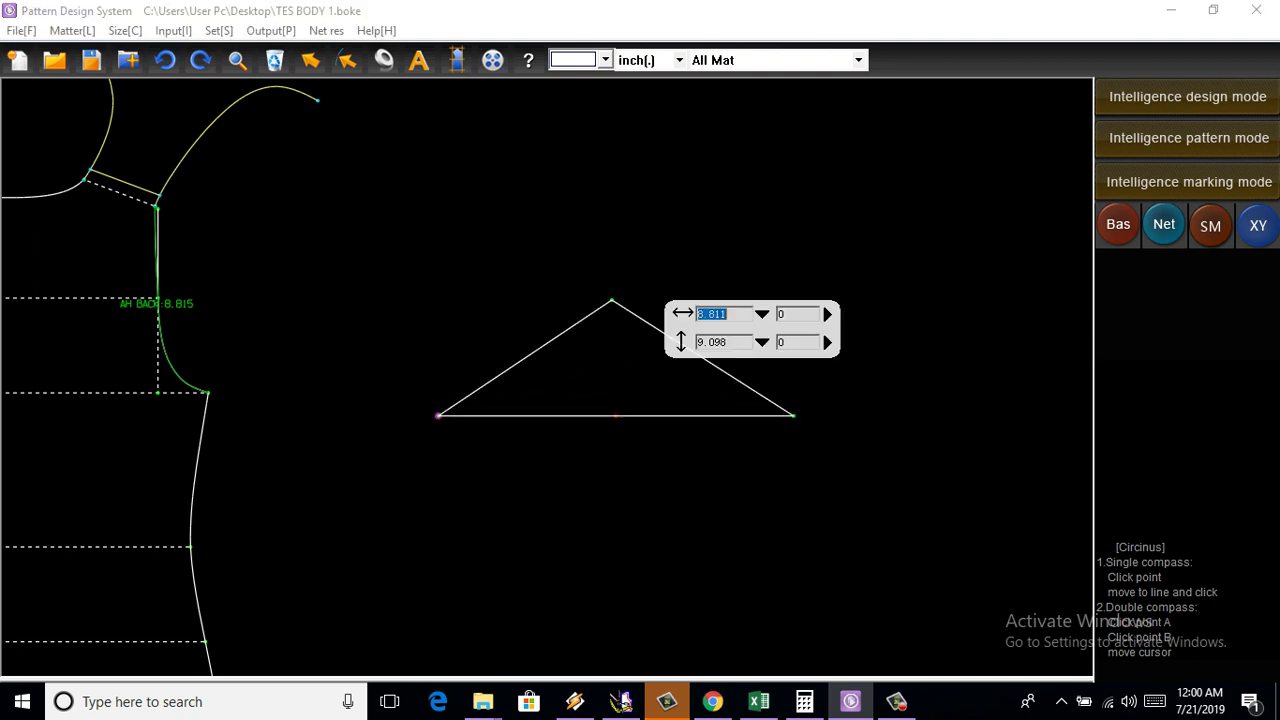
left_click(762, 314)
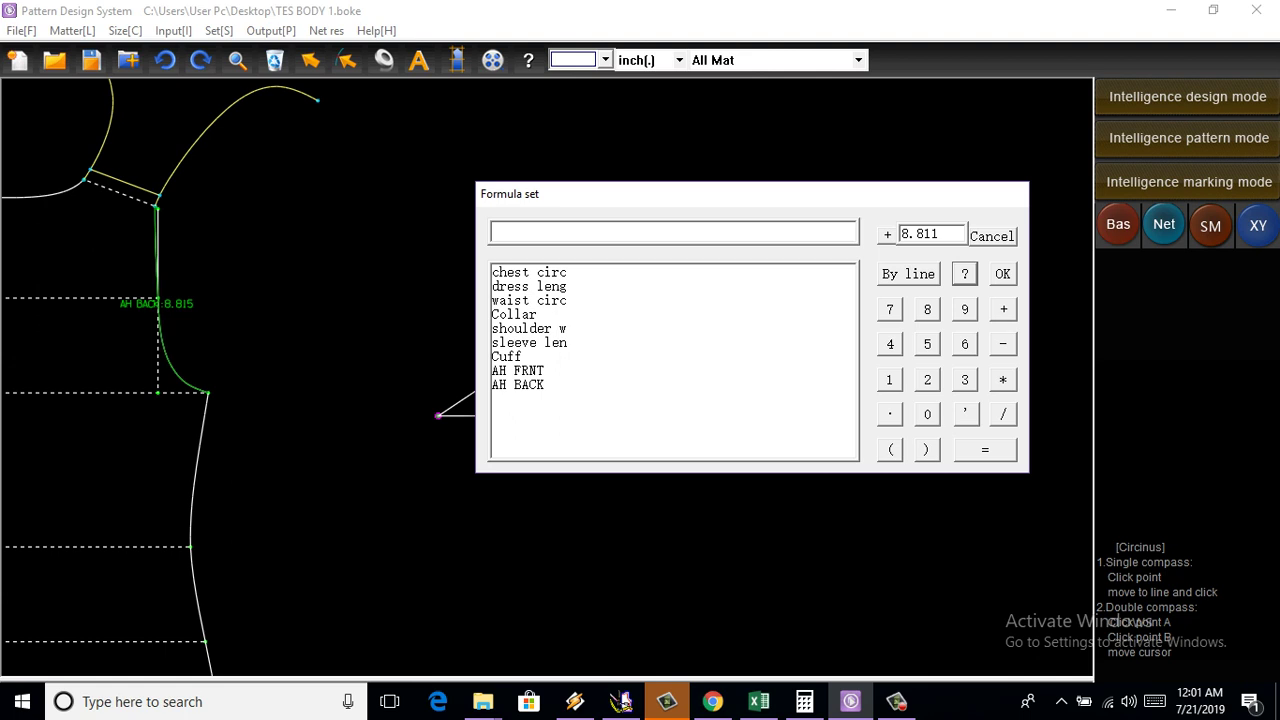
double_click(517, 370)
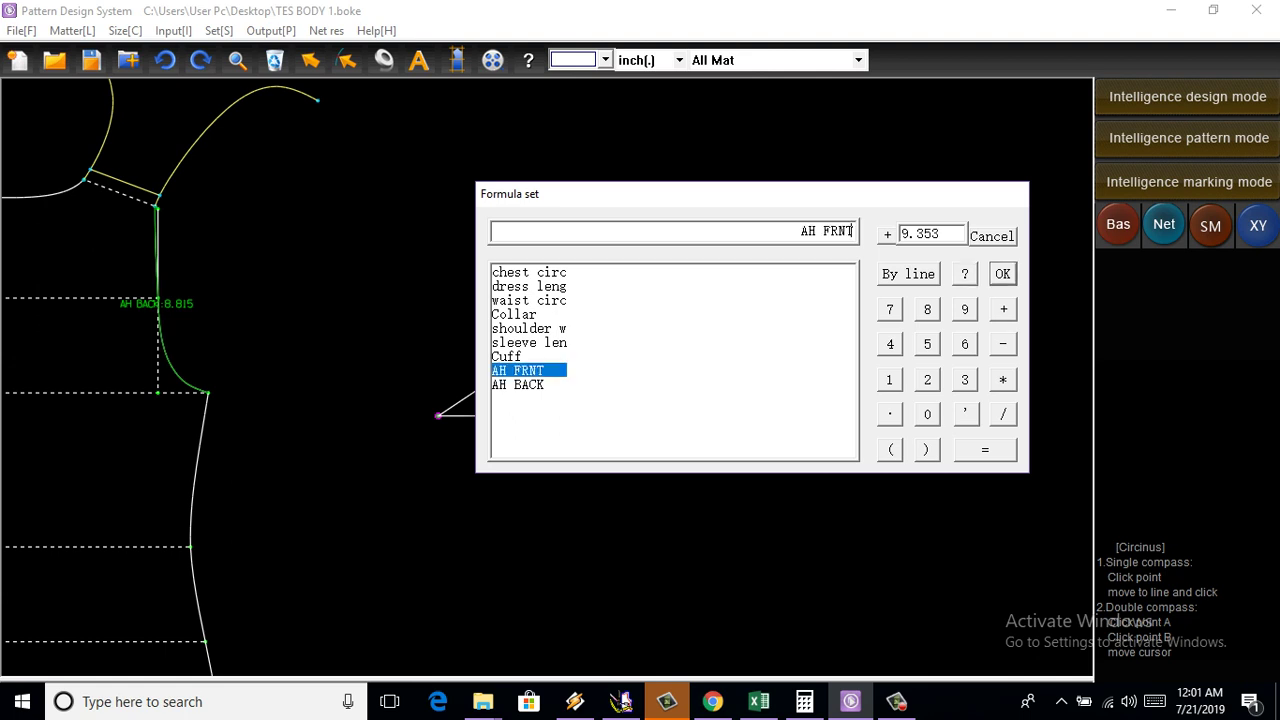
left_click(1003, 274)
left_click(1003, 274)
key("Return")
Set the triangle's second side to the AH BACK formula
left_click(762, 342)
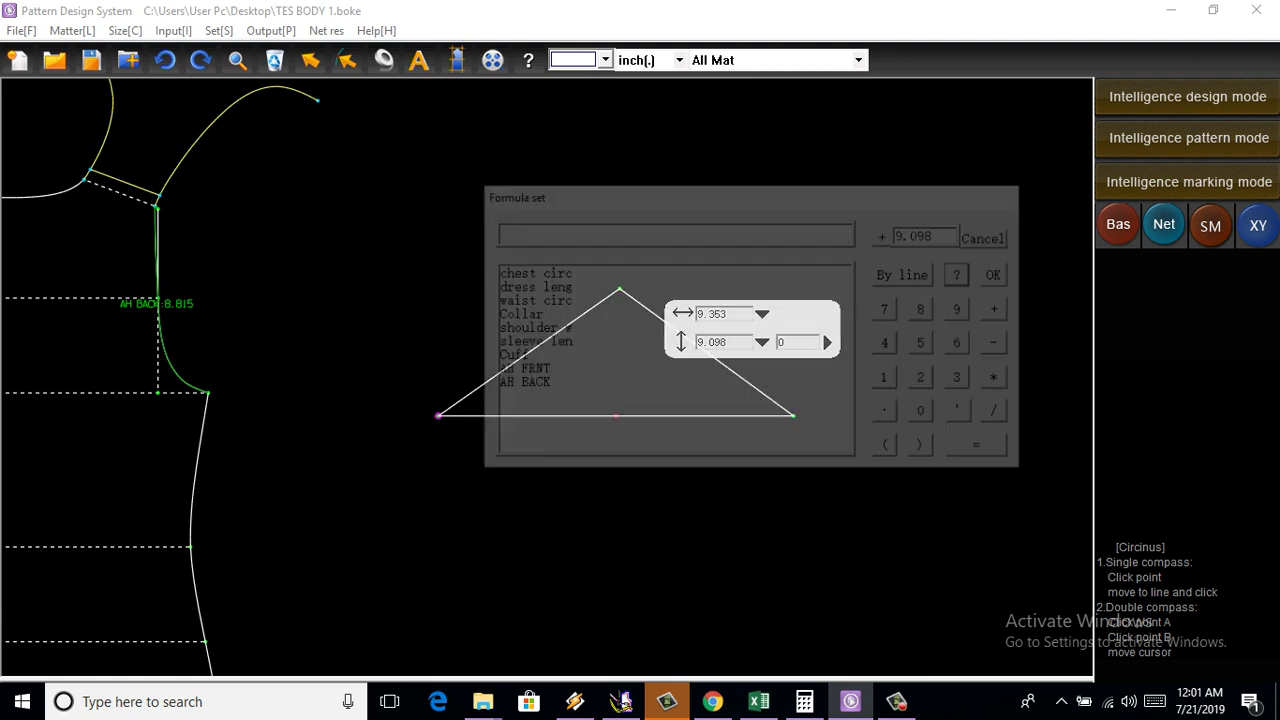
double_click(518, 384)
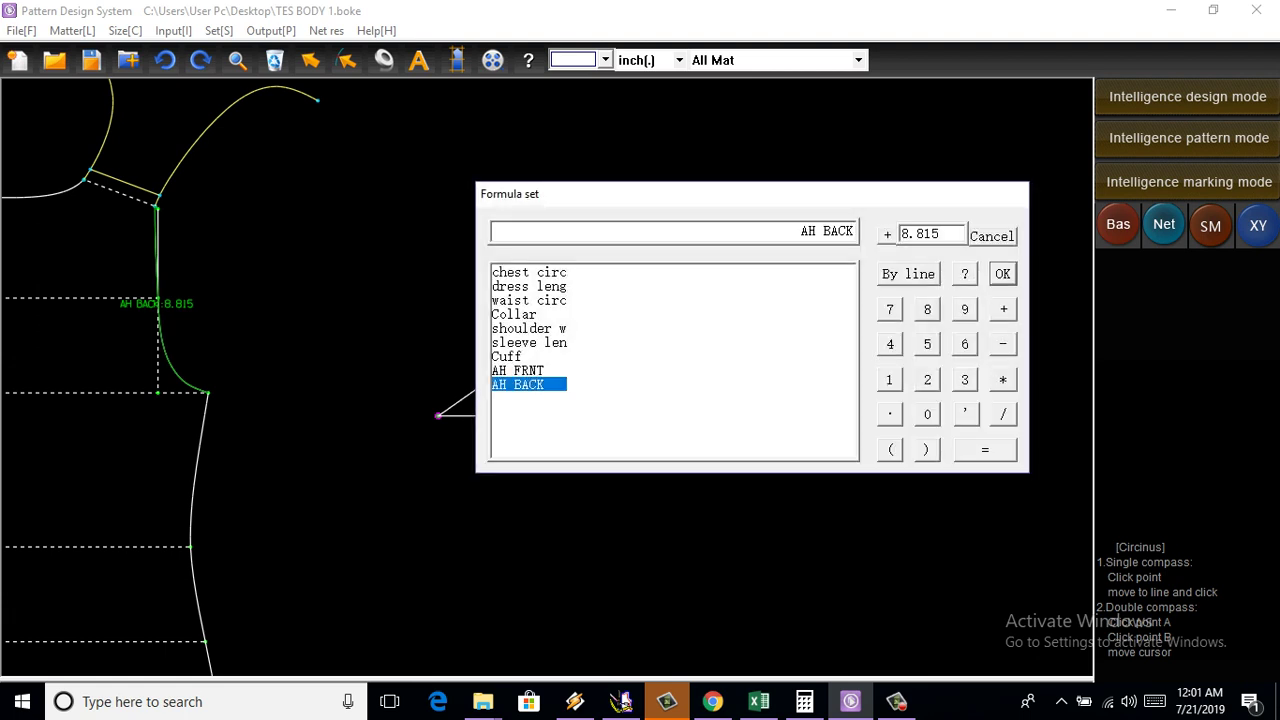
left_click(1002, 273)
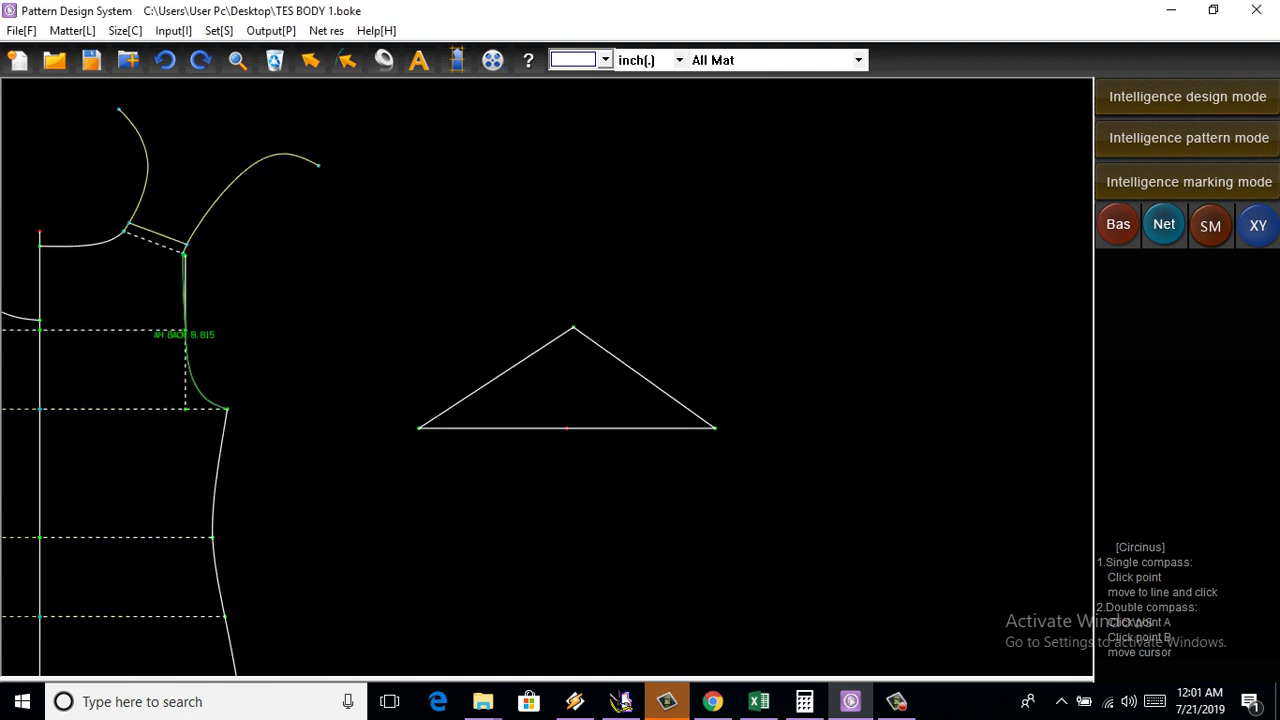
Zoom to the triangle, select its apex, and return to Design mode
scroll(599, 335, "up", 1)
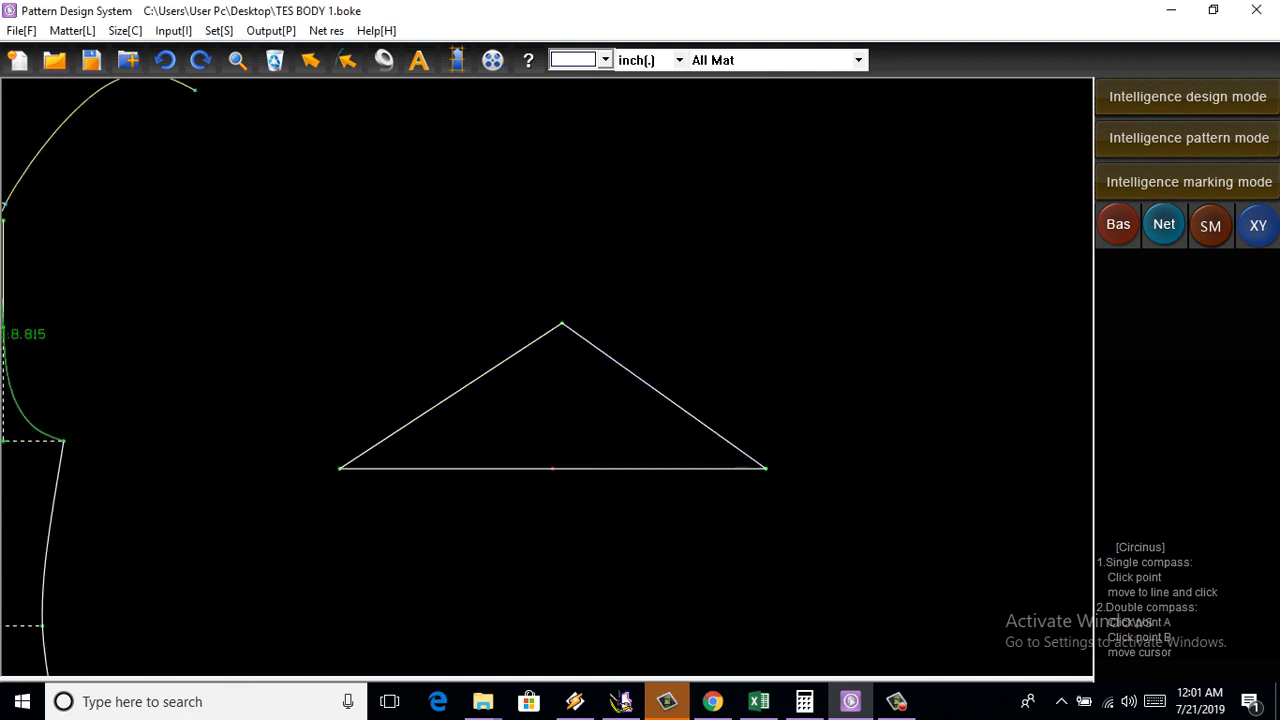
scroll(693, 317, "down", 2)
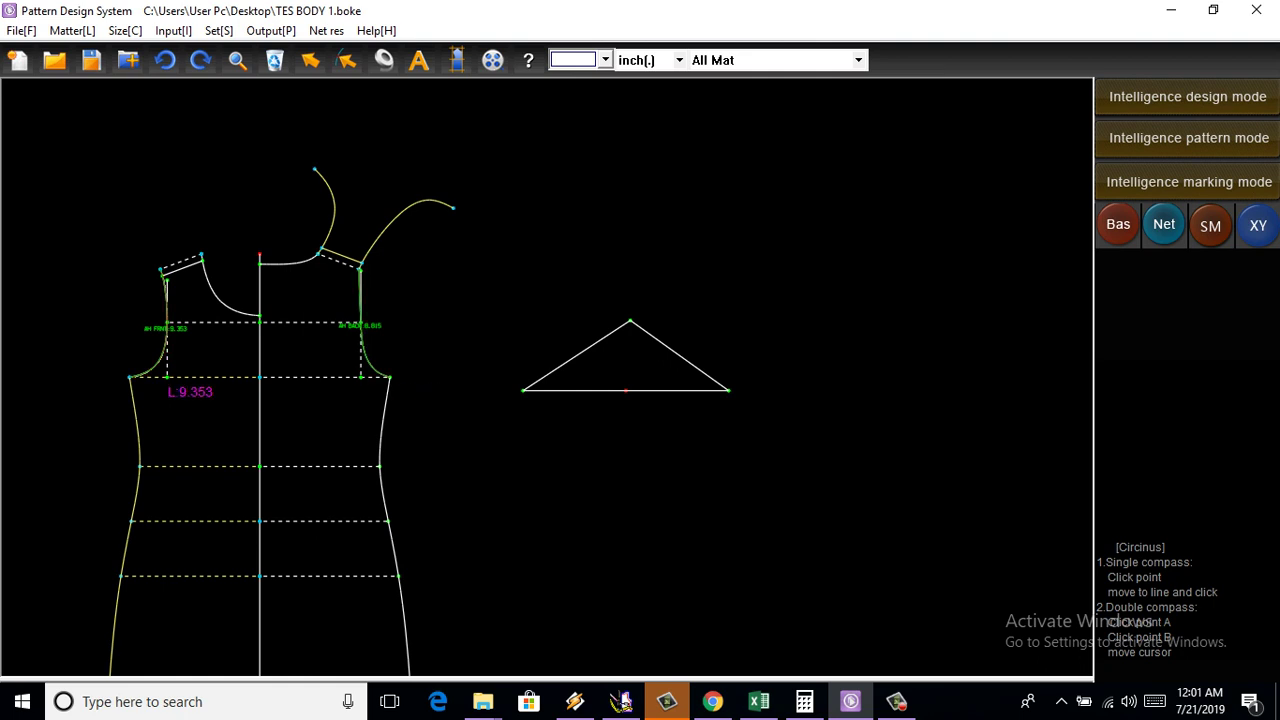
scroll(597, 330, "down", 1)
scroll(618, 335, "up", 3)
scroll(618, 335, "up", 2)
scroll(618, 335, "down", 2)
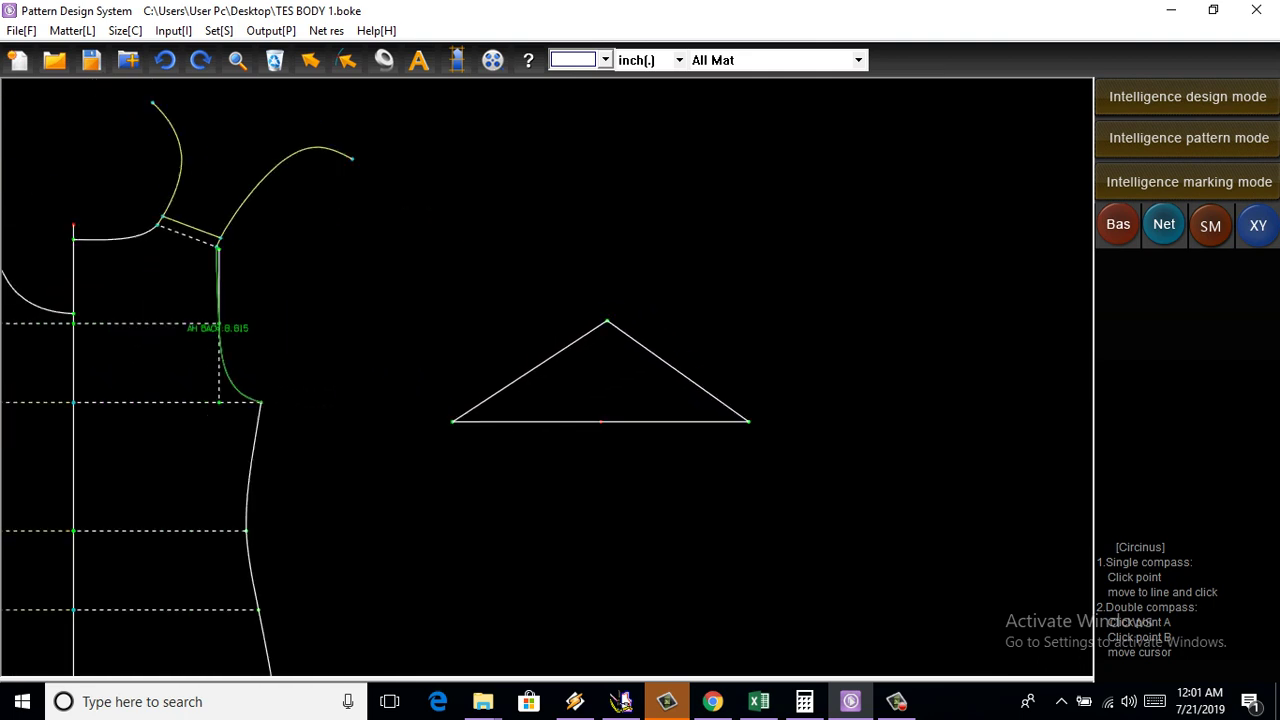
scroll(618, 335, "up", 2)
left_click(625, 292)
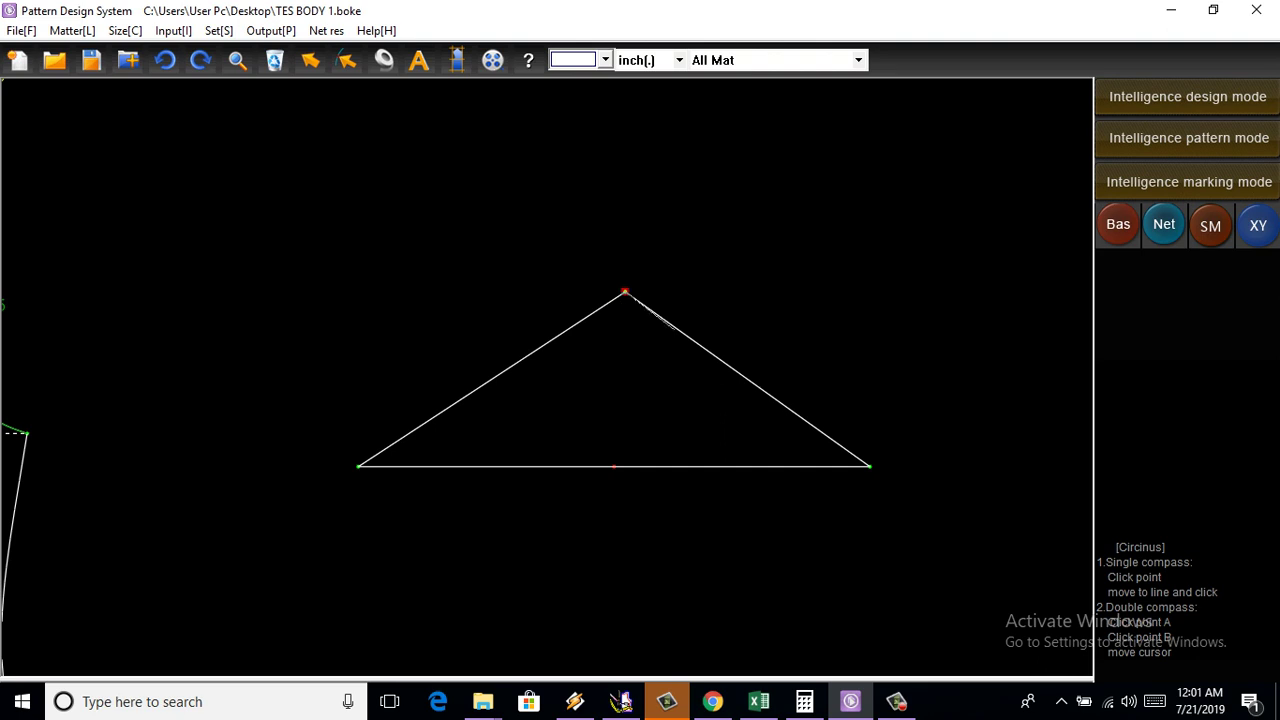
key("Escape")
Place an offset point below the apex with a vertical offset of -0.5
scroll(626, 305, "up", 2)
scroll(615, 285, "up", 1)
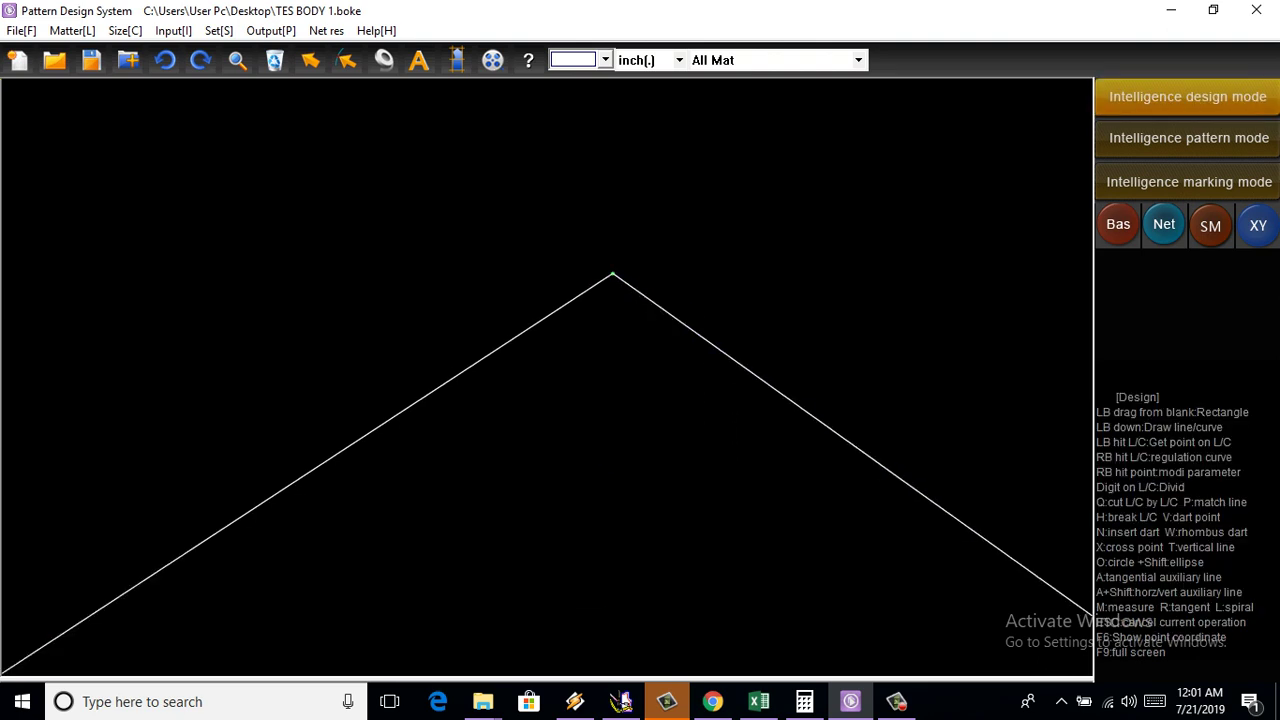
left_click(613, 273)
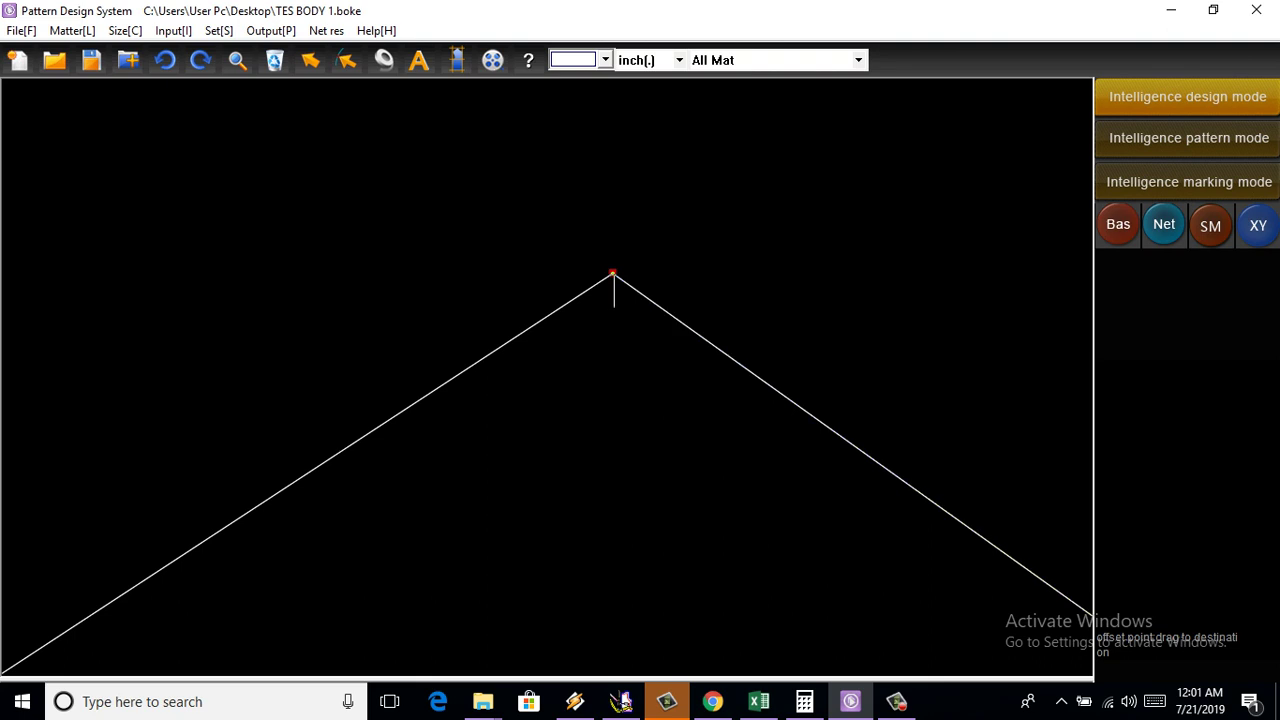
left_click_drag(614, 306, 612, 307)
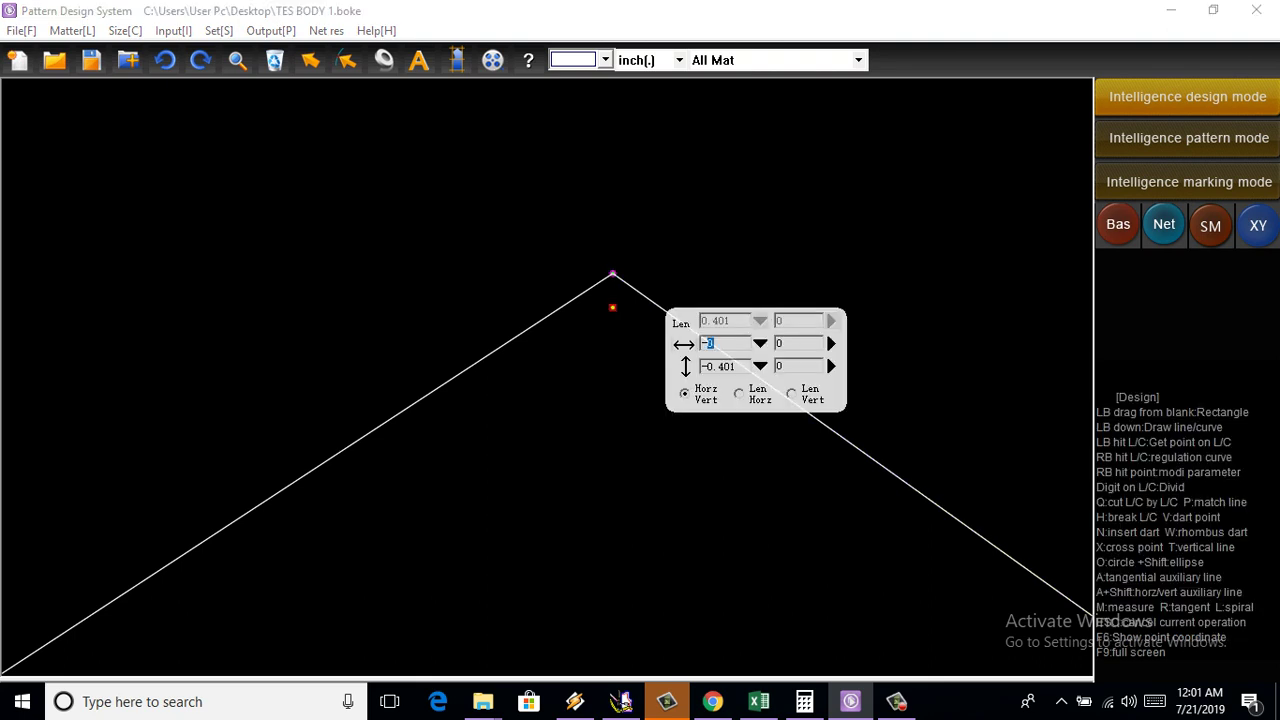
key("Tab")
type("-0.5")
key("Return")
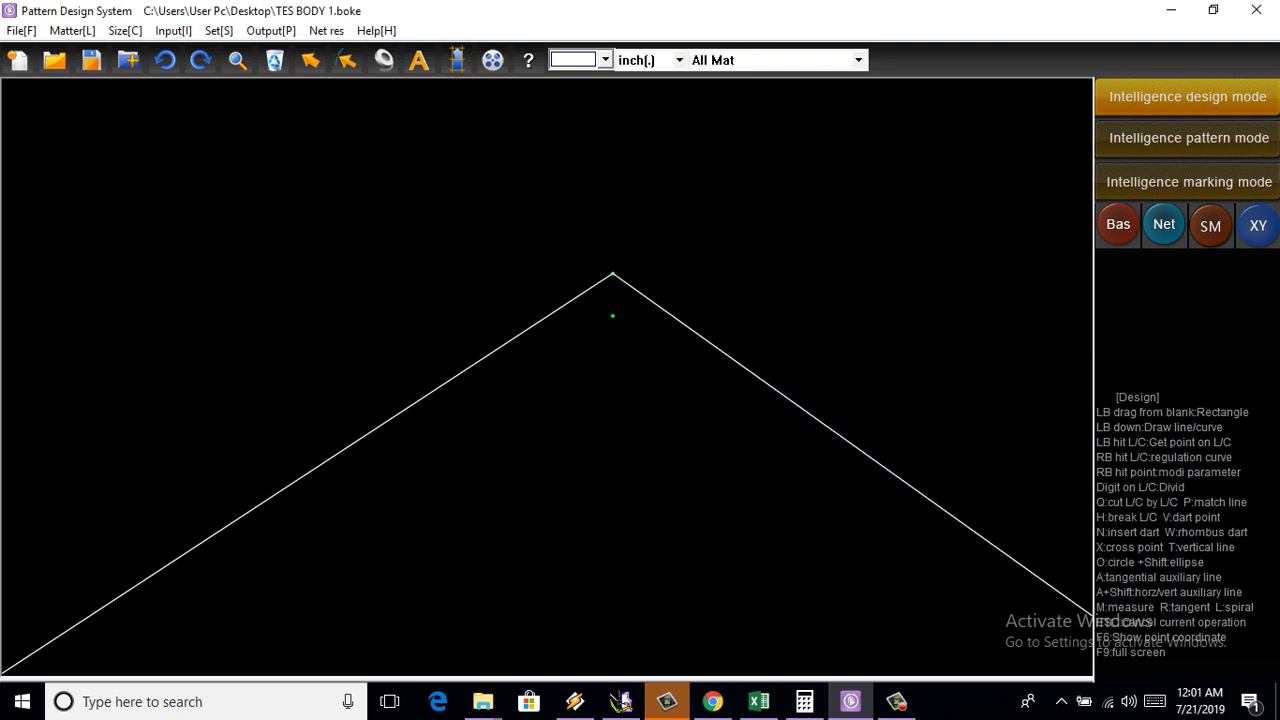
scroll(610, 280, "down", 3)
scroll(600, 285, "up", 2)
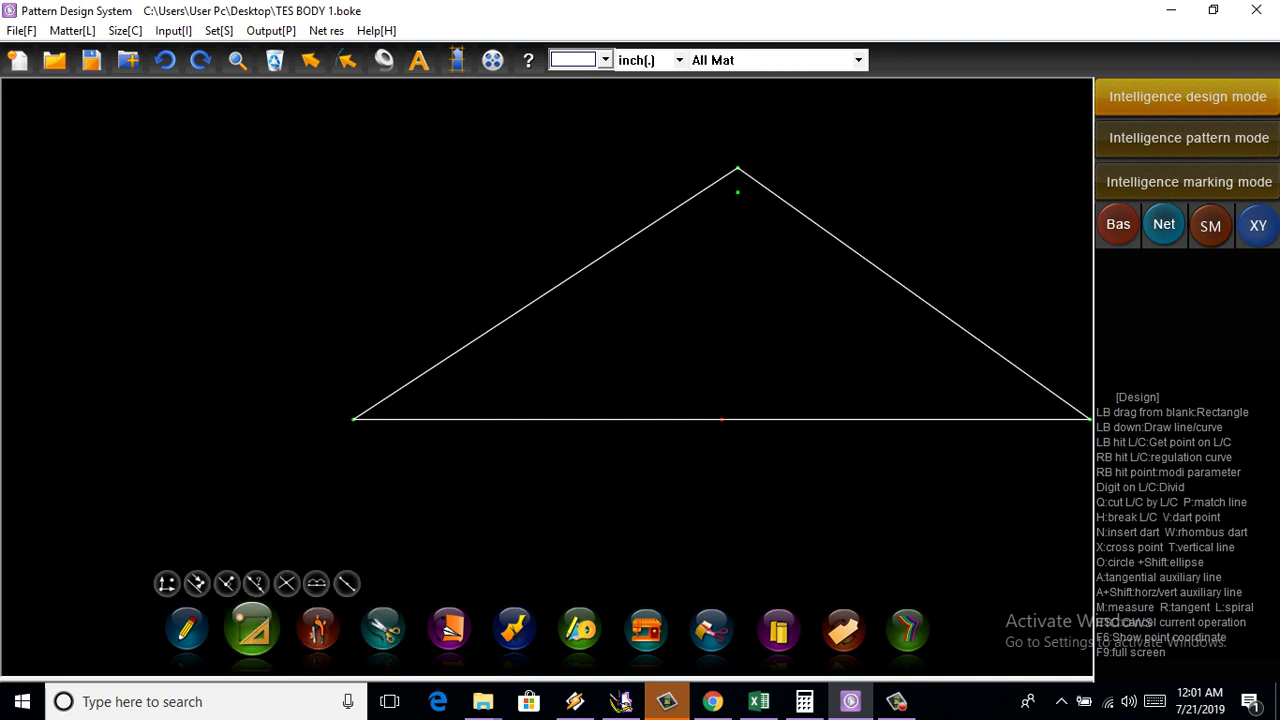
Divide the triangle's left side into 2 equal parts and its right side into 3
key("2")
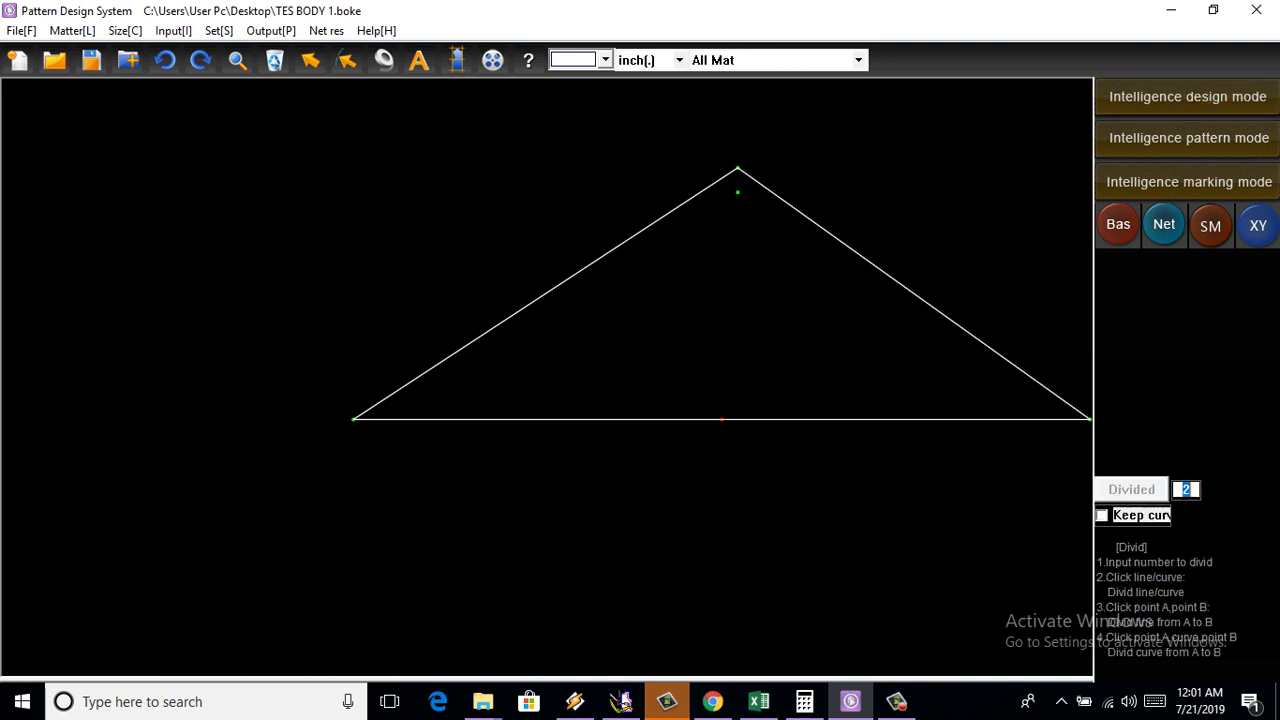
left_click(737, 167)
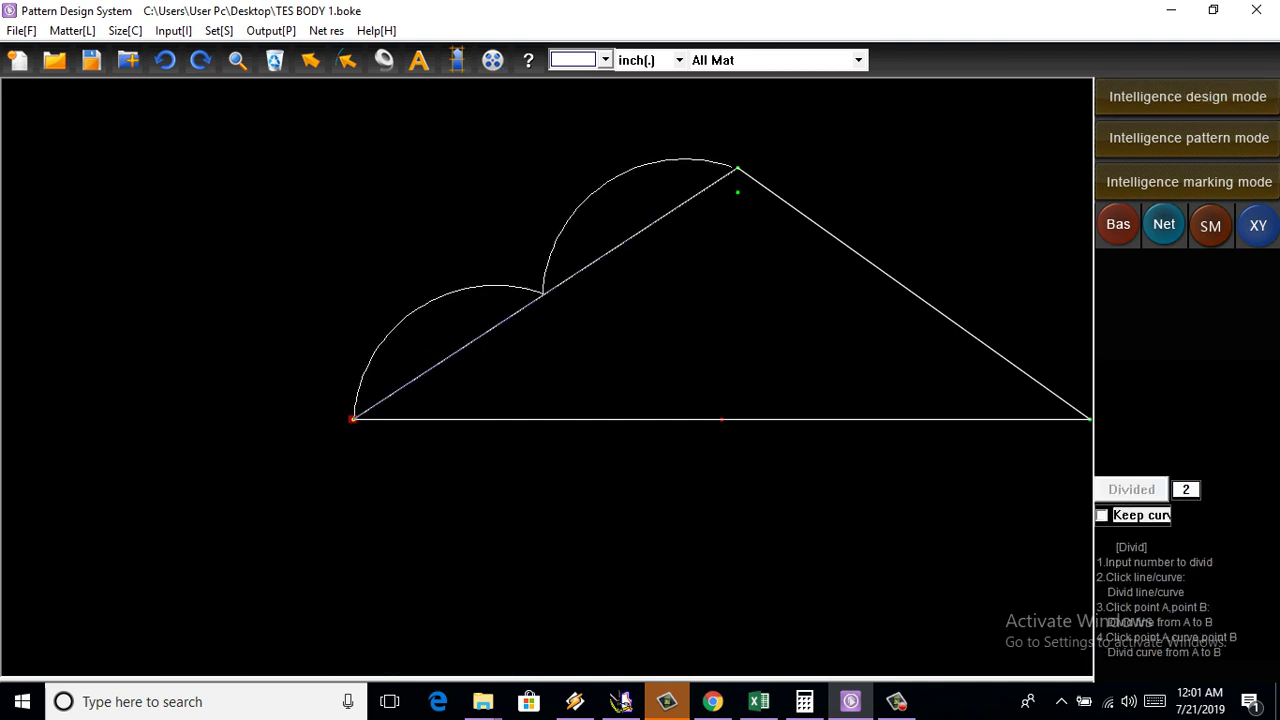
scroll(300, 355, "down", 2)
scroll(500, 350, "up", 2)
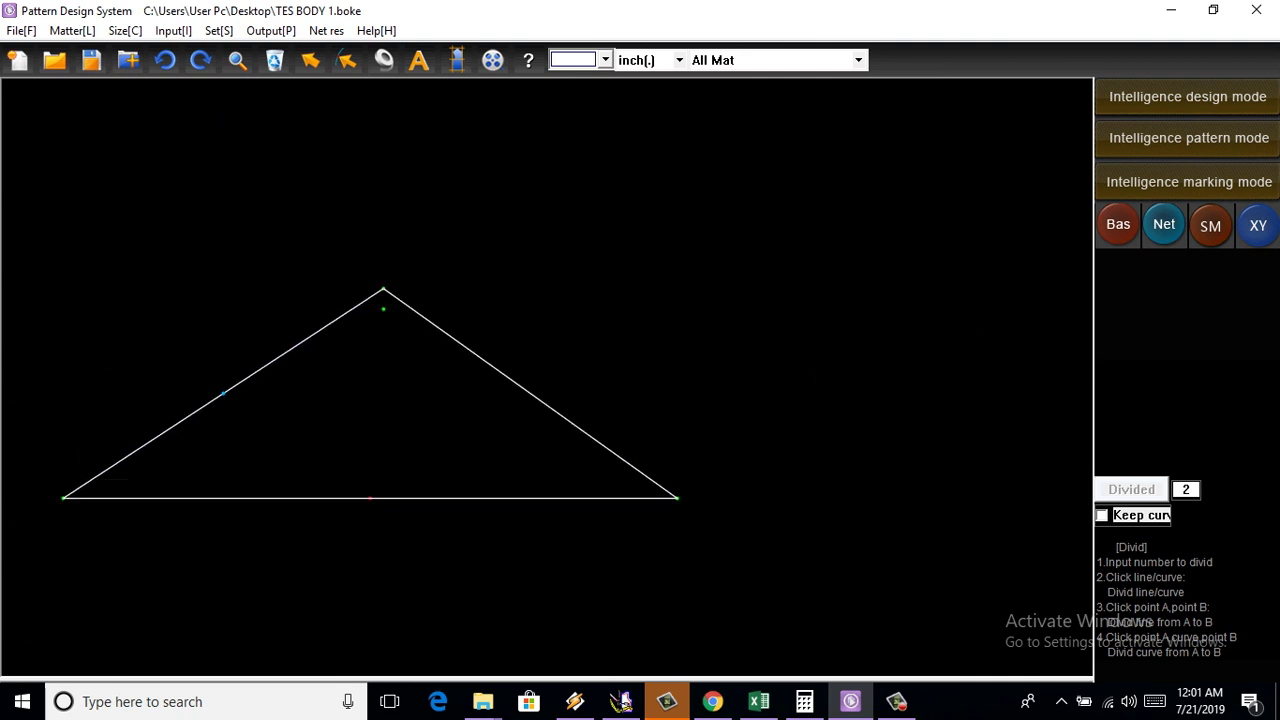
scroll(500, 400, "up", 1)
scroll(407, 460, "down", 1)
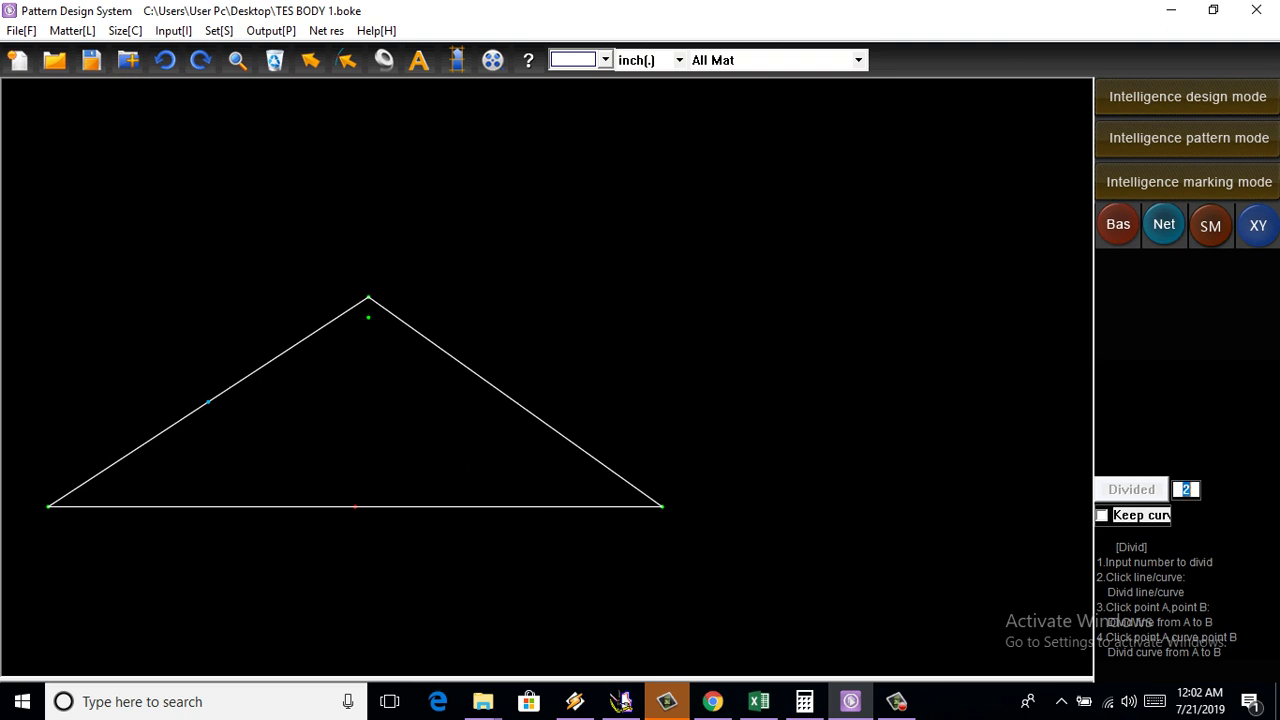
type("3")
left_click(372, 300)
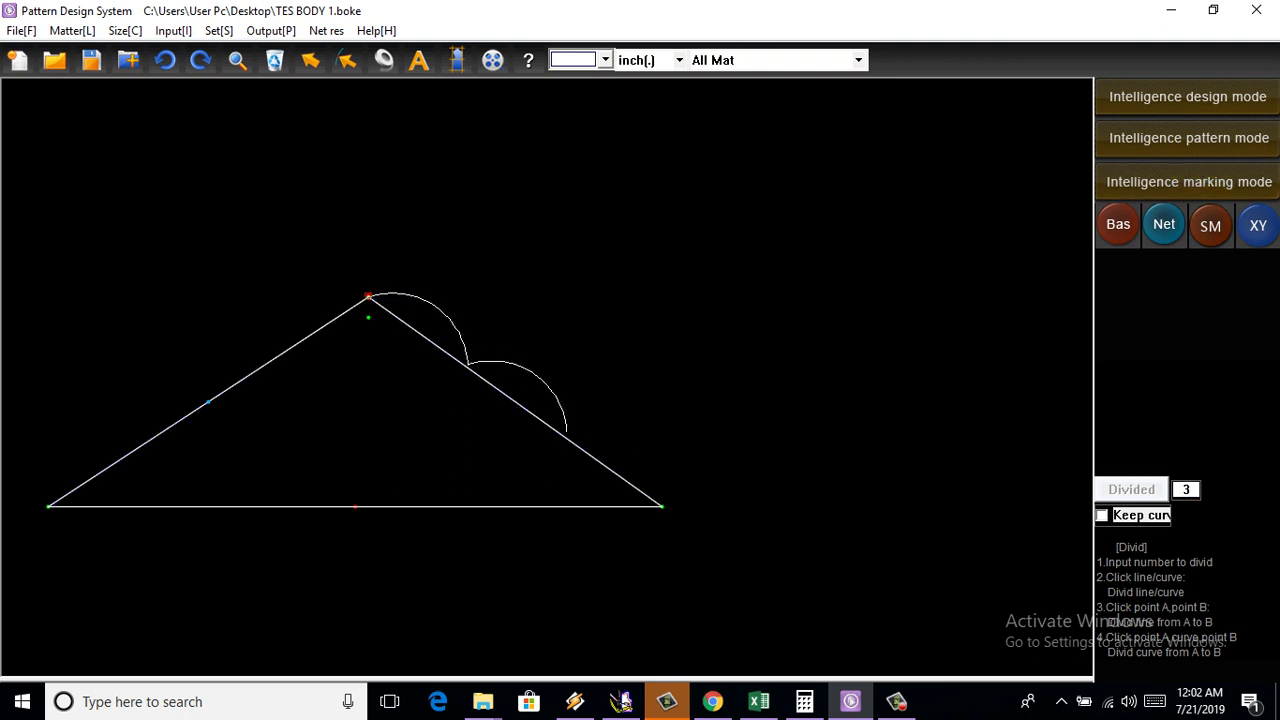
Add an extra point on the triangle's left side and confirm its position
key("Escape")
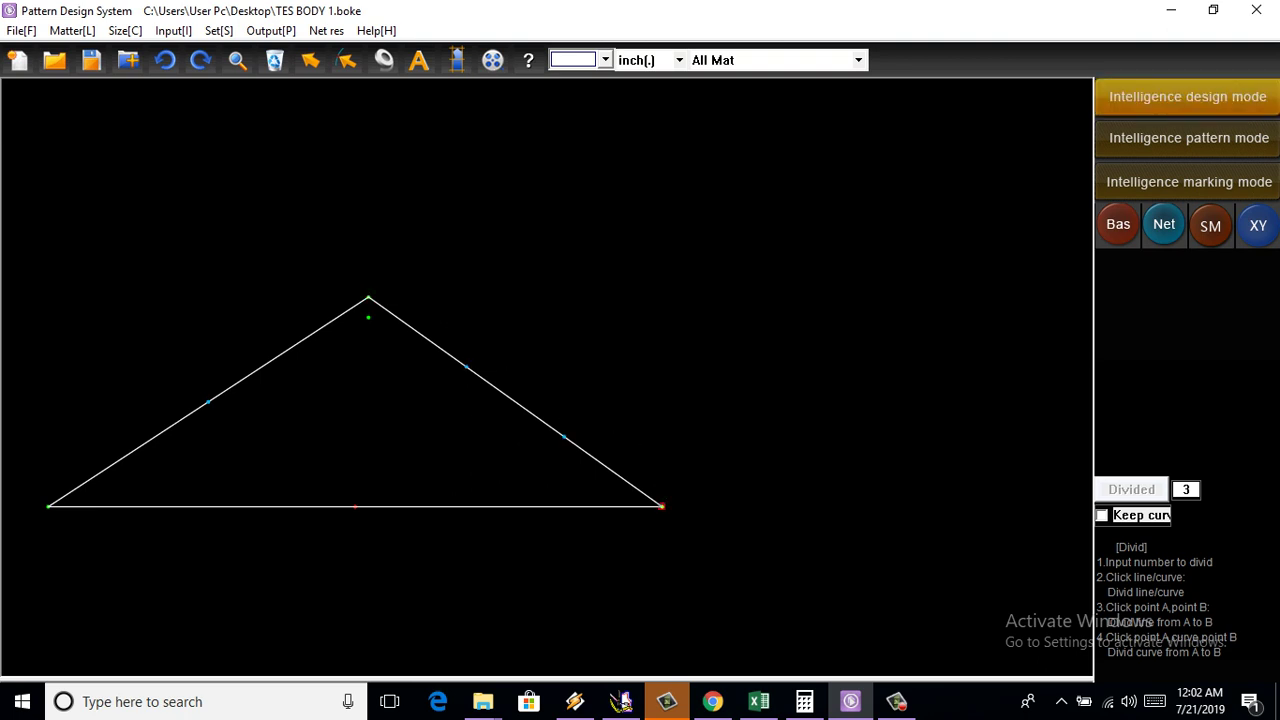
scroll(640, 410, "down", 2)
scroll(640, 410, "up", 3)
scroll(640, 410, "up", 3)
scroll(640, 408, "down", 2)
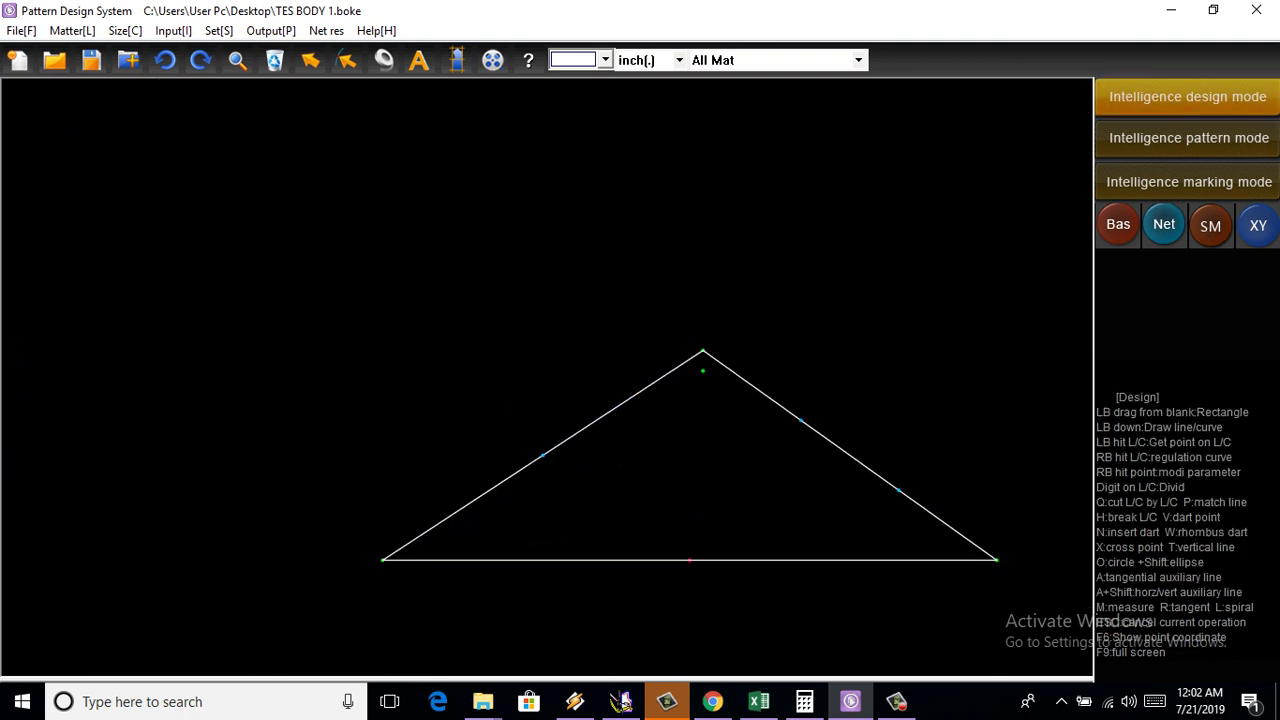
scroll(703, 366, "up", 1)
scroll(617, 320, "up", 2)
scroll(380, 177, "up", 2)
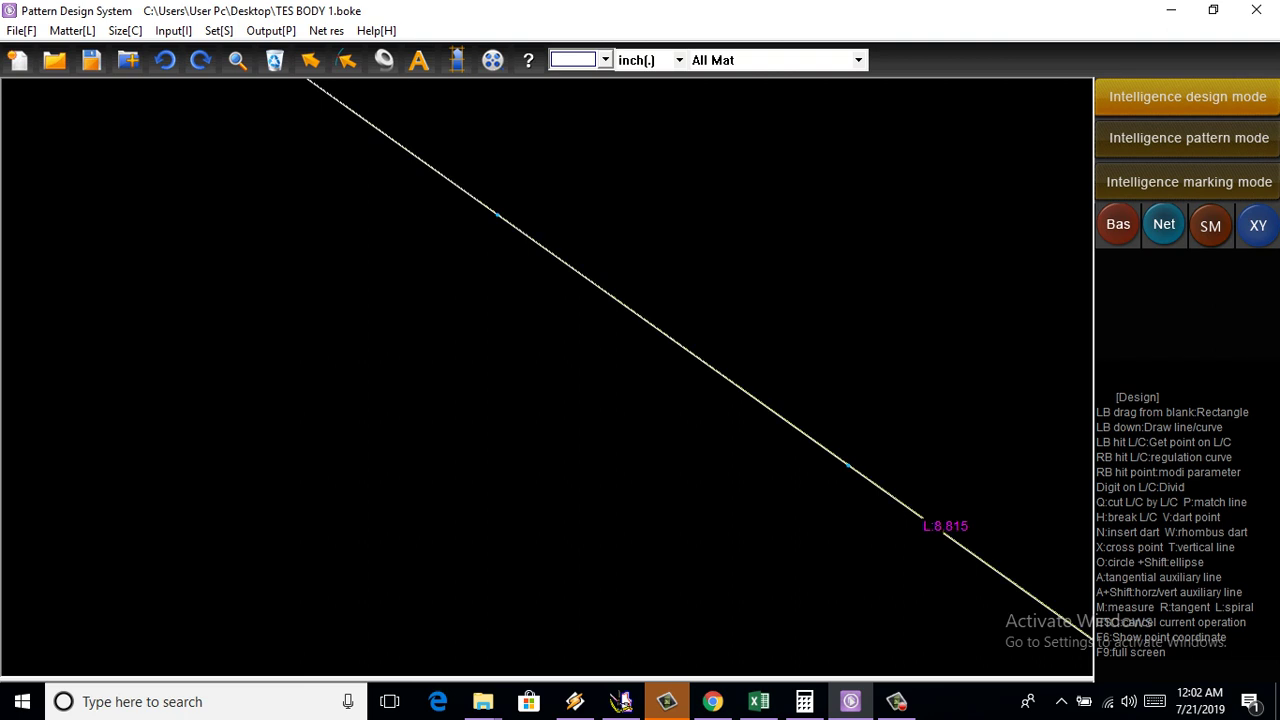
scroll(860, 500, "down", 1)
scroll(860, 500, "down", 1)
scroll(832, 498, "up", 1)
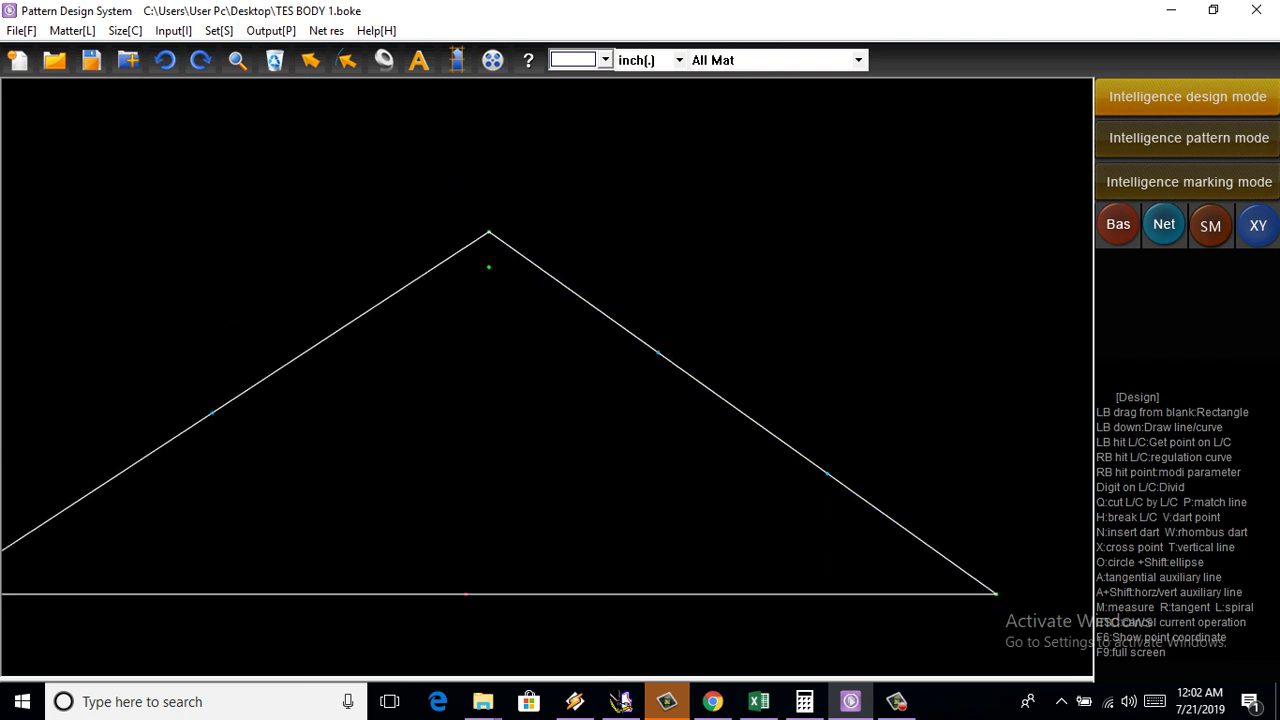
scroll(832, 498, "up", 2)
scroll(817, 457, "down", 1)
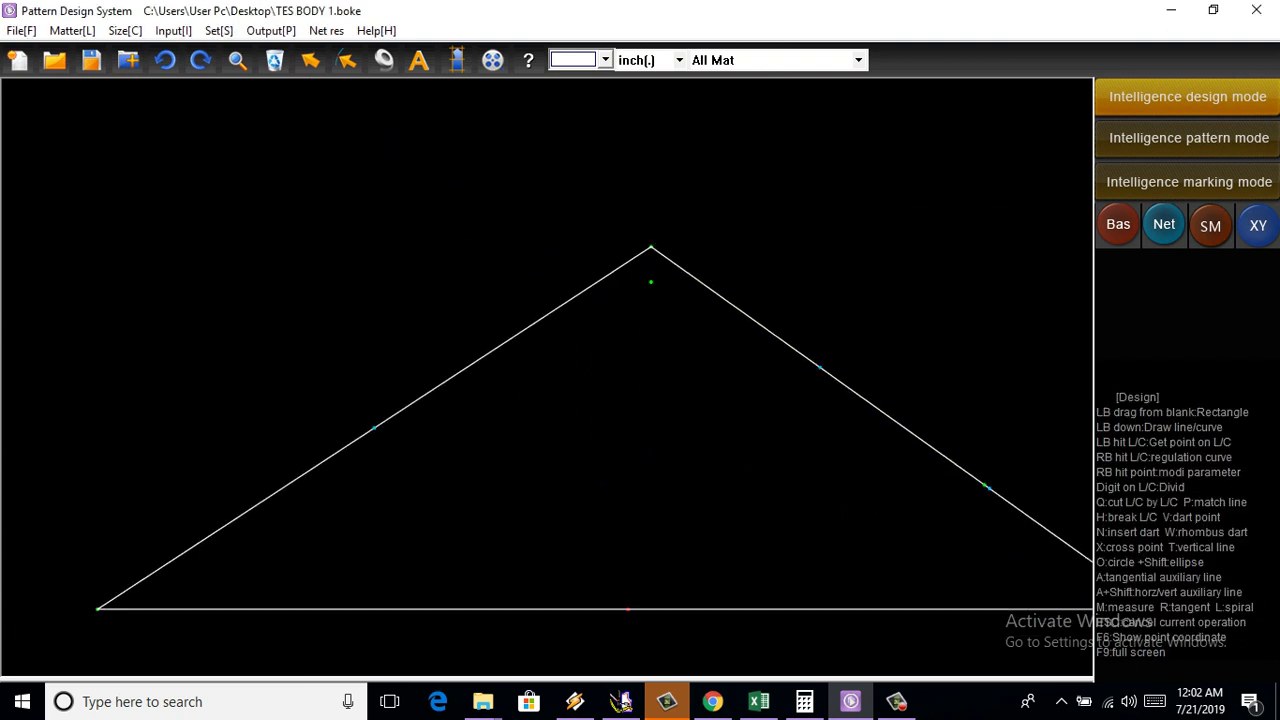
scroll(395, 440, "up", 2)
left_click(372, 420)
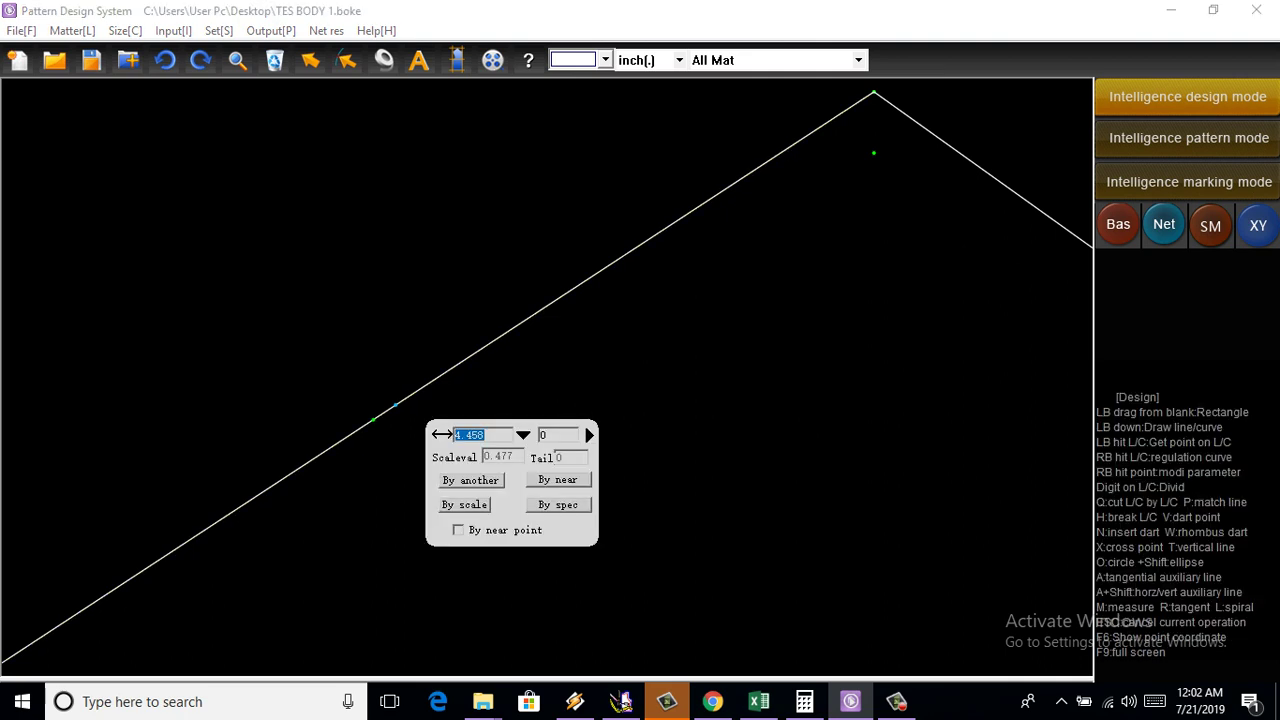
key("Return")
scroll(626, 450, "down", 2)
scroll(626, 450, "up", 1)
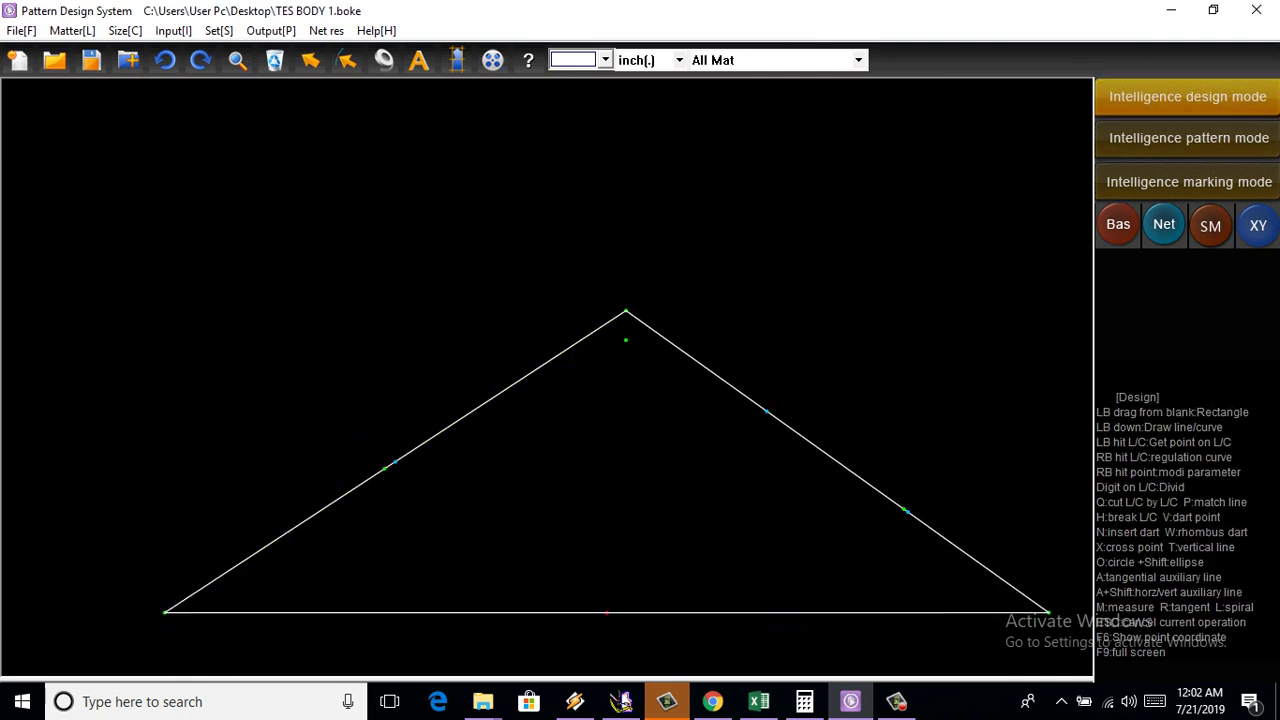
scroll(285, 490, "down", 2)
scroll(285, 490, "up", 1)
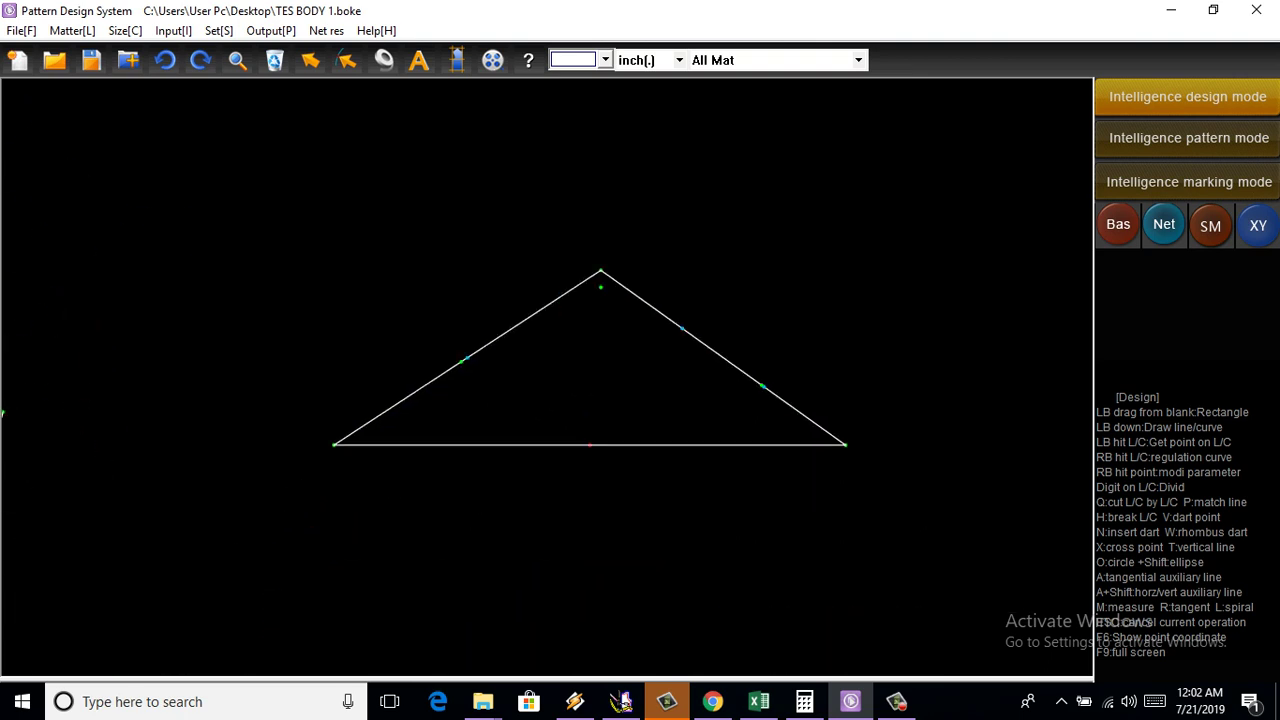
scroll(285, 490, "up", 2)
Draw the cap curve from the left corner through the division points over the apex to the right side
left_click(391, 391)
scroll(600, 300, "down", 1)
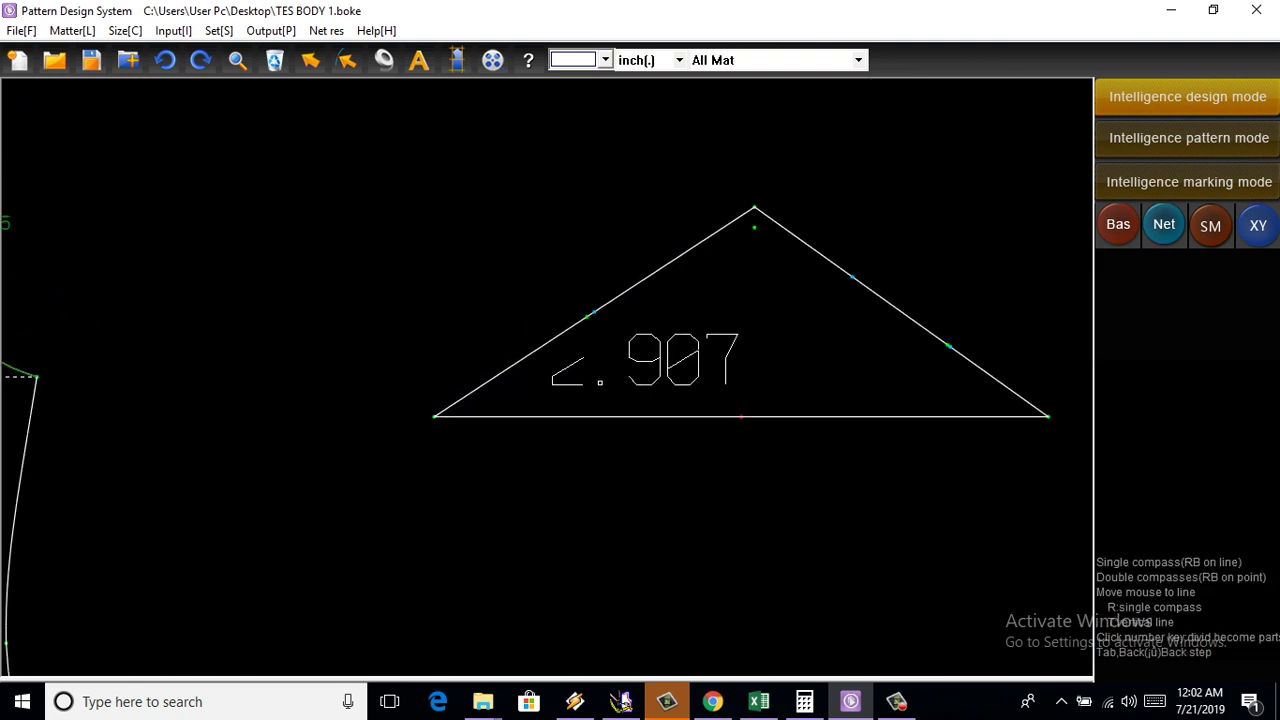
scroll(700, 280, "up", 1)
scroll(747, 261, "up", 1)
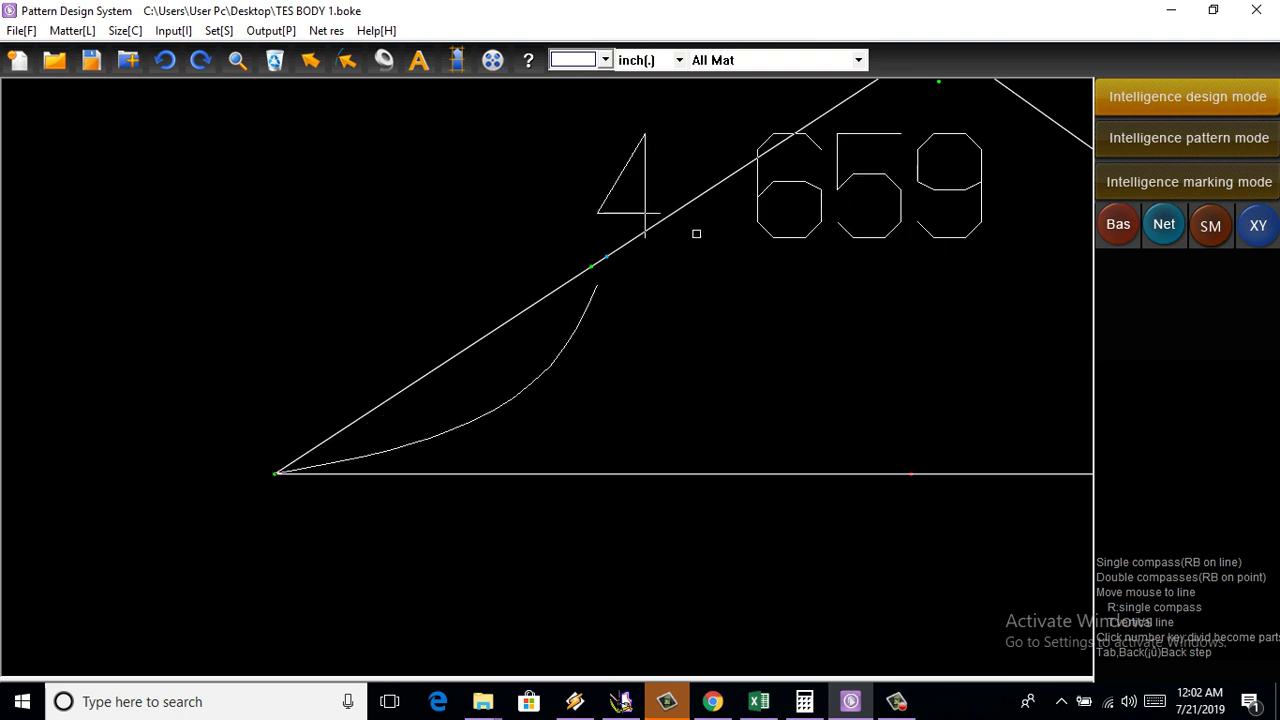
scroll(700, 195, "down", 1)
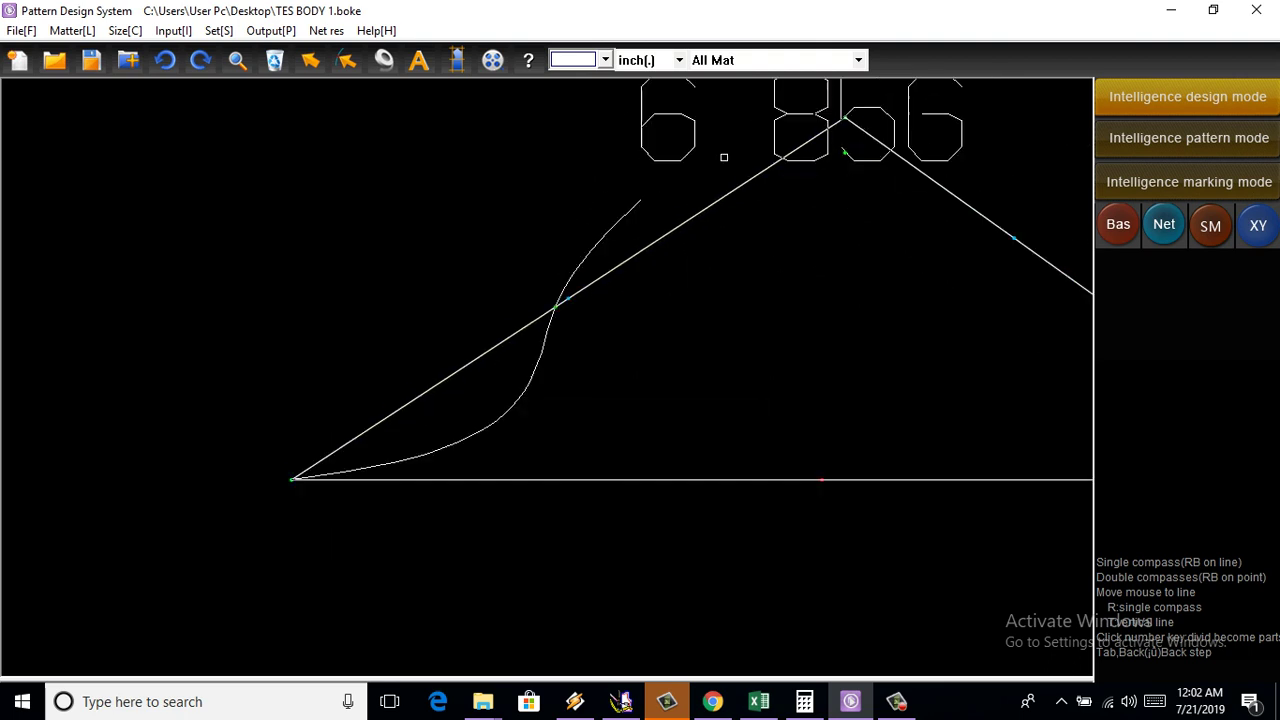
scroll(778, 162, "down", 3)
scroll(808, 170, "up", 4)
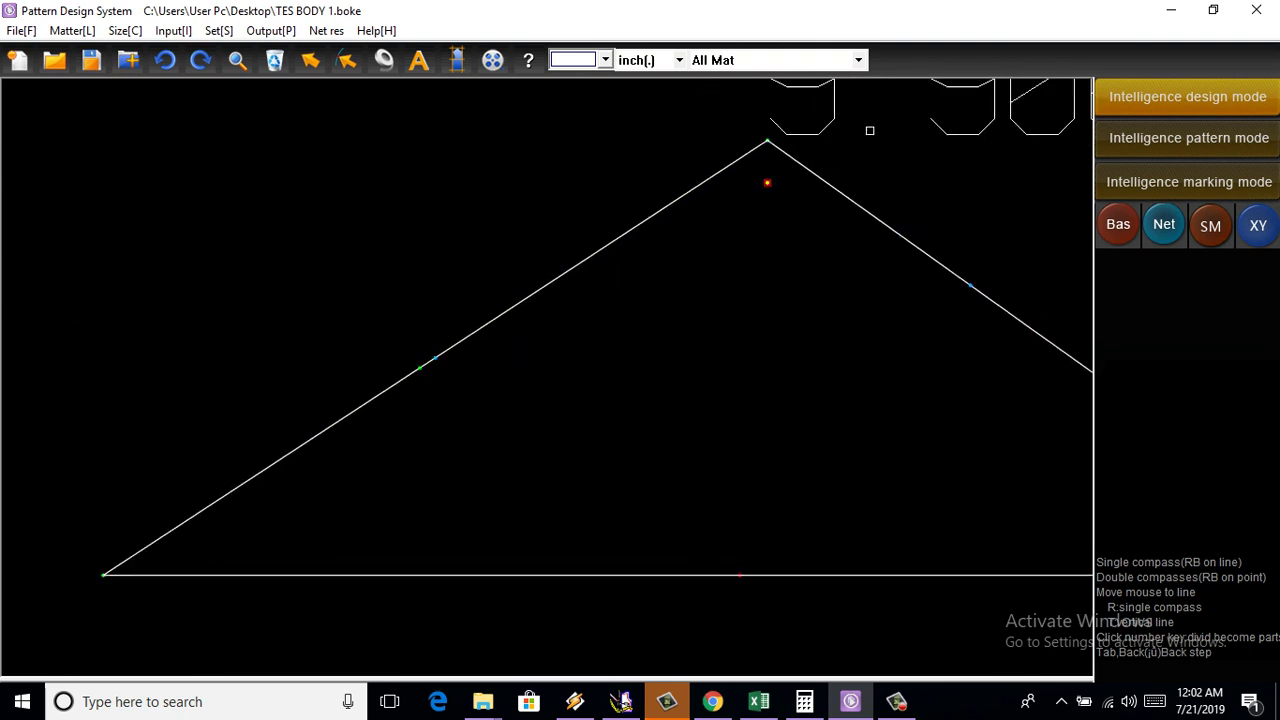
scroll(808, 172, "down", 2)
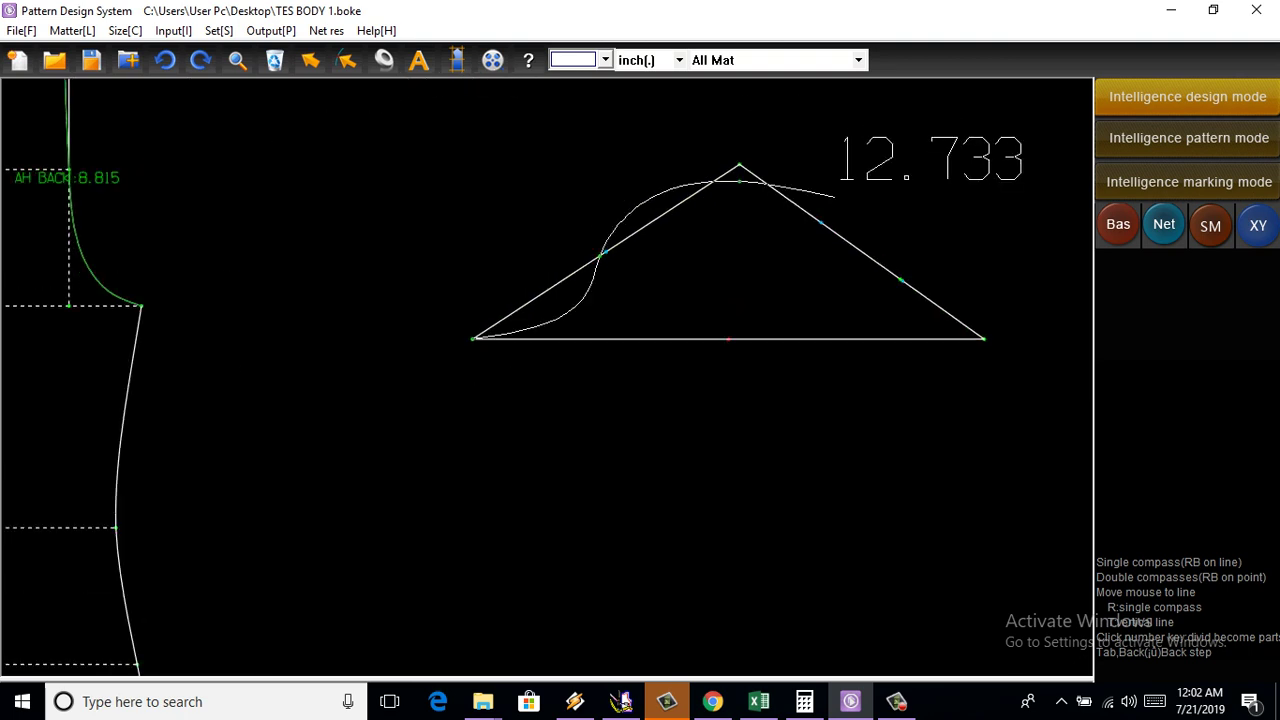
scroll(913, 268, "up", 2)
scroll(818, 238, "up", 2)
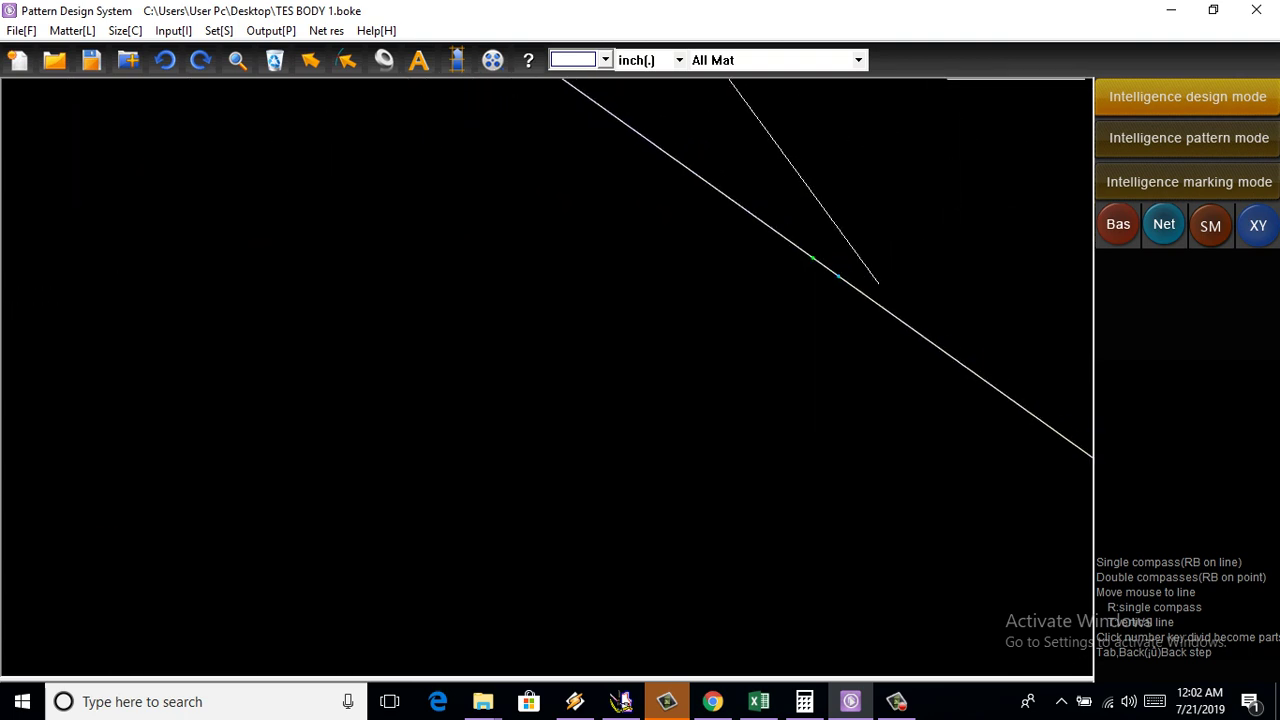
scroll(818, 238, "up", 1)
scroll(818, 238, "down", 2)
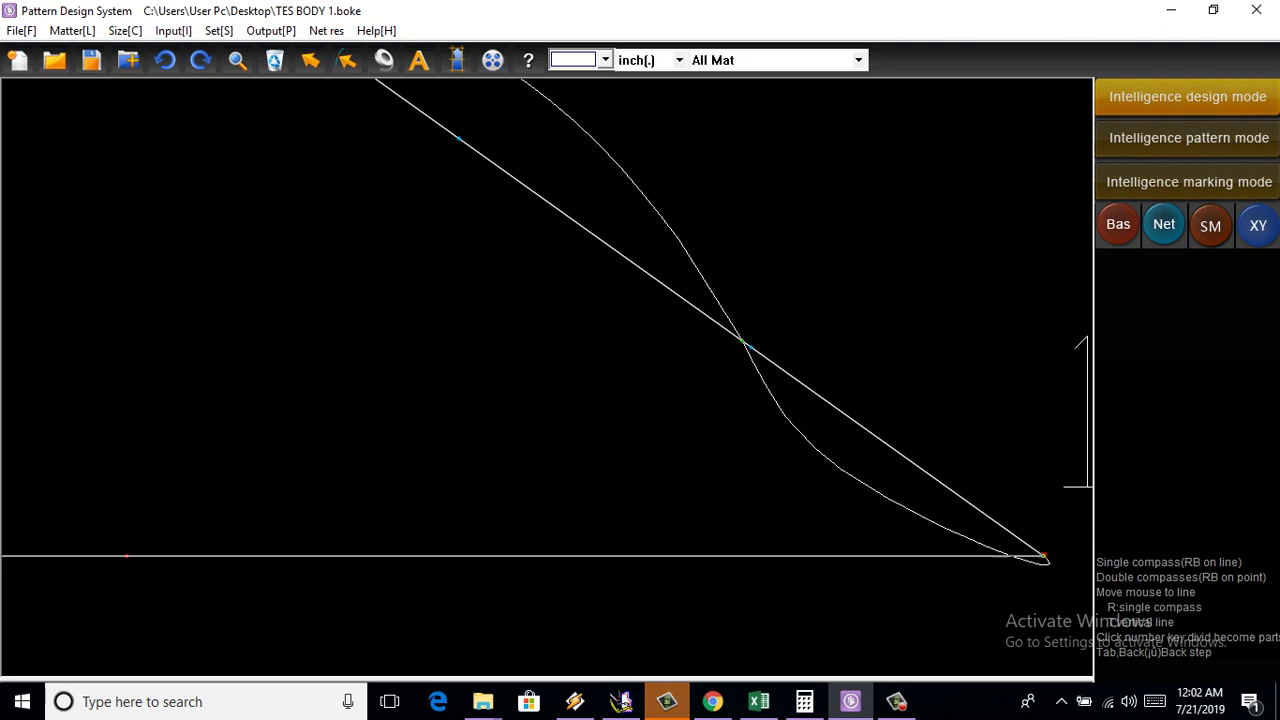
scroll(1040, 550, "down", 2)
scroll(1040, 550, "down", 1)
key("Escape")
scroll(1040, 550, "down", 1)
scroll(600, 432, "up", 2)
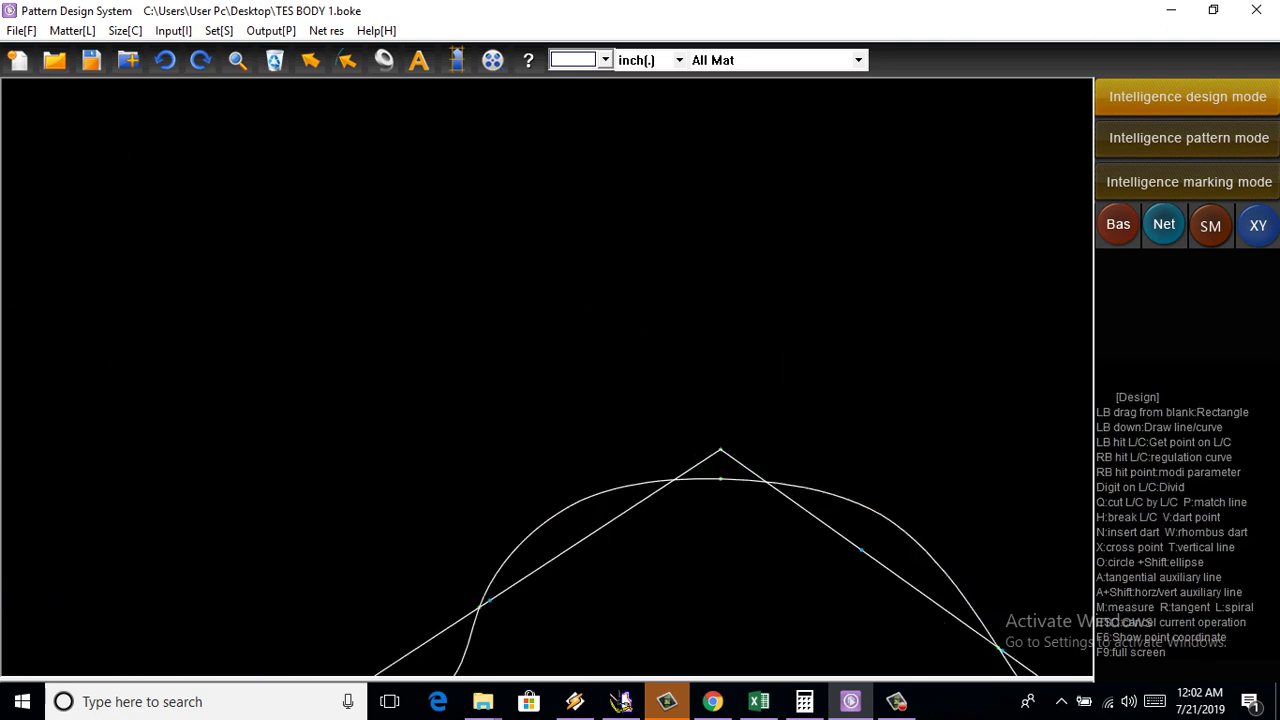
scroll(600, 432, "down", 2)
scroll(600, 432, "up", 2)
scroll(600, 432, "up", 1)
scroll(569, 376, "down", 2)
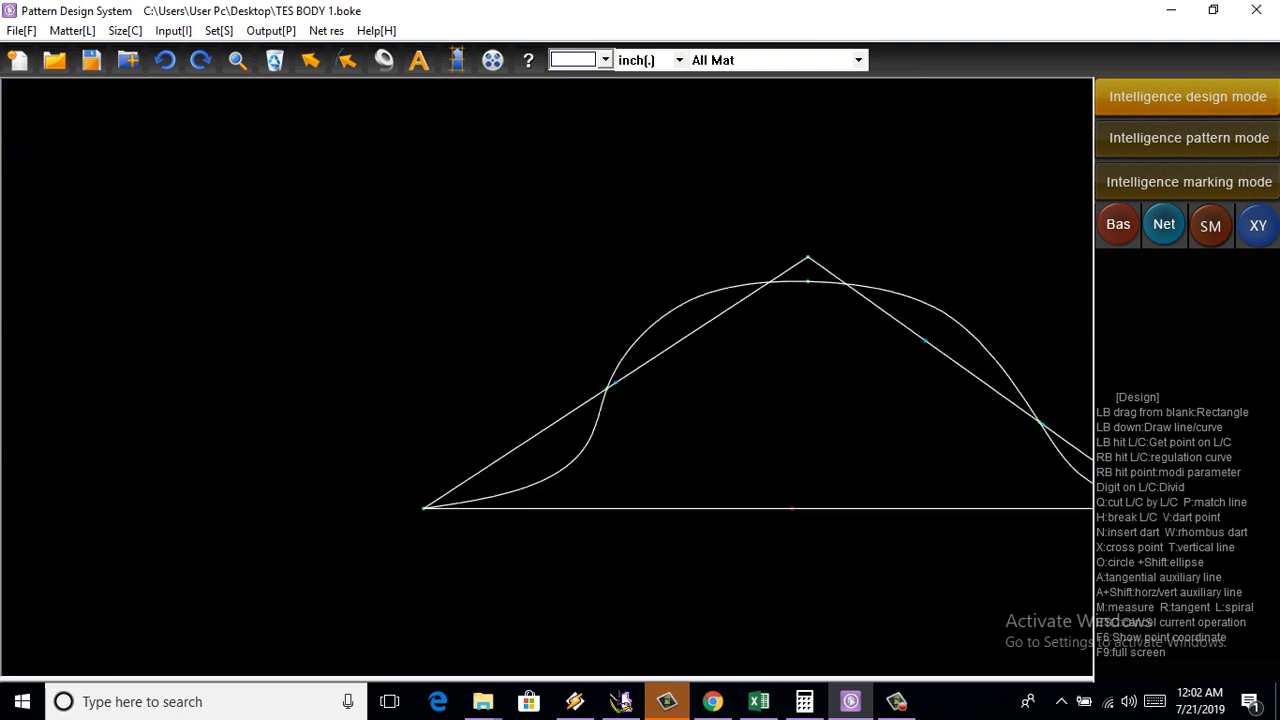
scroll(569, 376, "up", 1)
right_click(569, 376)
Drag the knots on the left half of the cap curve to smooth its bends
key("Escape")
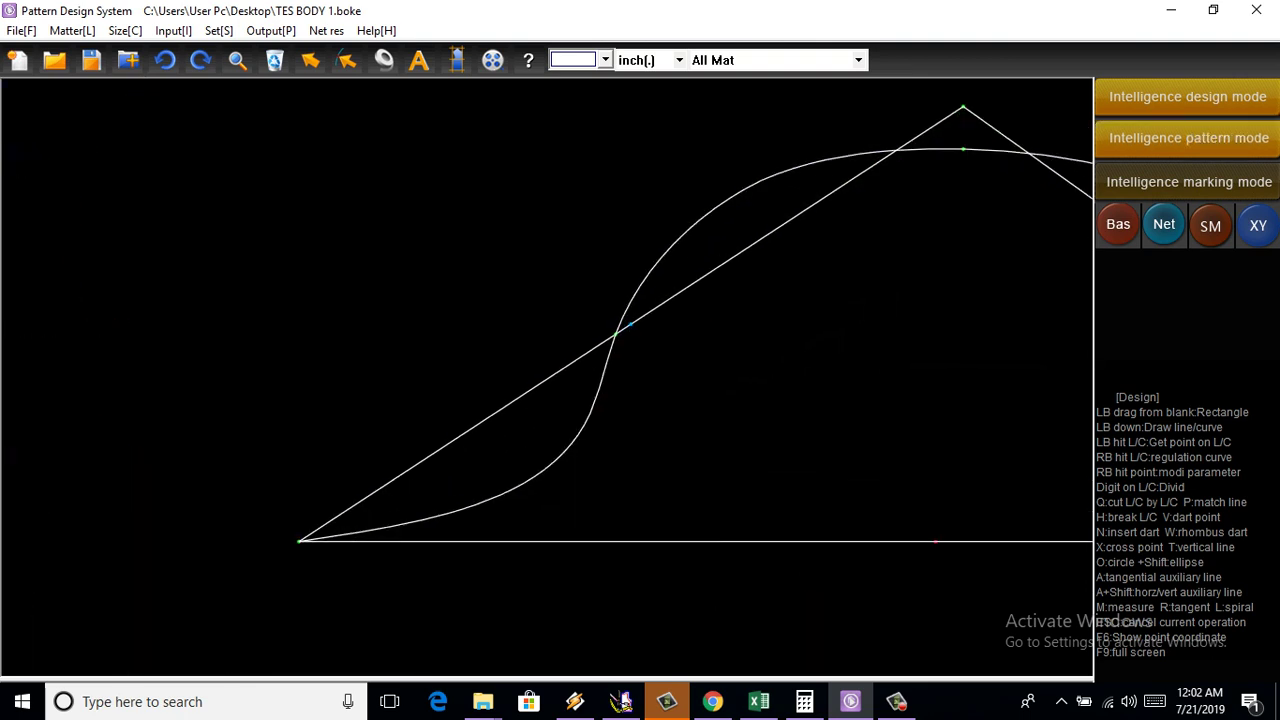
right_click(555, 465)
scroll(555, 465, "up", 1)
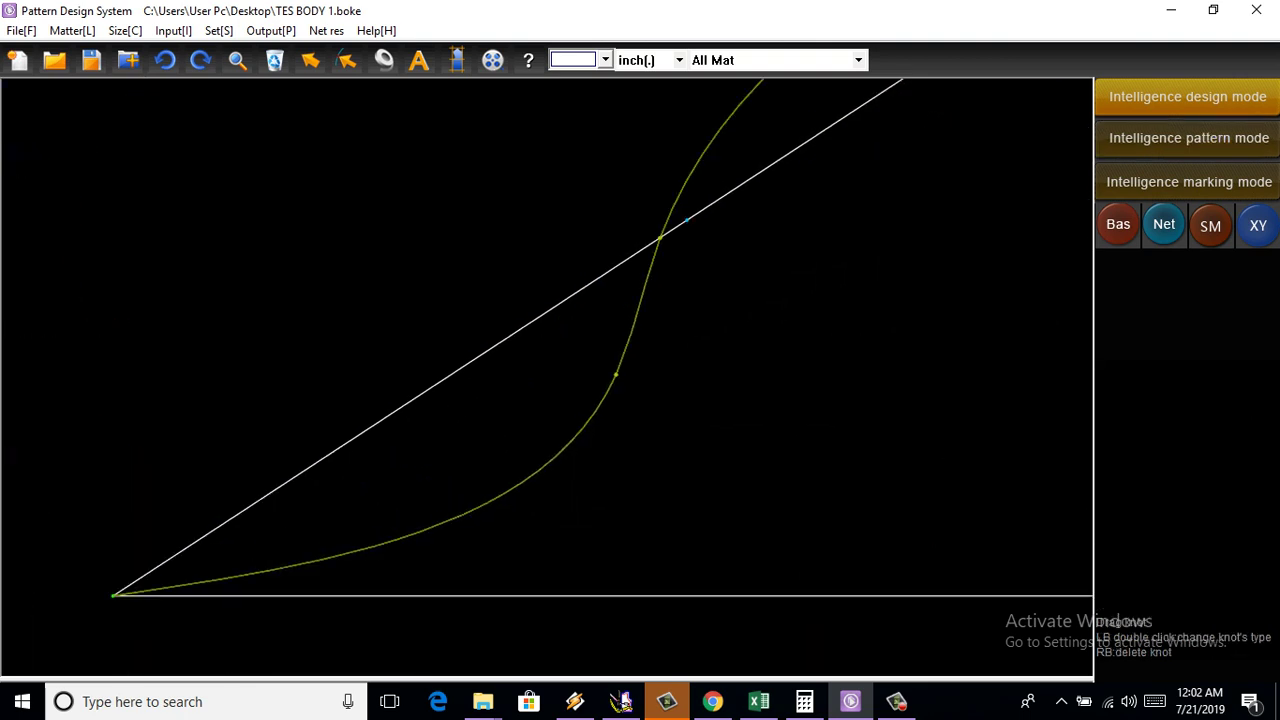
mouse_move(616, 374)
left_mouse_down()
mouse_move(416, 501)
mouse_move(455, 491)
left_mouse_up()
scroll(294, 563, "up", 3)
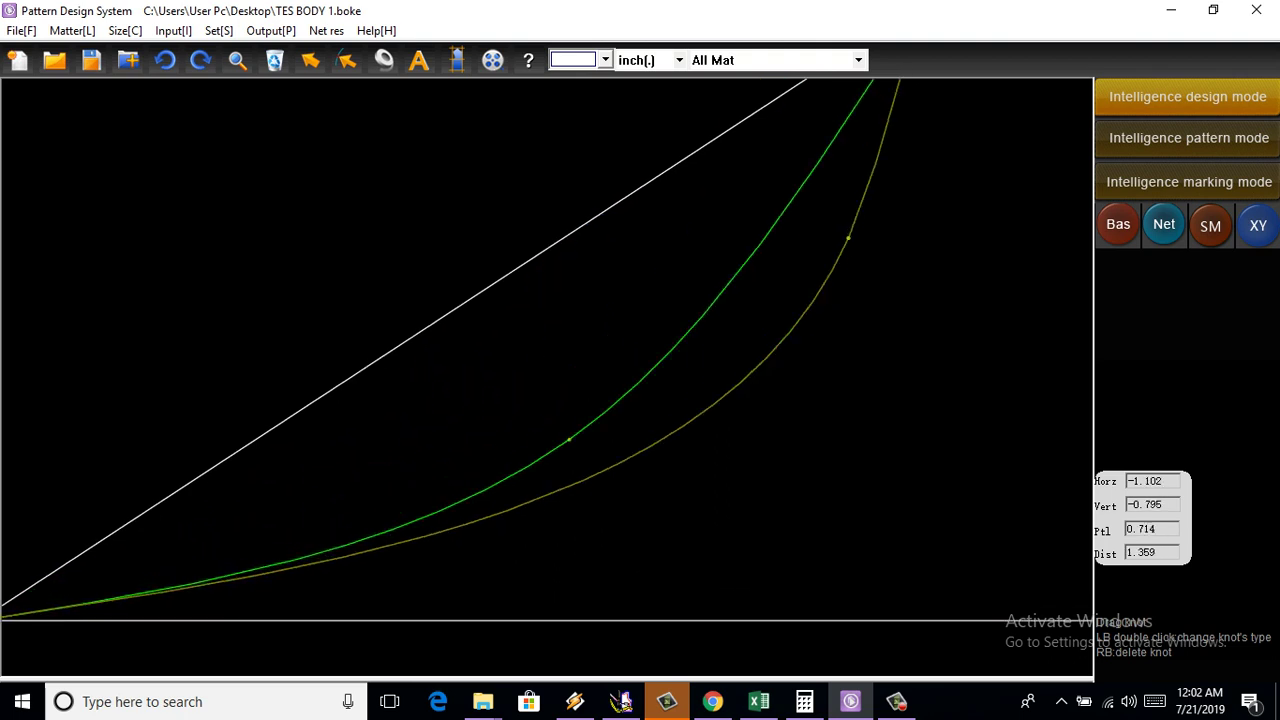
scroll(480, 620, "down", 2)
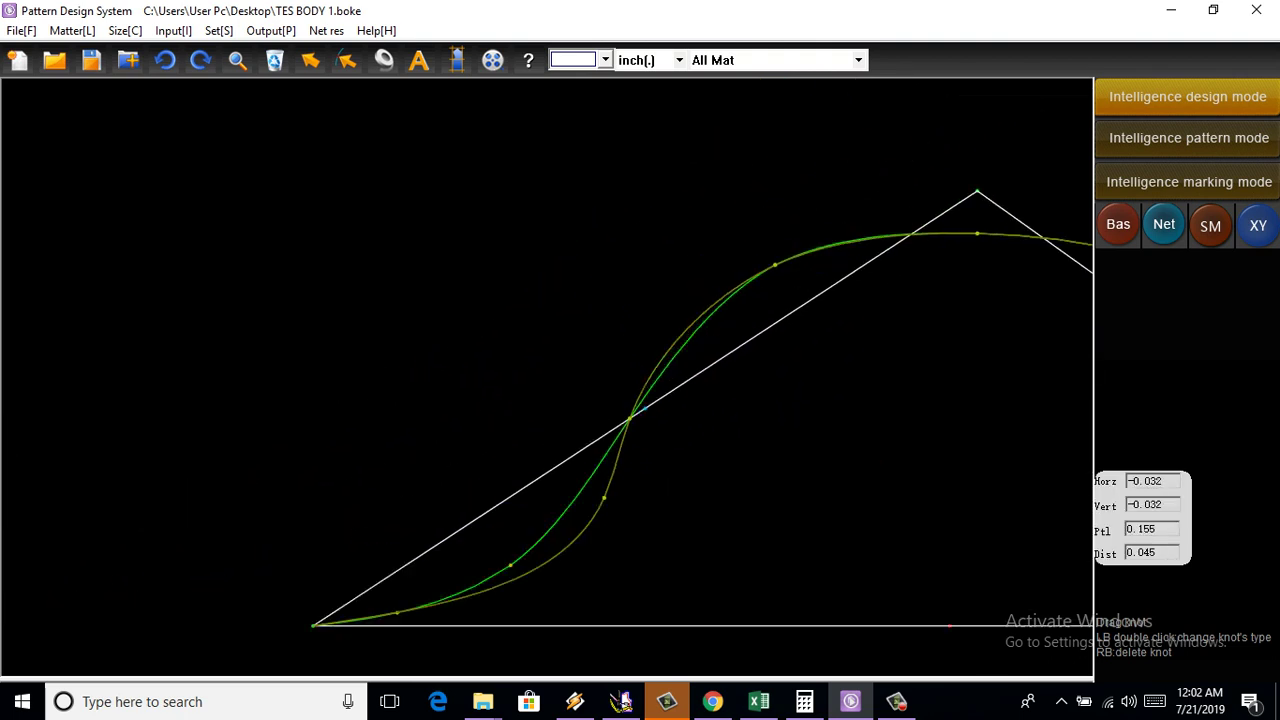
scroll(615, 439, "down", 2)
scroll(686, 350, "up", 2)
scroll(686, 350, "up", 2)
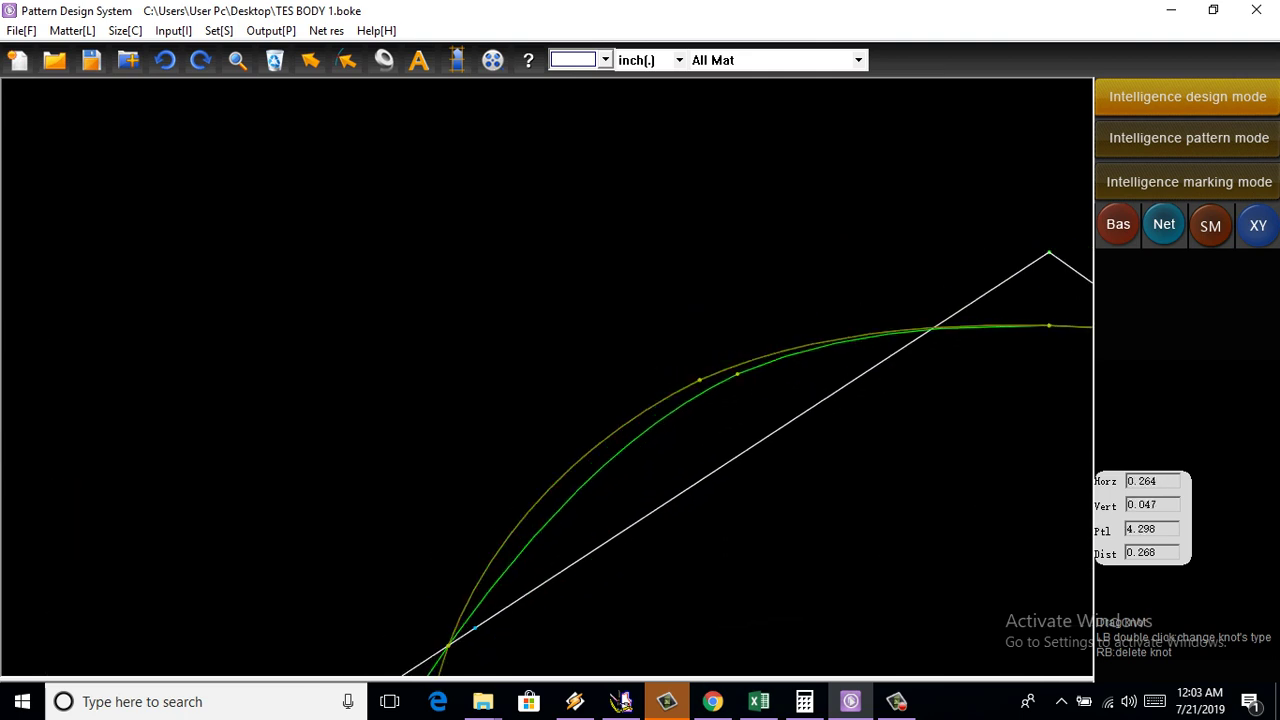
left_click_drag(737, 374, 786, 376)
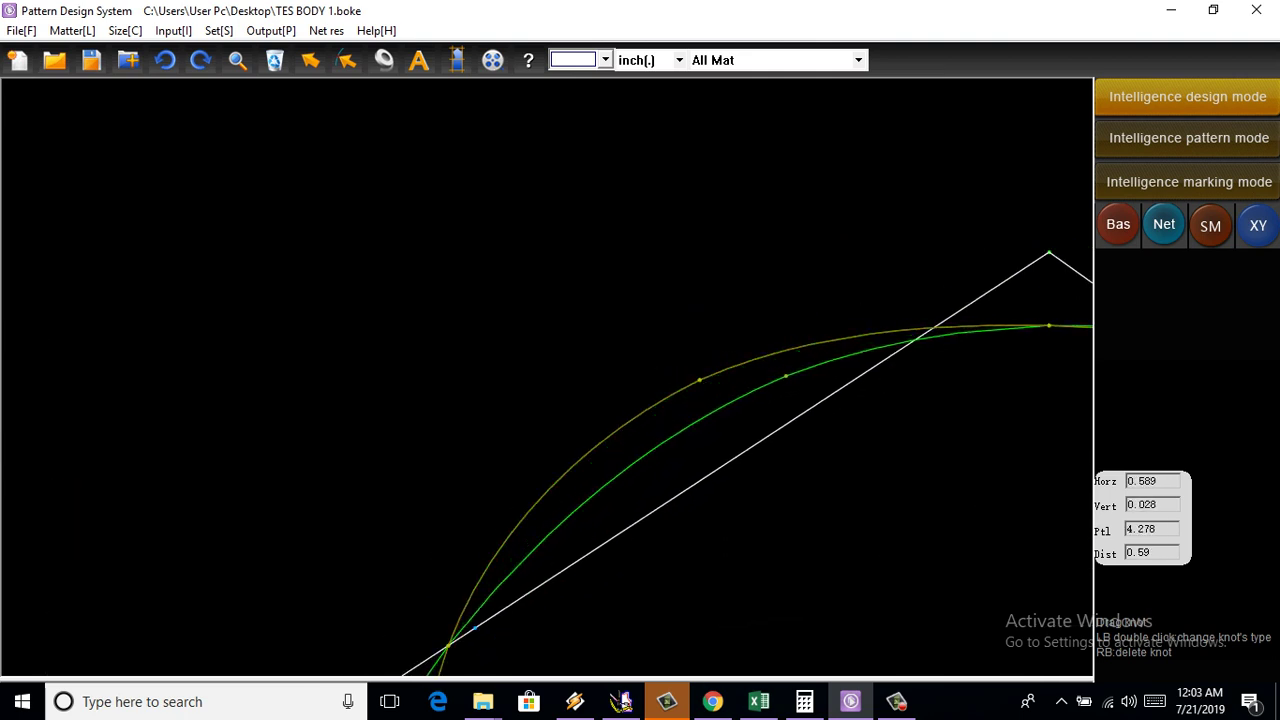
scroll(475, 627, "down", 2)
scroll(635, 422, "up", 2)
left_click_drag(502, 577, 497, 565)
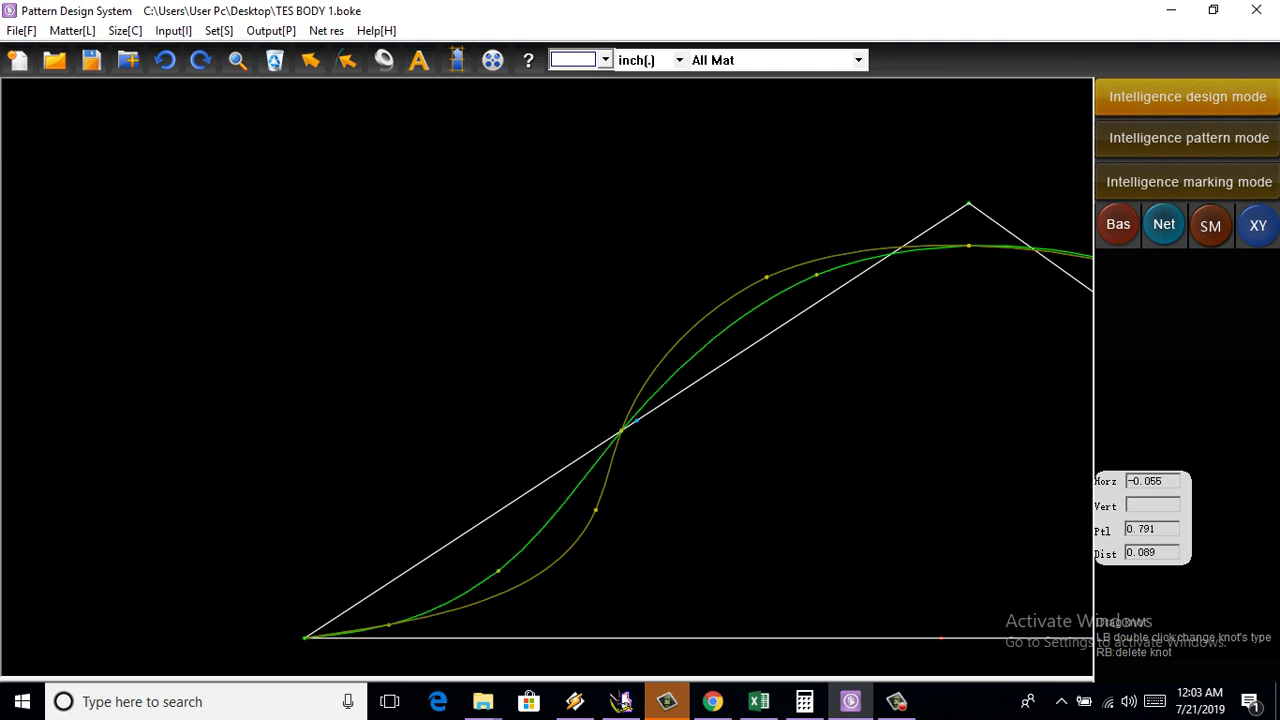
left_click_drag(388, 624, 350, 629)
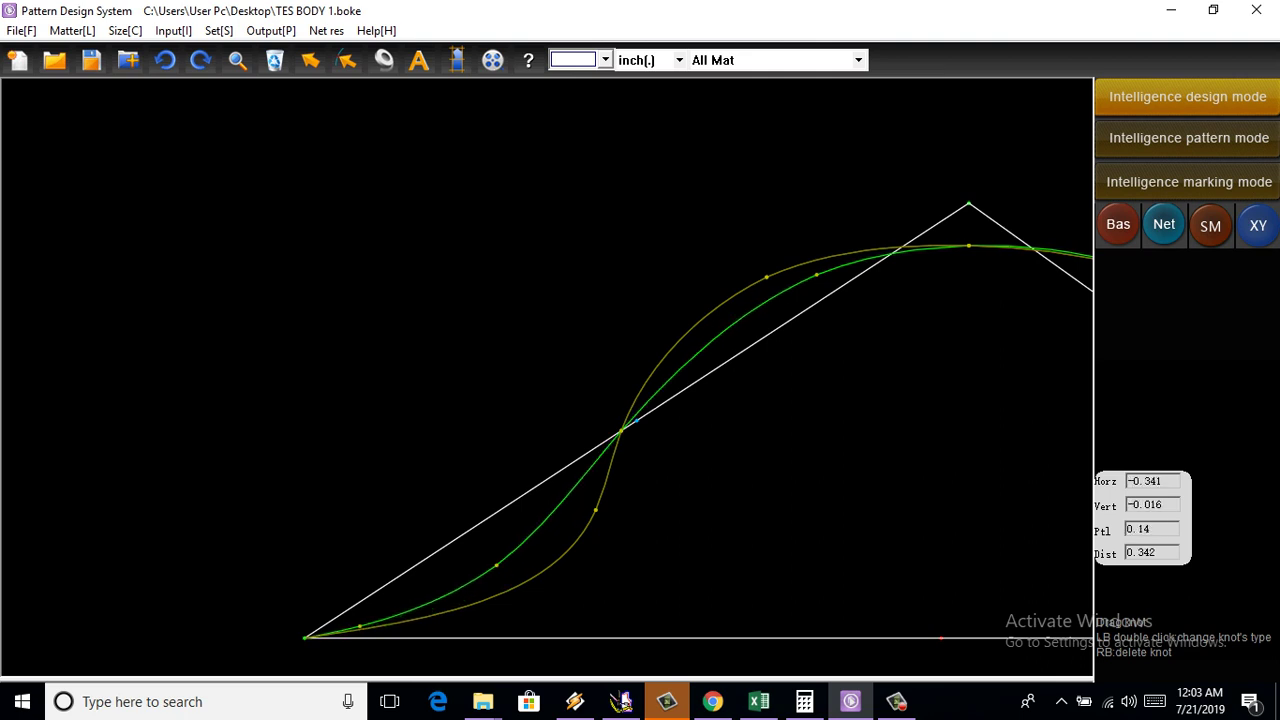
left_click_drag(497, 565, 479, 563)
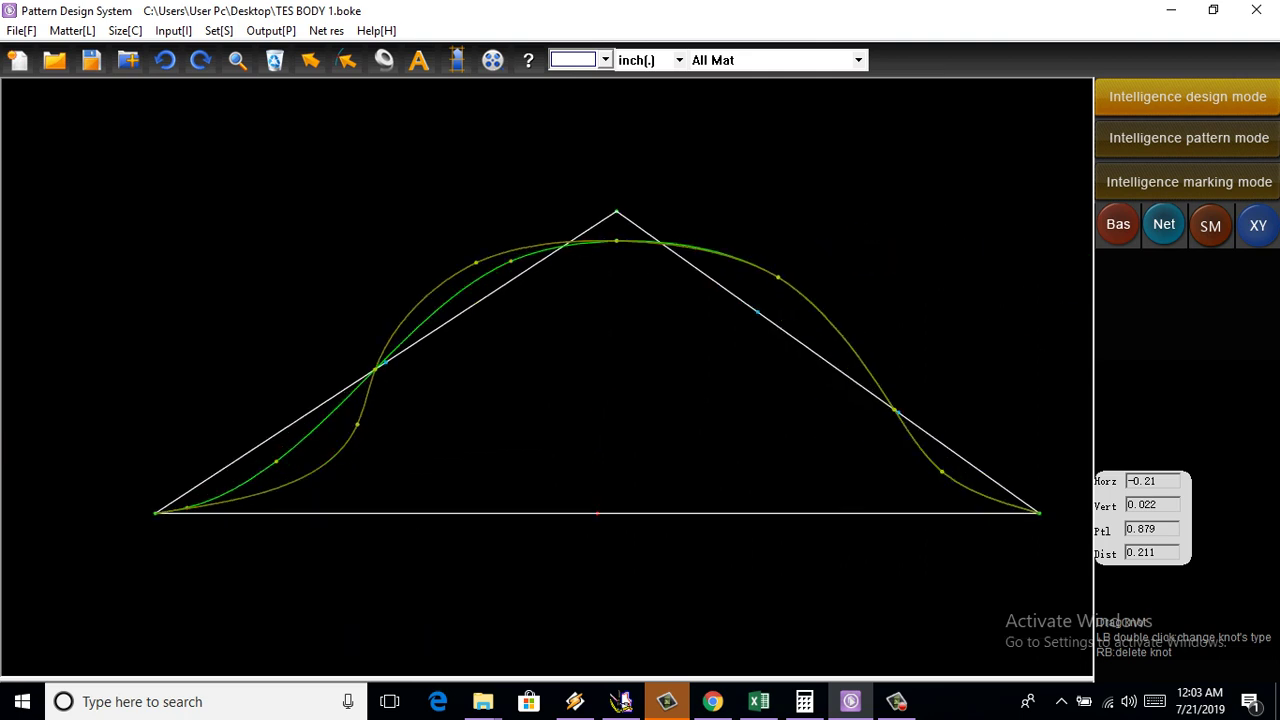
key("Escape")
Reshape the right half of the cap curve, rounding the shoulder and lower-right end
scroll(753, 312, "up", 2)
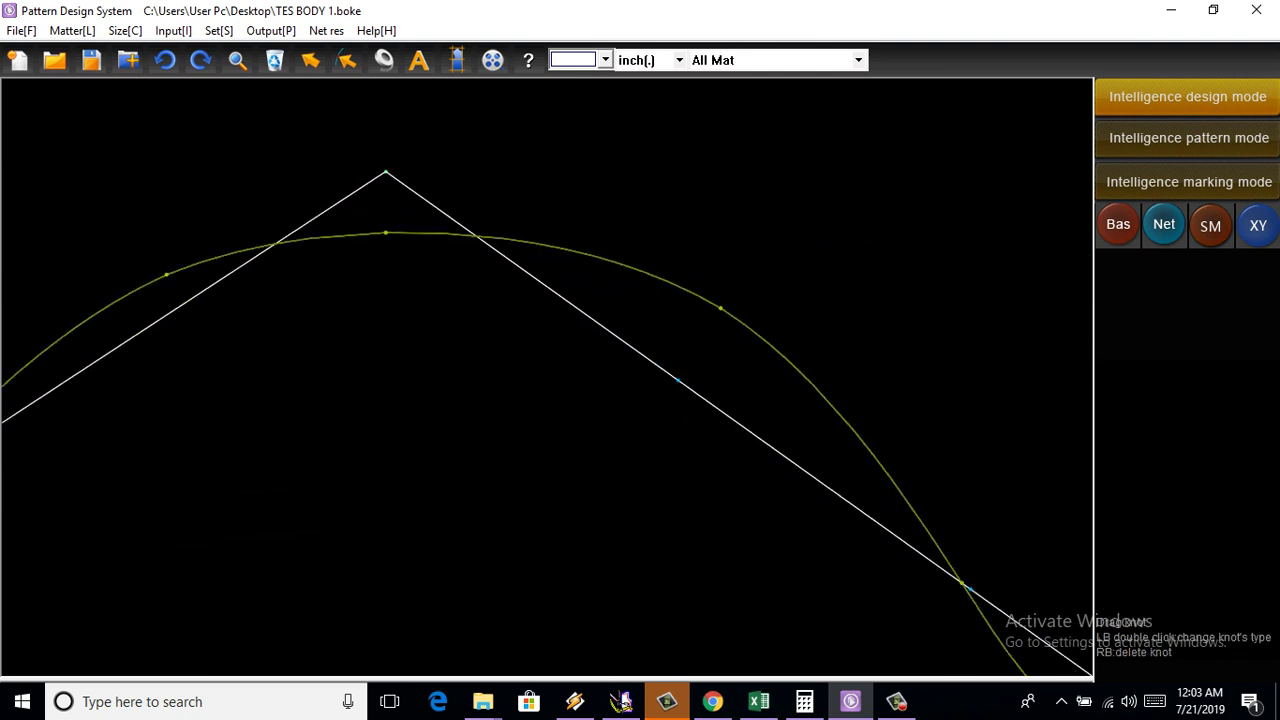
right_click(750, 318)
mouse_move(699, 323)
left_mouse_down()
mouse_move(660, 287)
mouse_move(572, 256)
left_mouse_up()
scroll(660, 252, "down", 2)
scroll(851, 442, "up", 2)
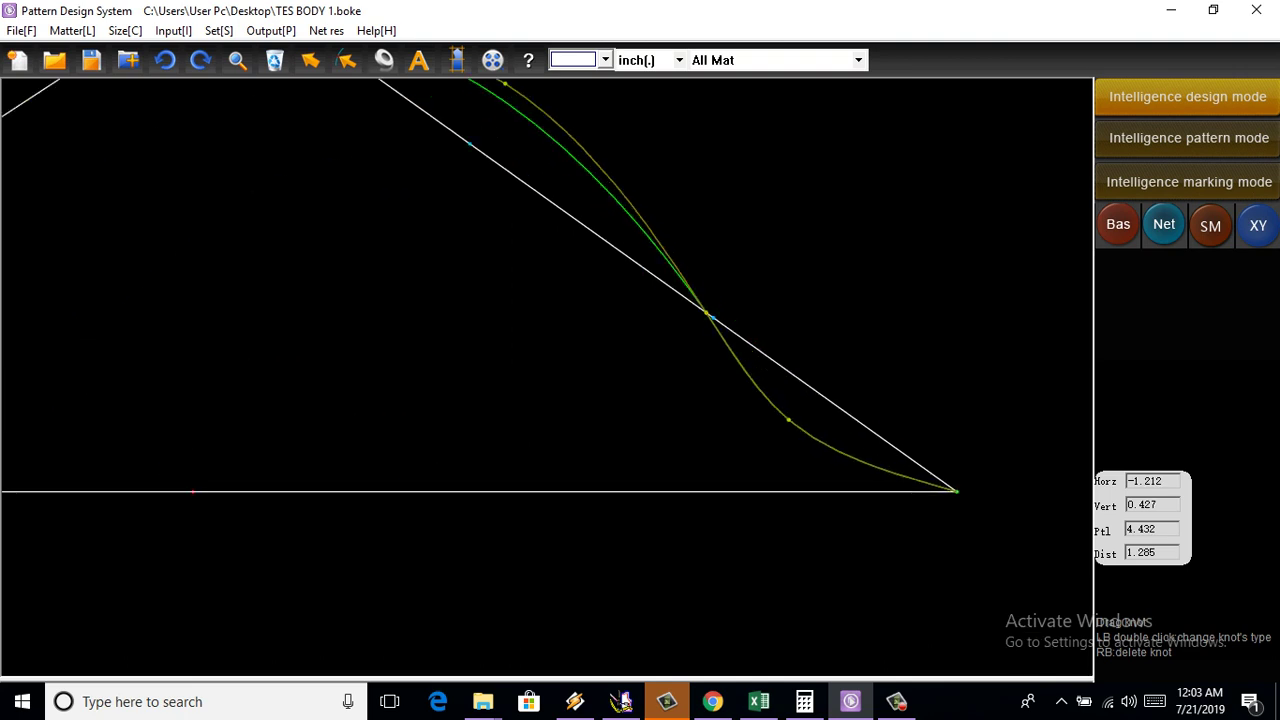
left_click_drag(789, 420, 851, 452)
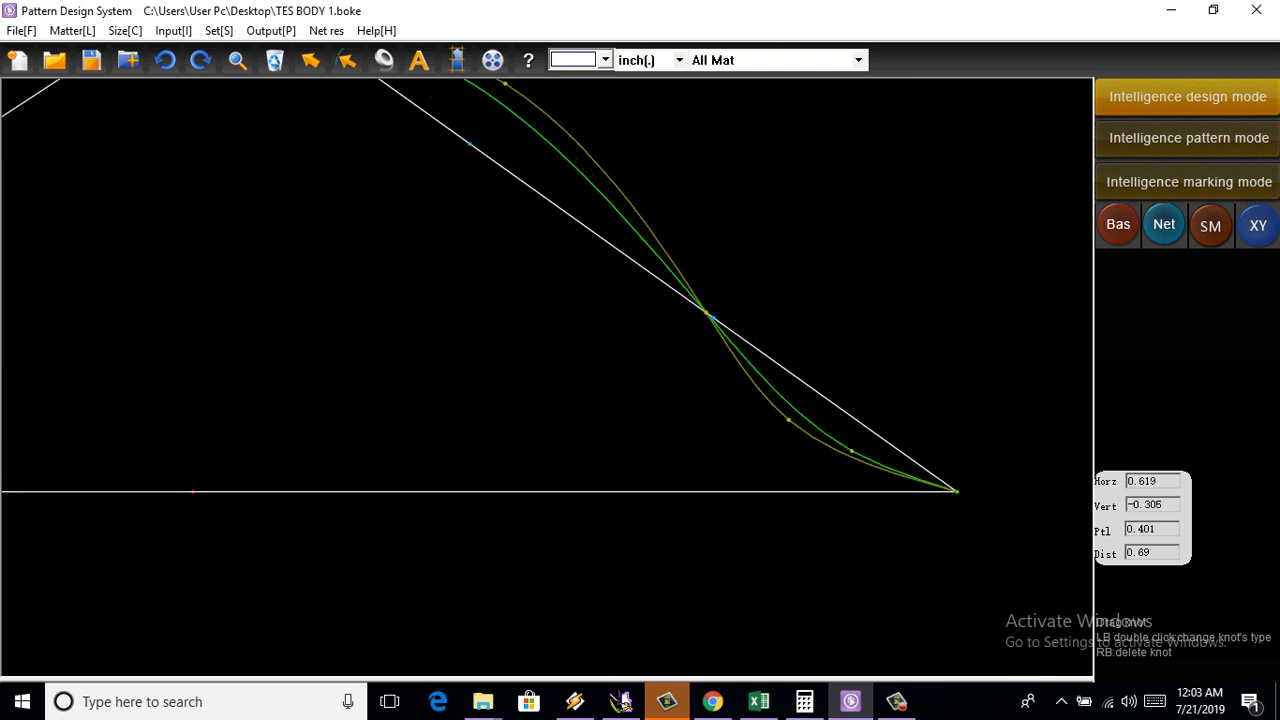
scroll(810, 458, "down", 3)
key("Escape")
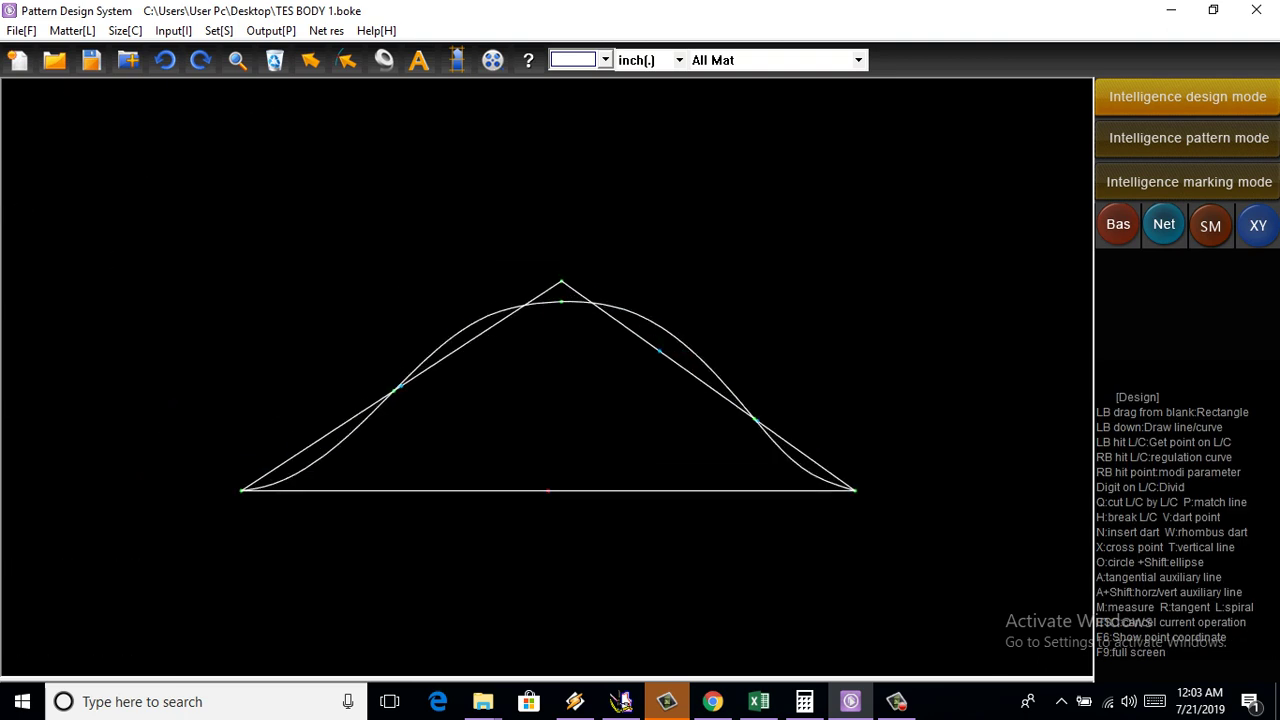
scroll(547, 330, "up", 1)
scroll(374, 298, "up", 1)
scroll(360, 410, "down", 3)
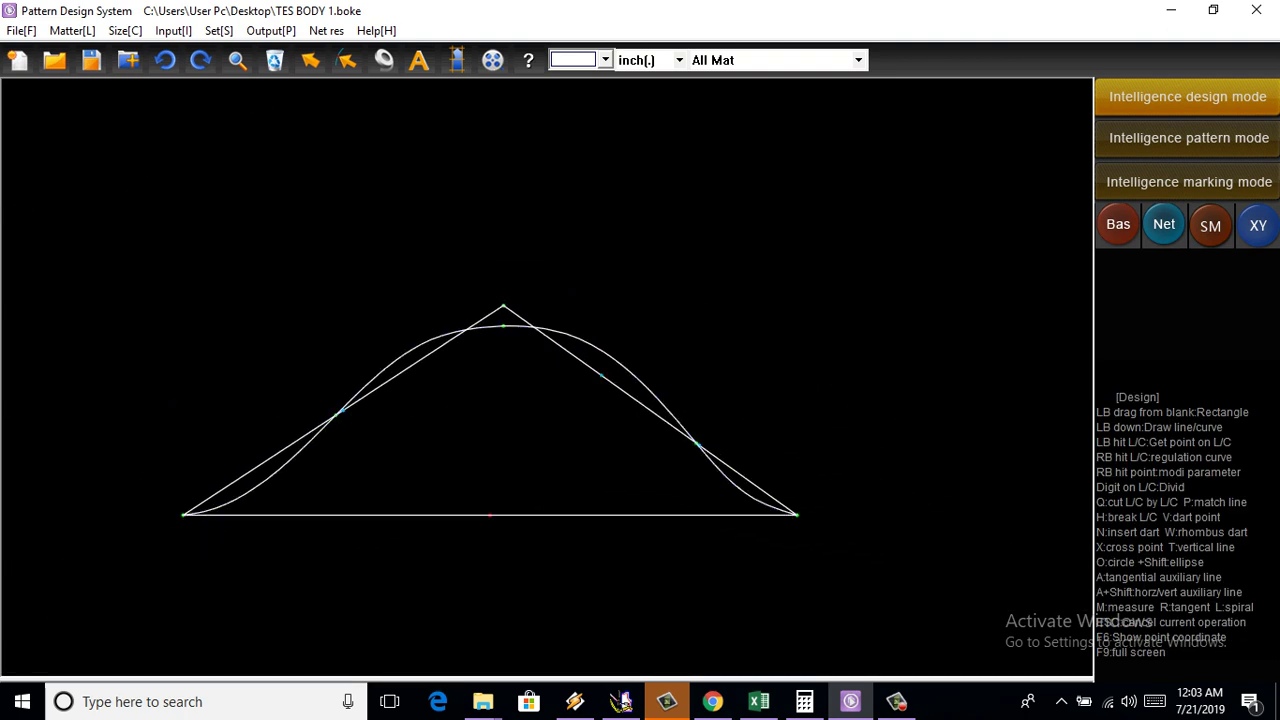
scroll(302, 471, "up", 3)
scroll(259, 536, "down", 2)
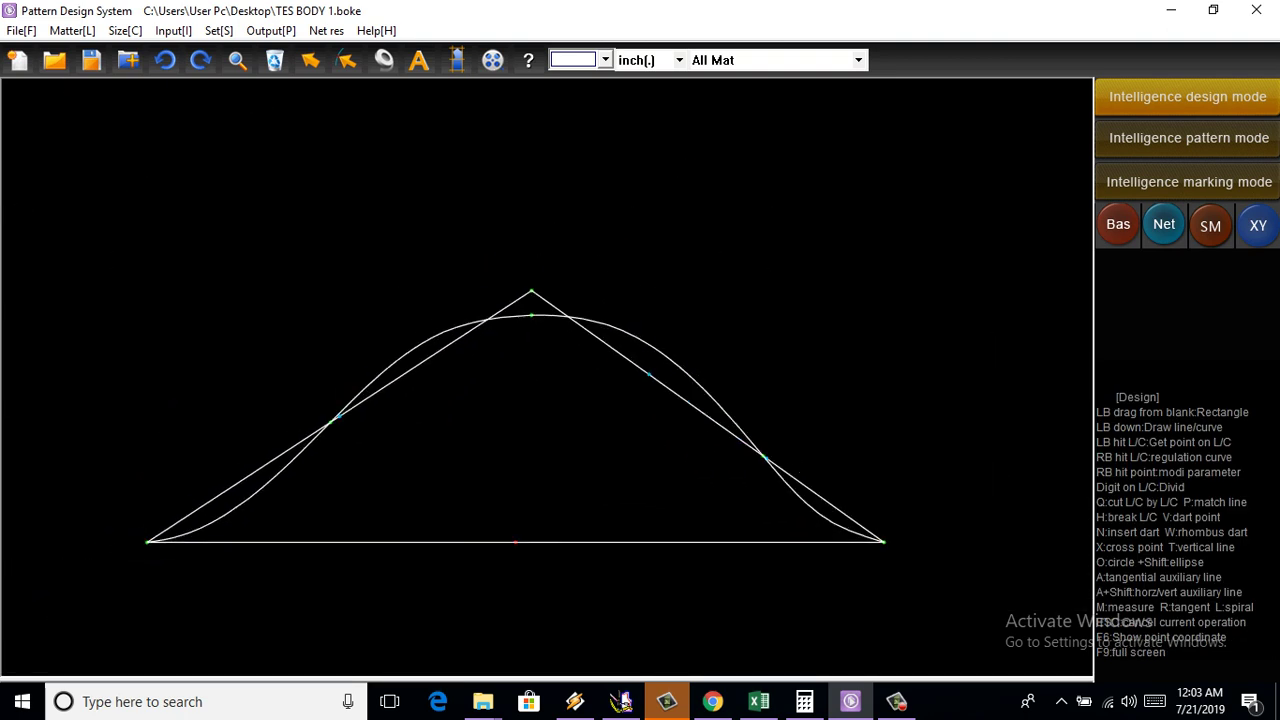
scroll(503, 420, "down", 2)
scroll(522, 506, "up", 2)
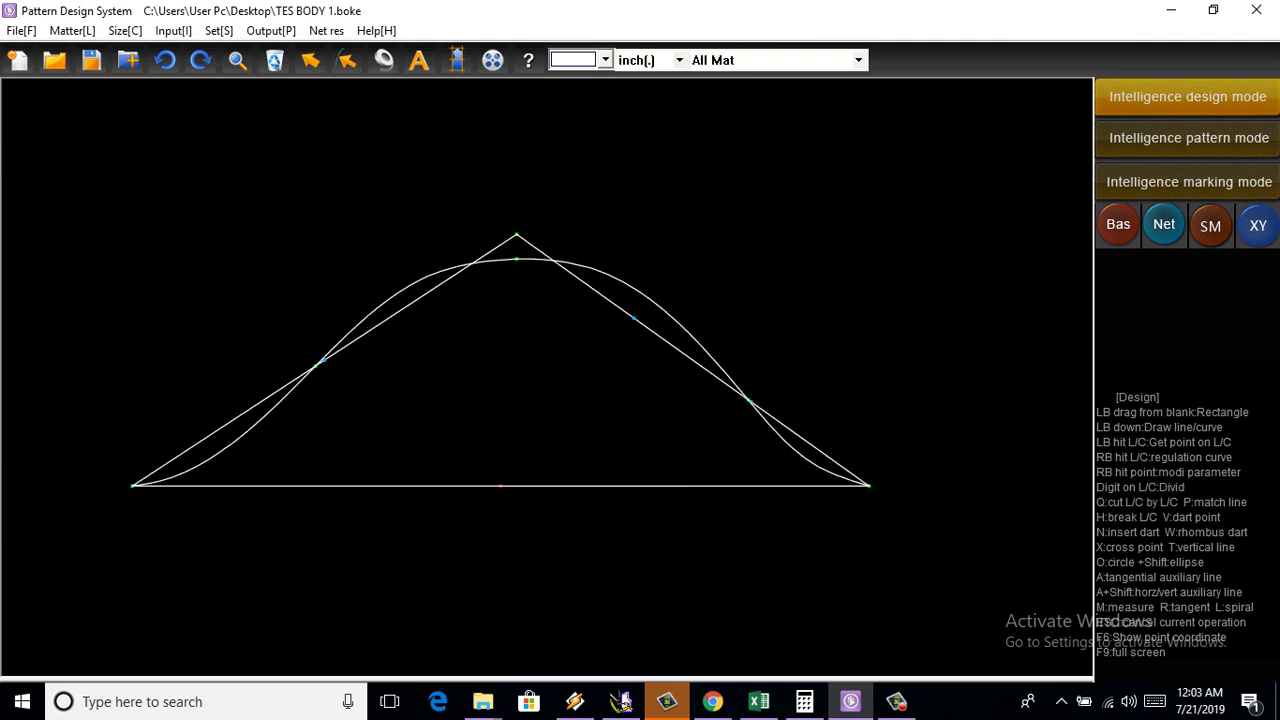
scroll(454, 450, "up", 2)
scroll(694, 480, "down", 3)
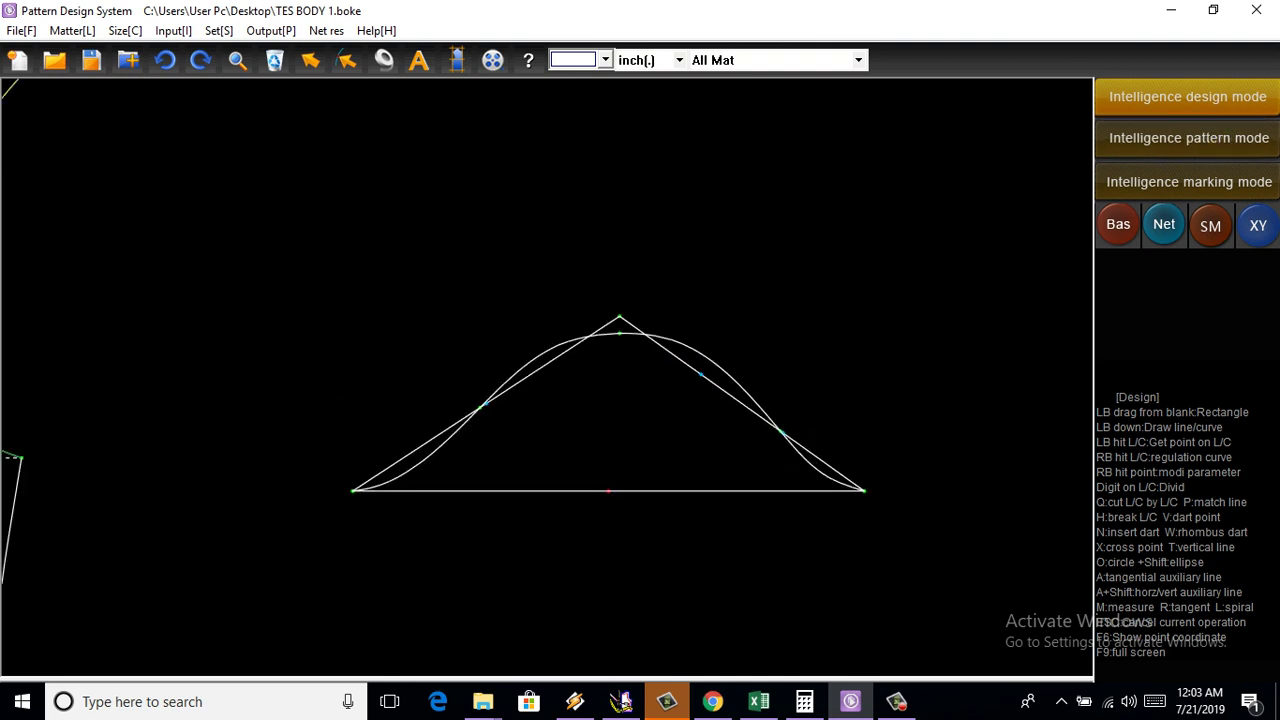
scroll(664, 360, "down", 1)
scroll(760, 420, "up", 2)
Shorten both halves of the sleeve base from 7.5 to 7 inches
right_click(836, 474)
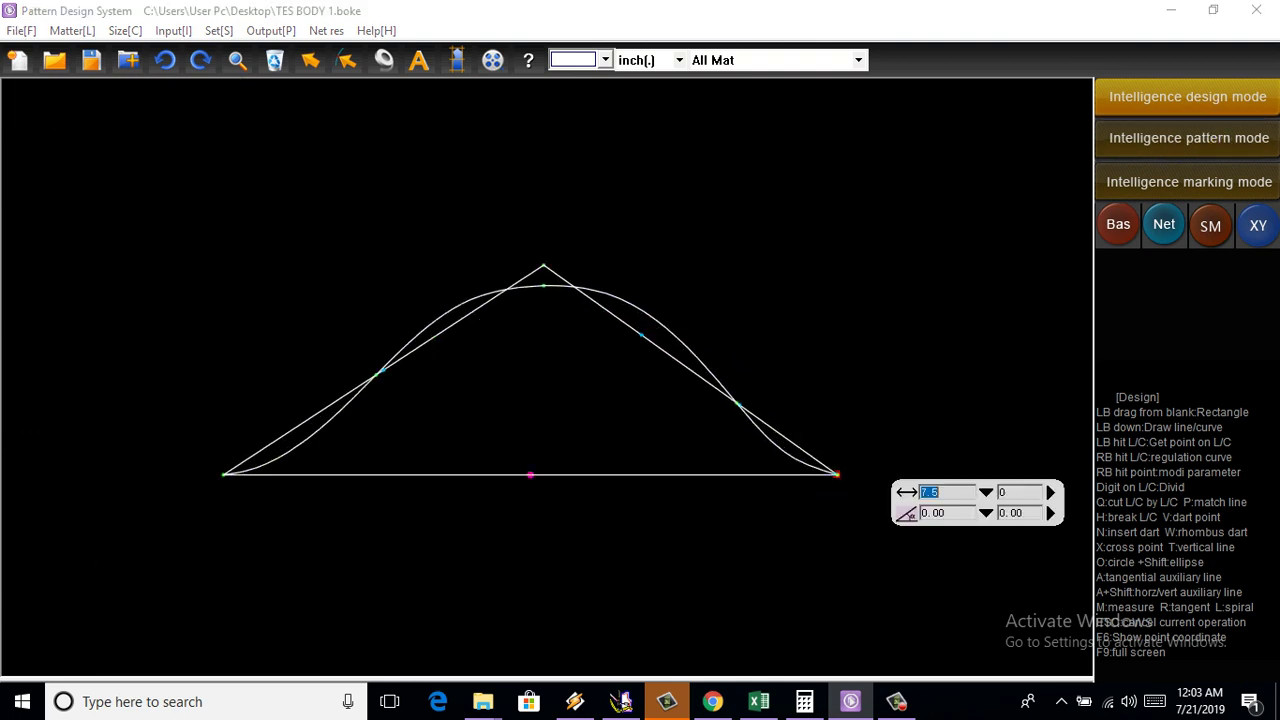
left_click_drag(940, 492, 927, 492)
key("BackSpace")
right_click(222, 474)
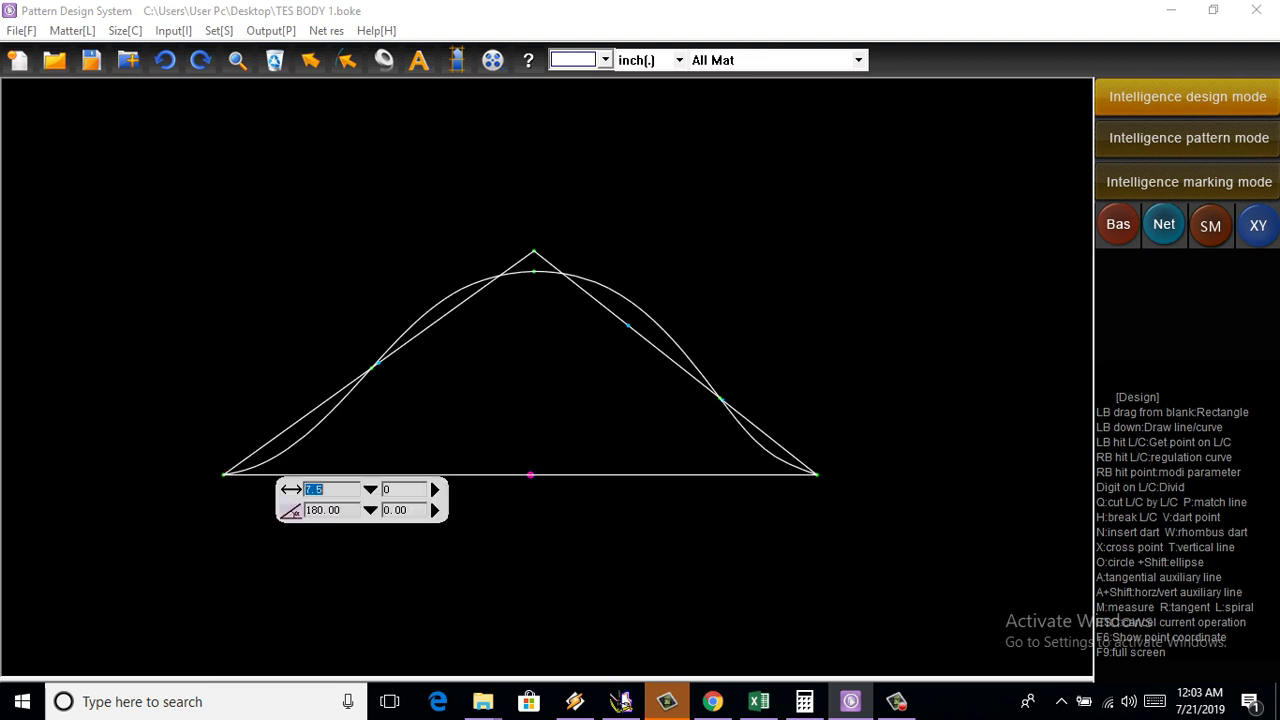
type("7")
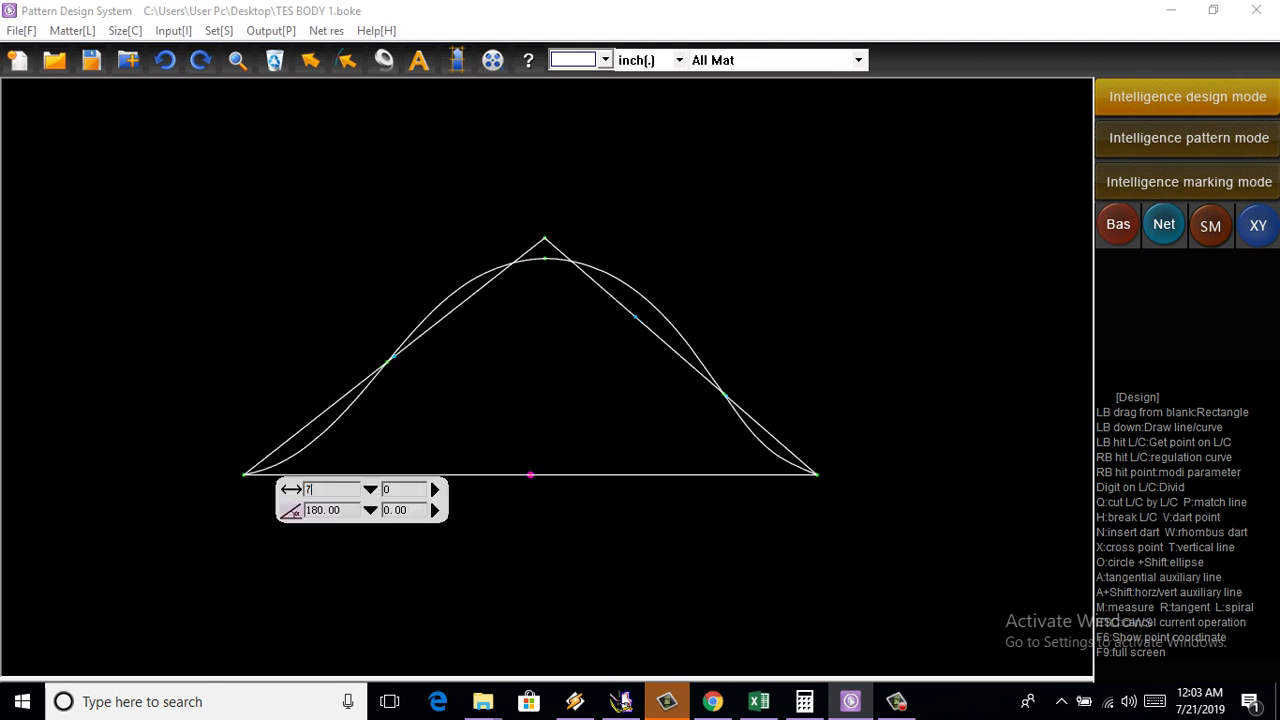
key("Return")
Measure the cap height from the cap top to the base midpoint: 5.297
key("m")
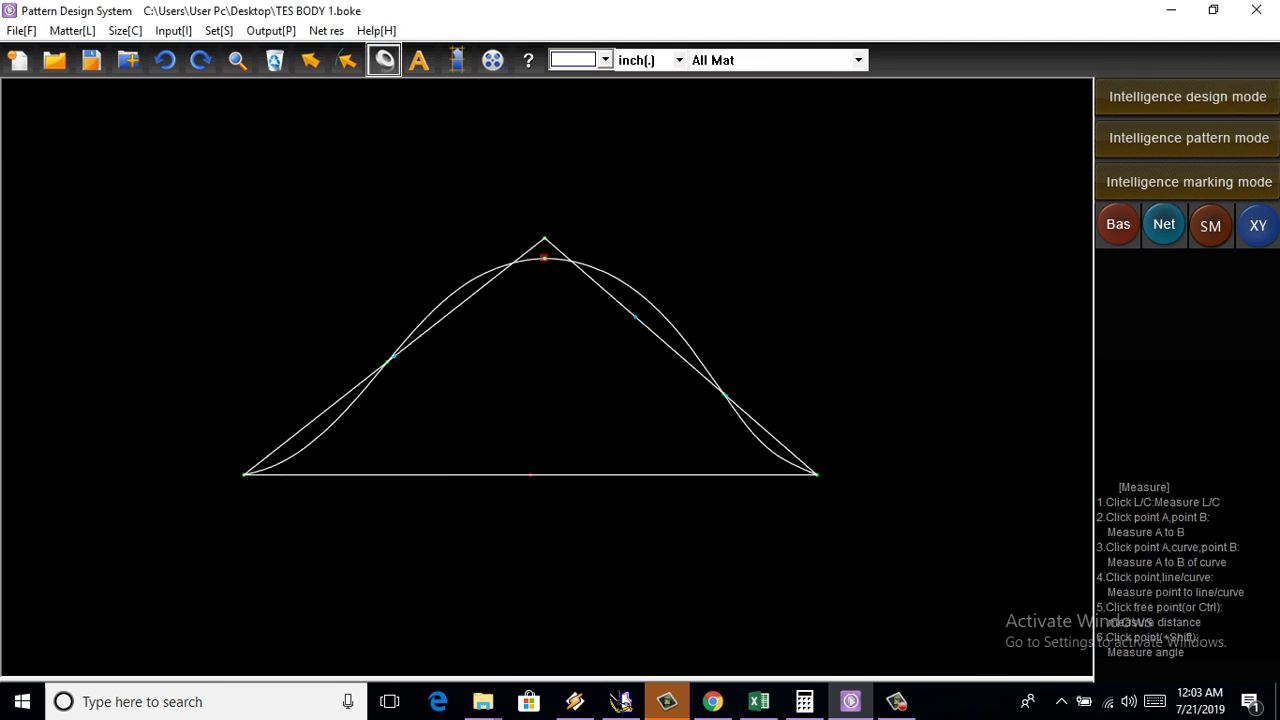
left_click(543, 258)
left_click(529, 474)
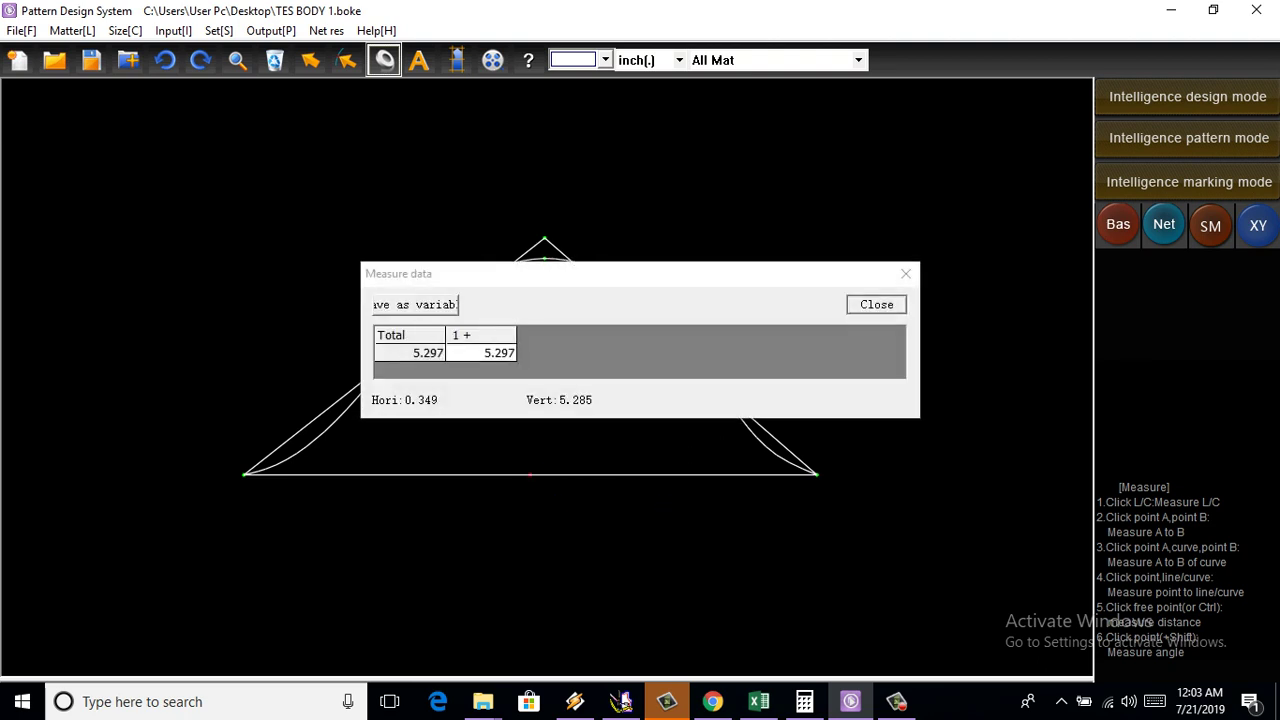
key("Escape")
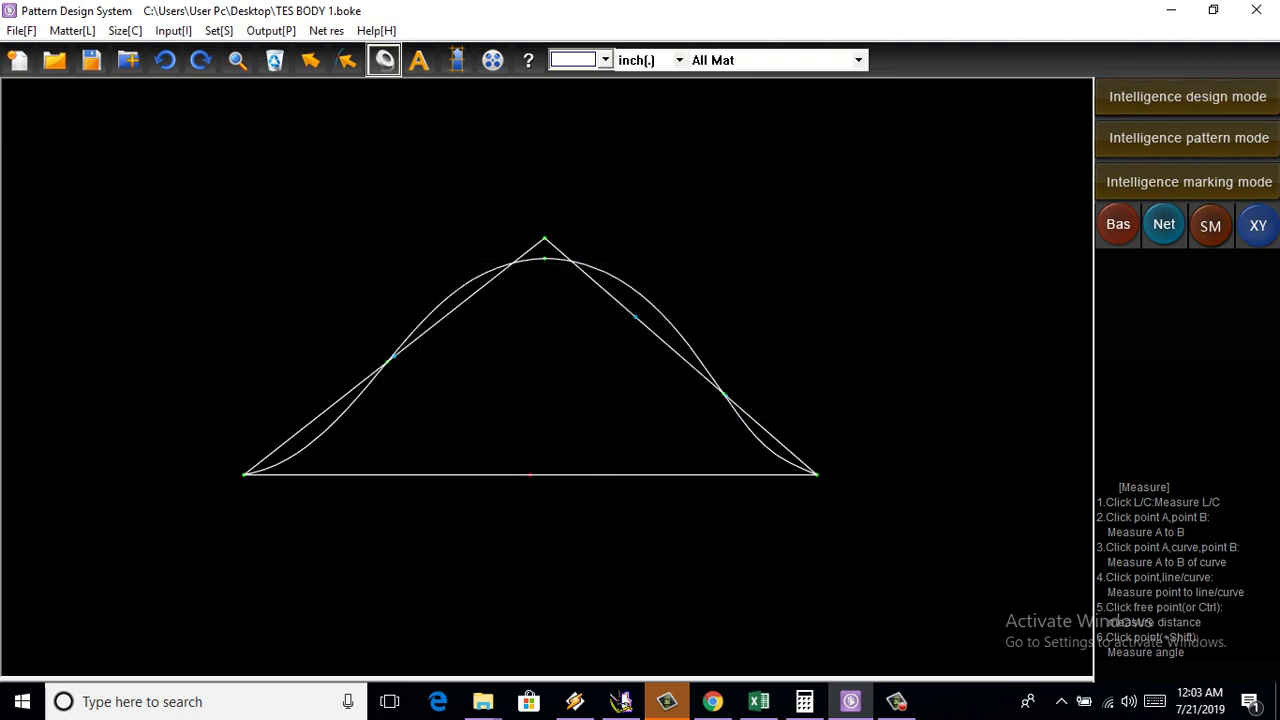
scroll(520, 373, "up", 1)
scroll(400, 385, "up", 4)
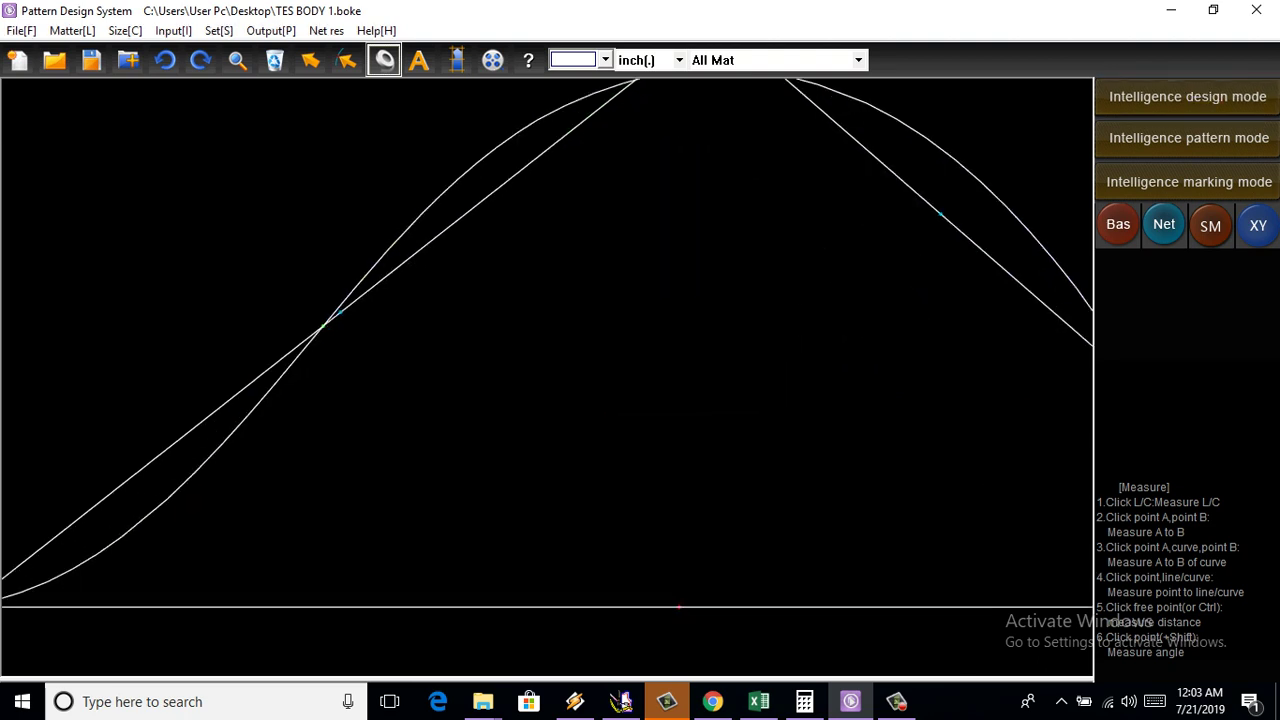
scroll(249, 414, "down", 3)
scroll(164, 461, "up", 3)
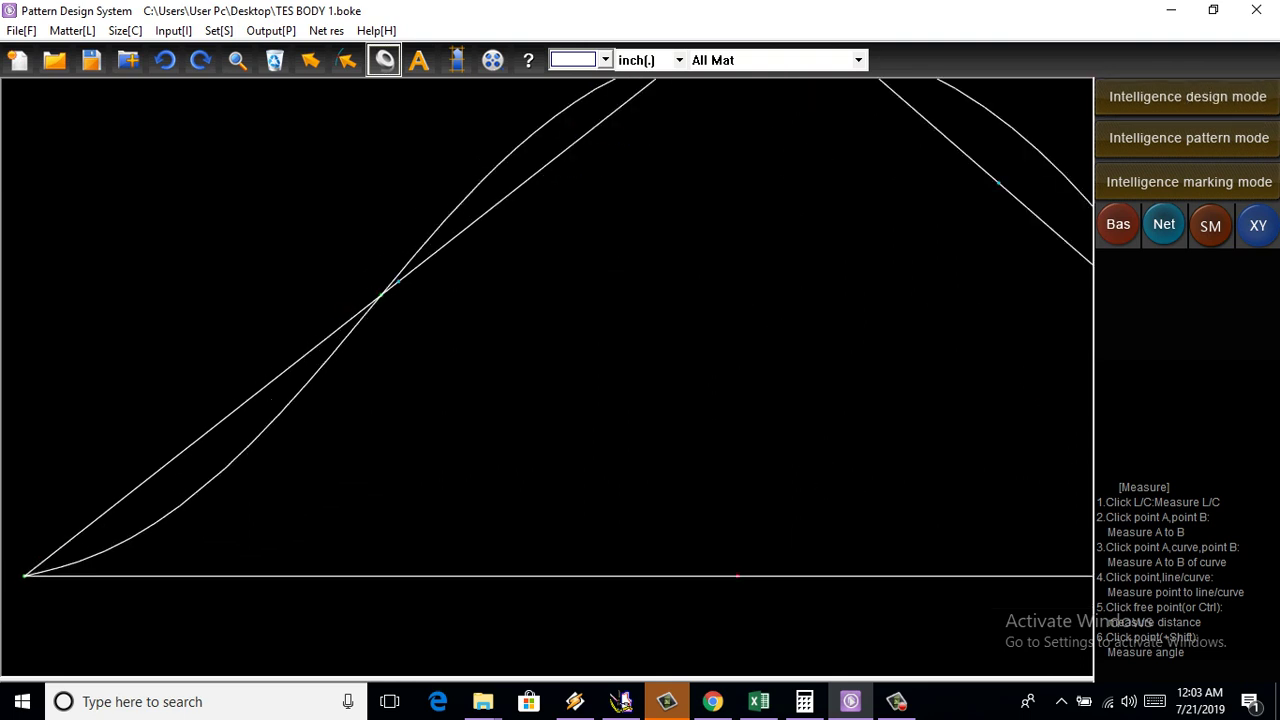
scroll(390, 442, "down", 3)
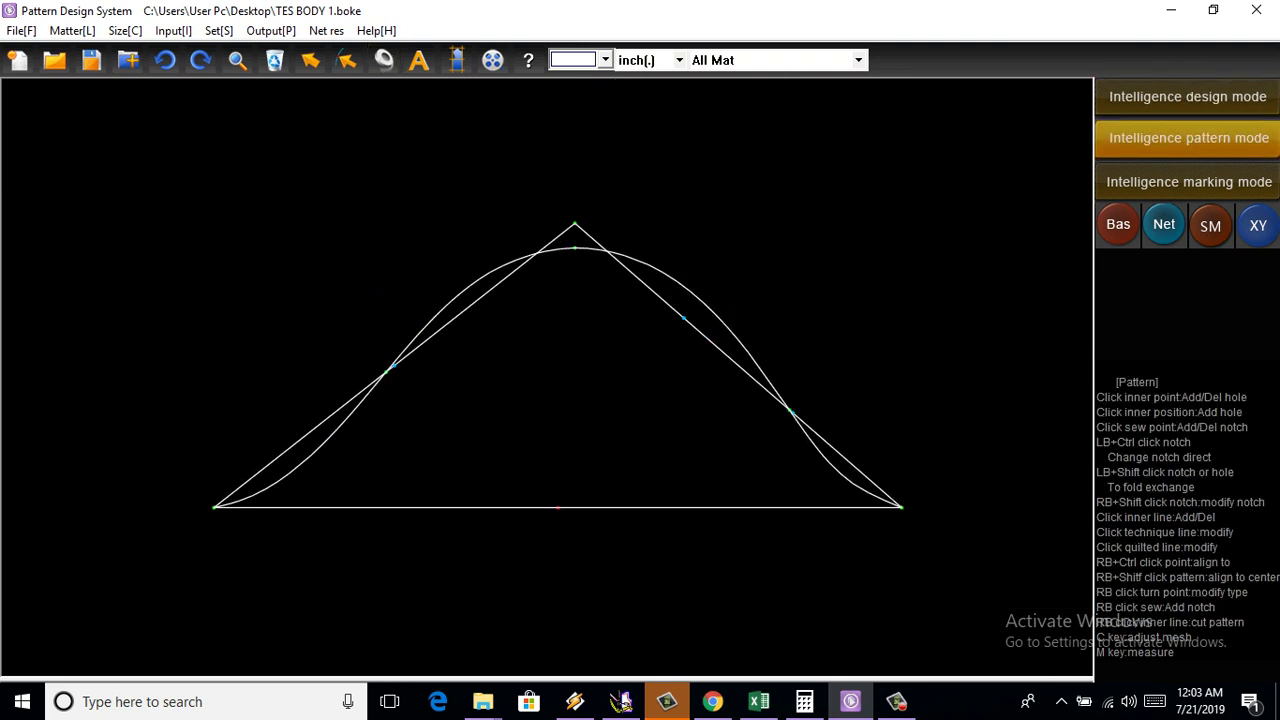
Mark the base midpoint and draw a vertical line from it up past the triangle's apex
left_click(1187, 96)
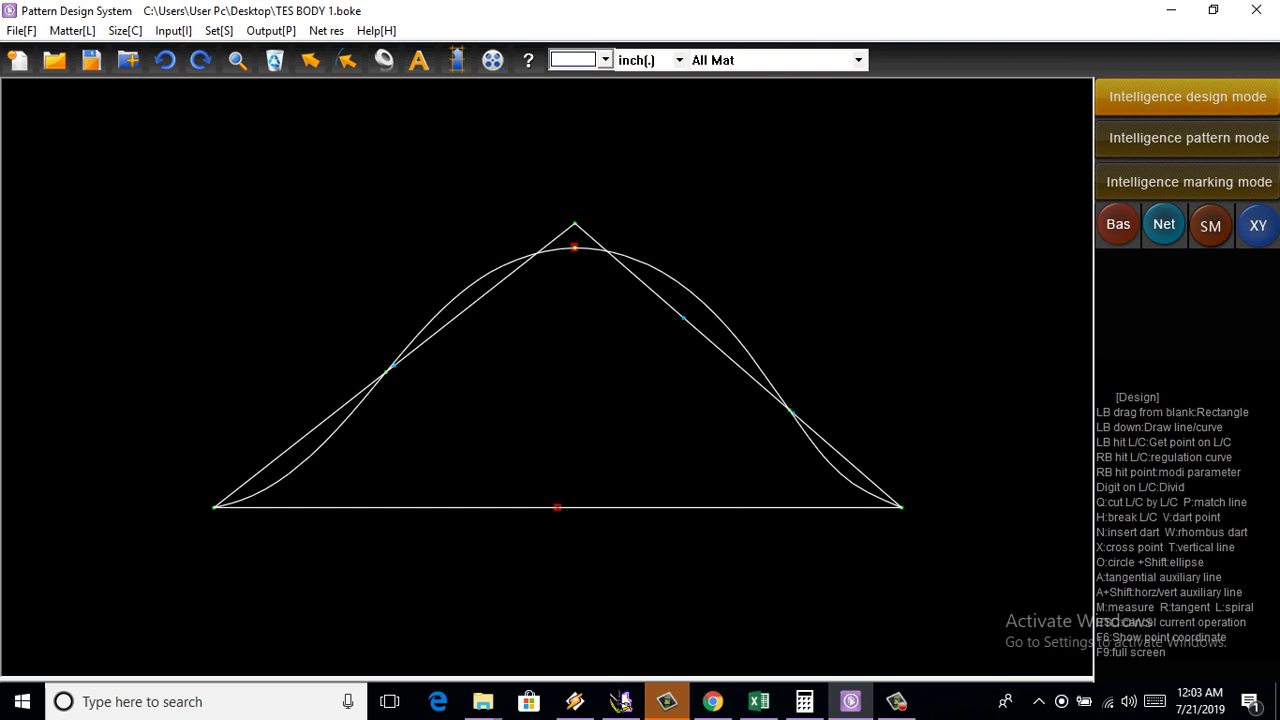
left_click(1188, 137)
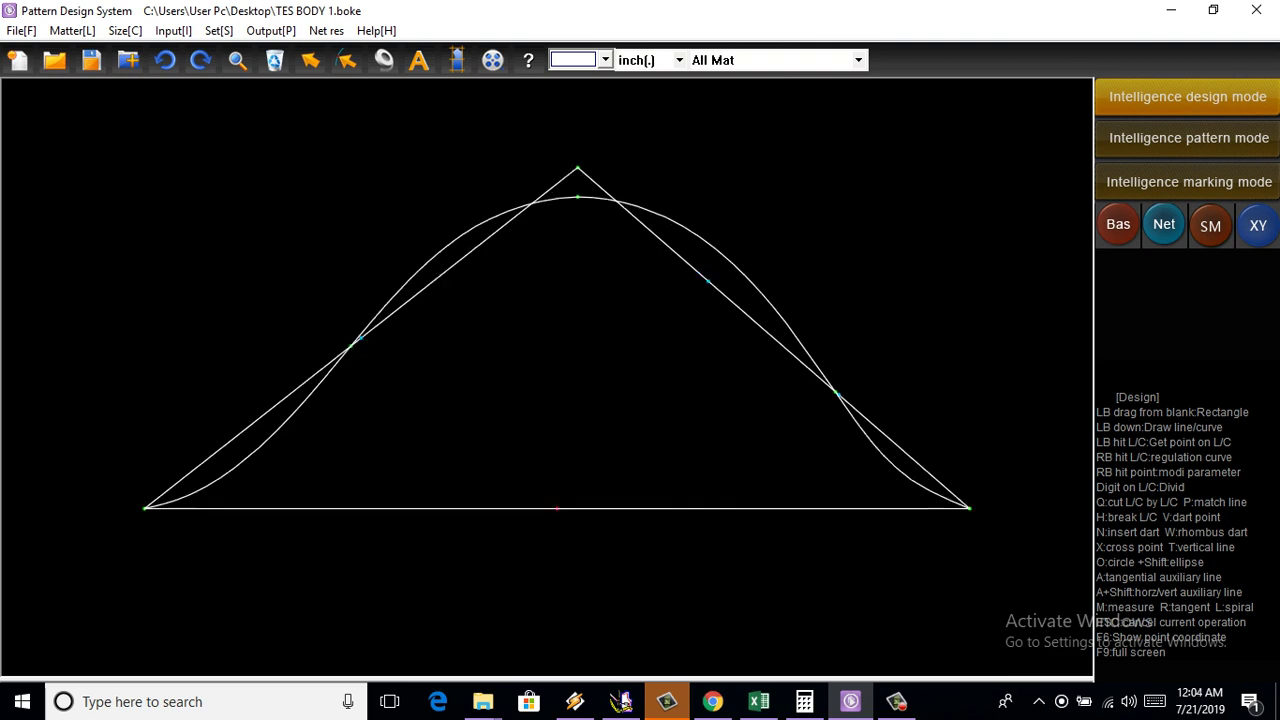
left_click(1188, 96)
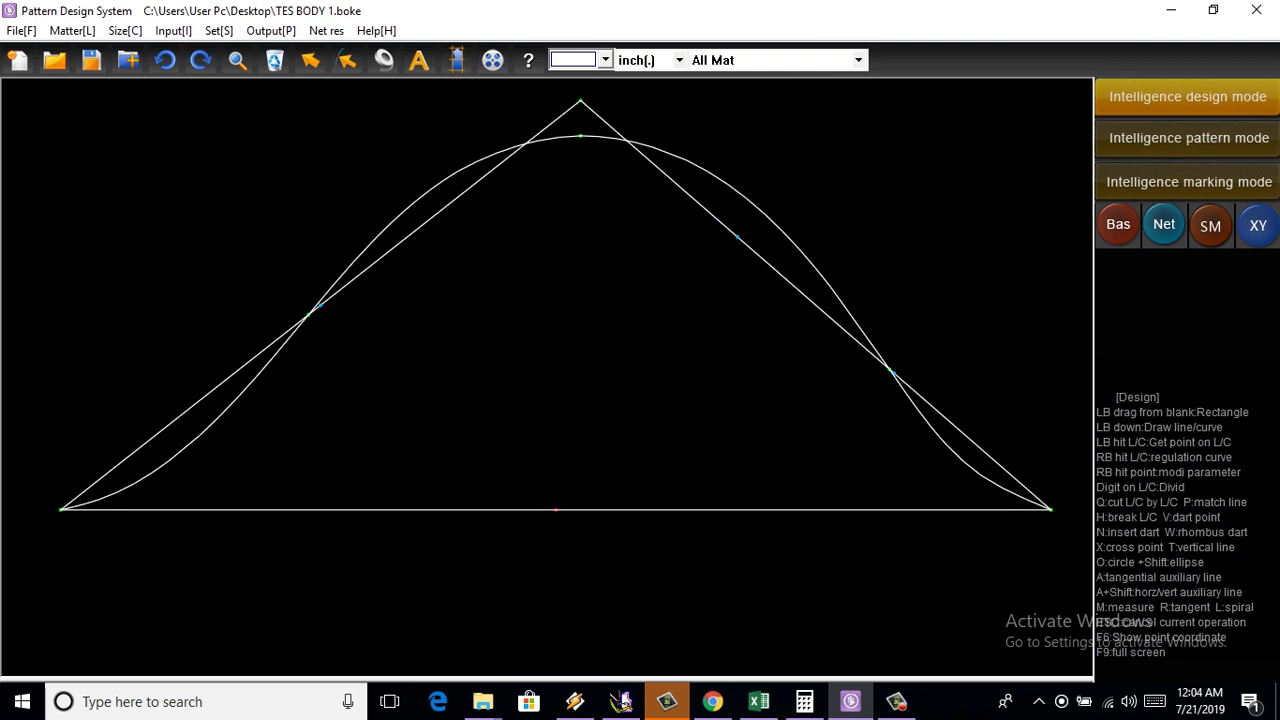
left_click(557, 510)
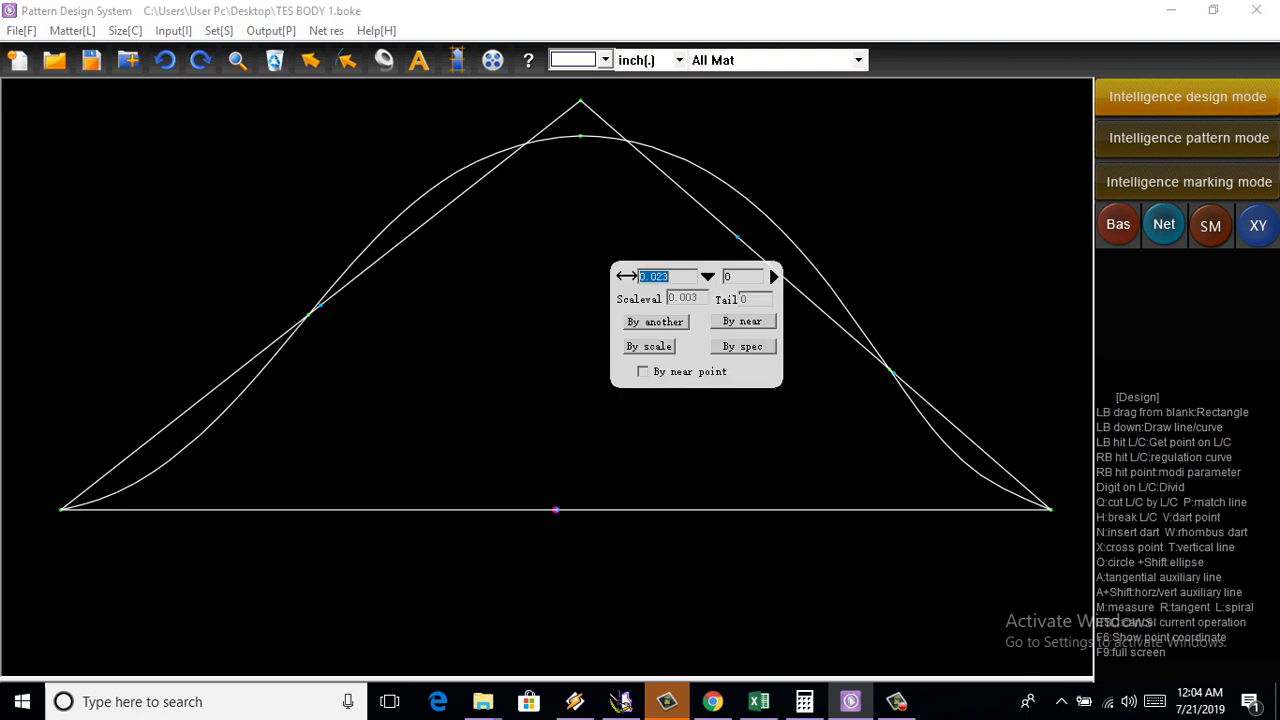
key("Return")
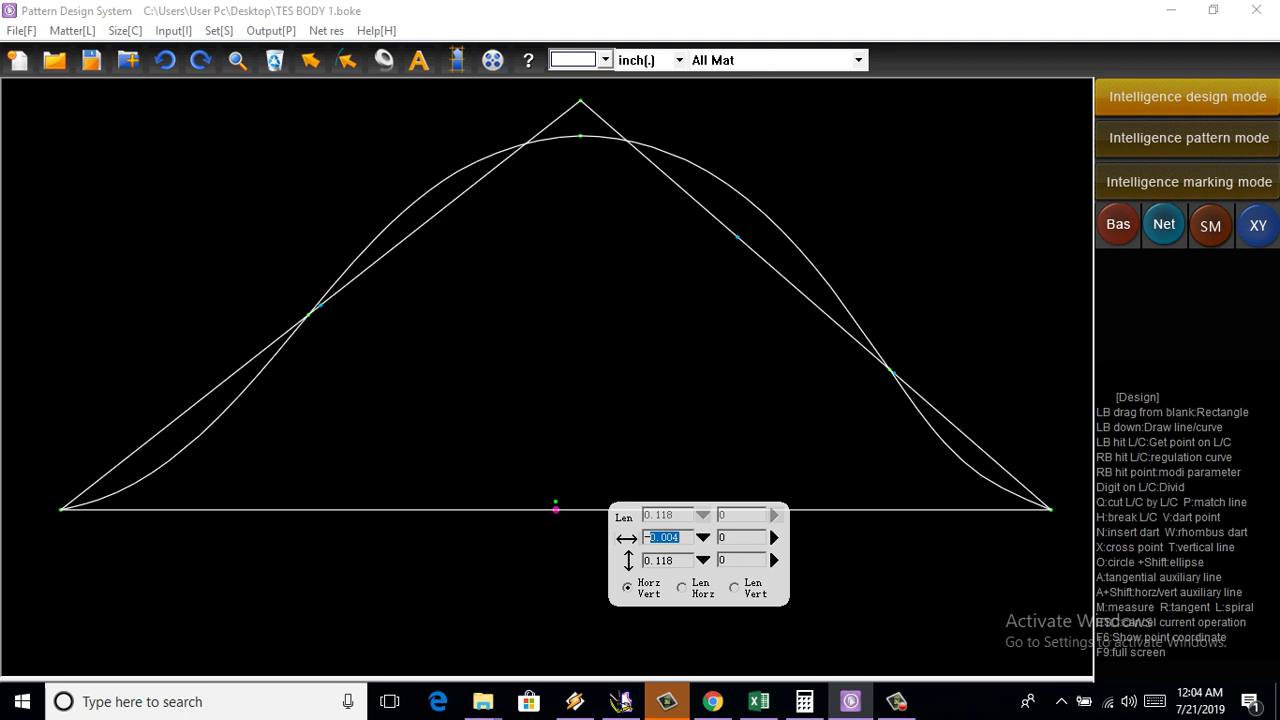
key("Return")
left_click(556, 510)
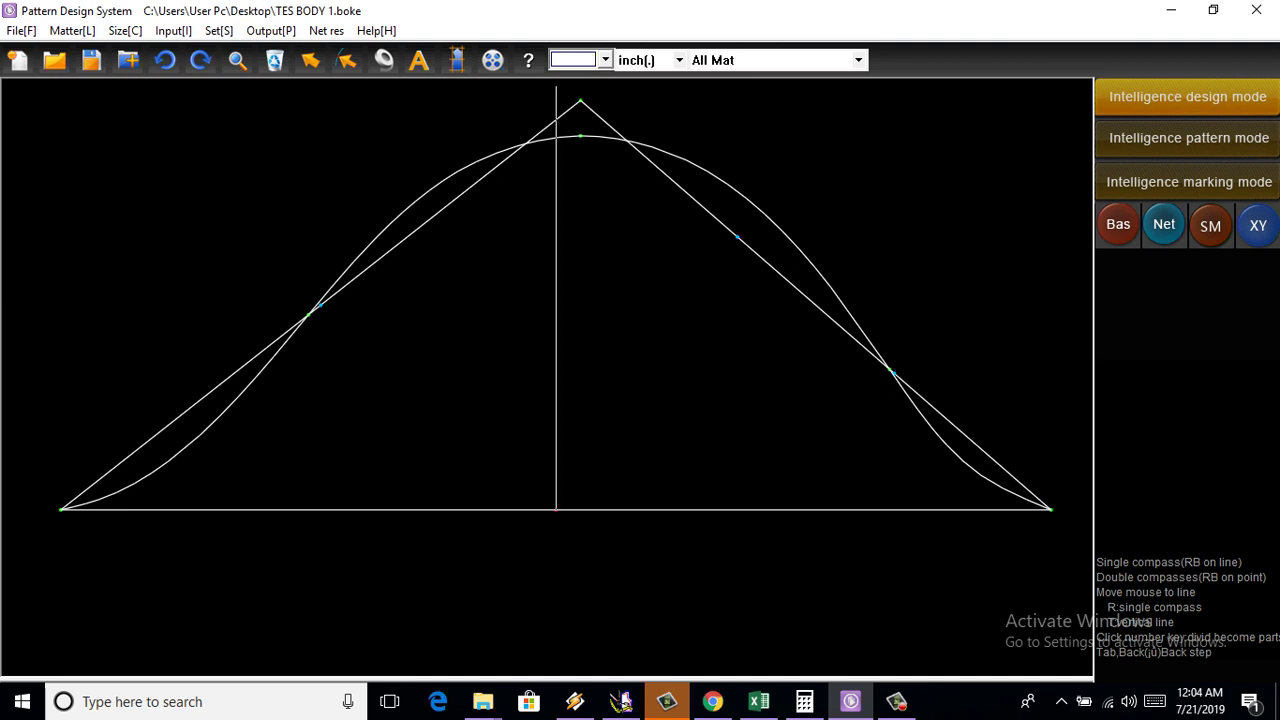
left_click(556, 87)
key("Return")
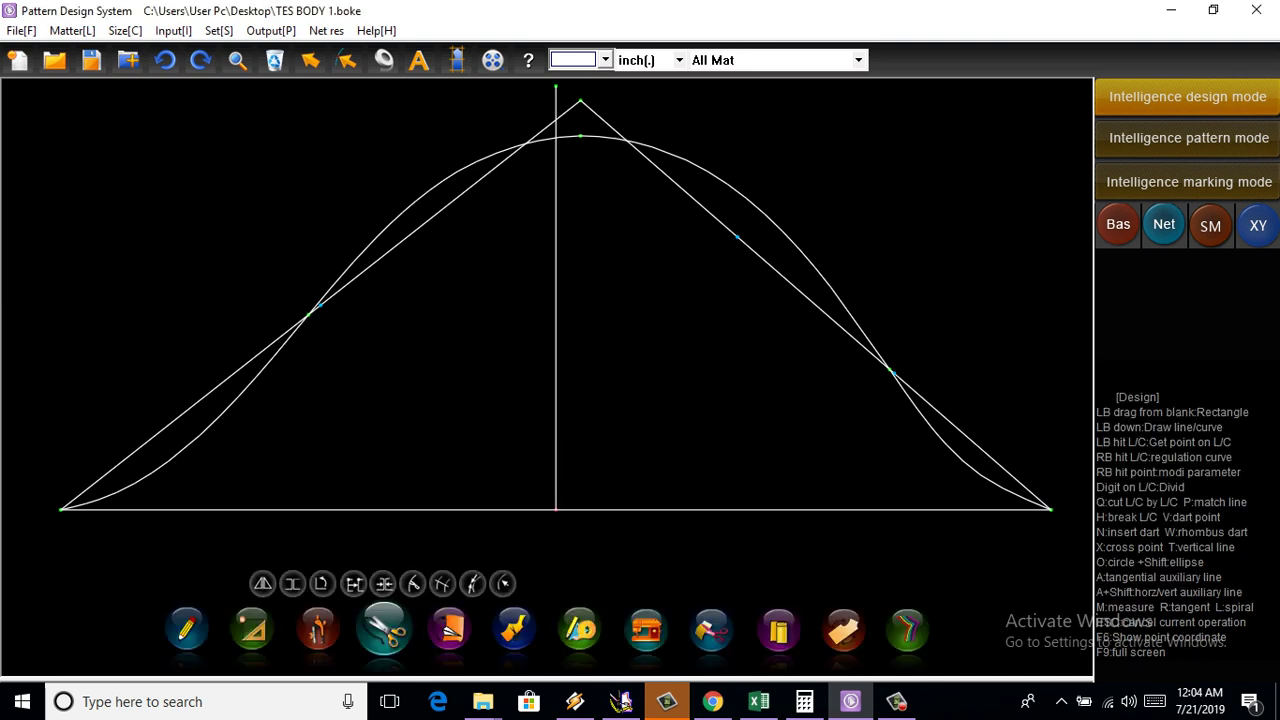
Mirror the cap curve across the vertical centre line with Symmetry copy
left_click(262, 583)
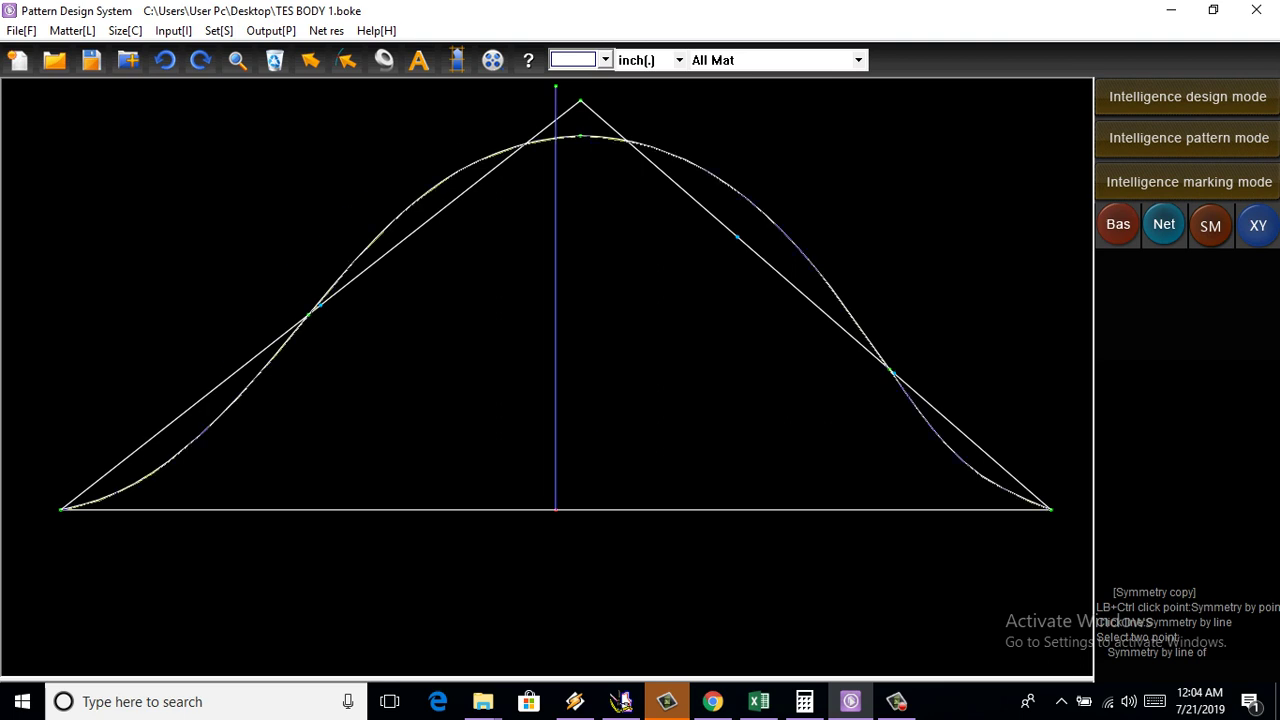
left_click(555, 300)
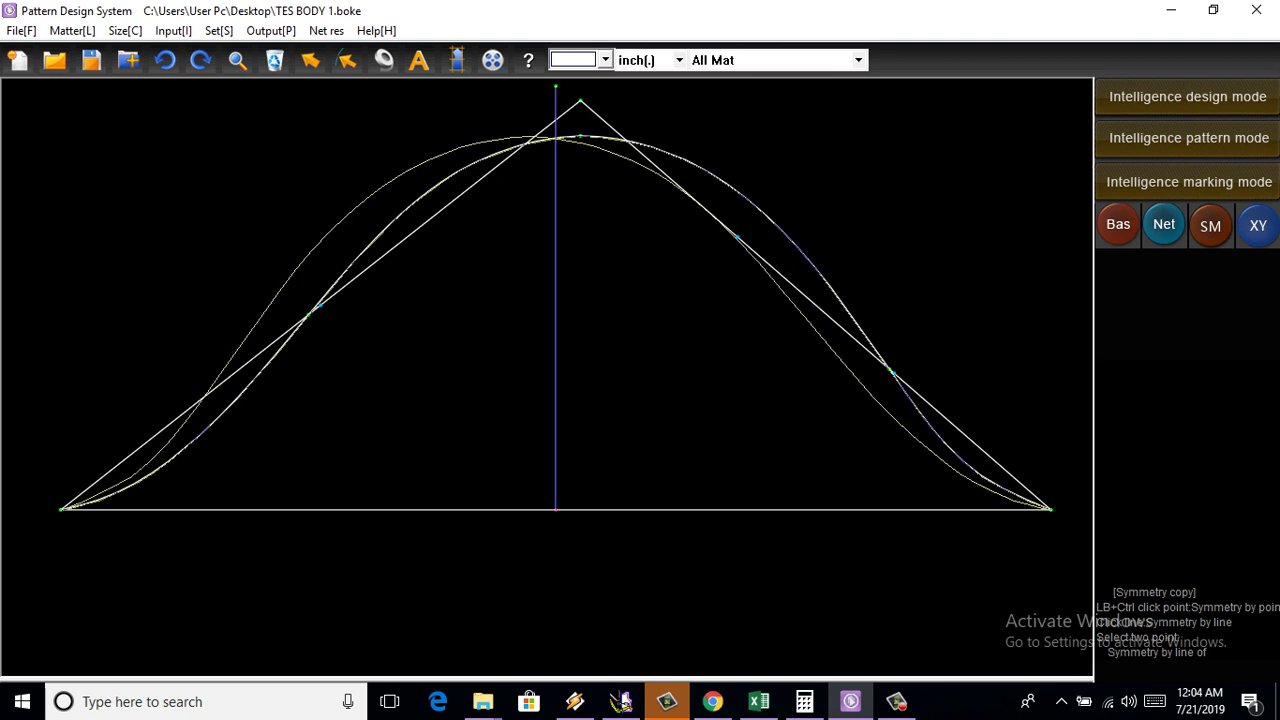
left_click(1187, 96)
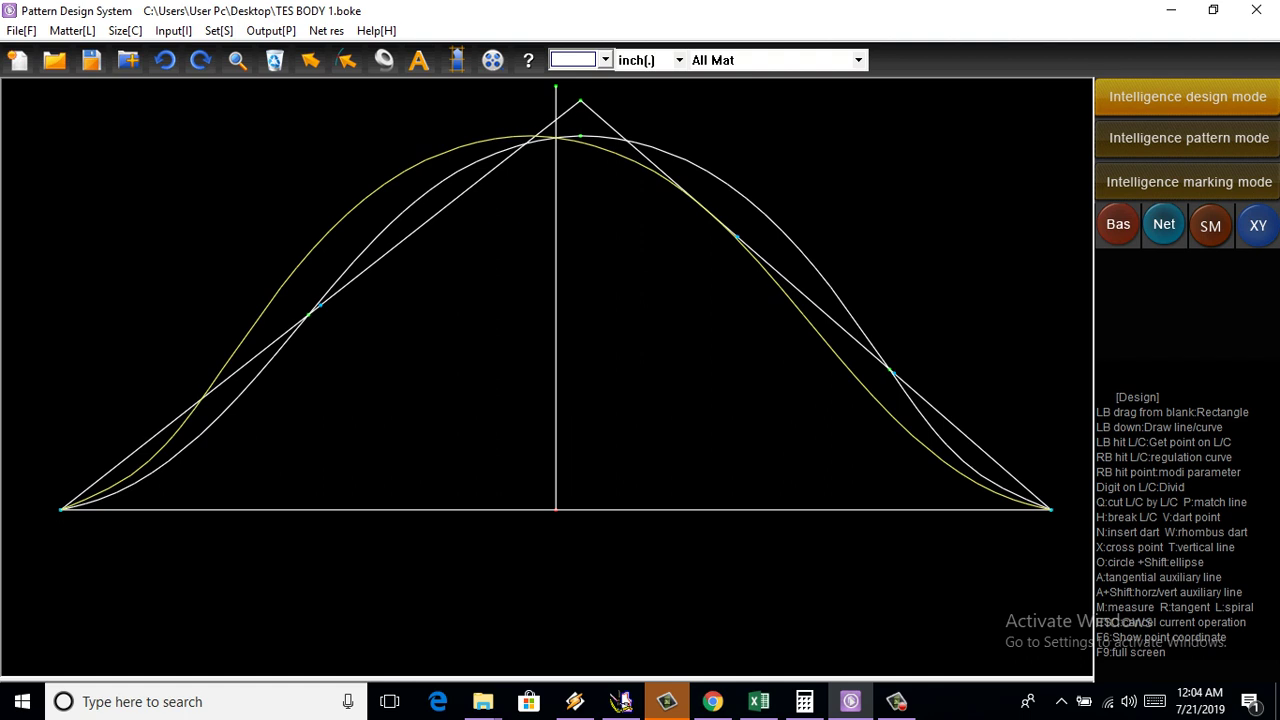
scroll(414, 200, "down", 2)
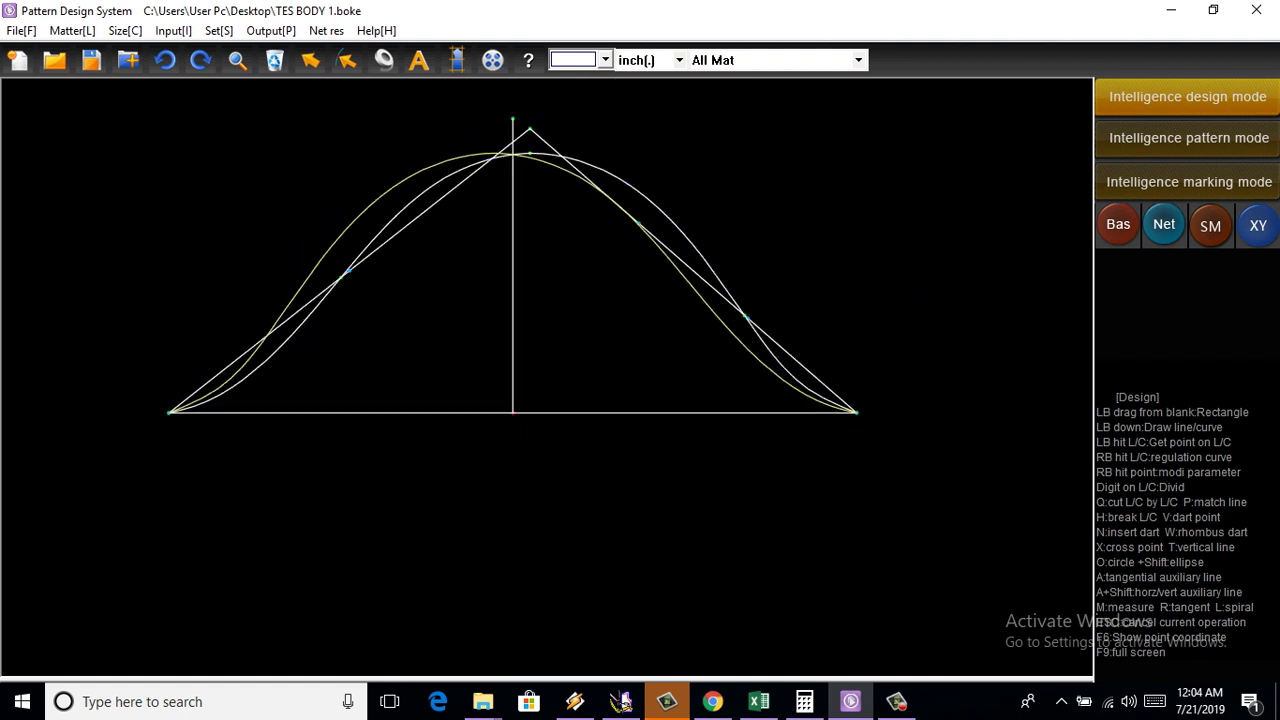
scroll(289, 330, "up", 2)
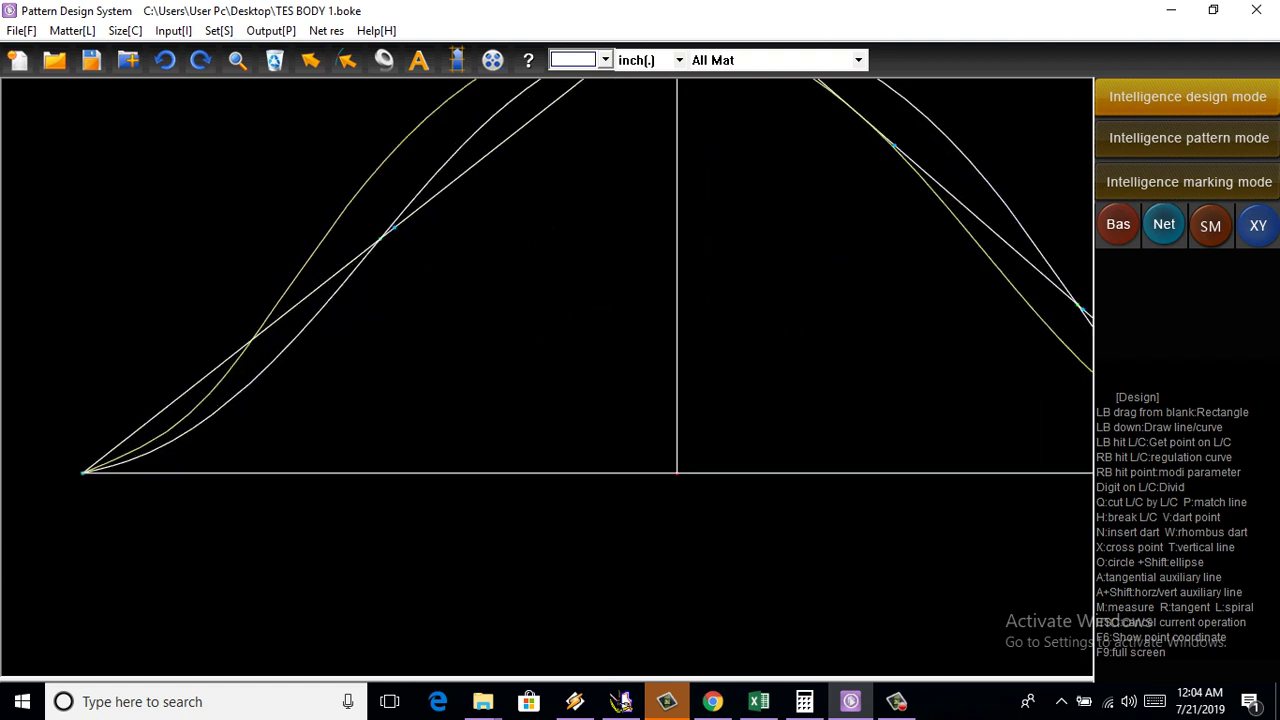
scroll(274, 398, "down", 2)
scroll(409, 151, "up", 2)
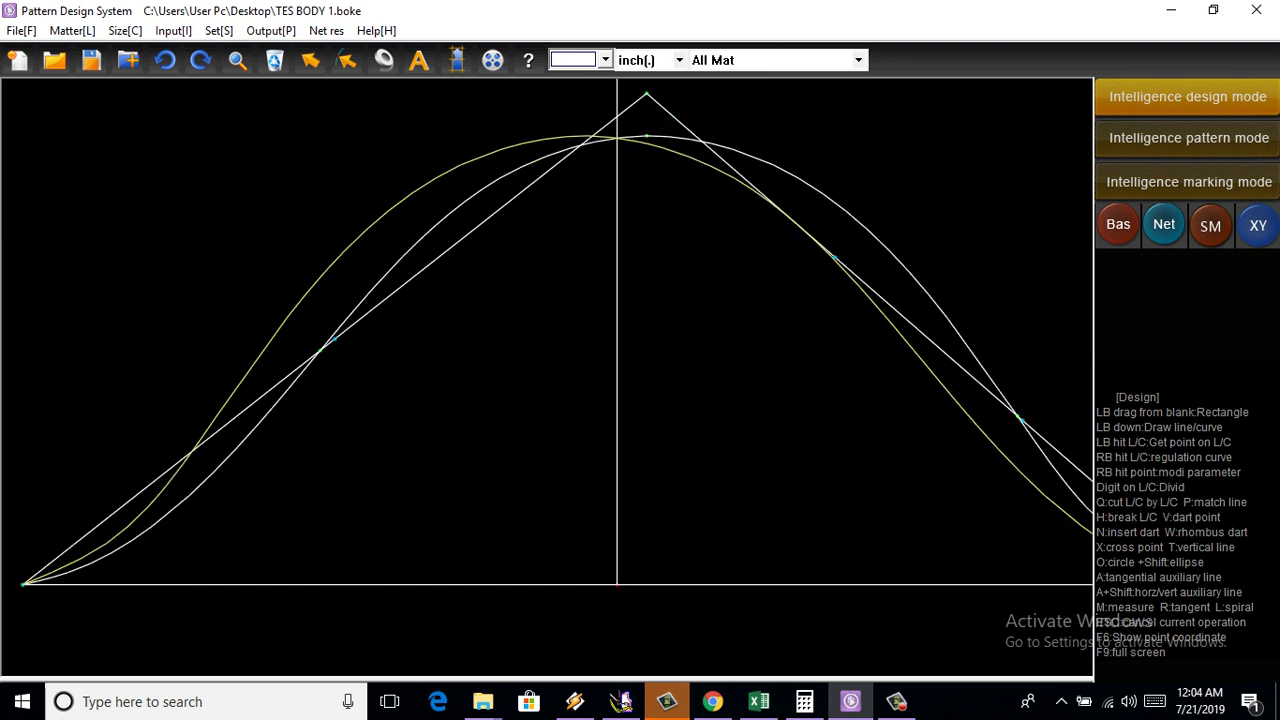
scroll(630, 200, "down", 1)
scroll(780, 170, "up", 1)
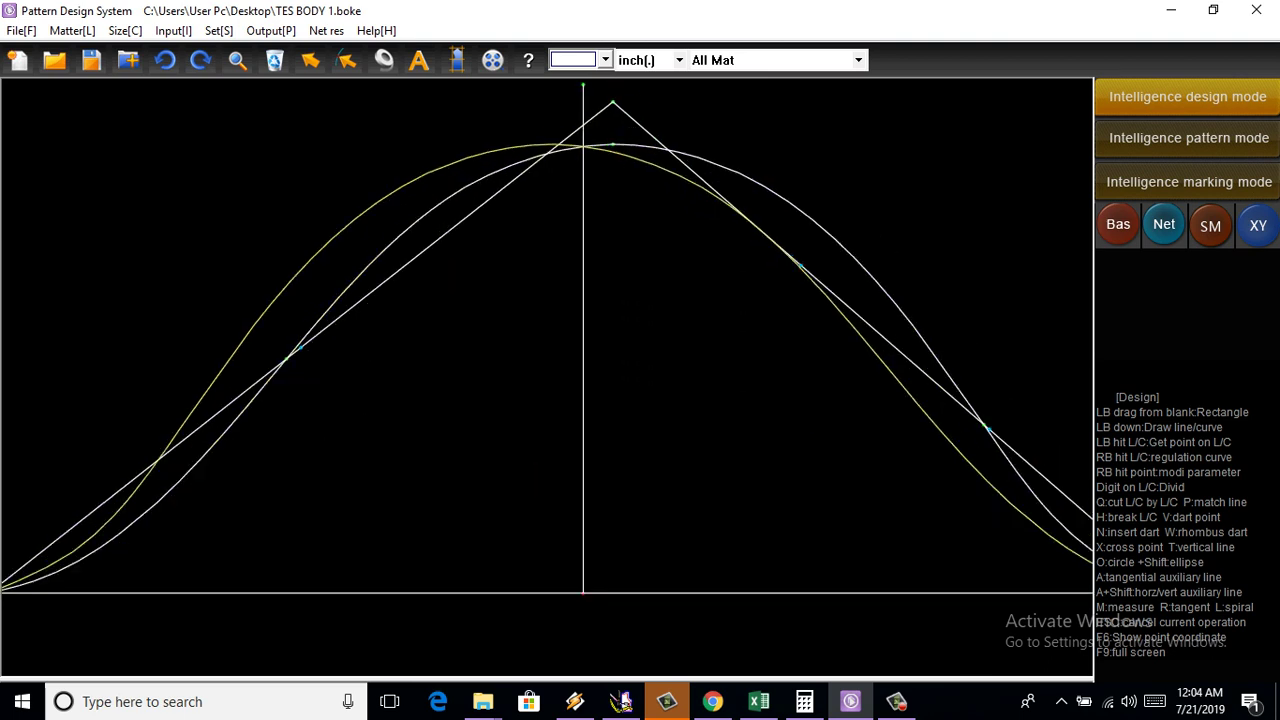
scroll(720, 240, "up", 1)
scroll(490, 290, "down", 2)
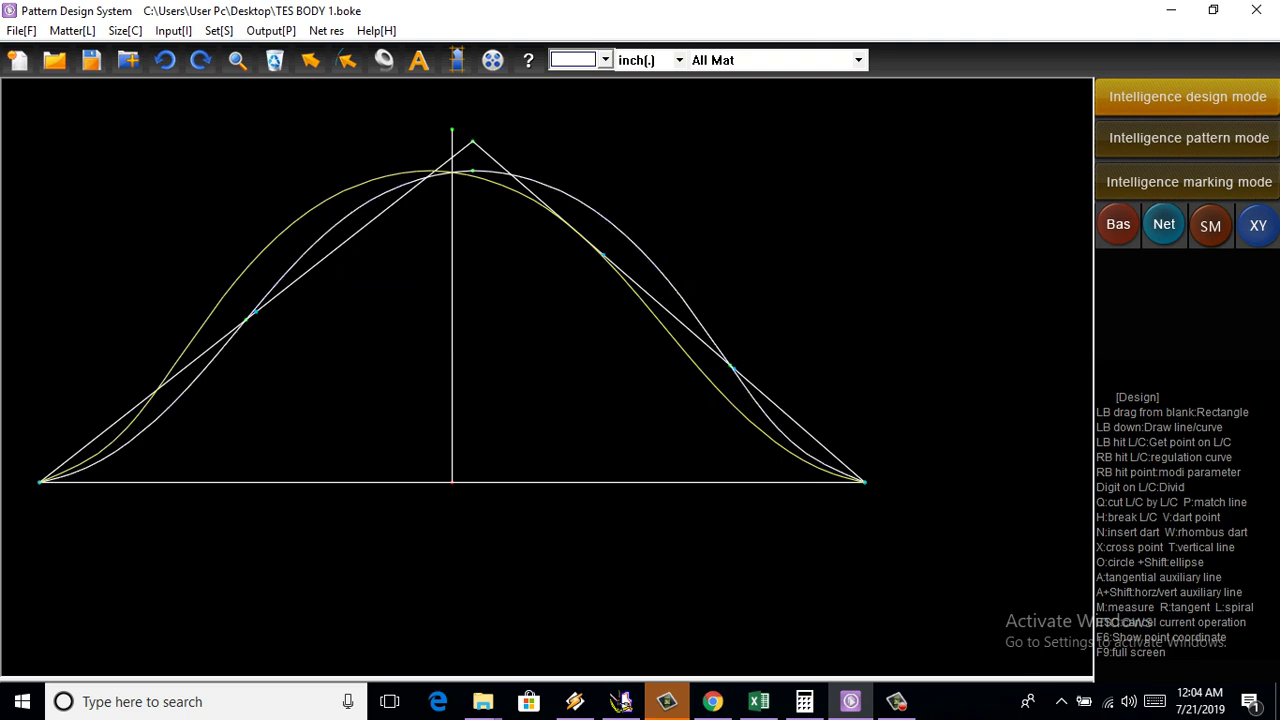
Lower a knot on the cap curve's right side, bringing the cap length to 18.105
right_click(602, 255)
scroll(600, 255, "up", 1)
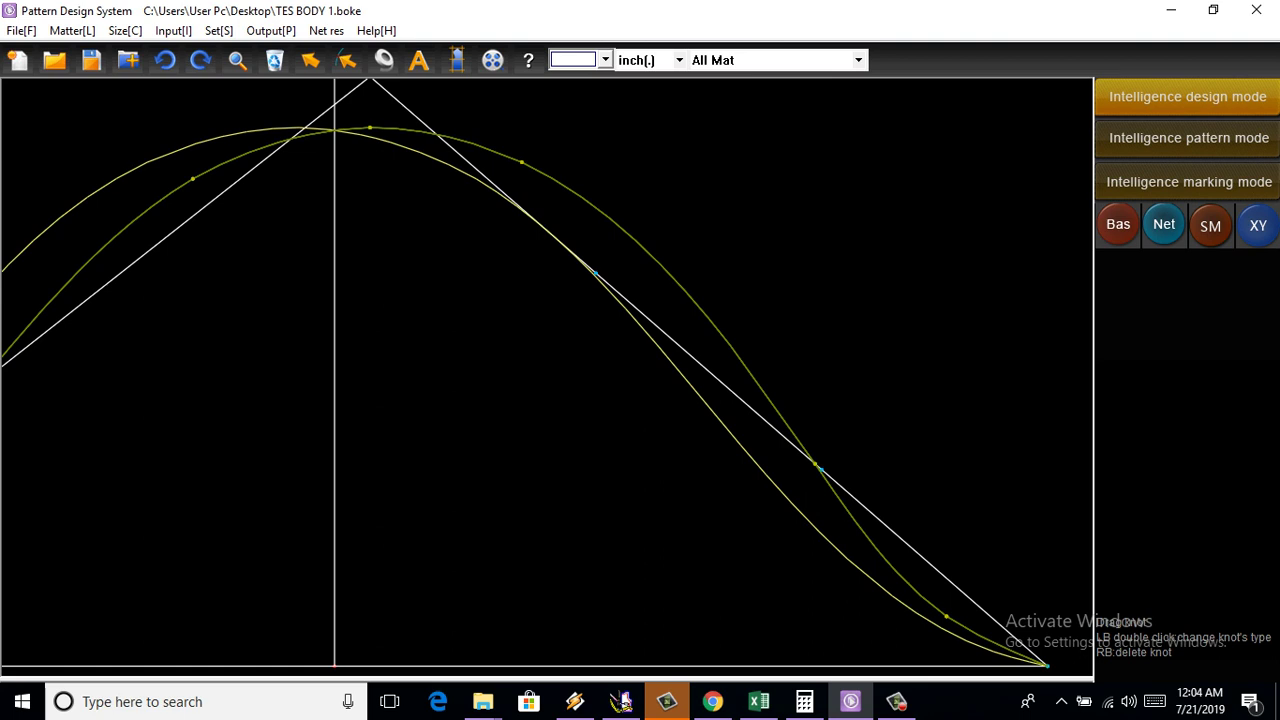
scroll(522, 160, "up", 1)
left_click_drag(522, 165, 522, 172)
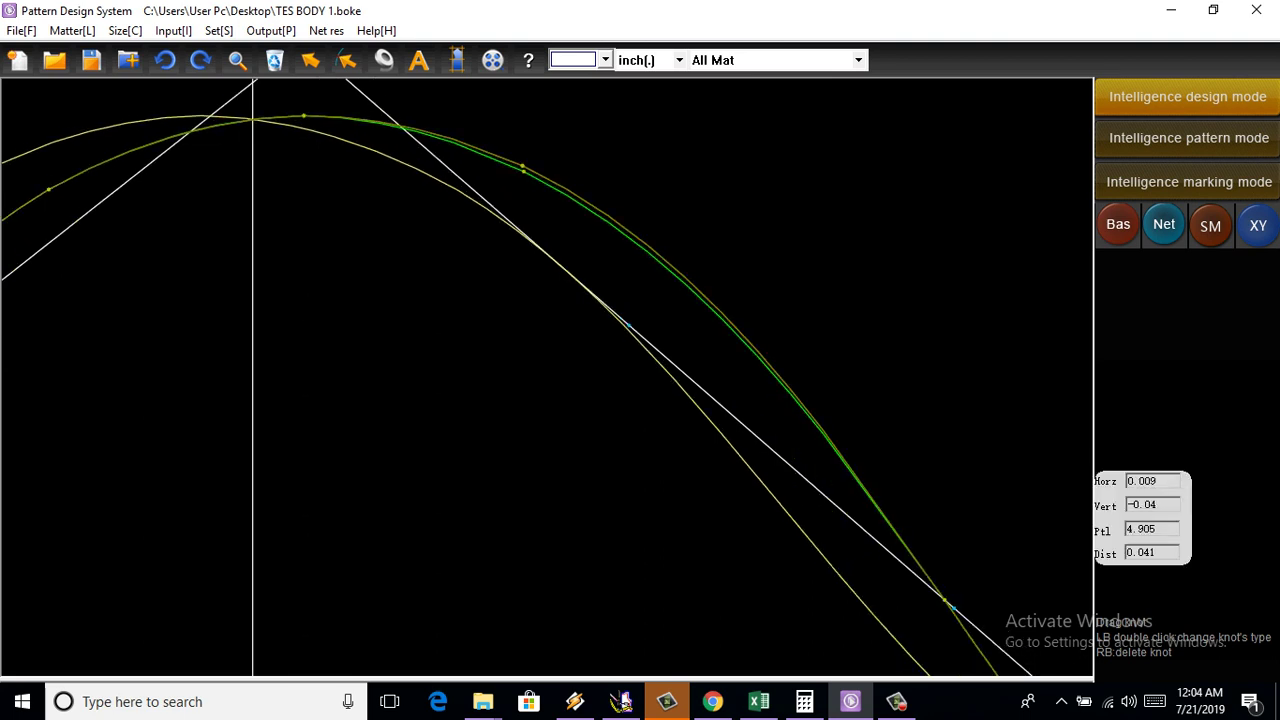
scroll(548, 377, "down", 3)
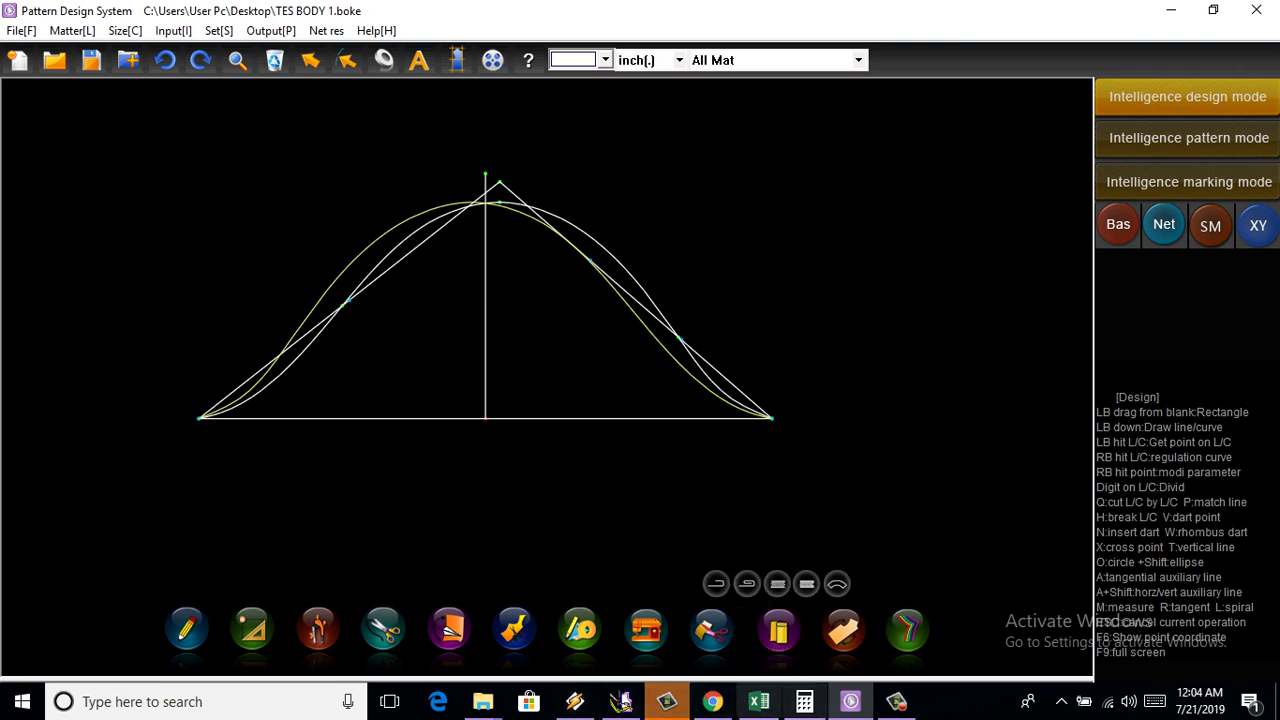
mouse_move(850, 702)
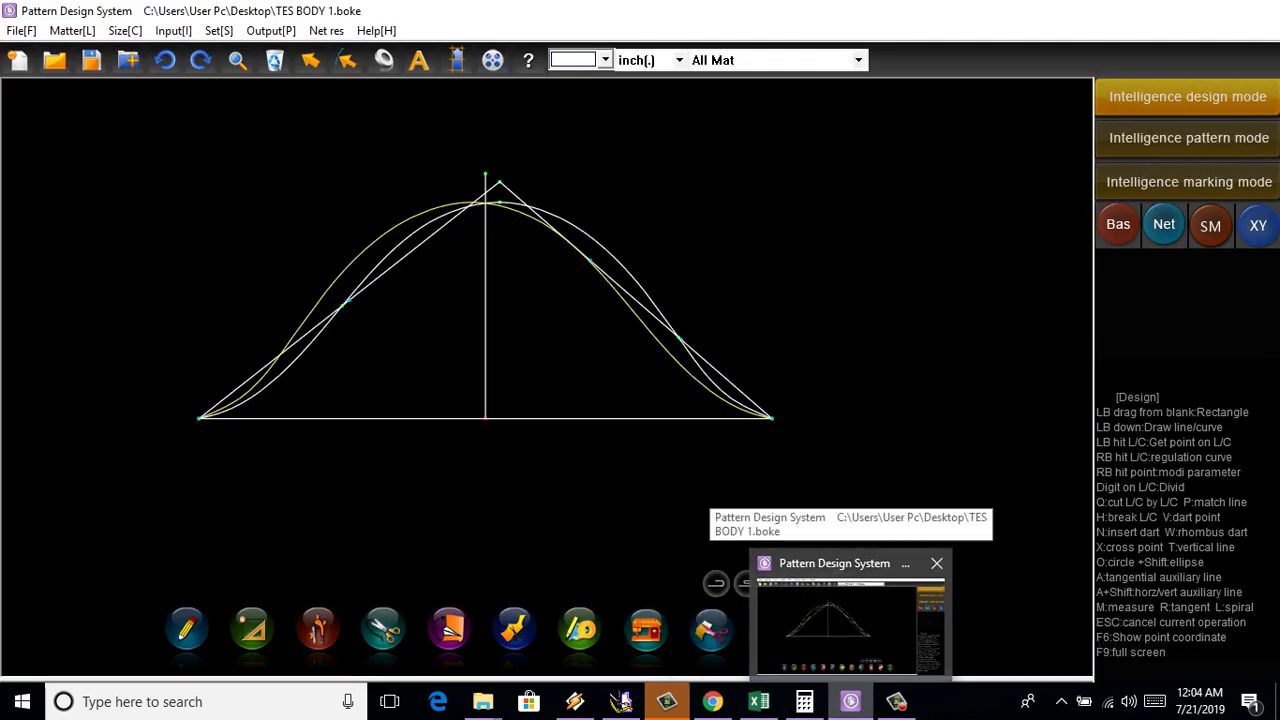
scroll(576, 309, "down", 3)
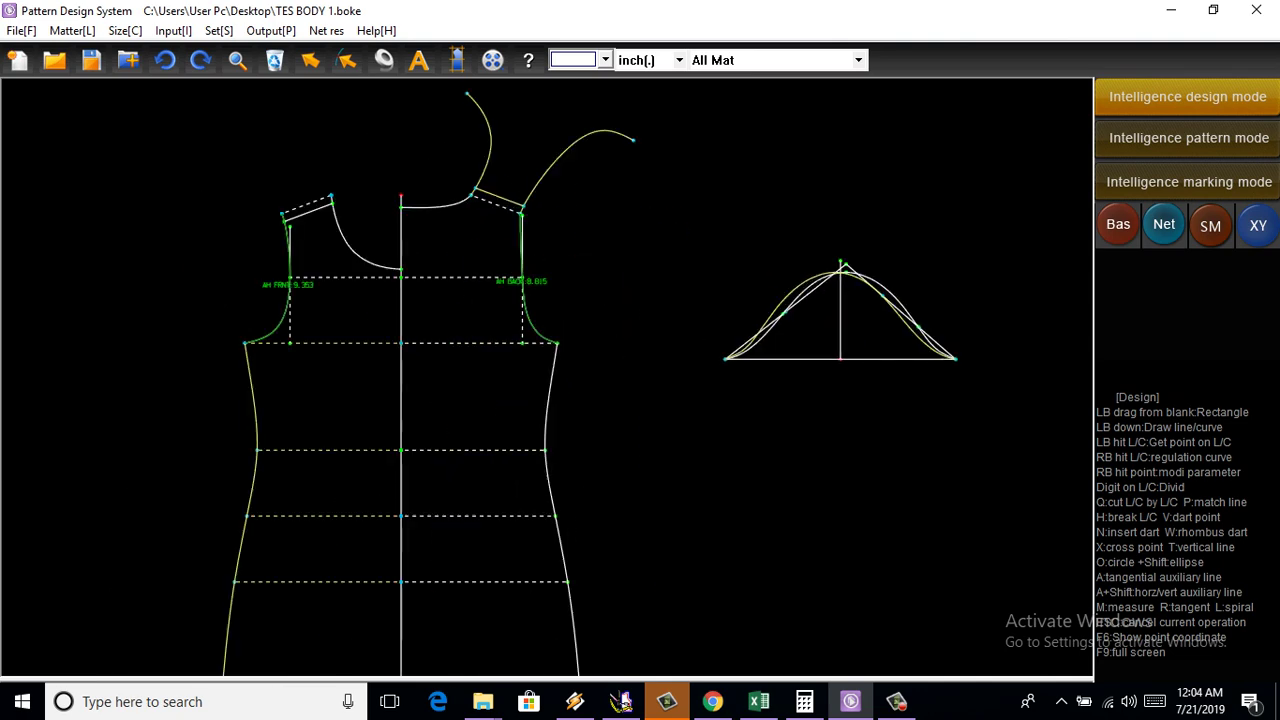
scroll(576, 309, "up", 5)
scroll(787, 303, "up", 1)
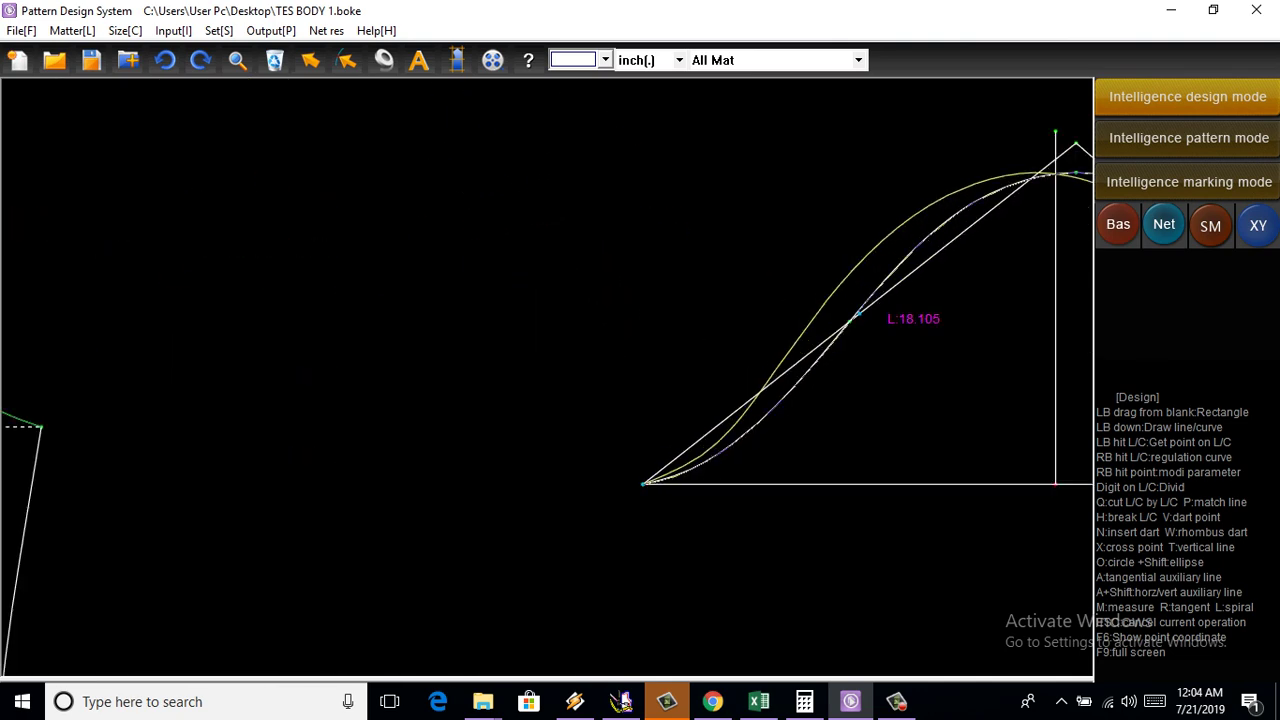
scroll(688, 325, "down", 3)
scroll(923, 253, "up", 2)
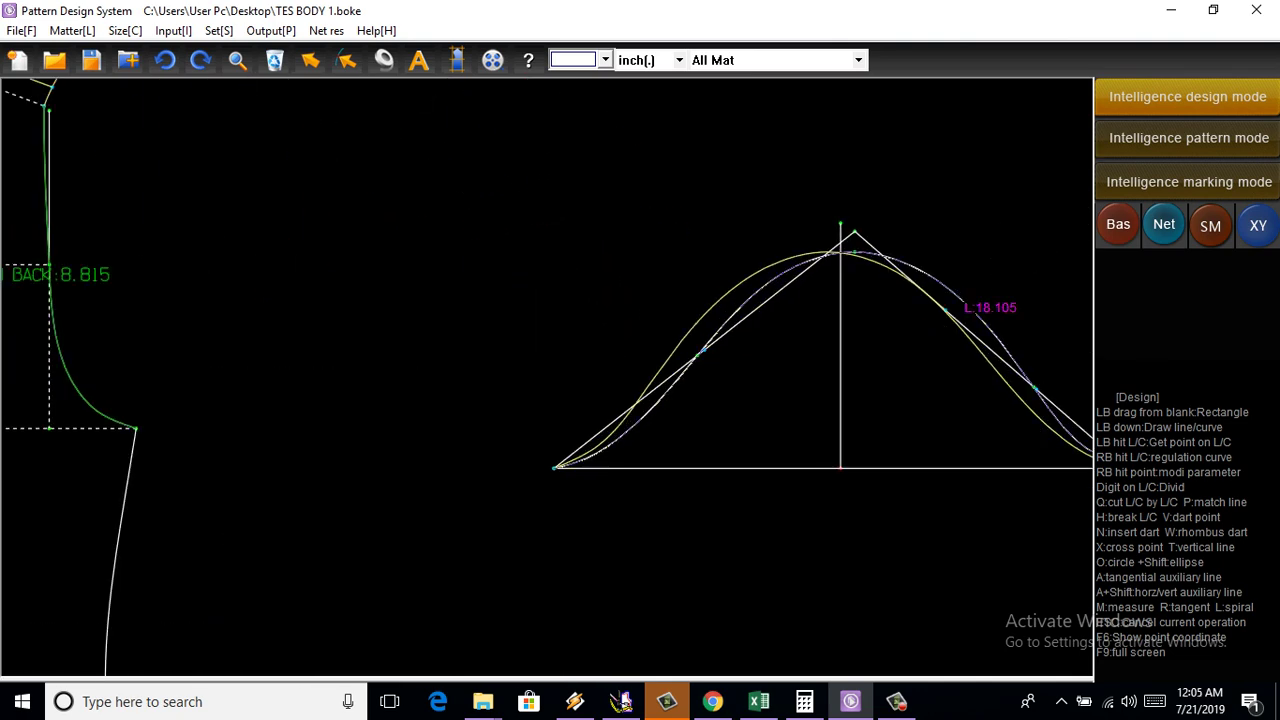
Measure the back (8.815) and front (9.353) armhole curves, totalling 18.169
scroll(780, 348, "down", 3)
scroll(420, 314, "up", 2)
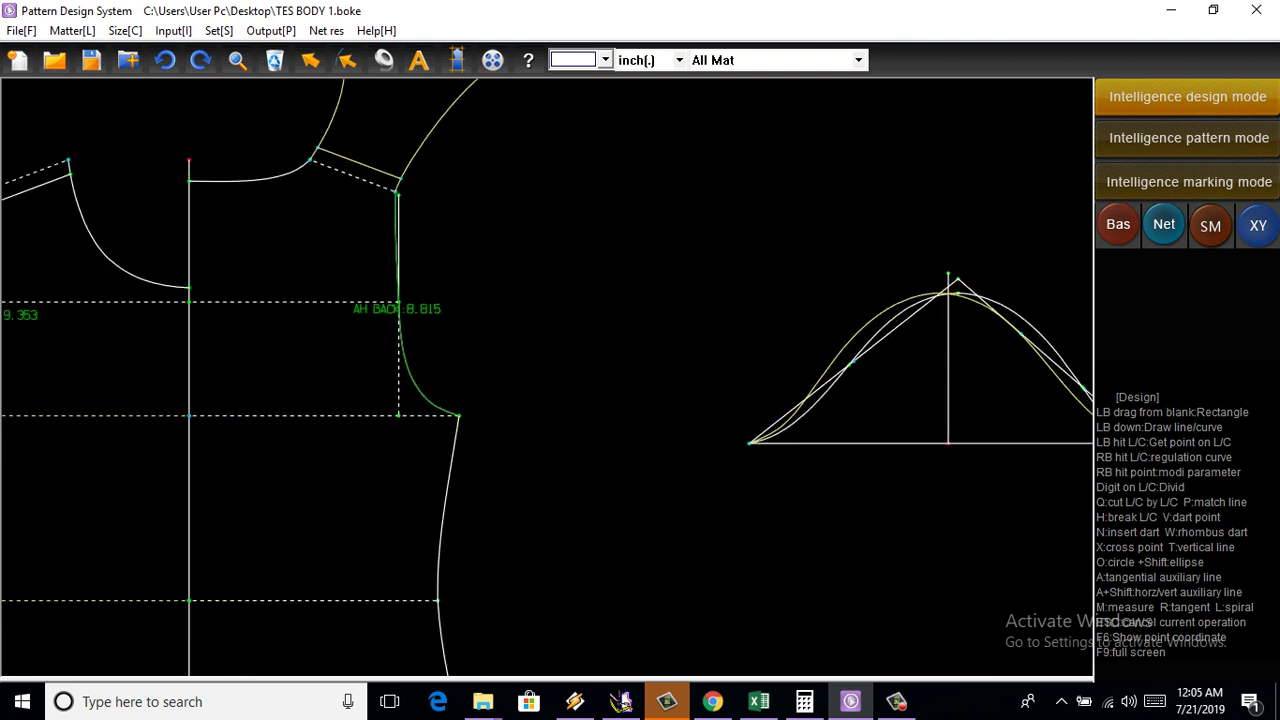
left_click(384, 60)
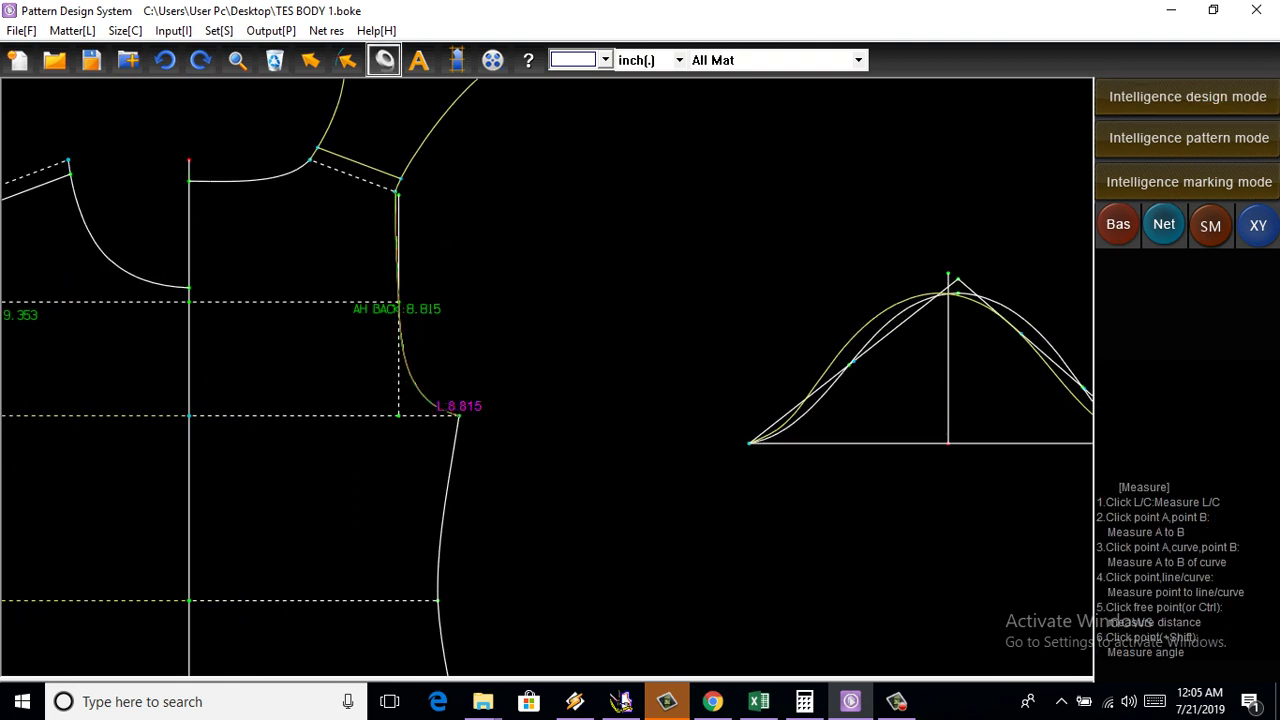
left_click(432, 402)
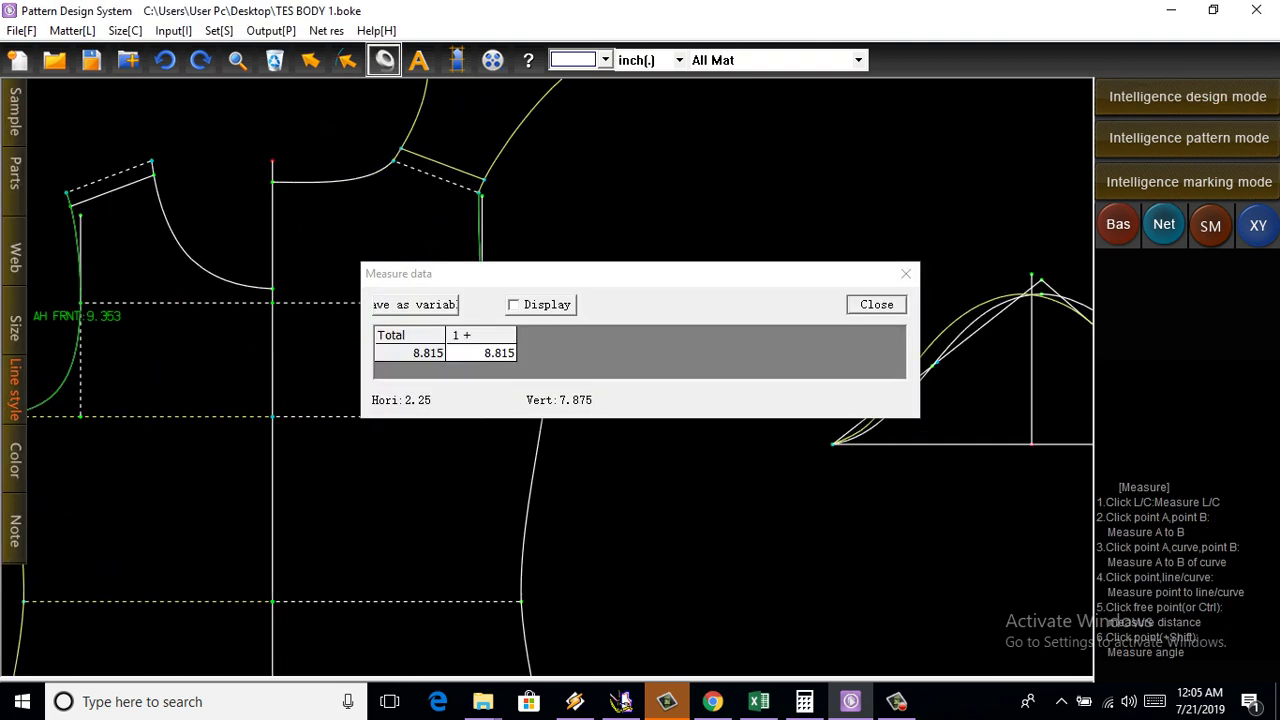
left_click(40, 398)
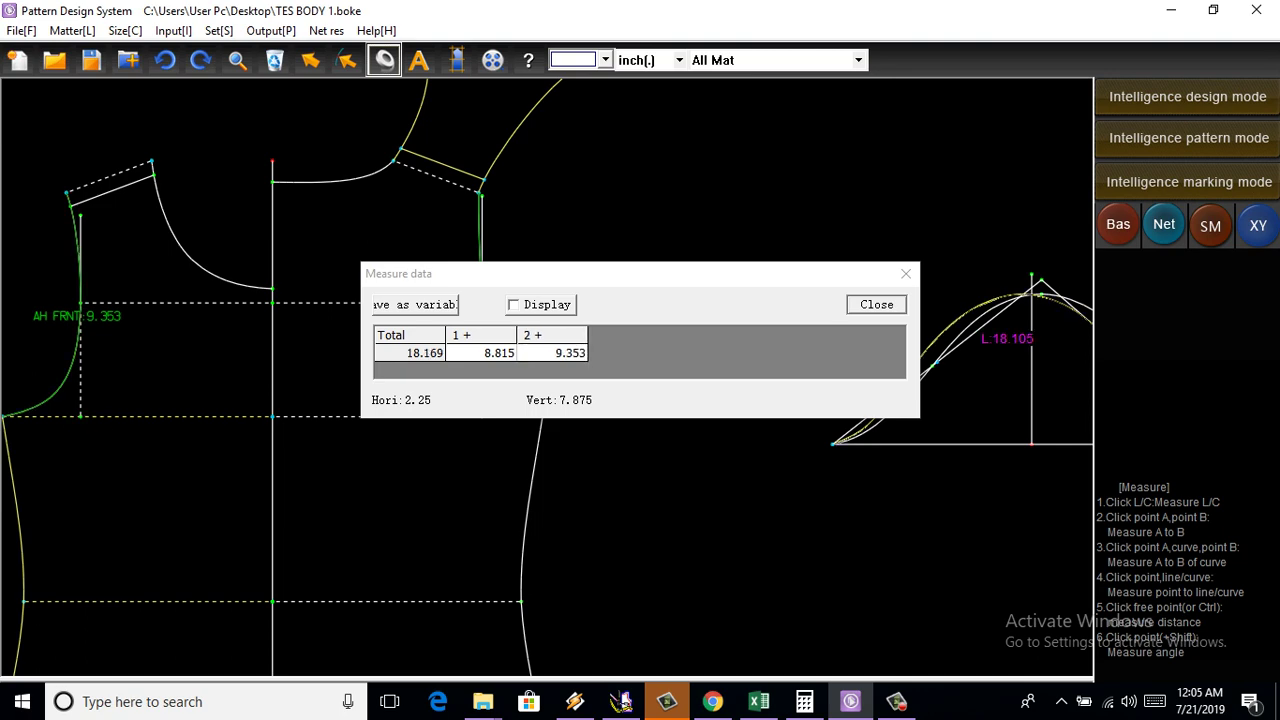
key("Escape")
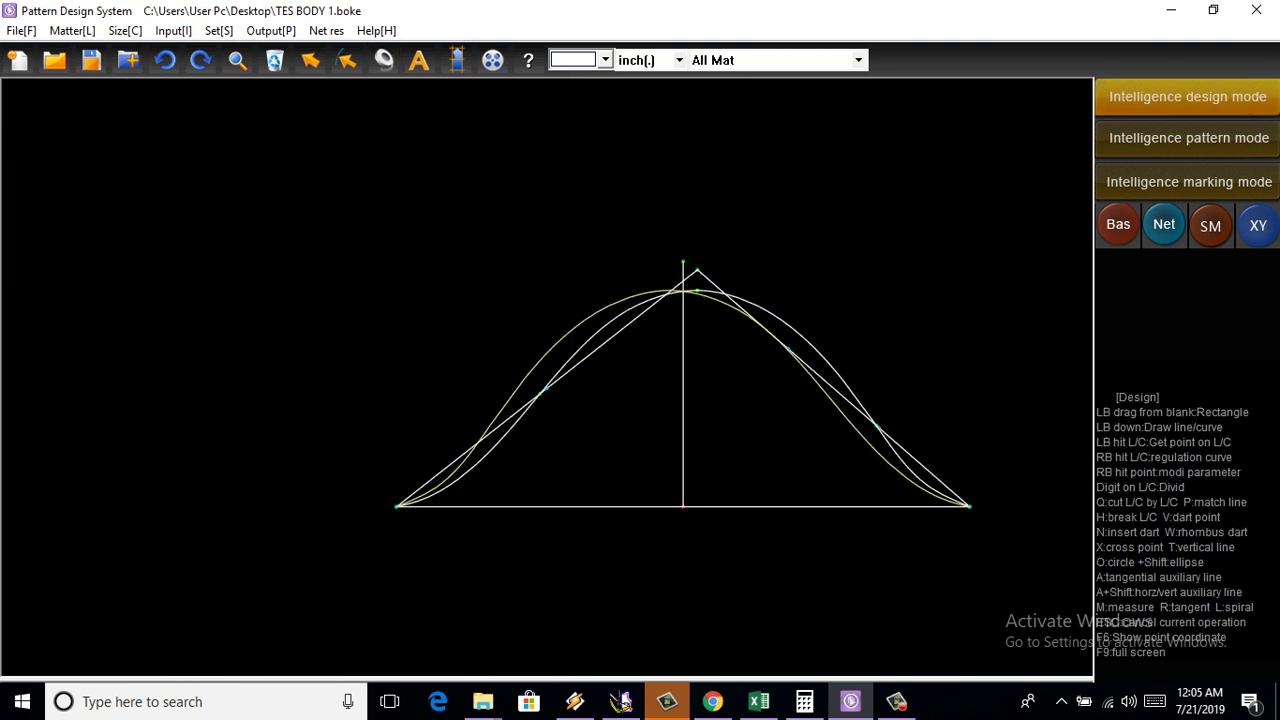
Reshape the sleeve cap curve by moving the knots on its upper right and left slopes
scroll(858, 375, "up", 2)
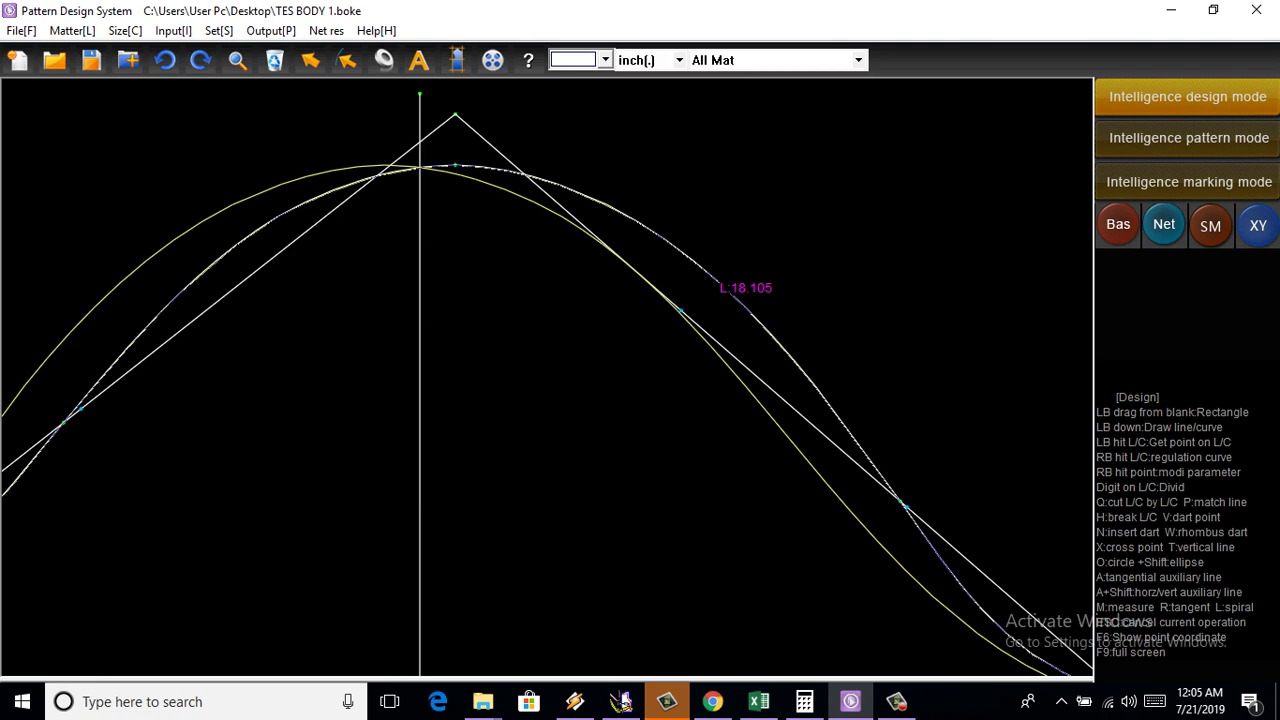
right_click(740, 300)
scroll(740, 300, "down", 2)
scroll(740, 300, "up", 1)
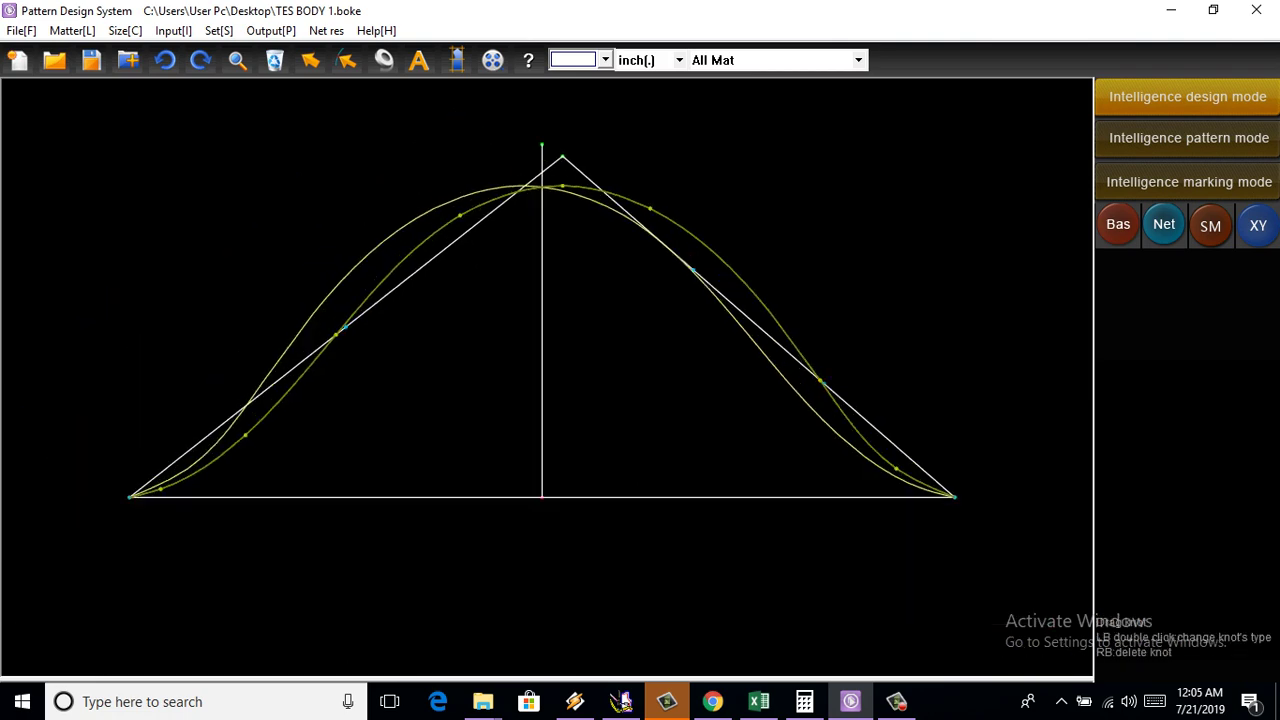
scroll(740, 300, "up", 1)
scroll(920, 620, "down", 2)
scroll(920, 620, "up", 2)
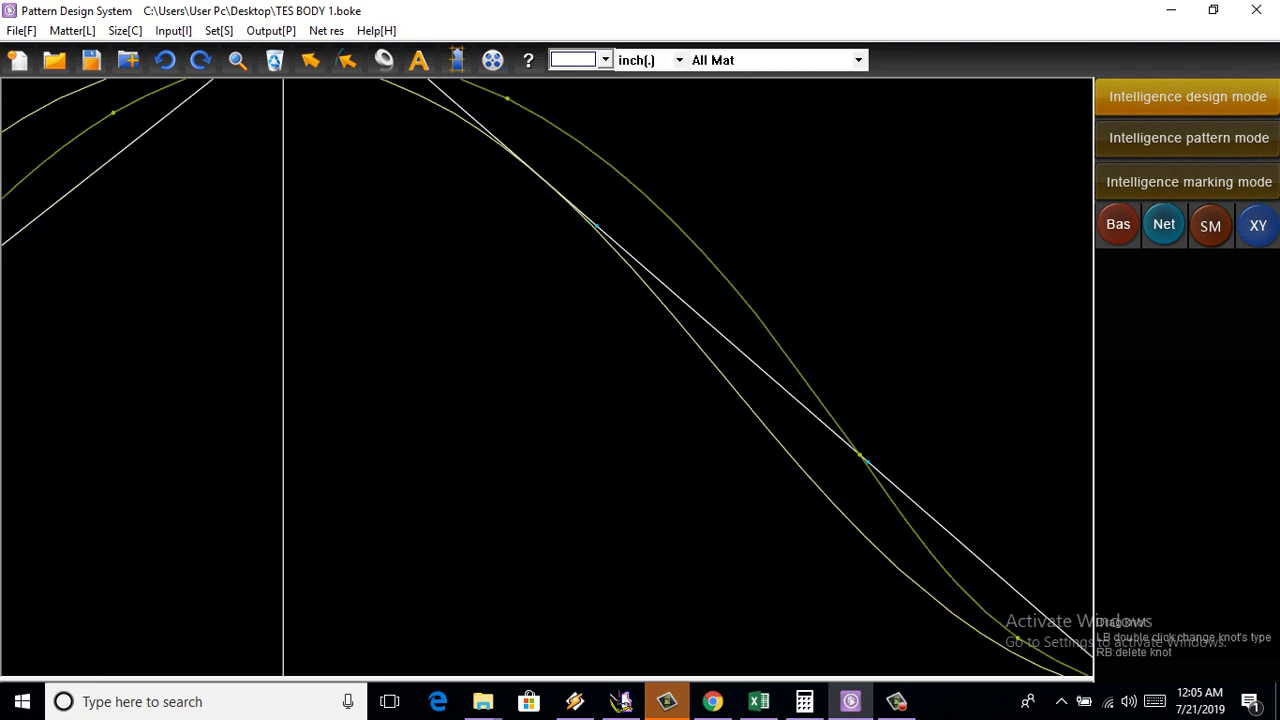
scroll(949, 415, "down", 2)
scroll(949, 415, "up", 2)
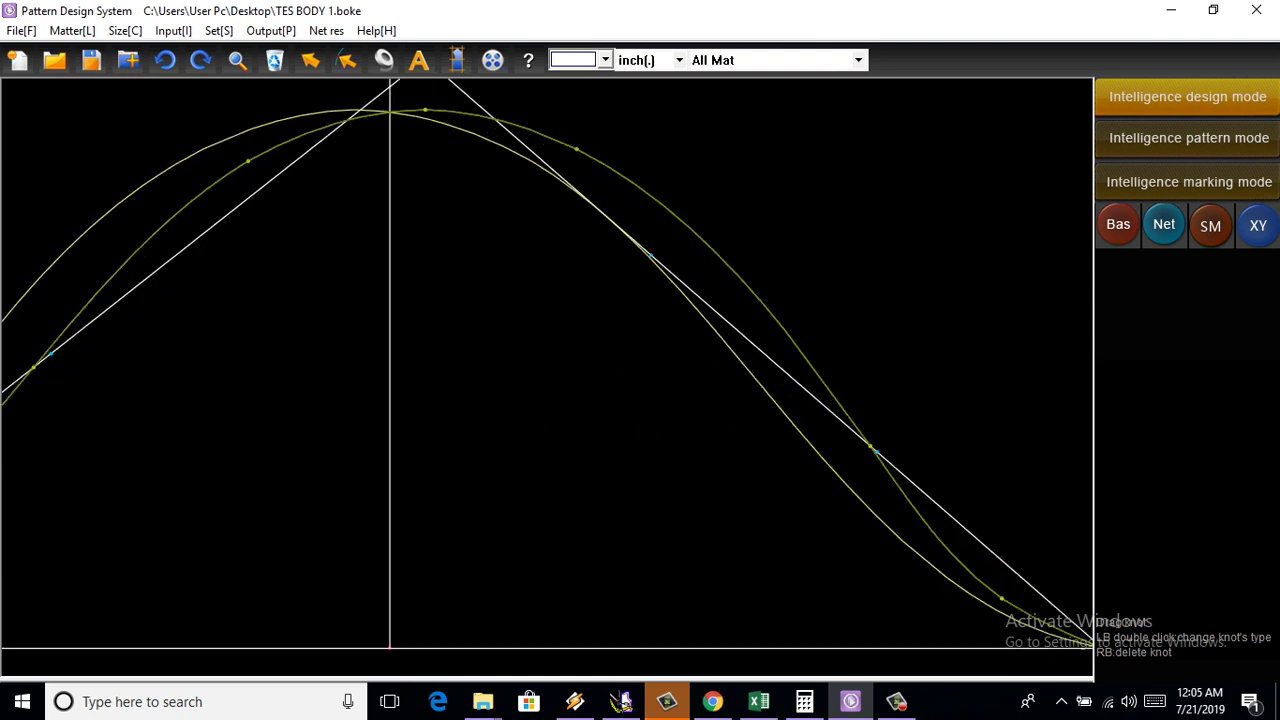
left_click_drag(576, 148, 474, 114)
scroll(547, 377, "down", 2)
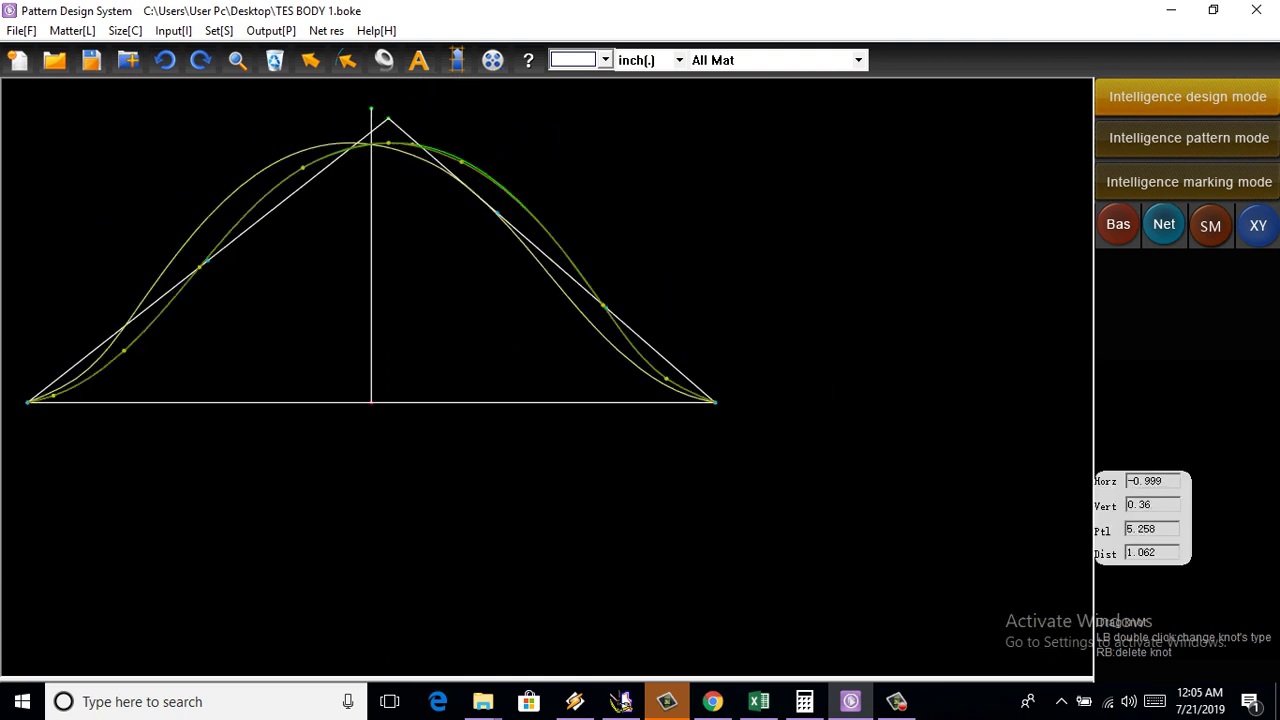
scroll(547, 377, "up", 2)
left_click_drag(338, 158, 440, 109)
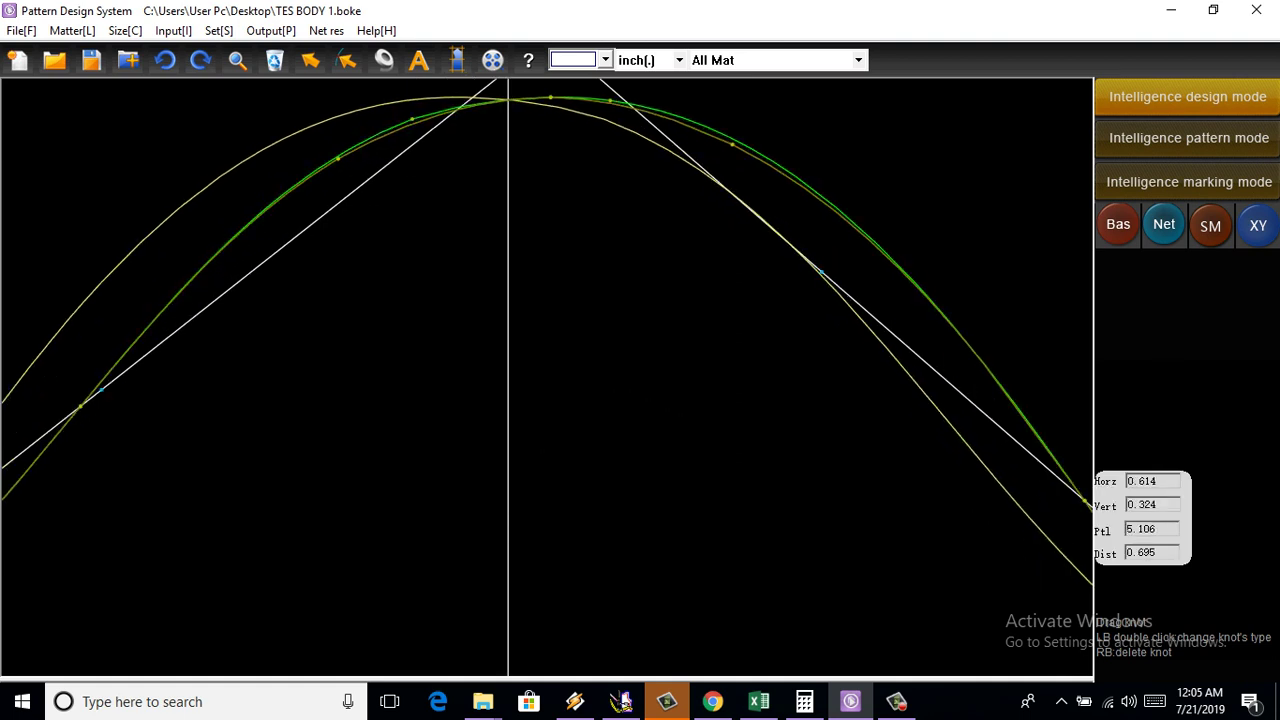
Adjust the knots near the cap top and lower ends so the curve eases into the base corners
scroll(547, 377, "down", 2)
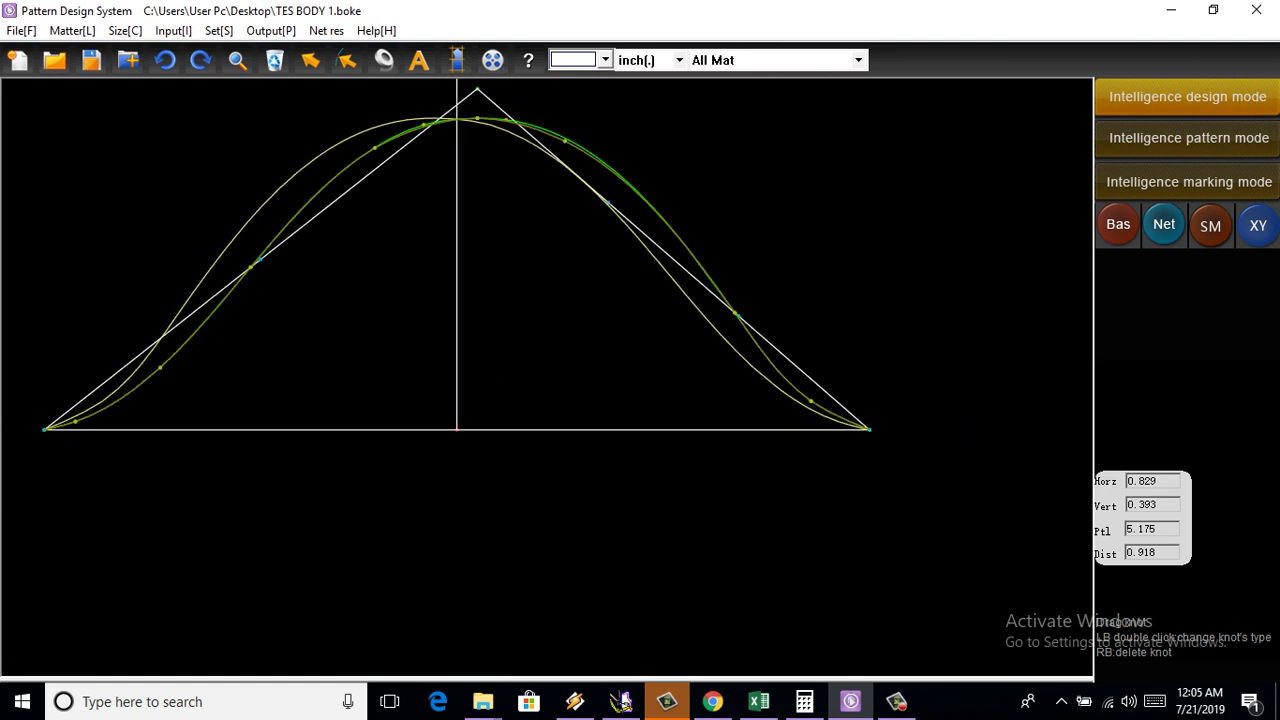
scroll(547, 377, "up", 2)
left_click_drag(362, 148, 351, 150)
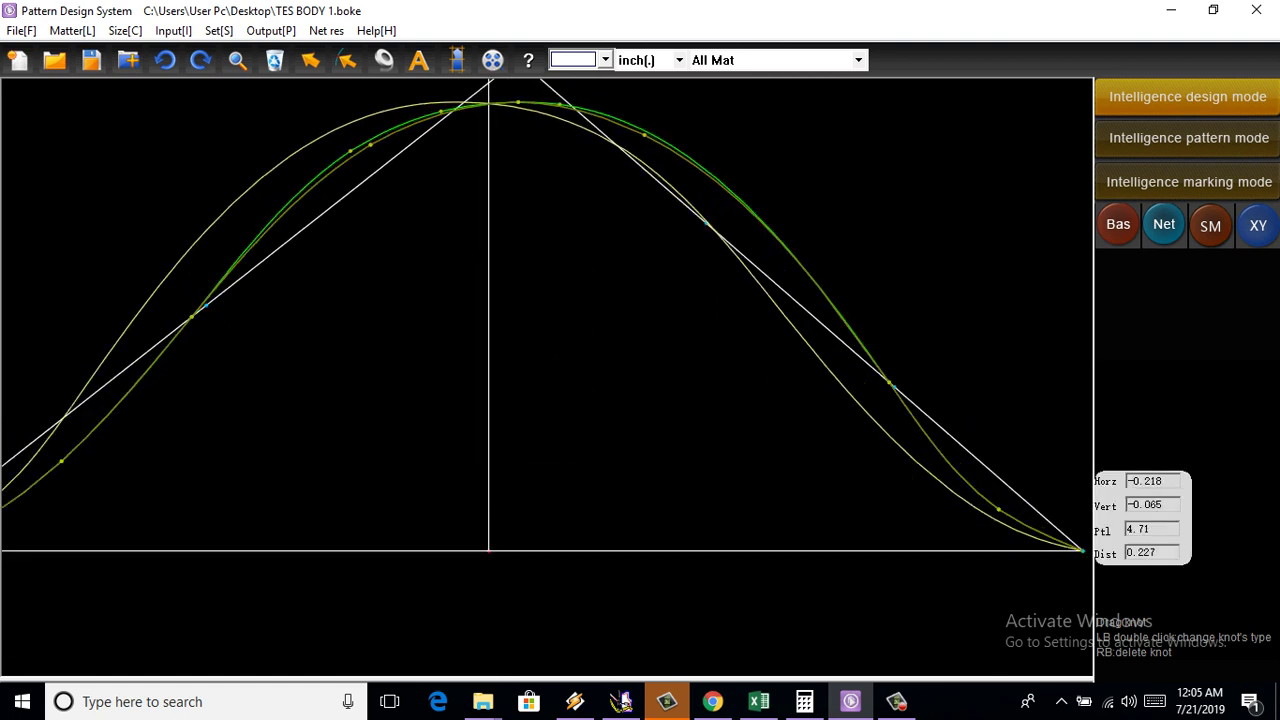
scroll(394, 133, "down", 2)
scroll(201, 318, "up", 3)
left_click_drag(196, 332, 198, 336)
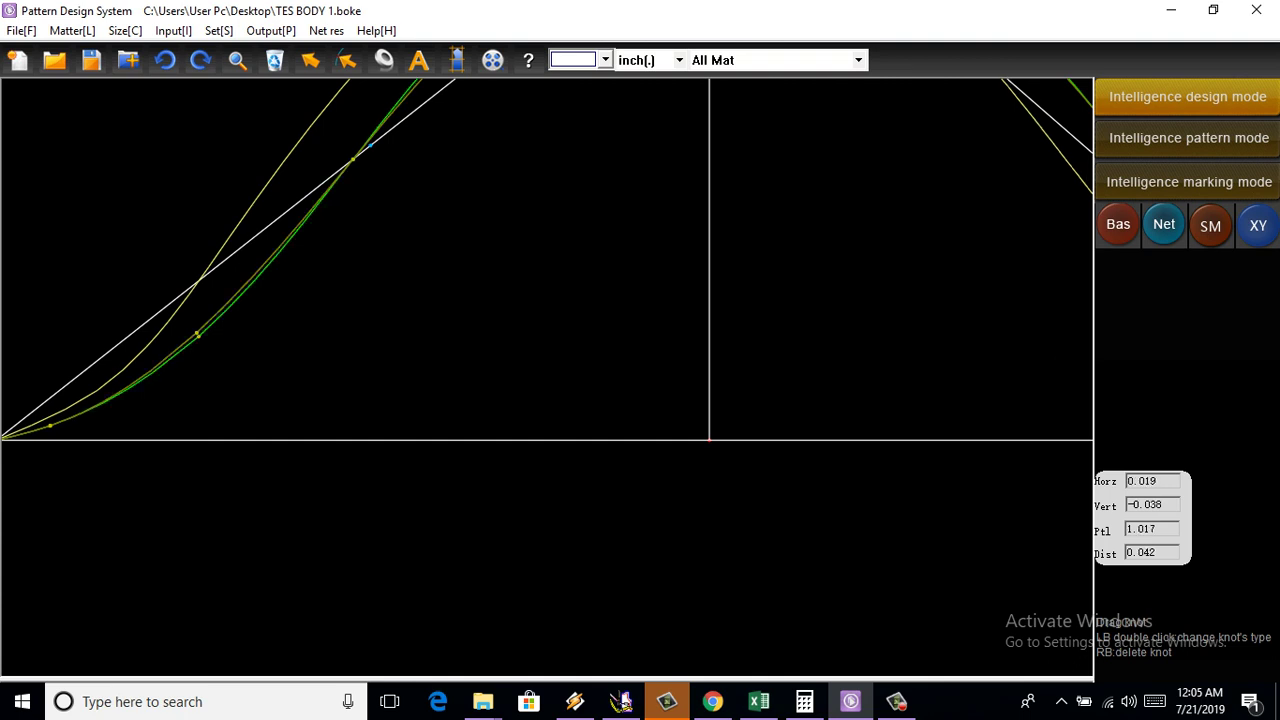
scroll(65, 263, "down", 1)
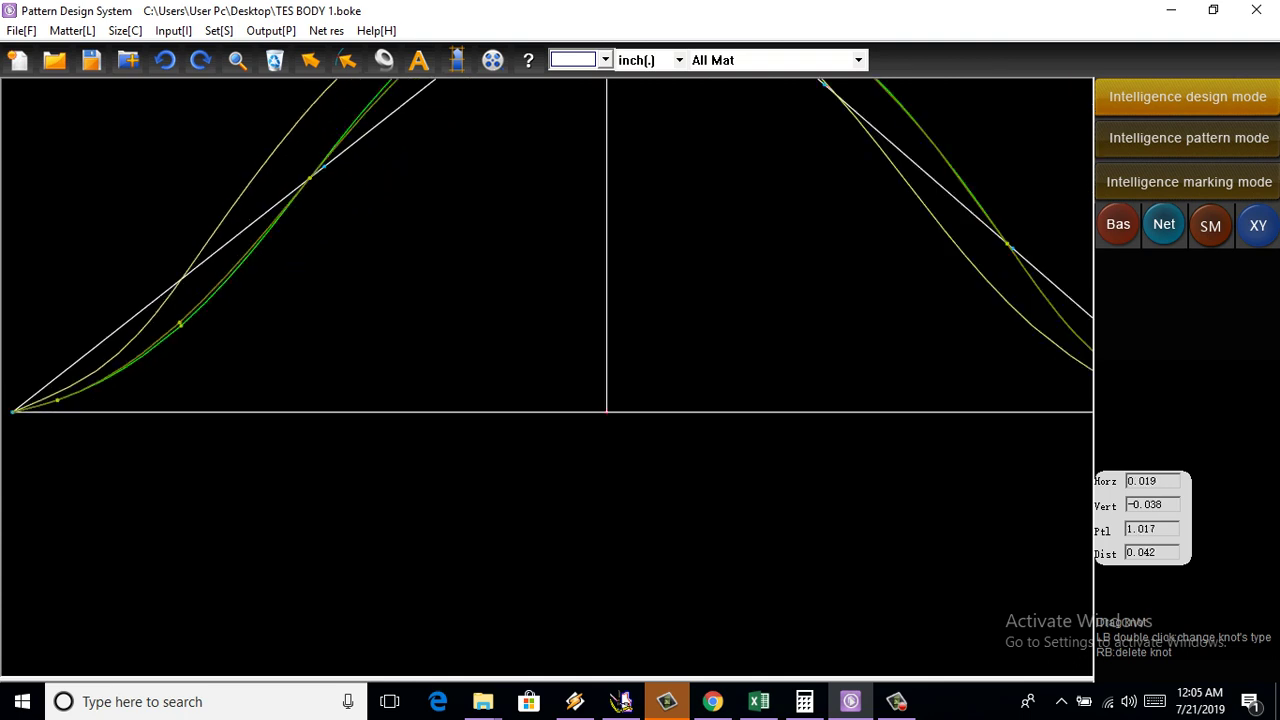
scroll(124, 397, "down", 2)
scroll(850, 470, "up", 3)
scroll(850, 470, "up", 1)
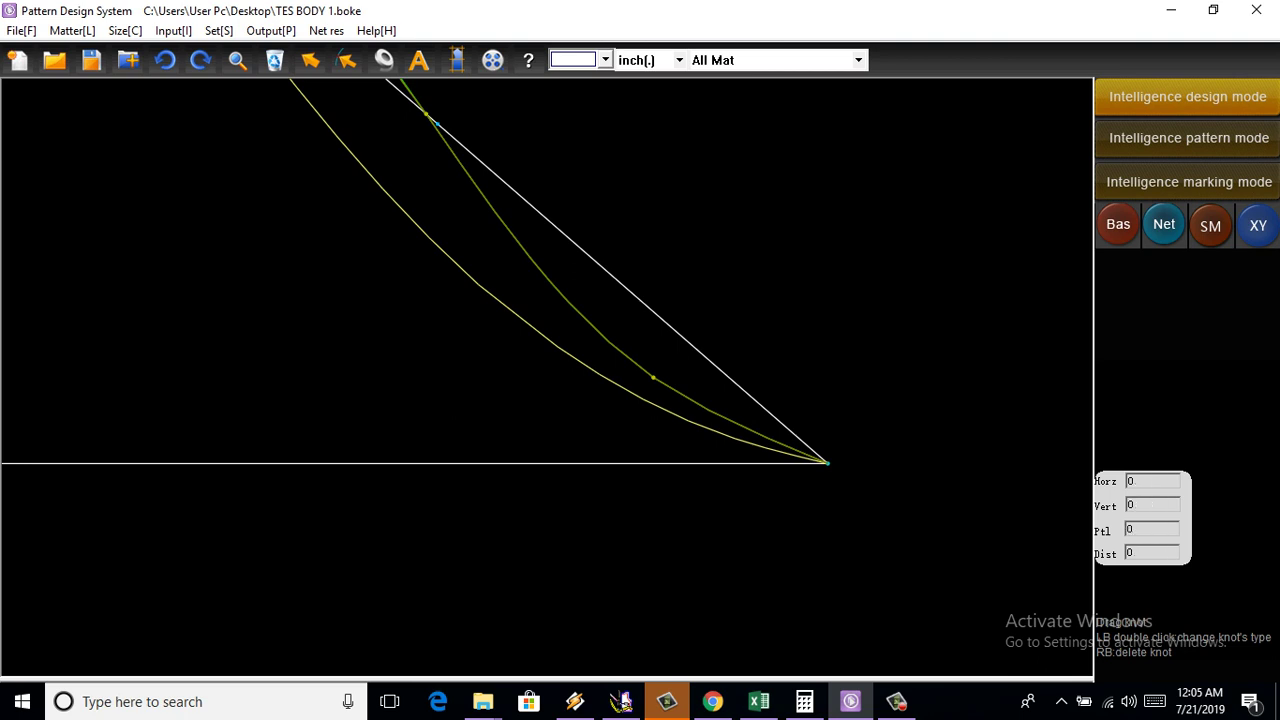
left_click_drag(653, 377, 691, 407)
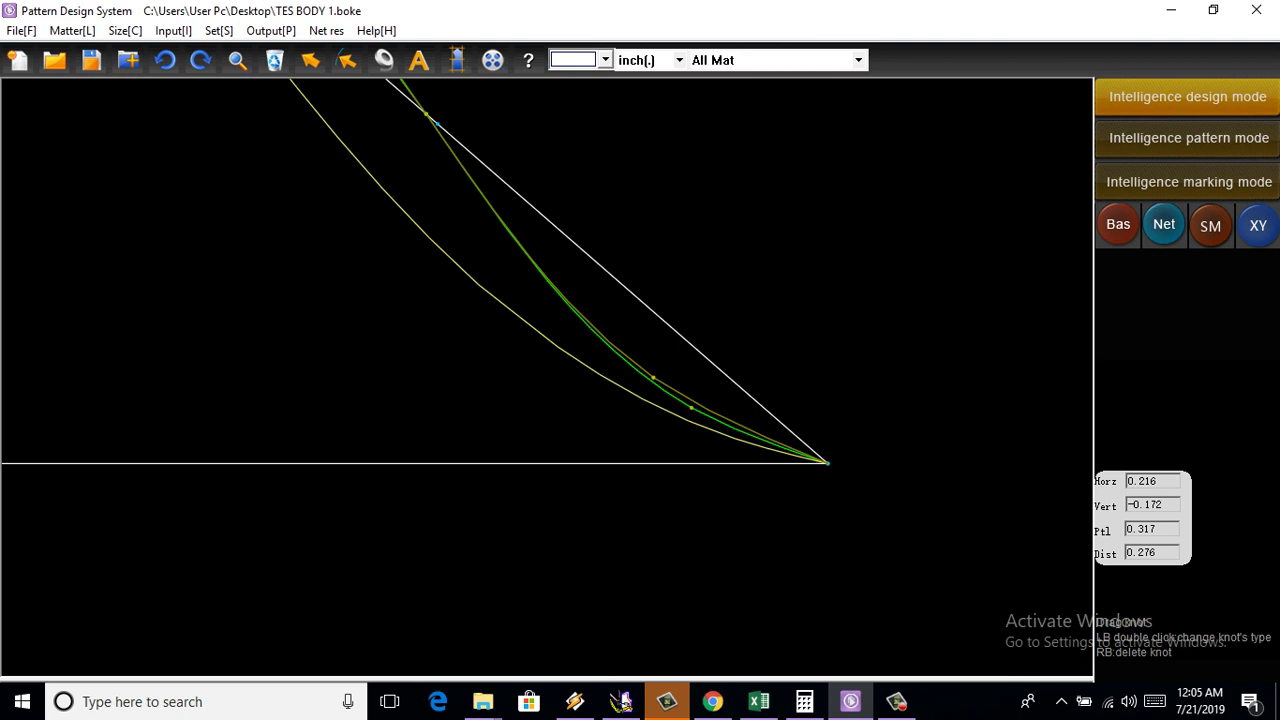
scroll(830, 465, "down", 2)
scroll(860, 465, "up", 2)
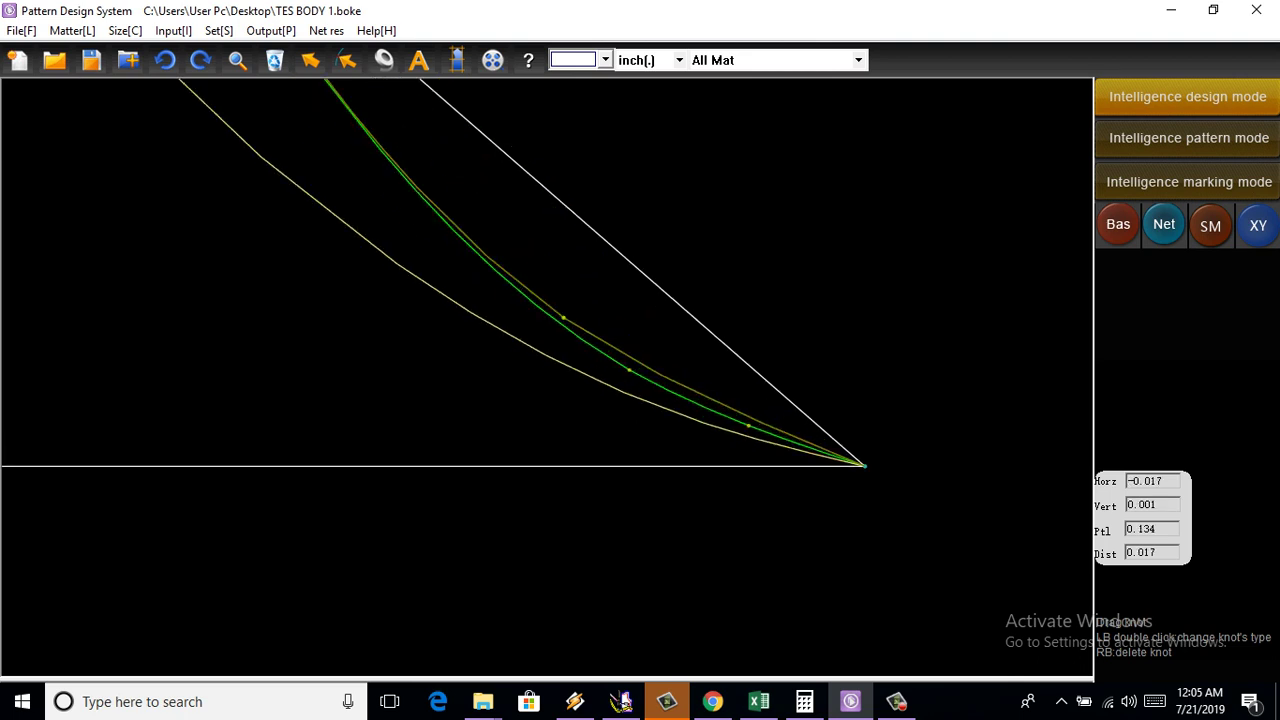
scroll(865, 465, "down", 3)
scroll(865, 465, "down", 2)
Finish the cap reshaping and delete the duplicate yellow cap curve, leaving the white one
key("Escape")
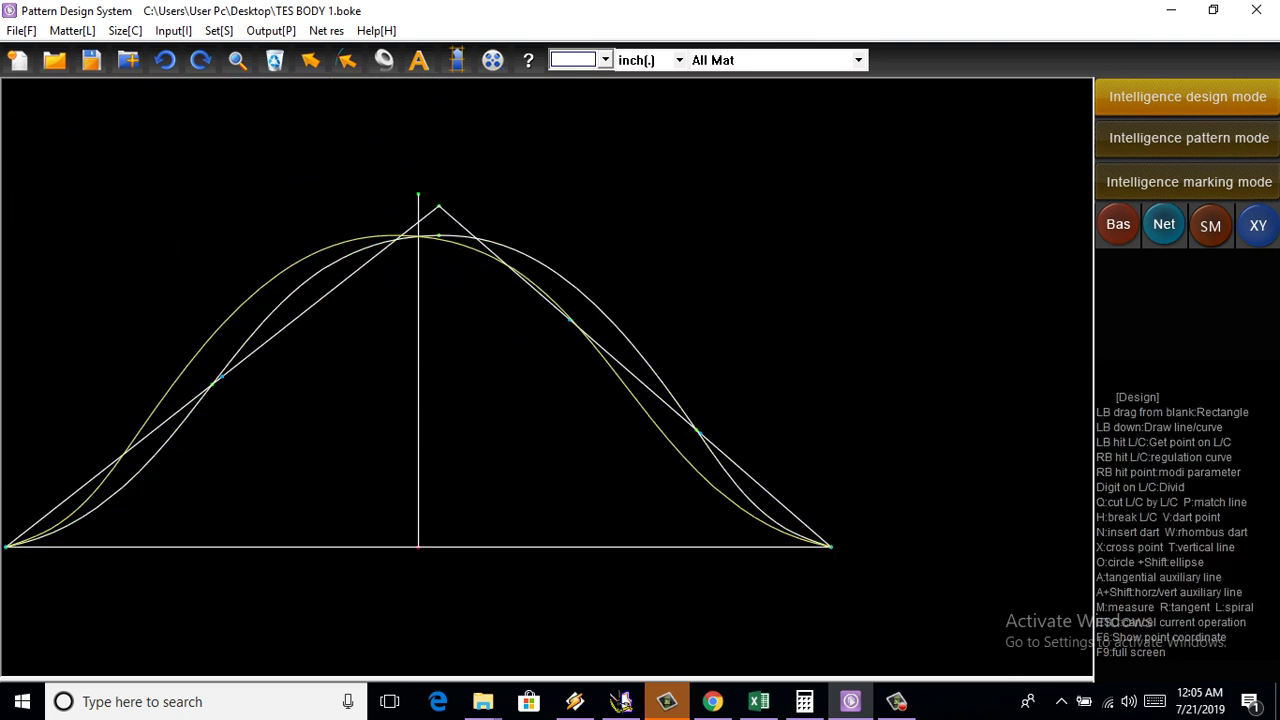
scroll(455, 252, "up", 1)
left_click(275, 60)
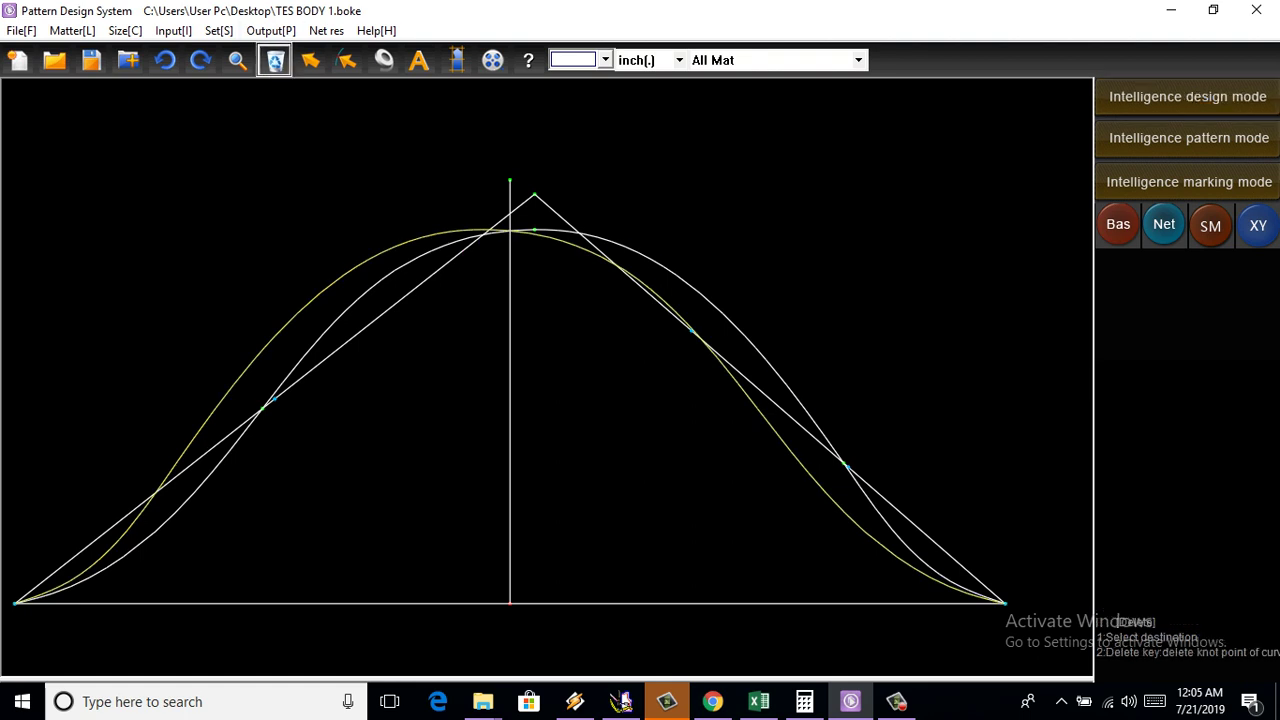
scroll(330, 280, "up", 1)
key("Delete")
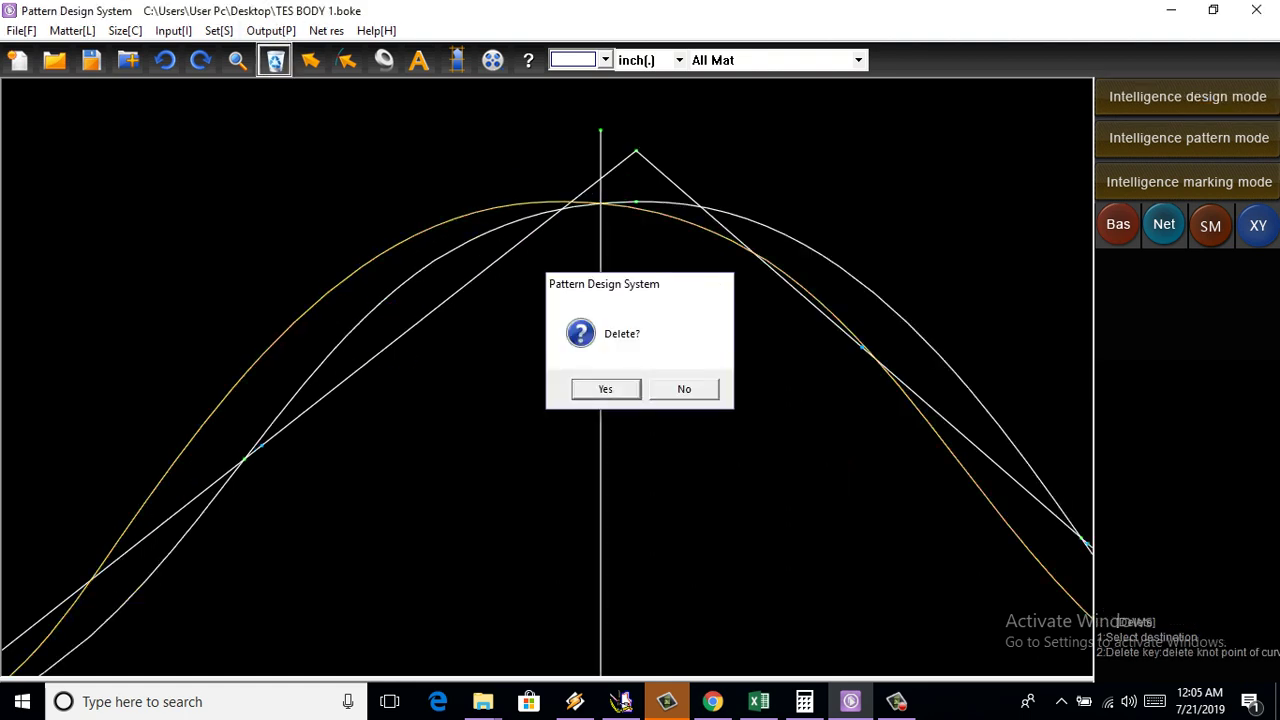
key("Return")
key("Return")
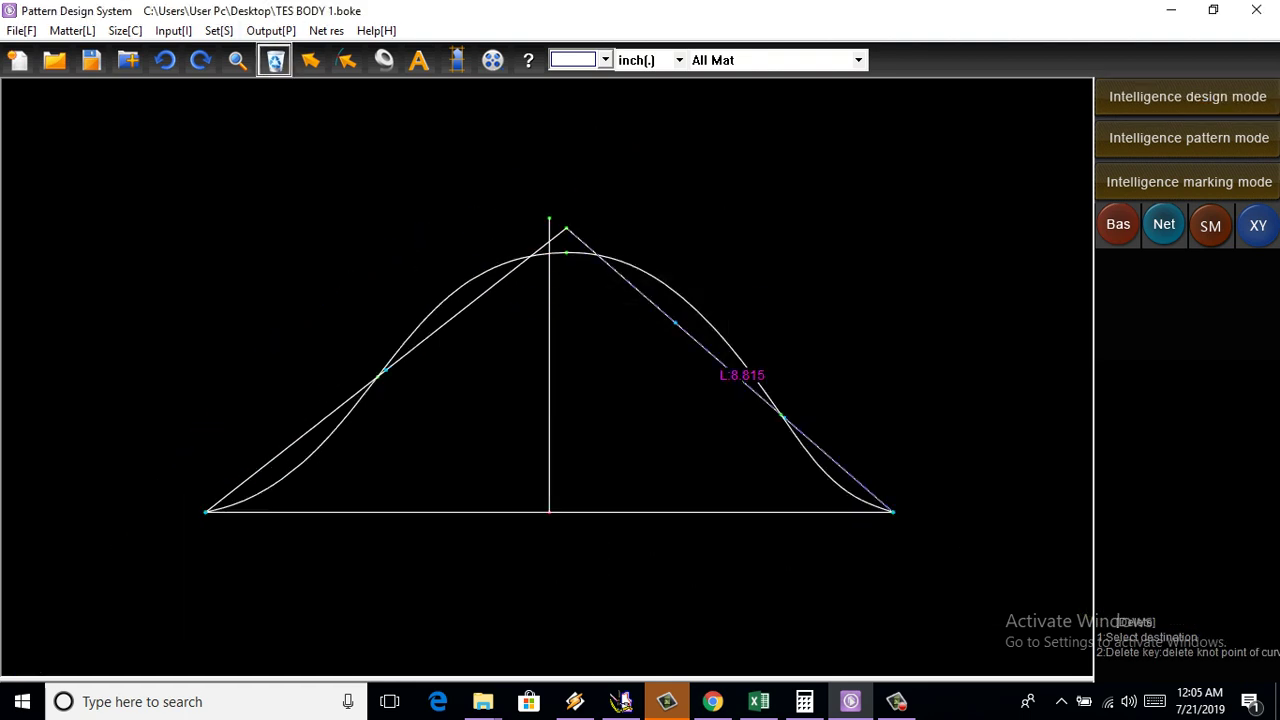
scroll(591, 317, "up", 1)
scroll(480, 300, "down", 2)
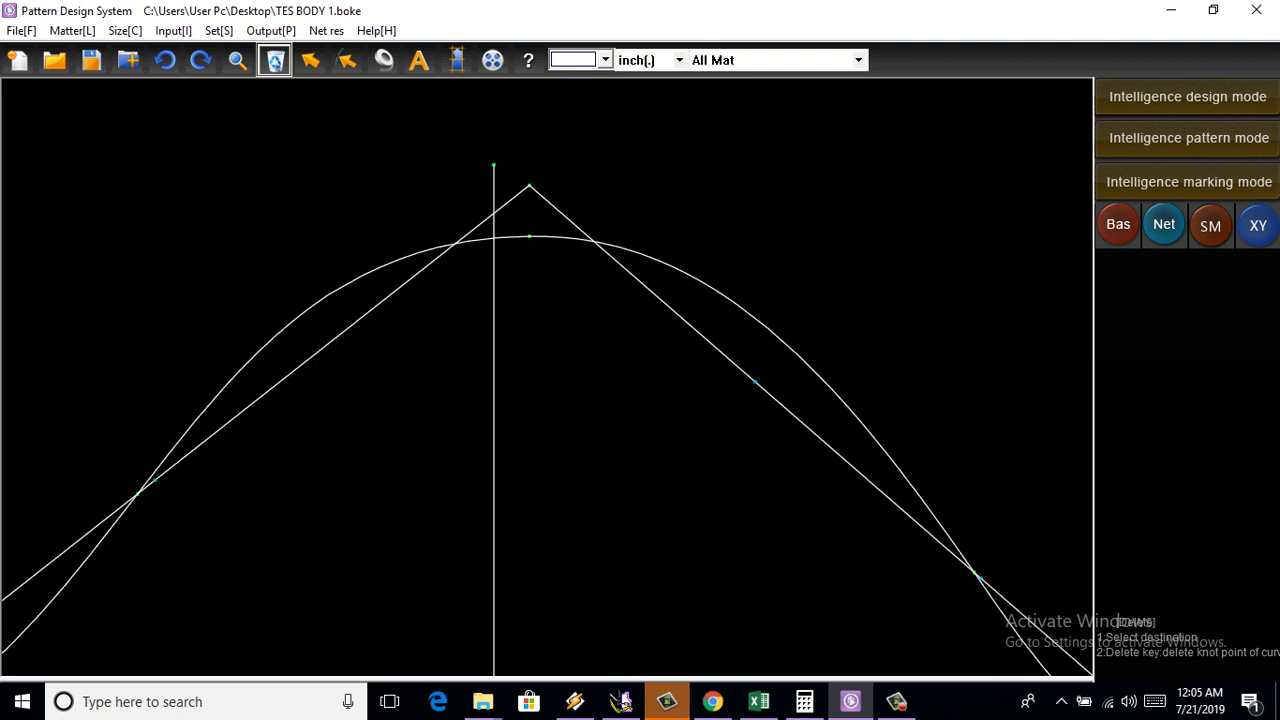
key("Escape")
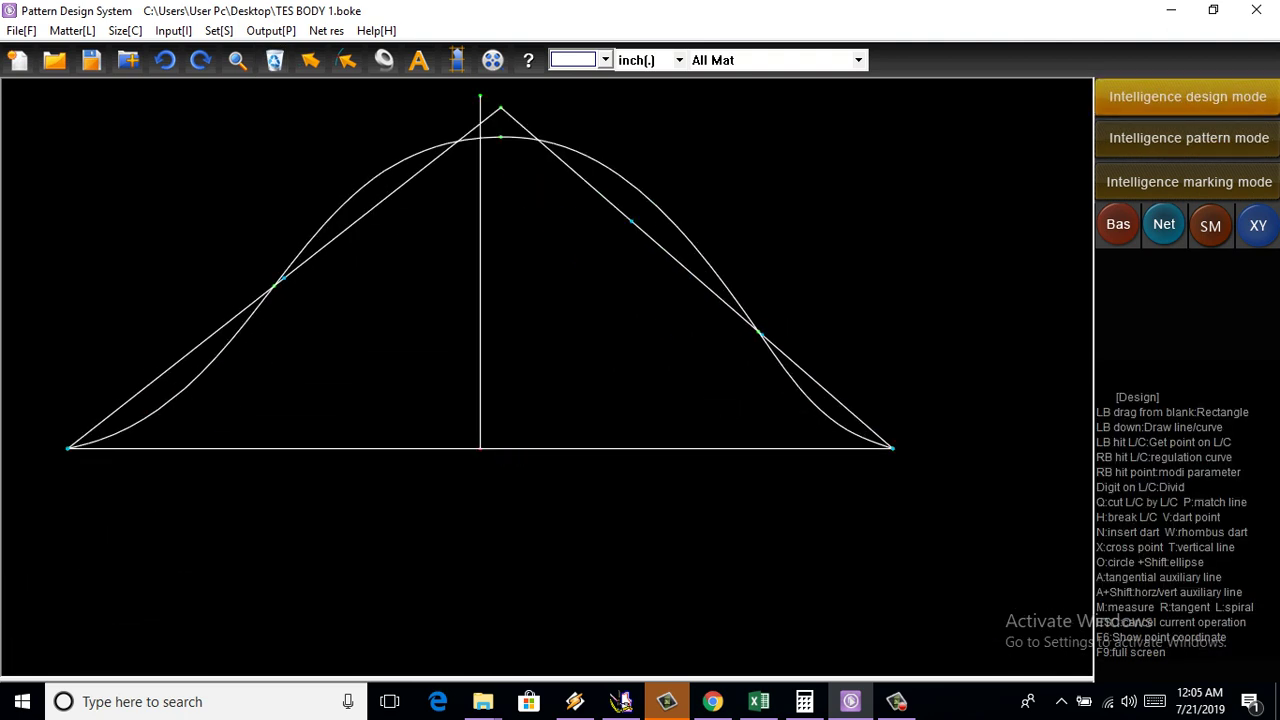
Draw a first vertical line down from the cap peak, then undo it
left_click(500, 135)
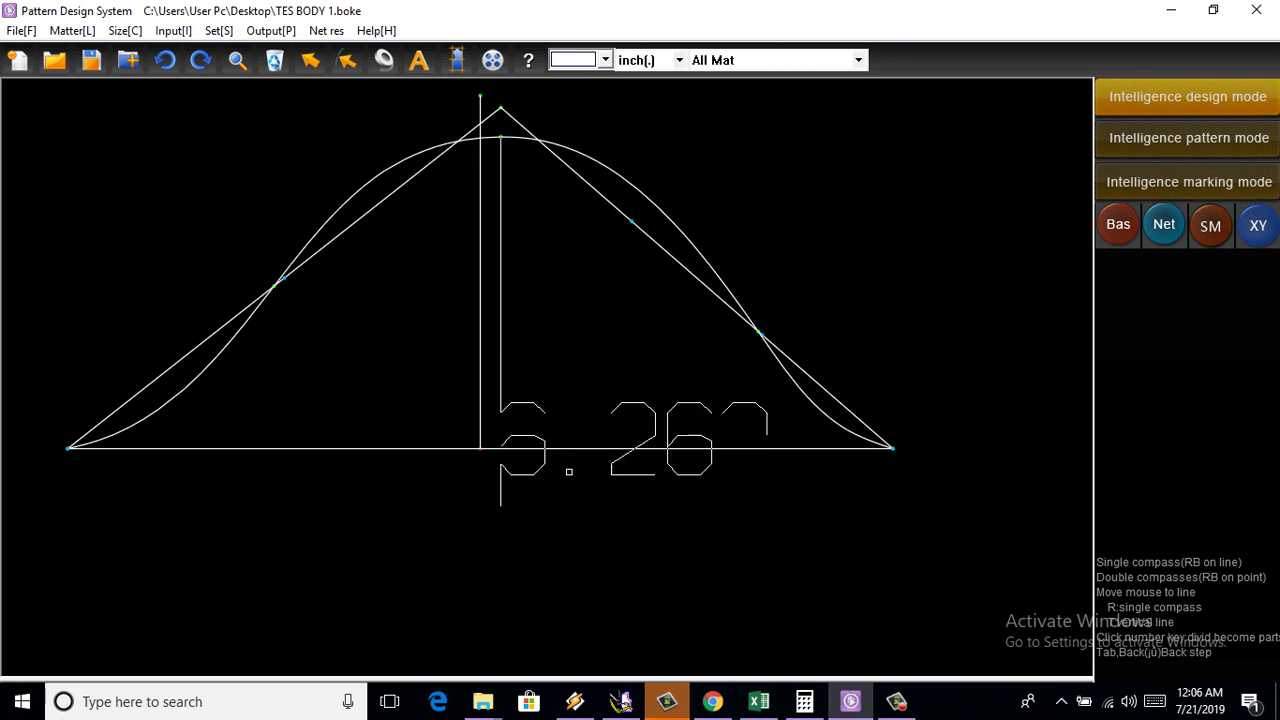
right_click(569, 523)
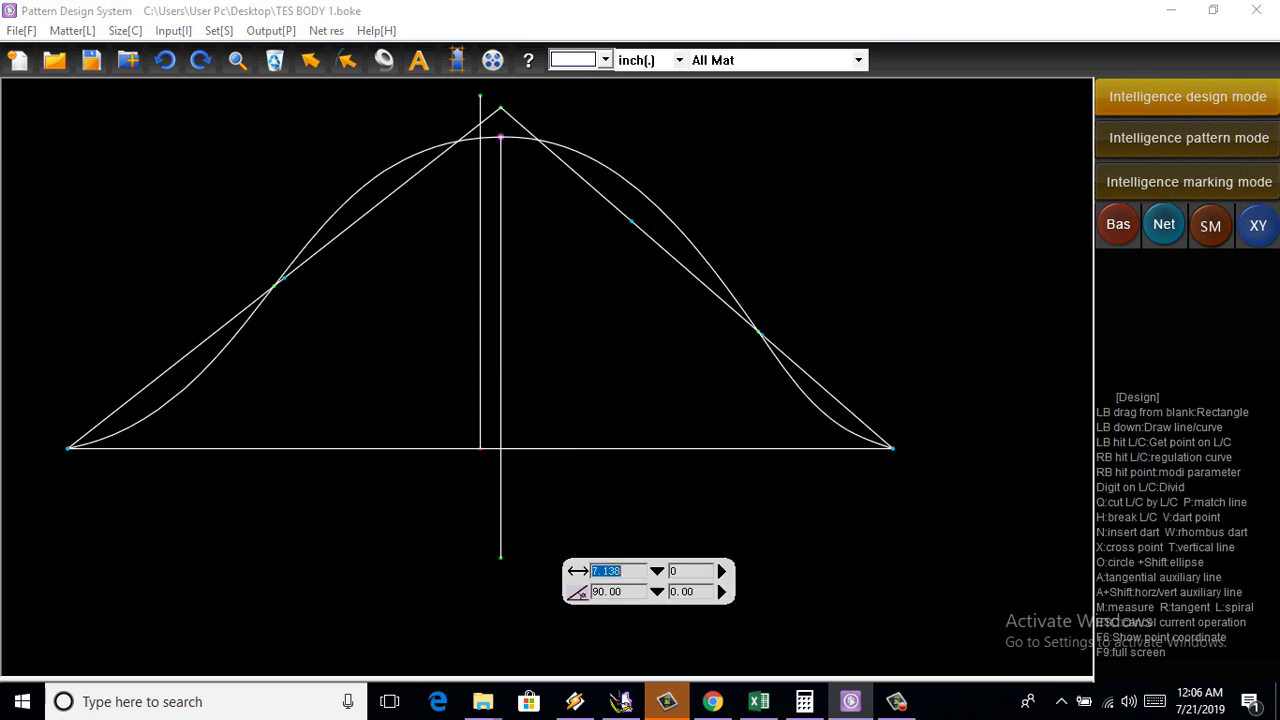
scroll(620, 576, "up", 2)
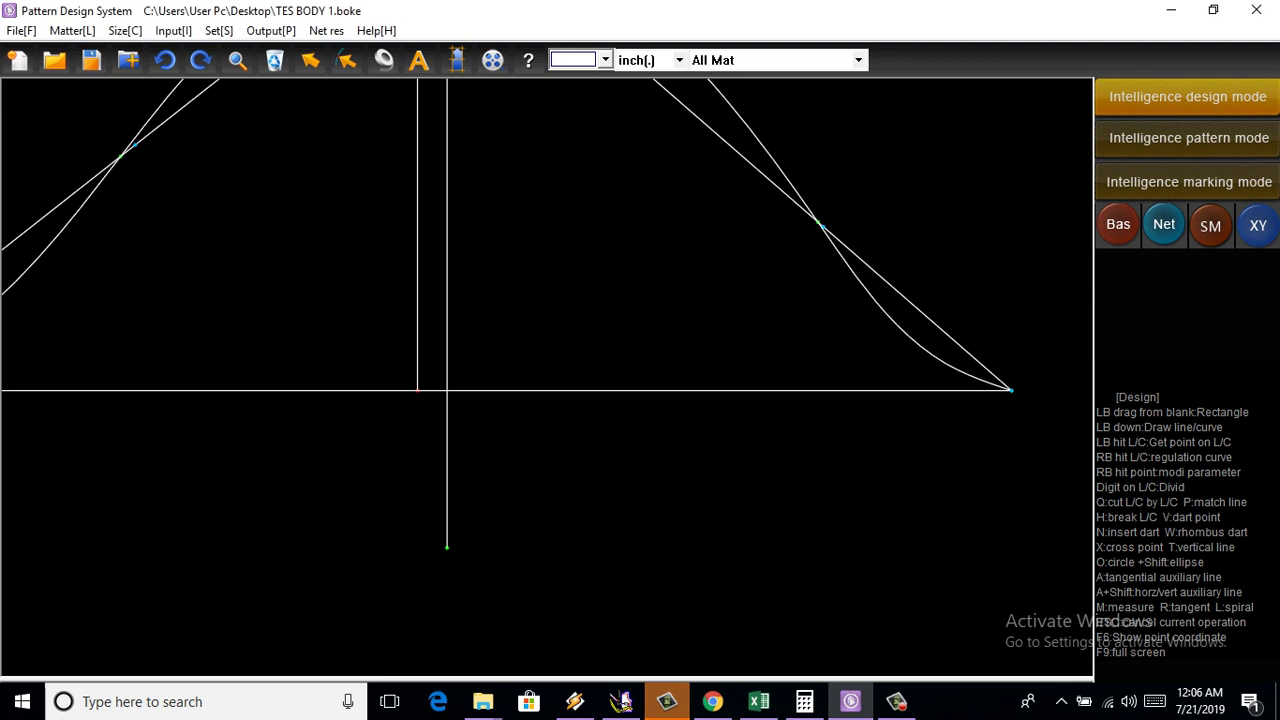
key("ctrl+z")
Redraw the vertical line from the cap peak, ending 0.833 in below the base line
scroll(546, 400, "down", 1)
scroll(546, 400, "up", 1)
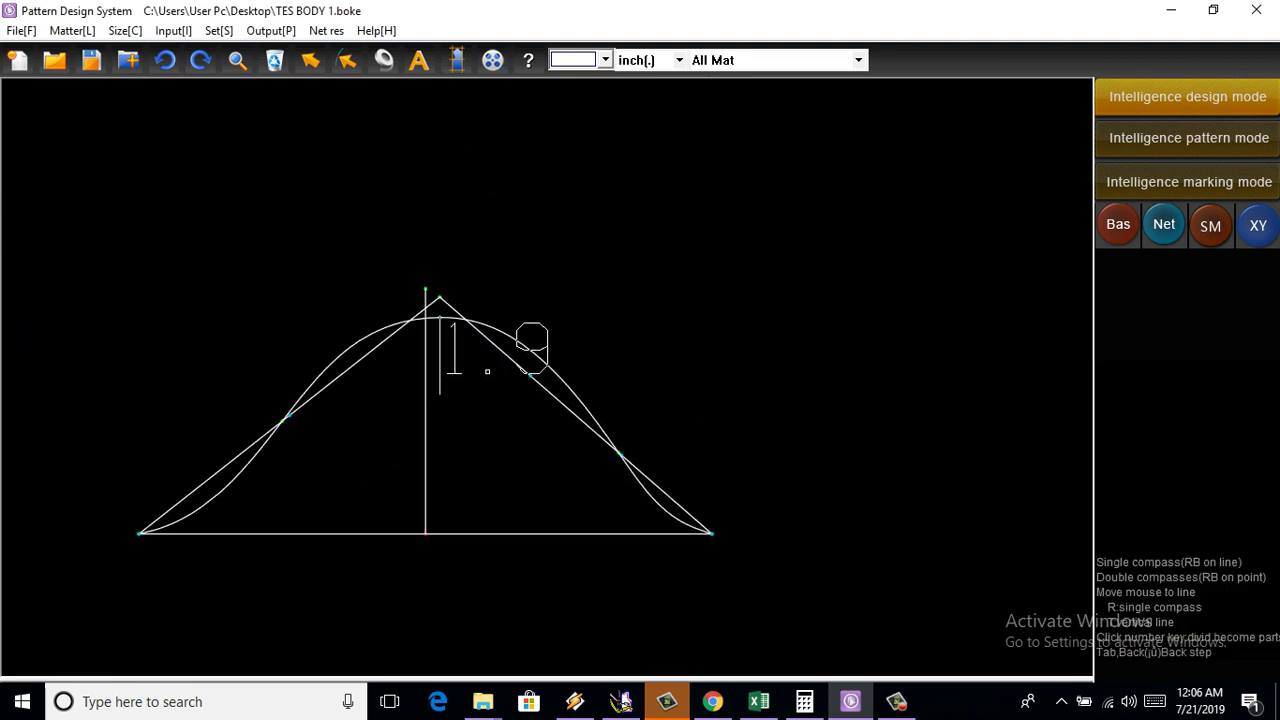
scroll(434, 388, "down", 3)
scroll(443, 463, "up", 2)
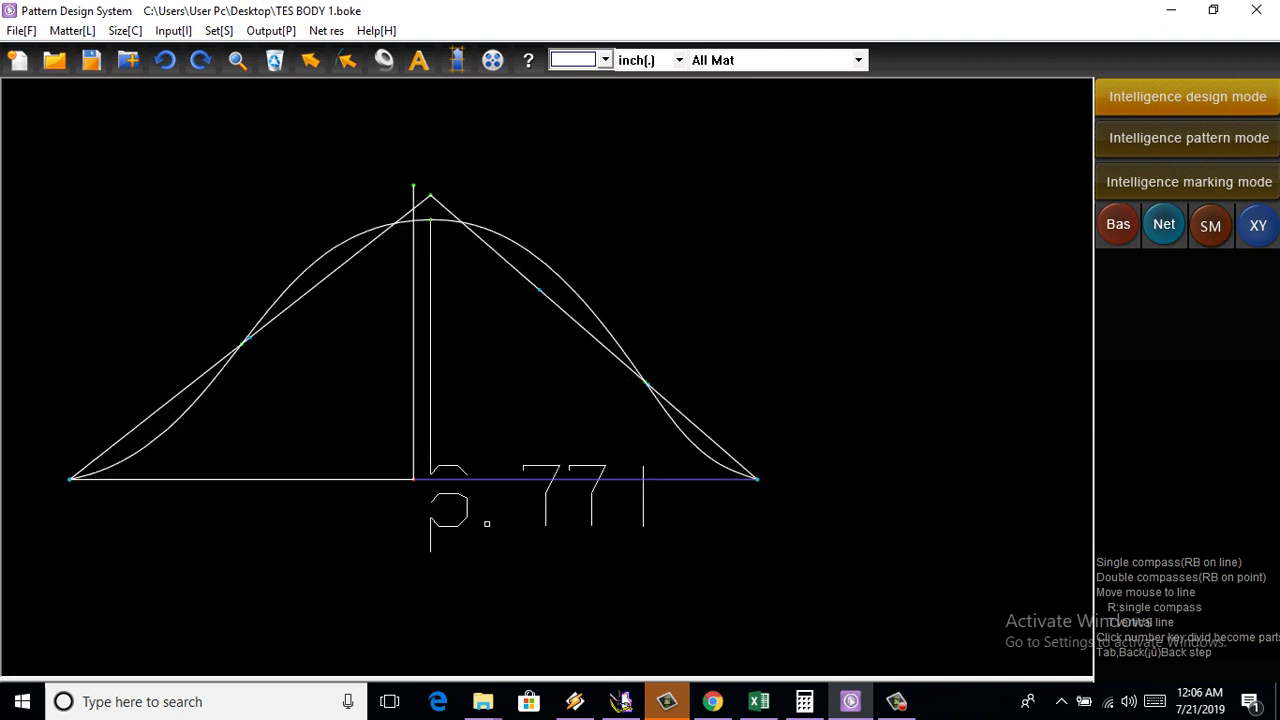
left_click(430, 554)
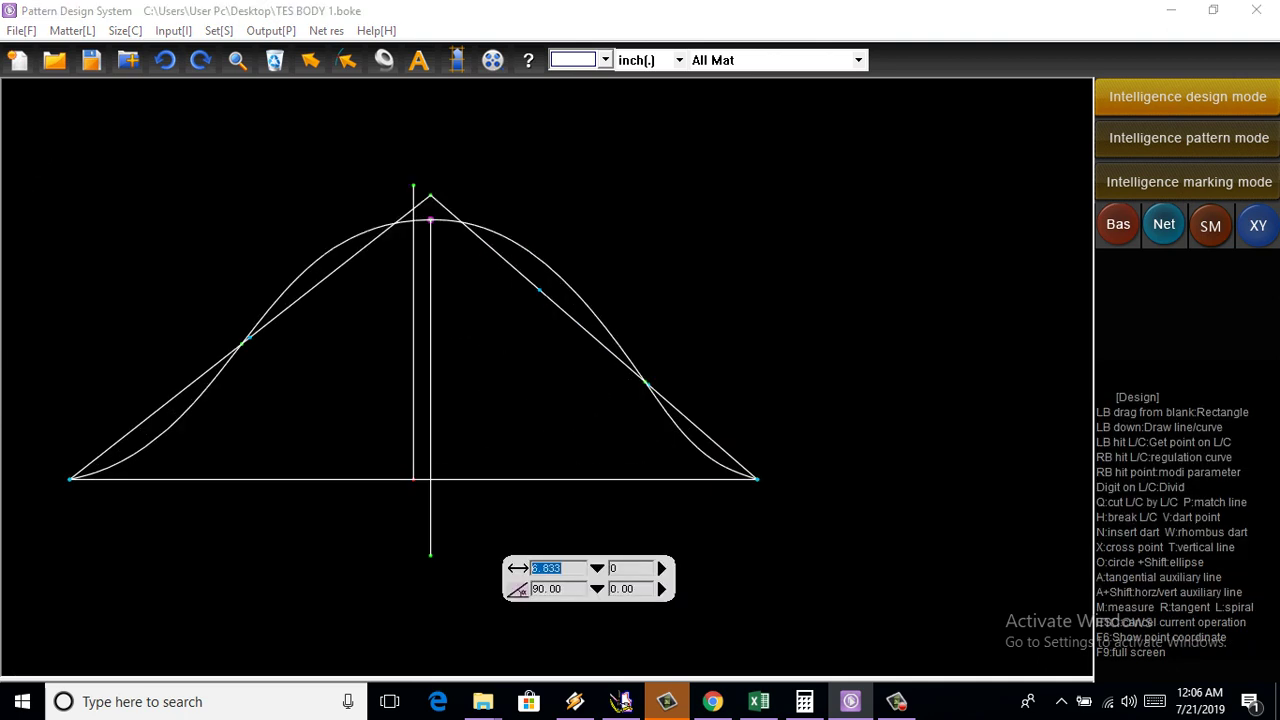
key("Return")
scroll(430, 500, "up", 2)
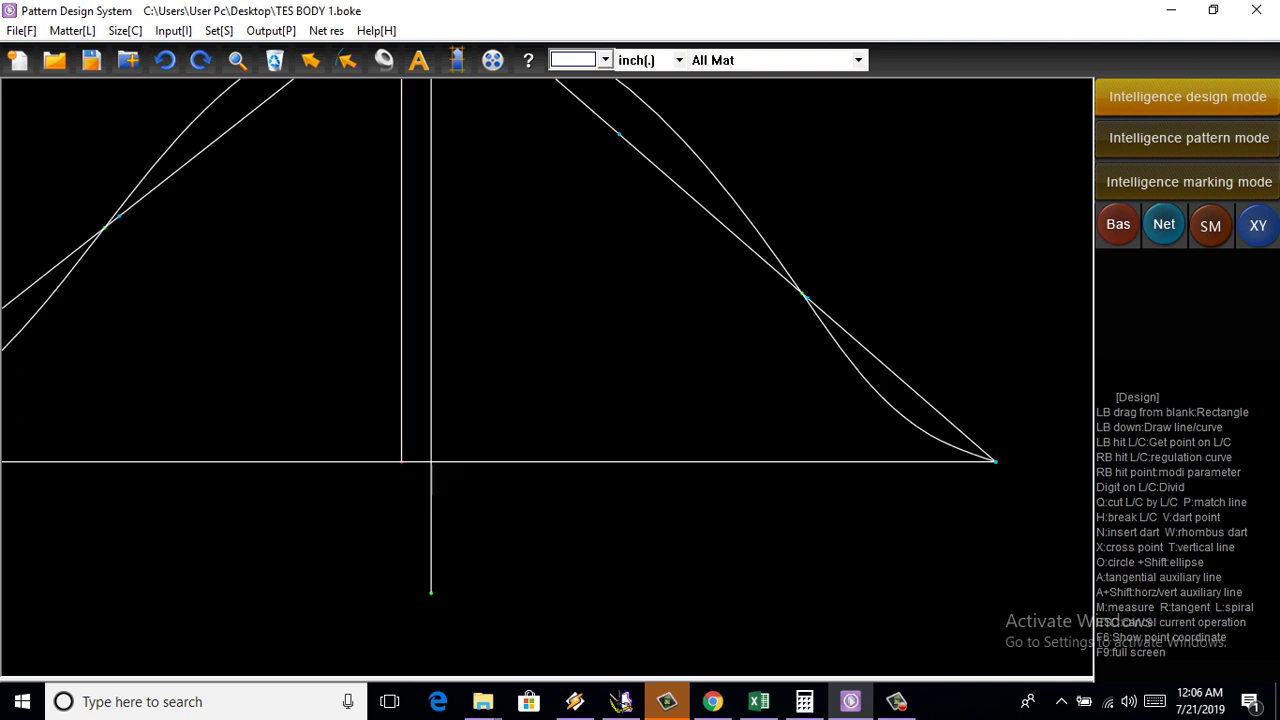
scroll(395, 510, "down", 5)
scroll(449, 185, "up", 1)
scroll(449, 185, "up", 5)
scroll(420, 300, "up", 1)
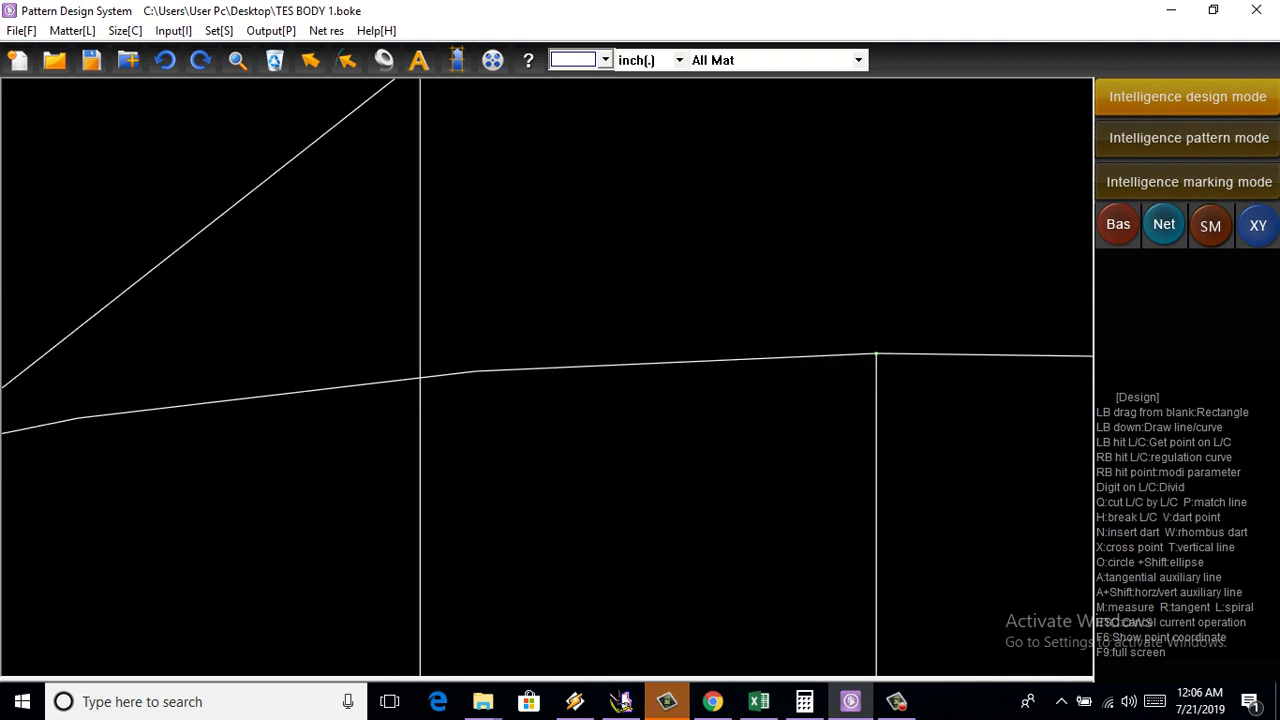
scroll(472, 288, "down", 3)
scroll(481, 245, "down", 4)
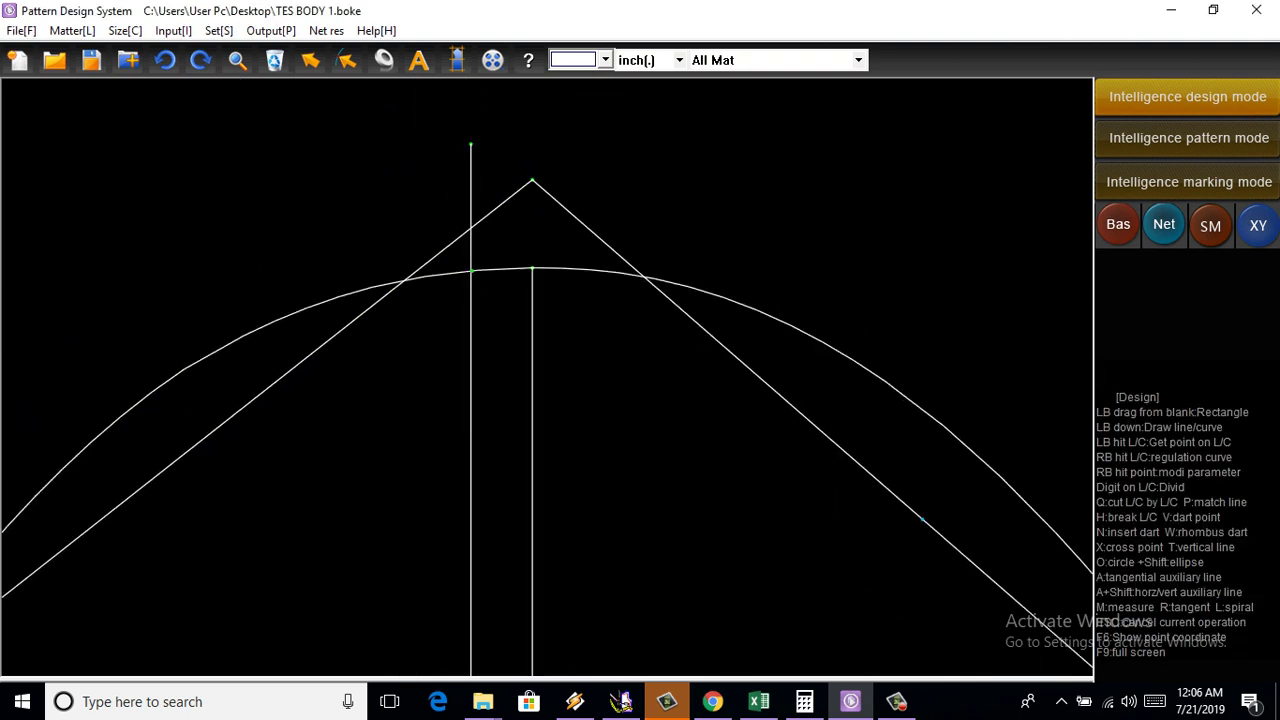
key("m")
scroll(463, 272, "down", 3)
Measure the left vertical line, which reads 5.987
scroll(490, 290, "down", 3)
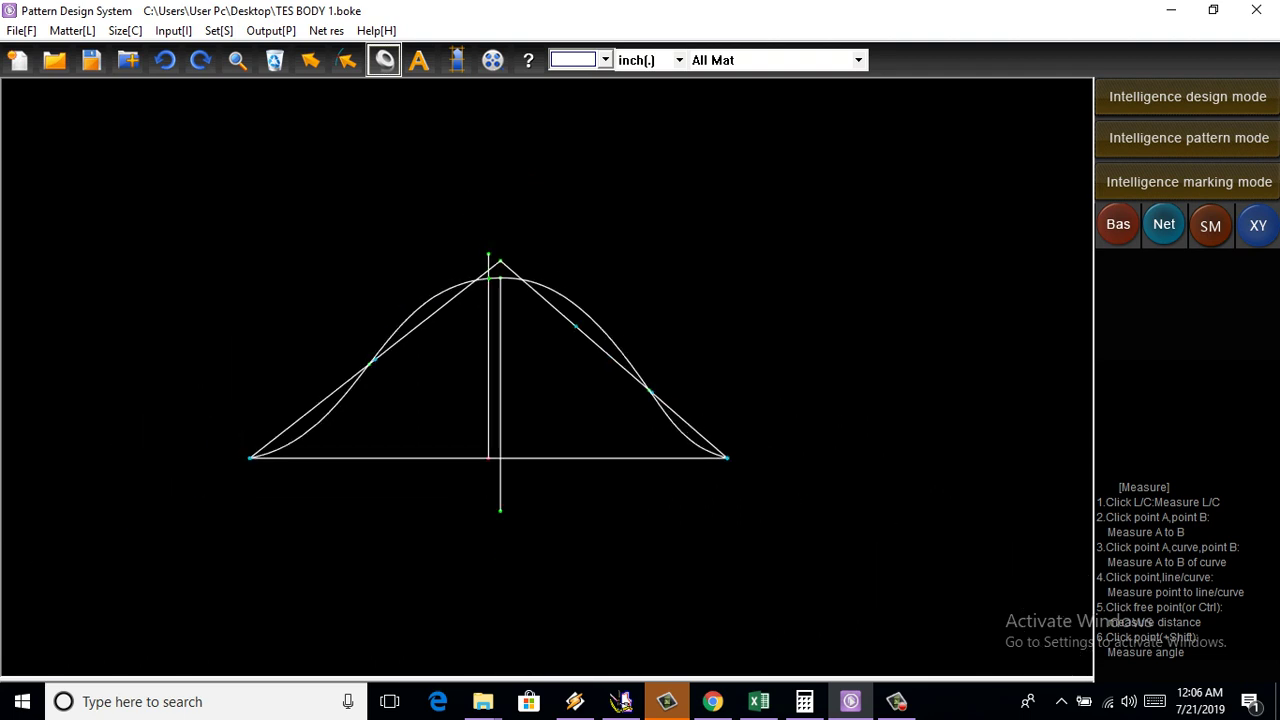
scroll(490, 380, "up", 2)
left_click(477, 305)
scroll(495, 230, "up", 2)
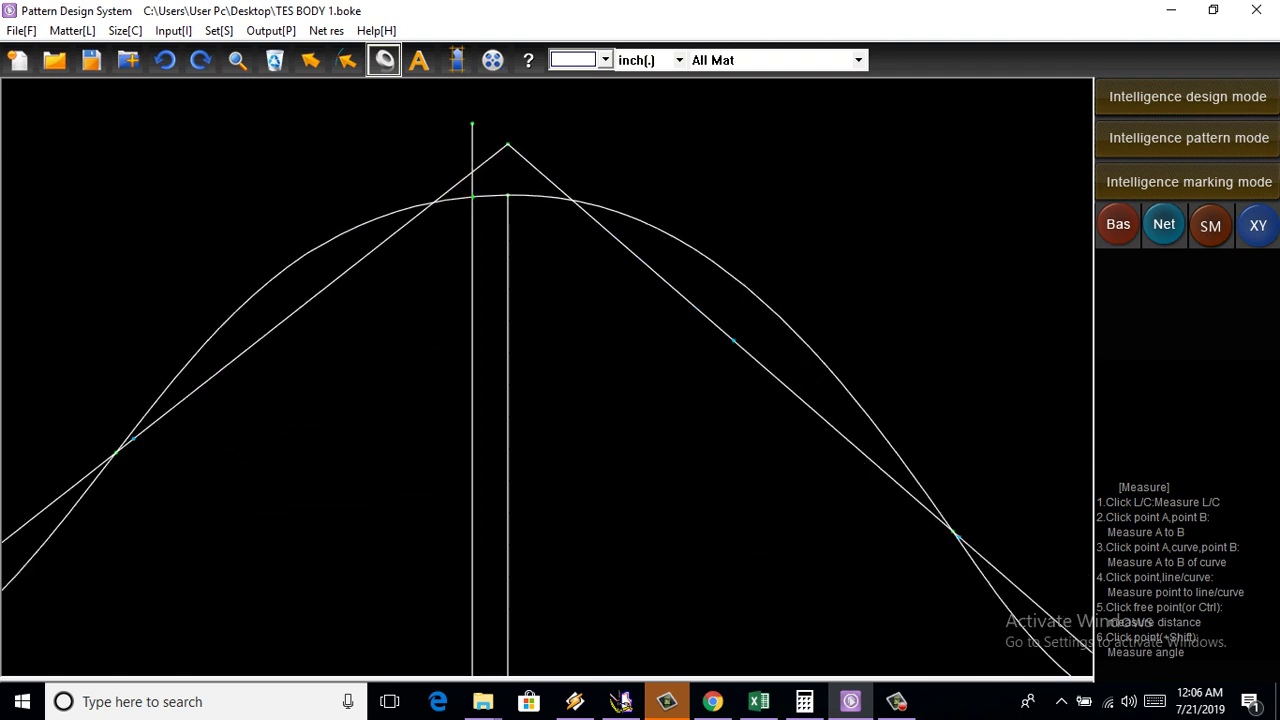
scroll(495, 230, "down", 2)
scroll(495, 230, "up", 2)
left_click(1187, 96)
scroll(492, 224, "up", 3)
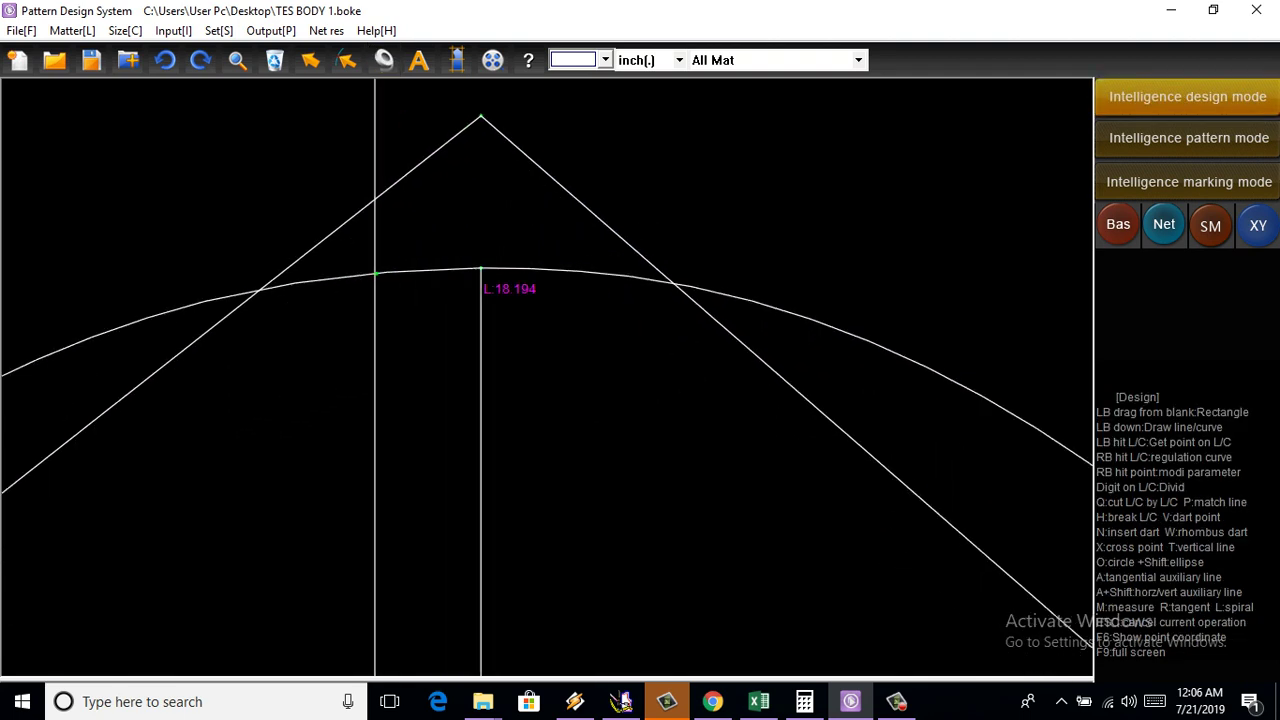
Mark a point on the cap curve just left of the apex near the centre line
left_click(481, 272)
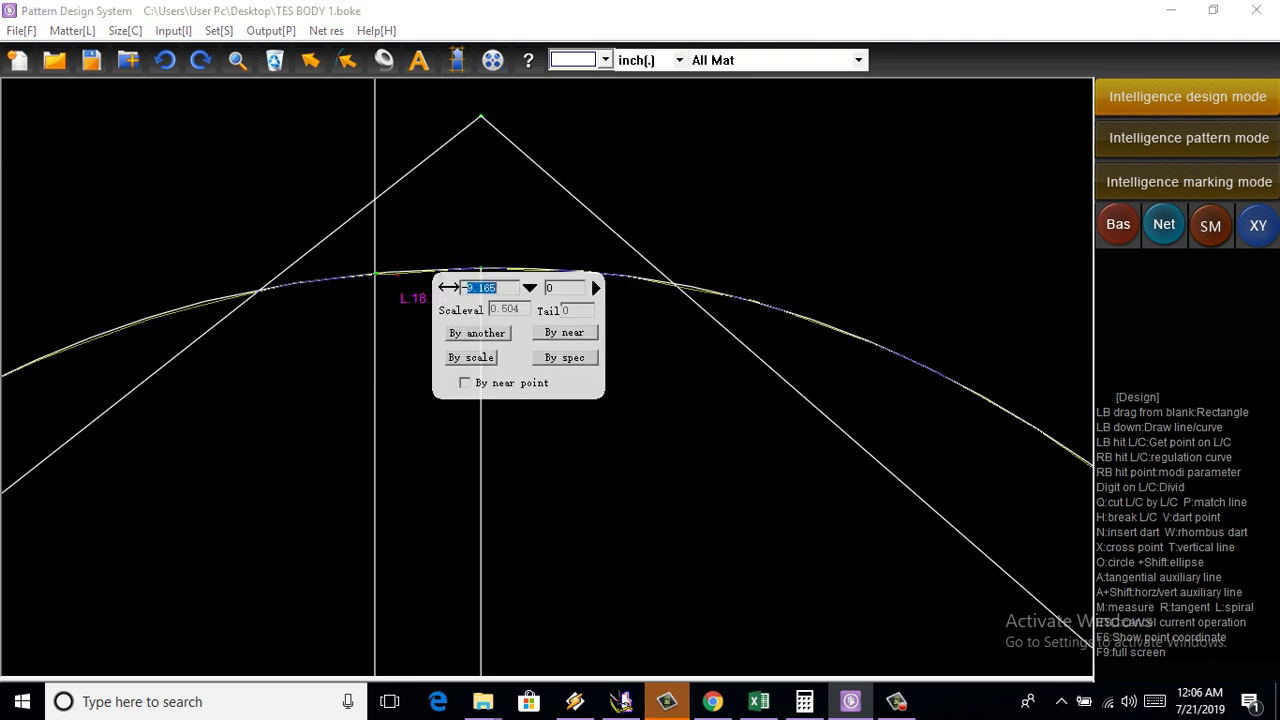
key("Escape")
scroll(410, 275, "up", 1)
left_click(416, 276)
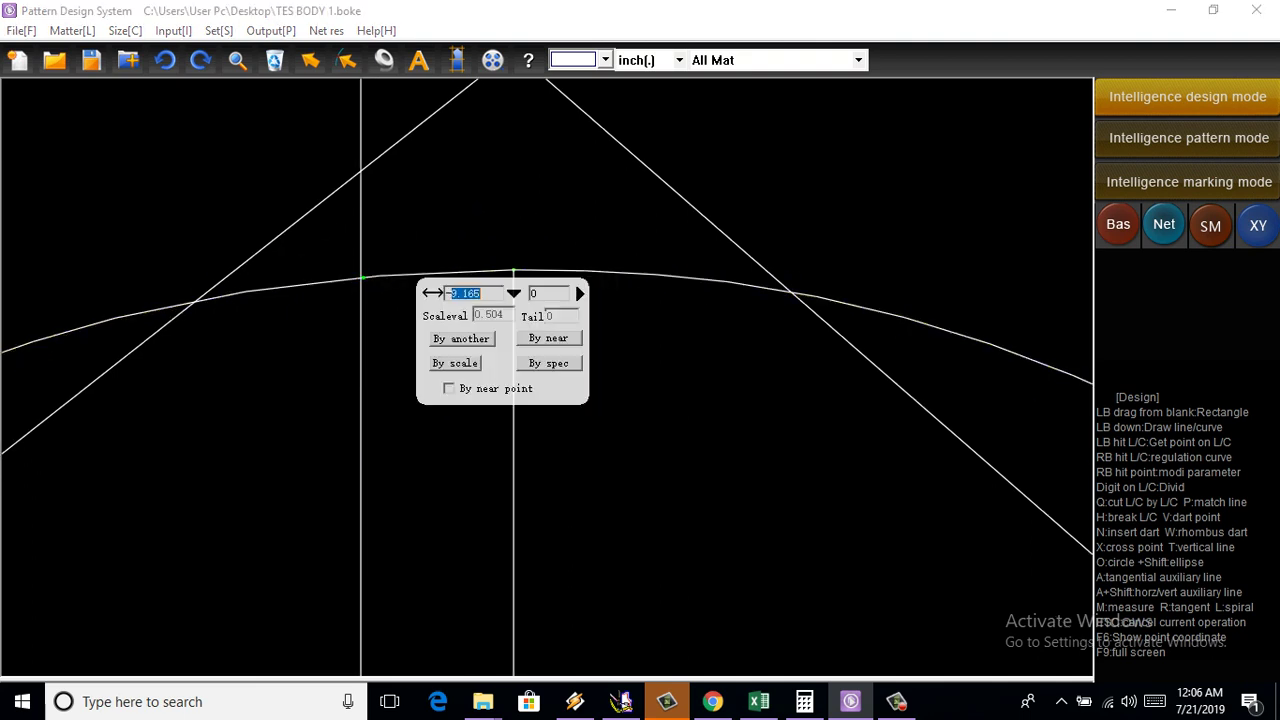
key("Escape")
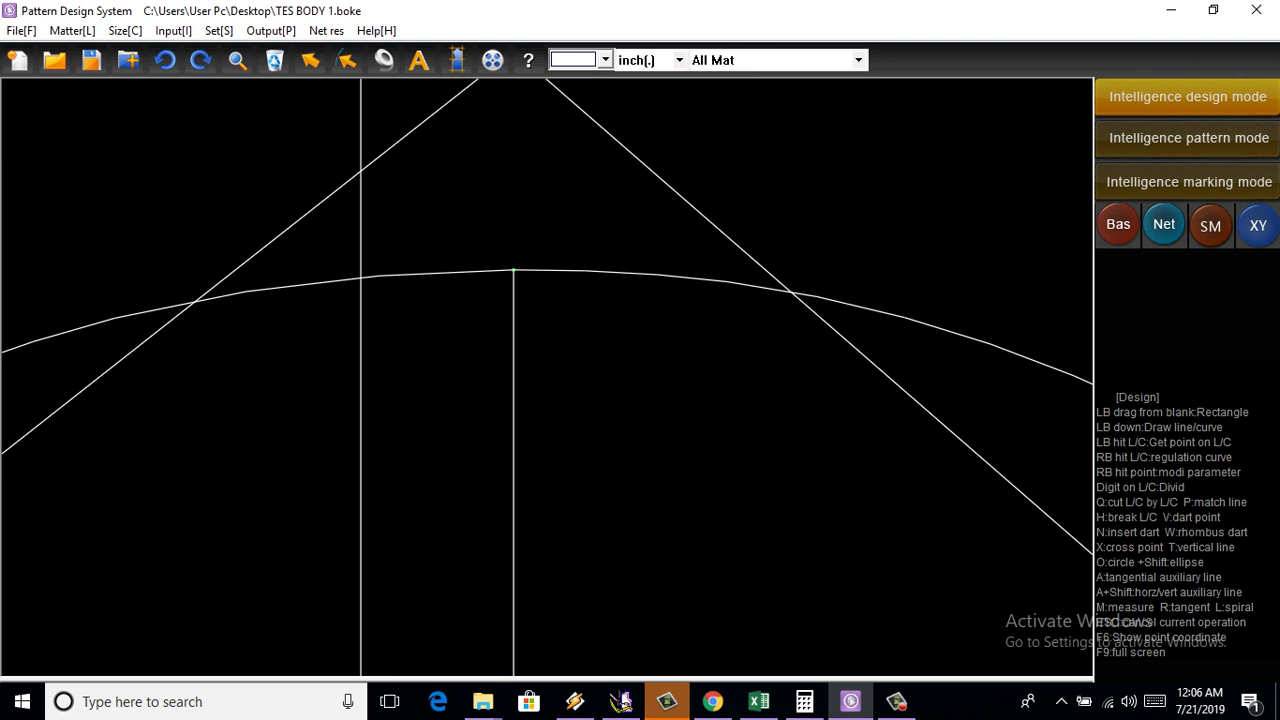
left_click(476, 271)
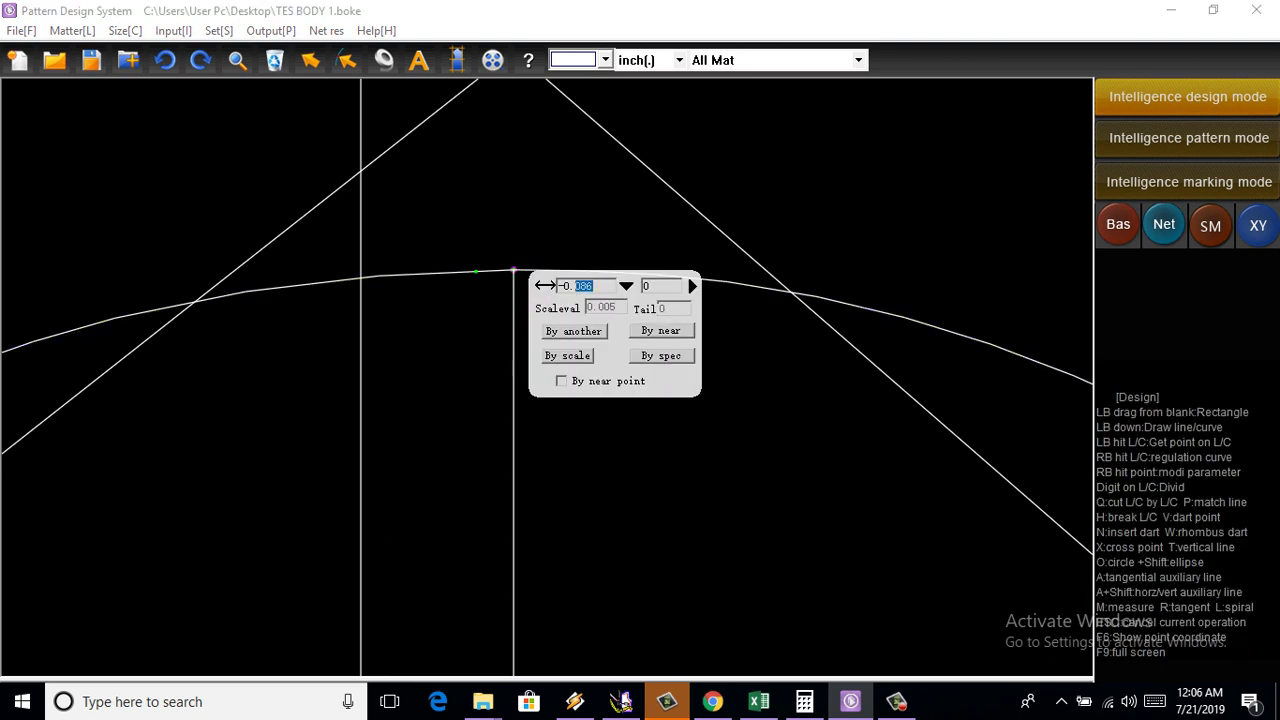
key("Return")
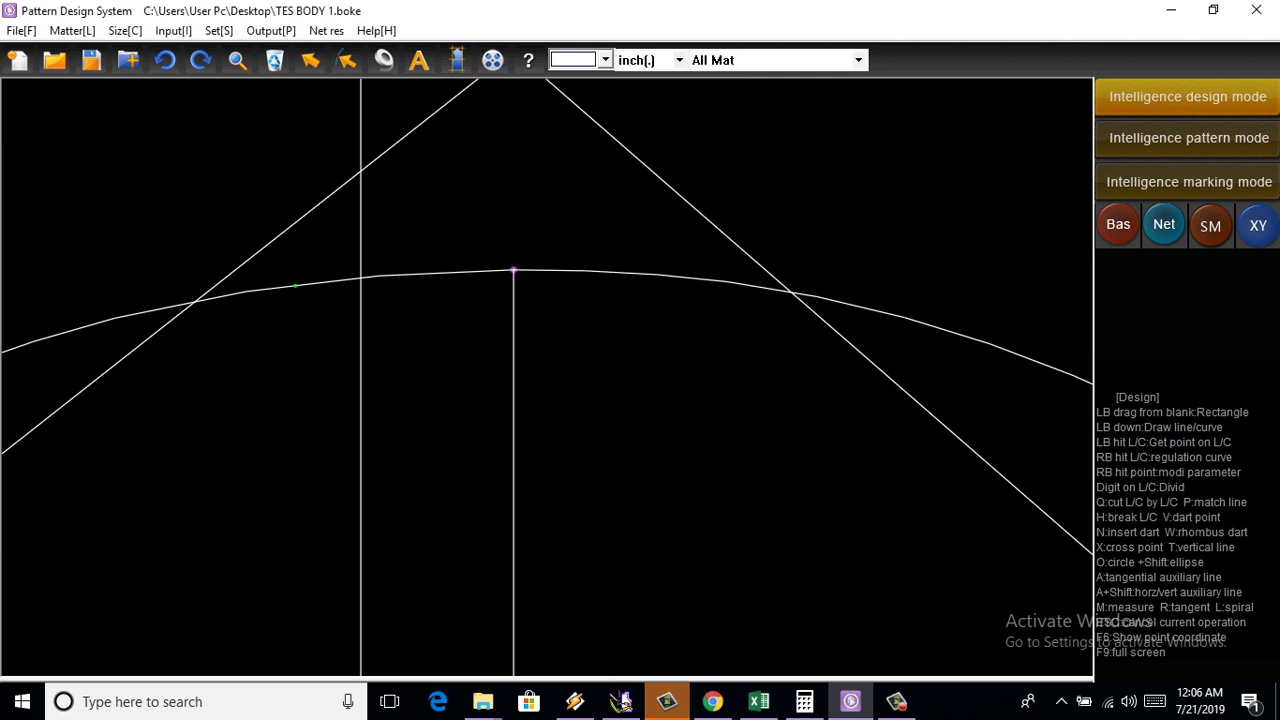
scroll(288, 274, "down", 2)
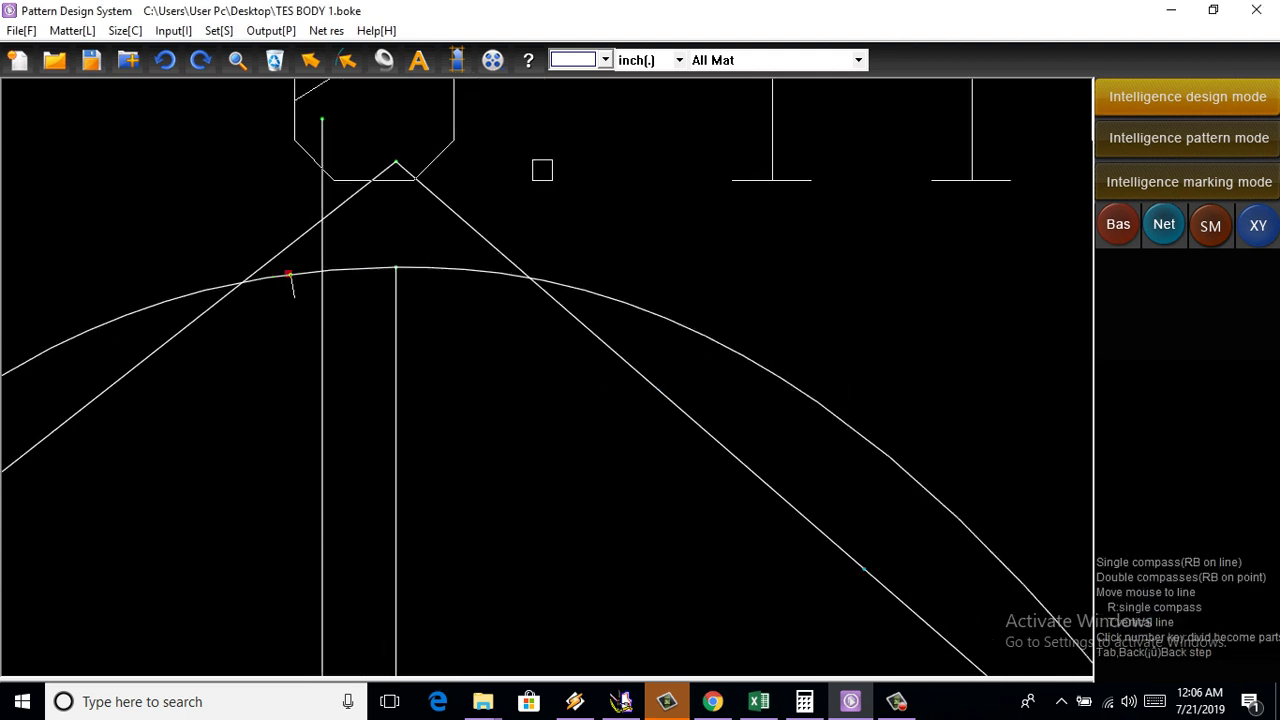
scroll(370, 310, "down", 5)
scroll(370, 310, "up", 2)
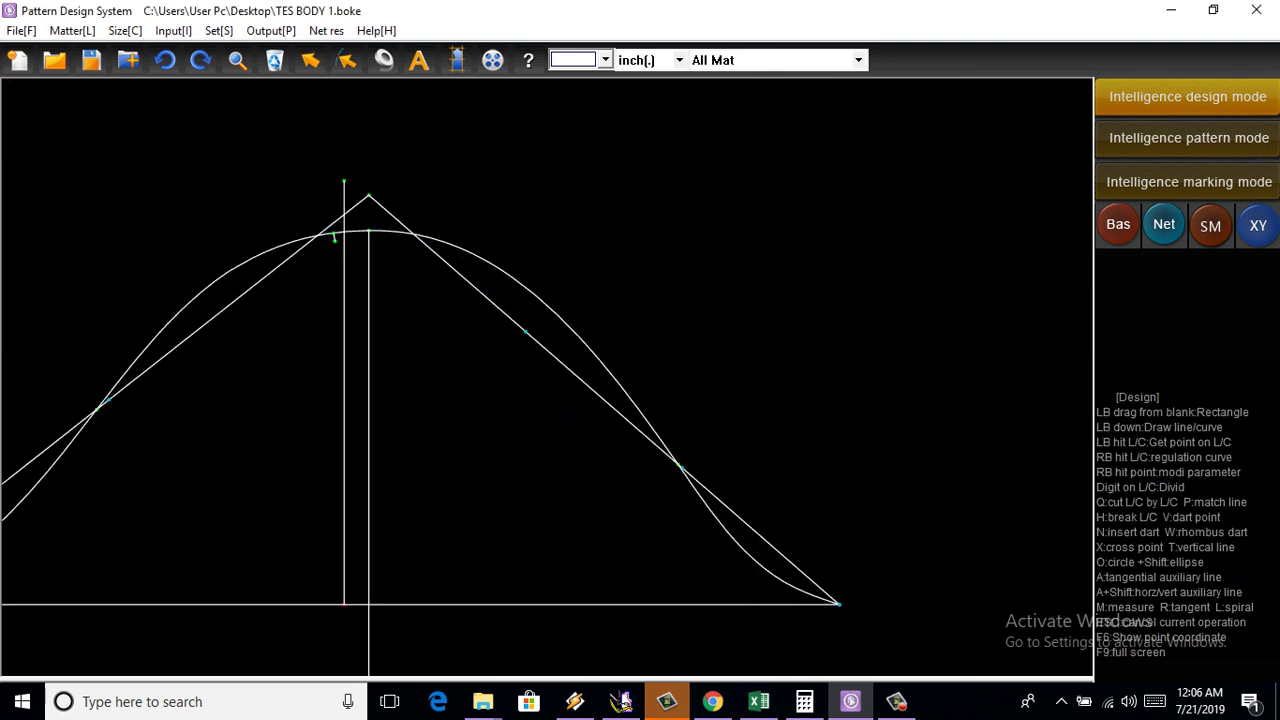
scroll(560, 360, "down", 2)
scroll(560, 360, "up", 2)
scroll(370, 400, "down", 2)
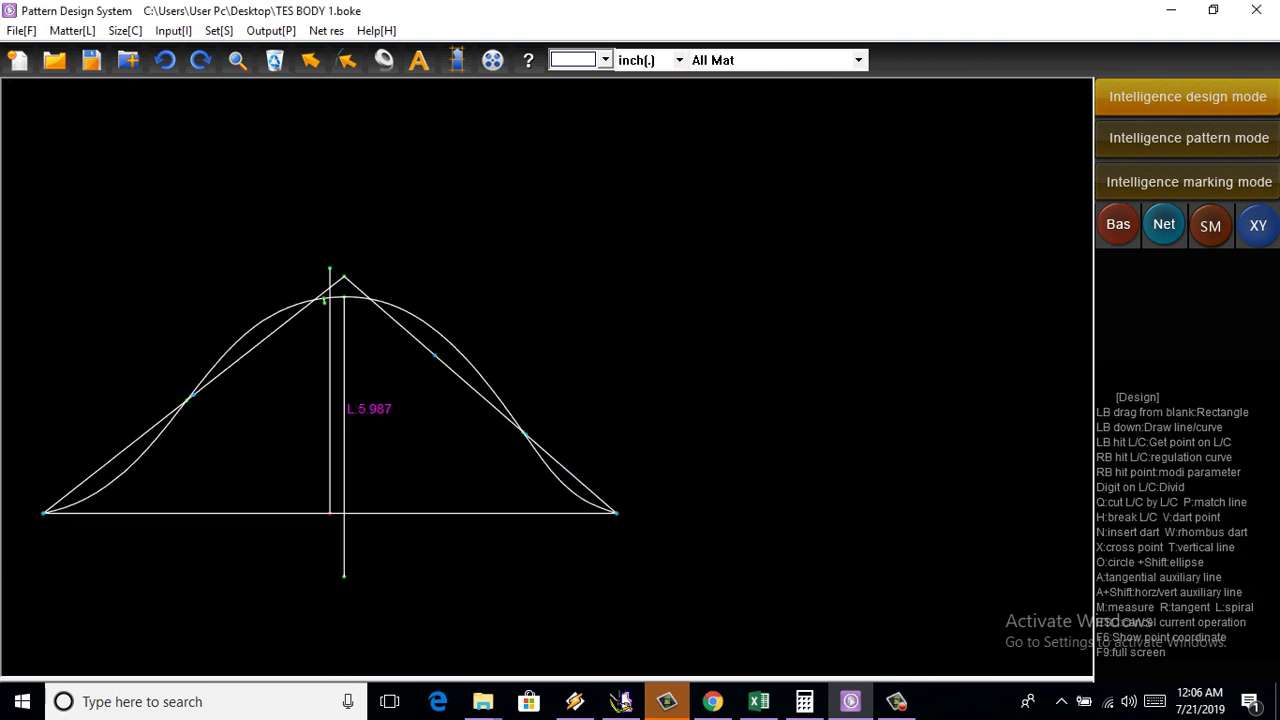
scroll(357, 333, "up", 1)
scroll(357, 343, "down", 1)
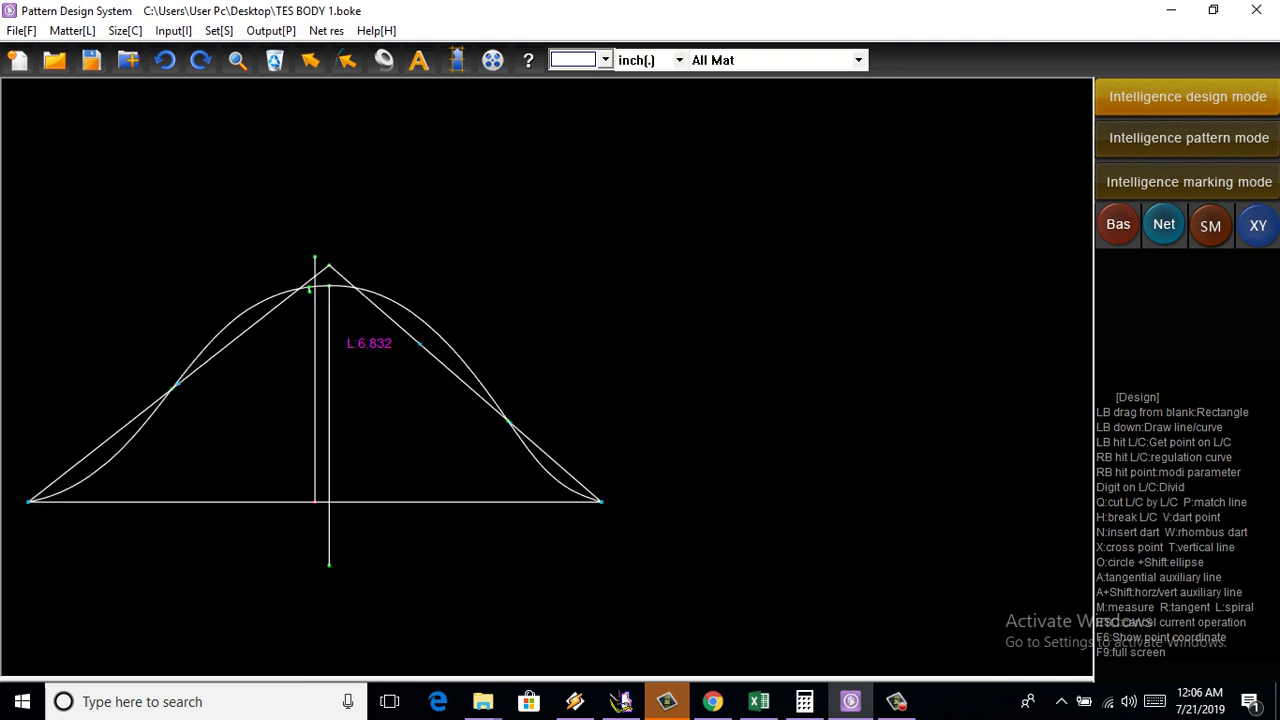
scroll(334, 535, "up", 1)
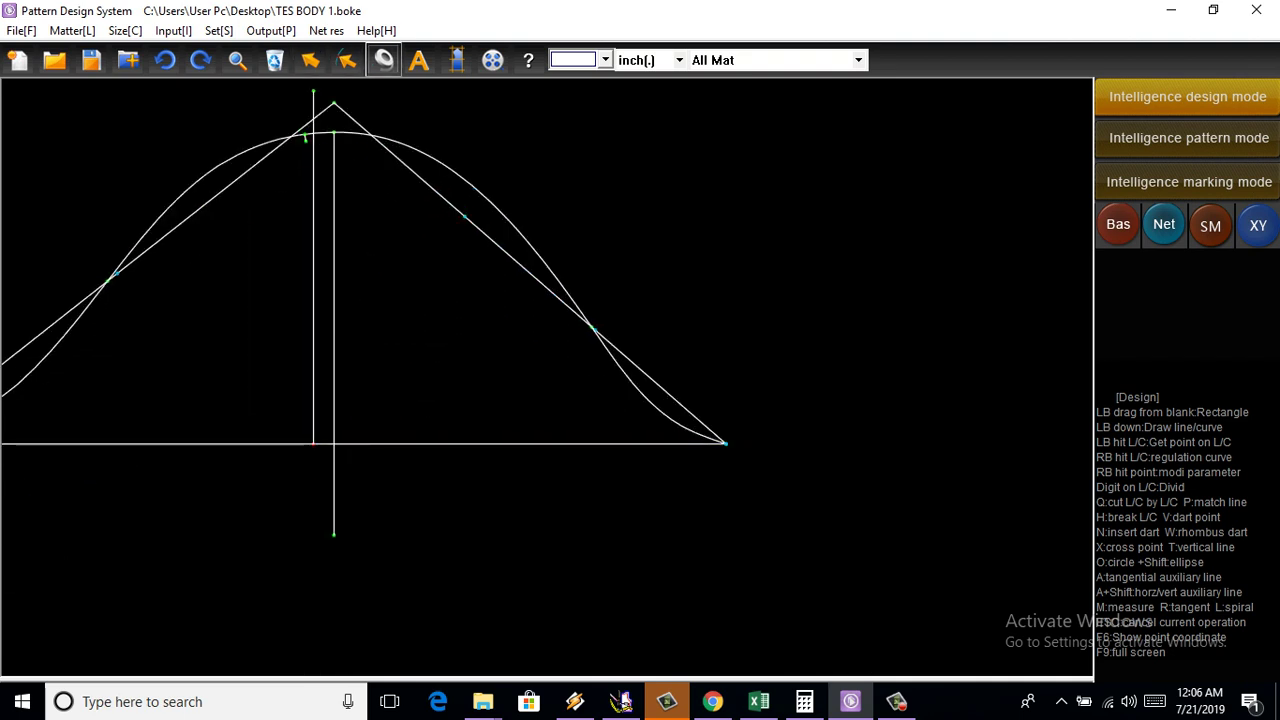
Measure the vertical cap height between two points, reading 5.267 in
key("m")
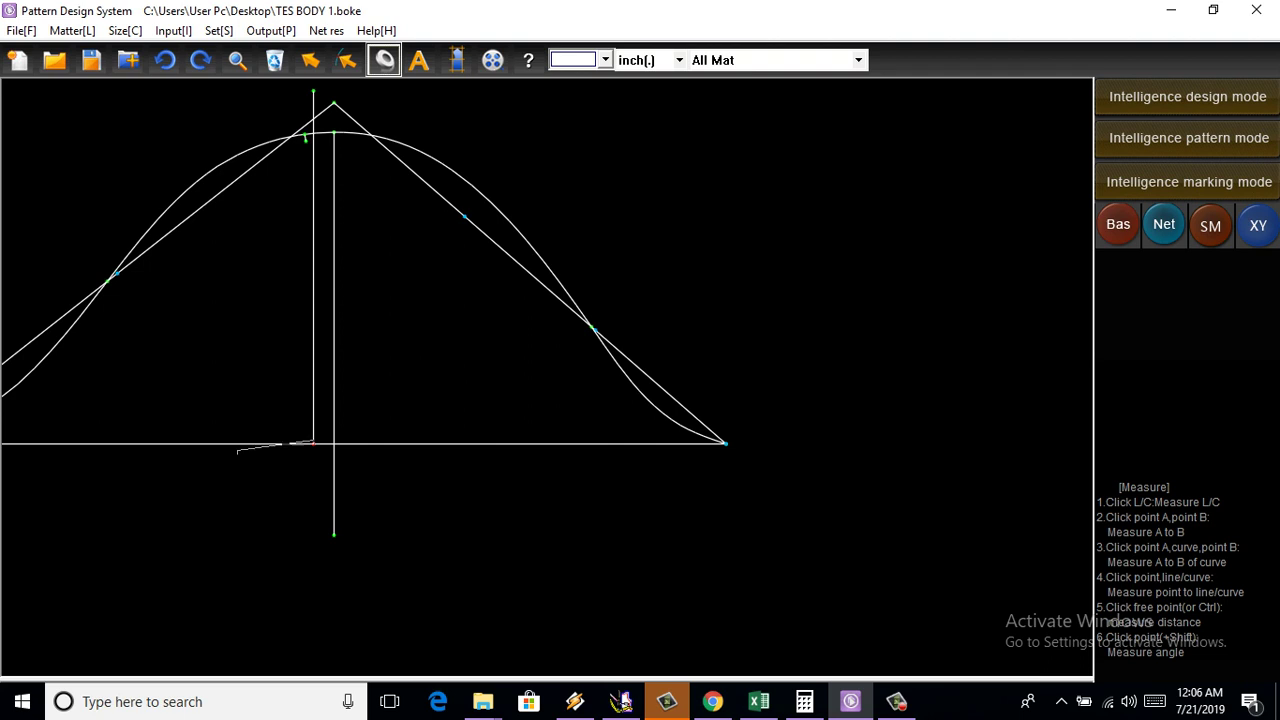
scroll(317, 413, "up", 2)
scroll(317, 413, "up", 2)
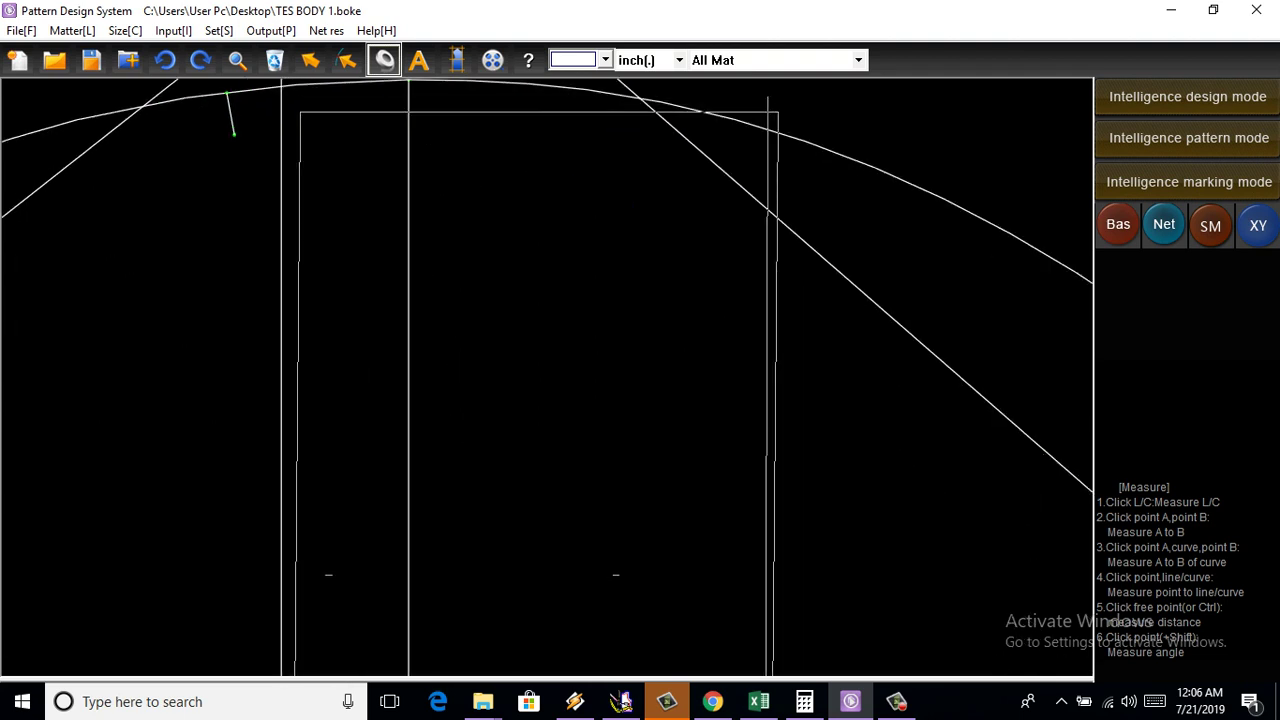
left_click(280, 86)
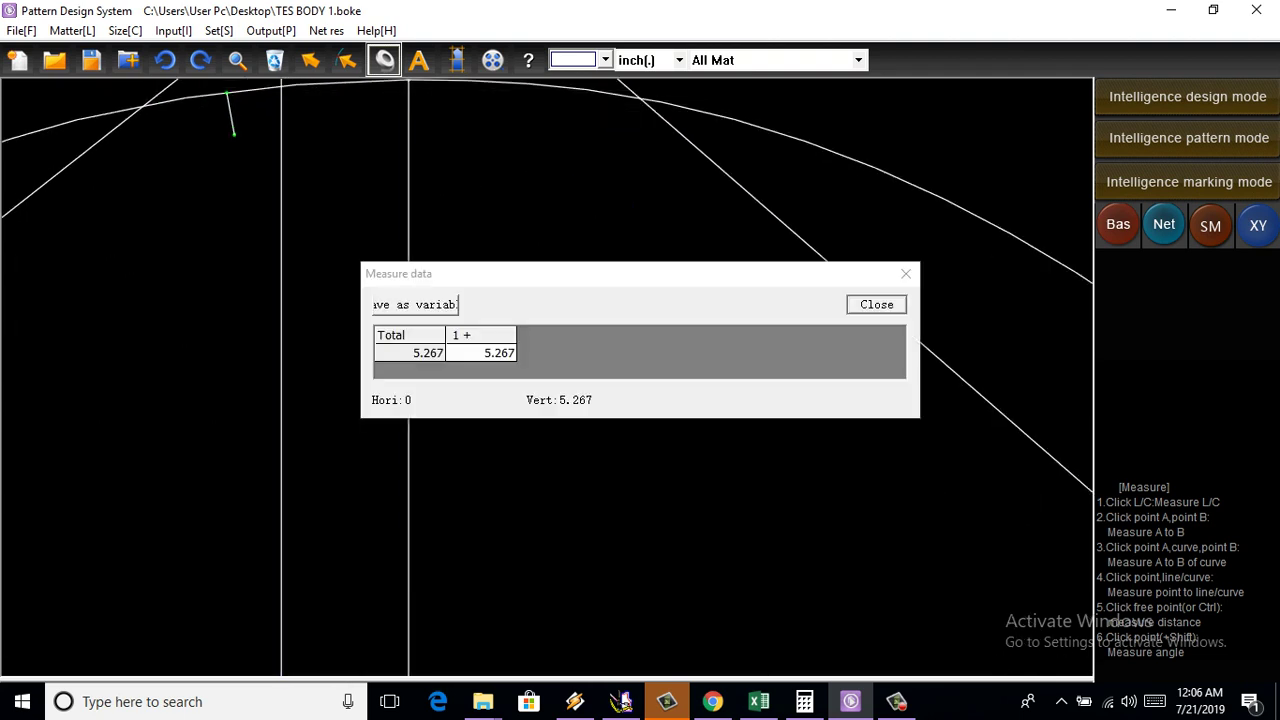
key("Escape")
Draw a 2-inch vertical line down from the sleeve base line
scroll(466, 450, "down", 2)
scroll(466, 450, "down", 2)
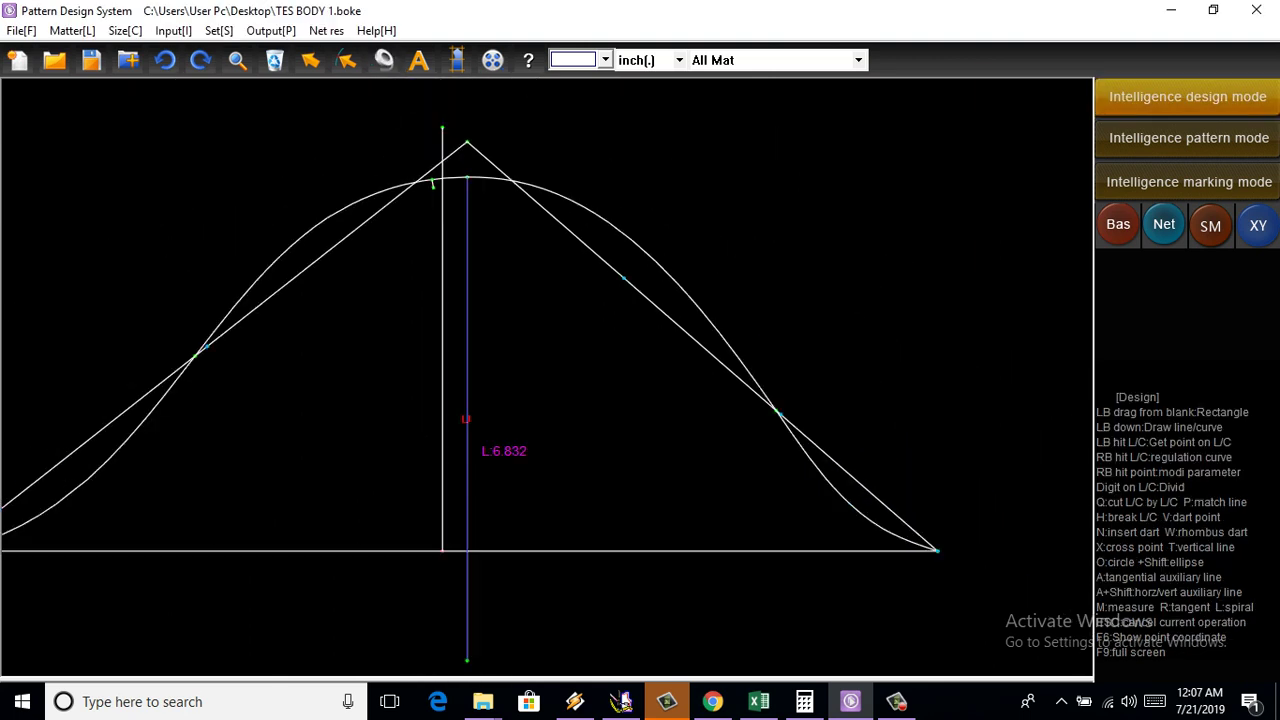
scroll(466, 450, "up", 4)
scroll(454, 458, "up", 2)
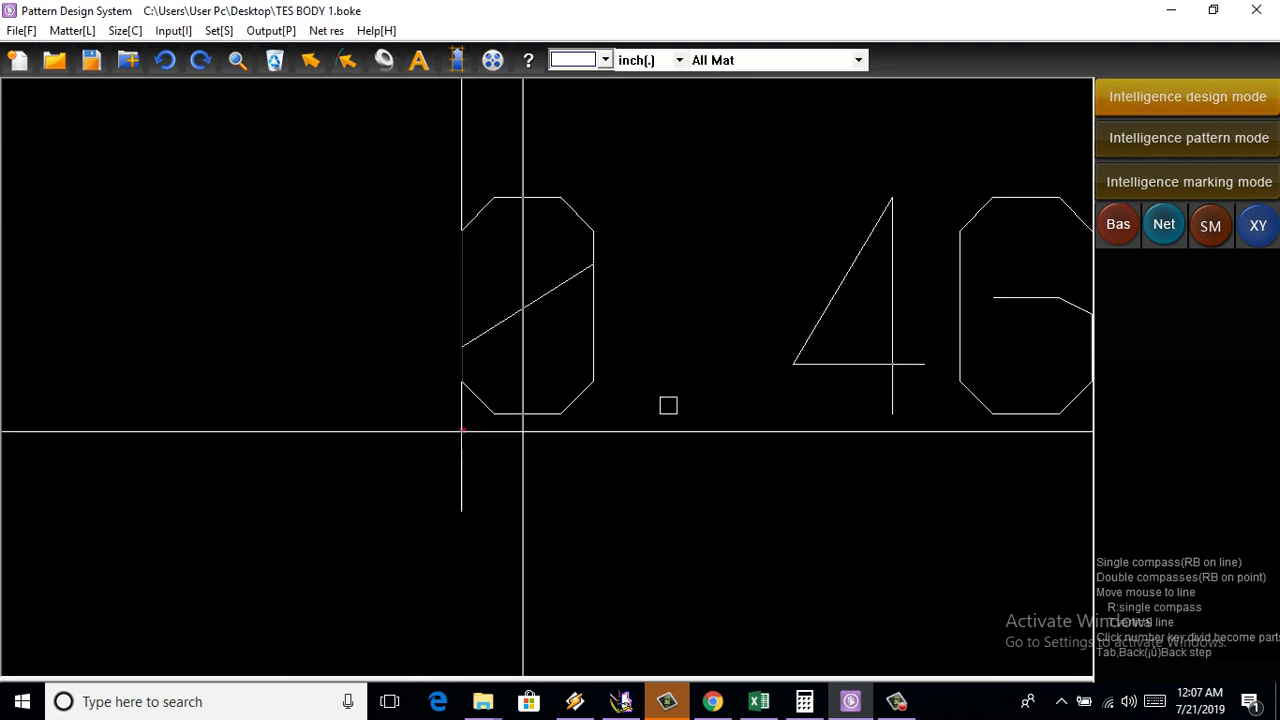
scroll(666, 406, "down", 4)
scroll(466, 450, "down", 2)
left_click(449, 613)
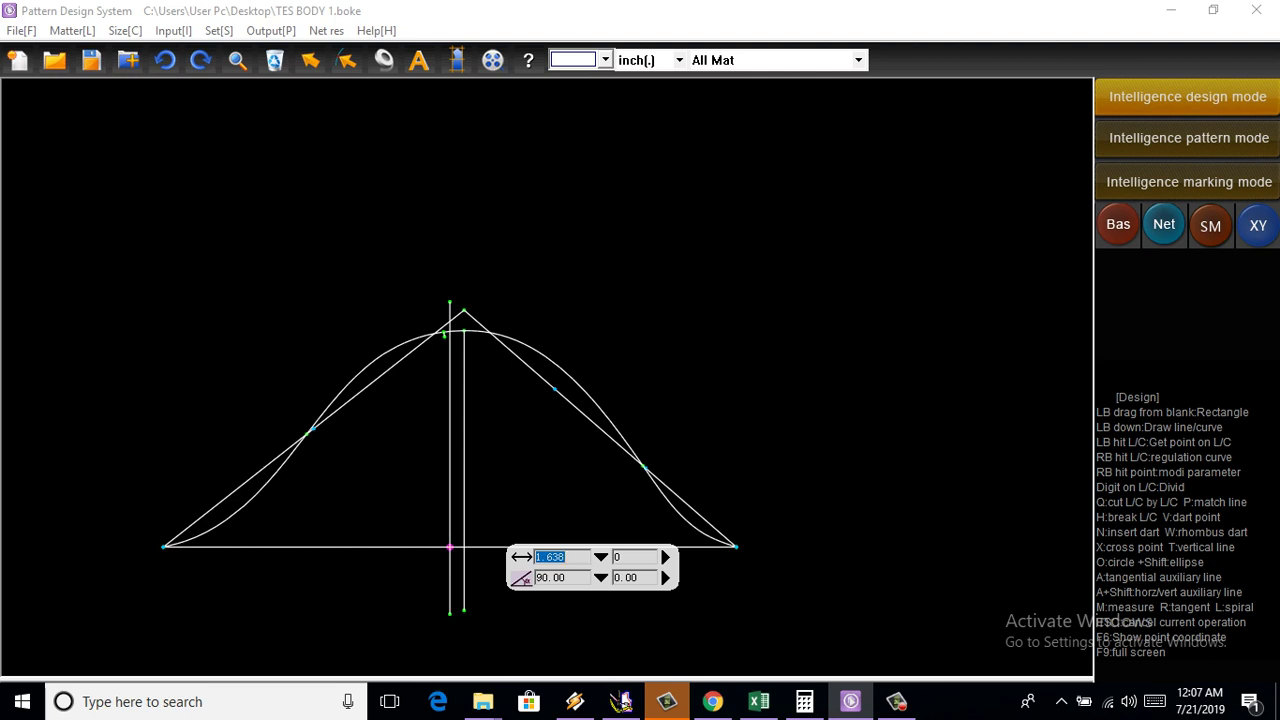
scroll(778, 617, "down", 1)
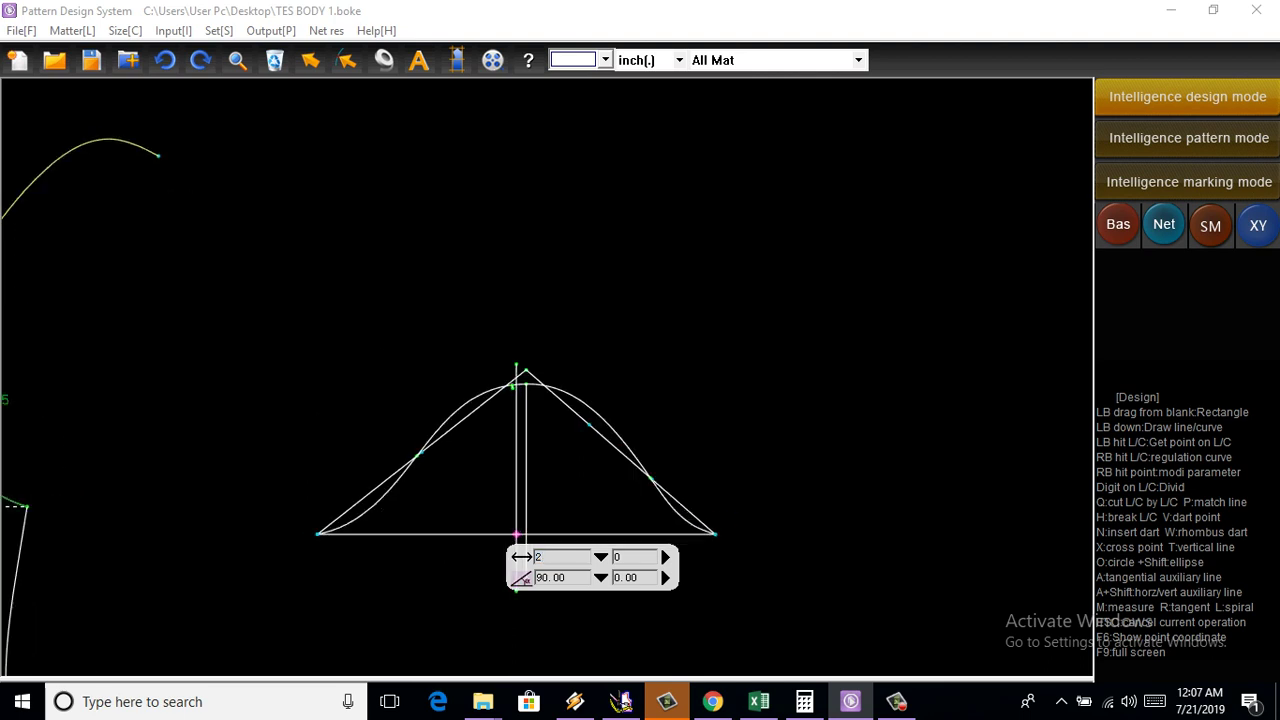
scroll(778, 617, "up", 1)
key("Return")
scroll(531, 309, "up", 1)
left_click(275, 60)
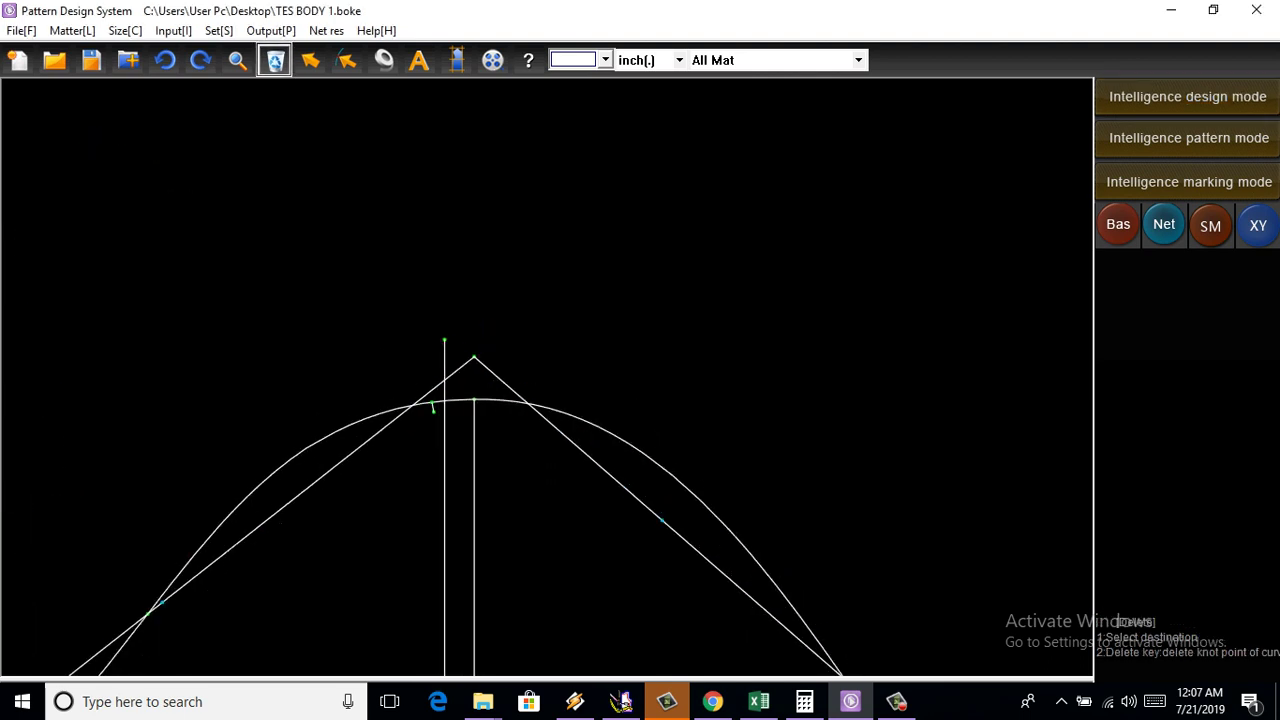
Delete the tall vertical line beside the cap peak, then bring up the Excel 'data' sheet
scroll(435, 405, "down", 2)
scroll(440, 395, "up", 2)
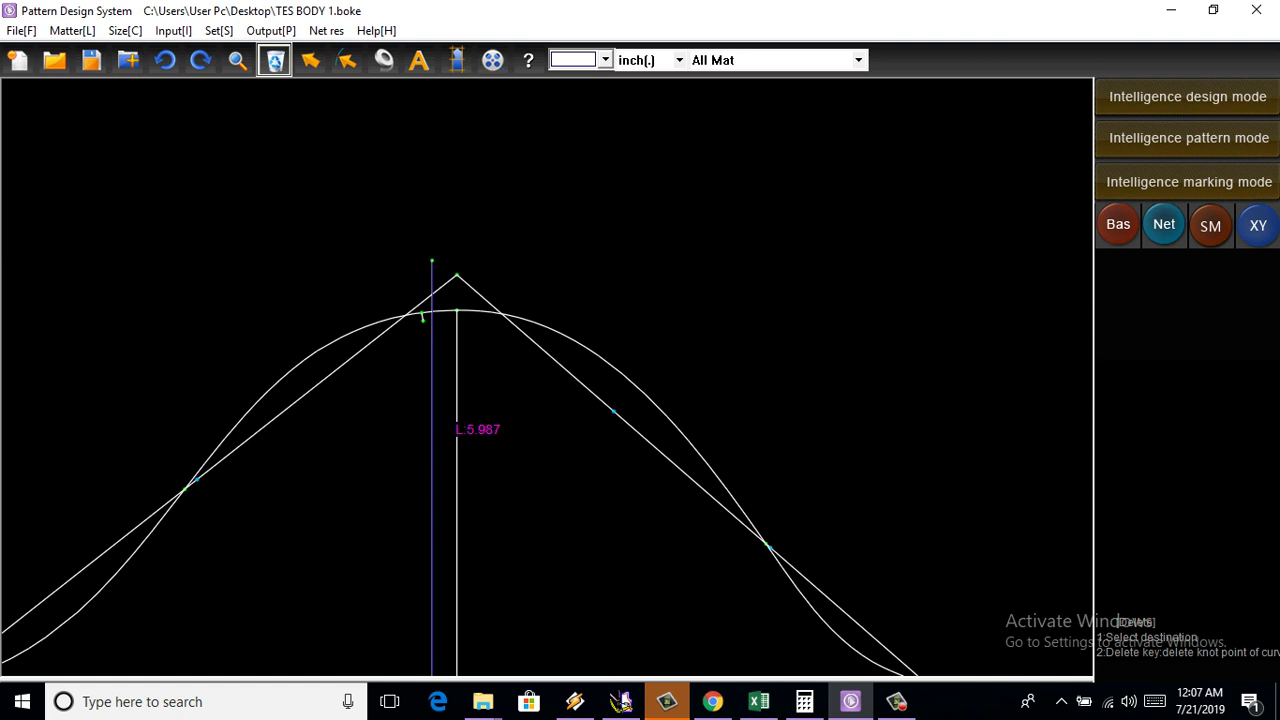
right_click(610, 450)
left_click(603, 482)
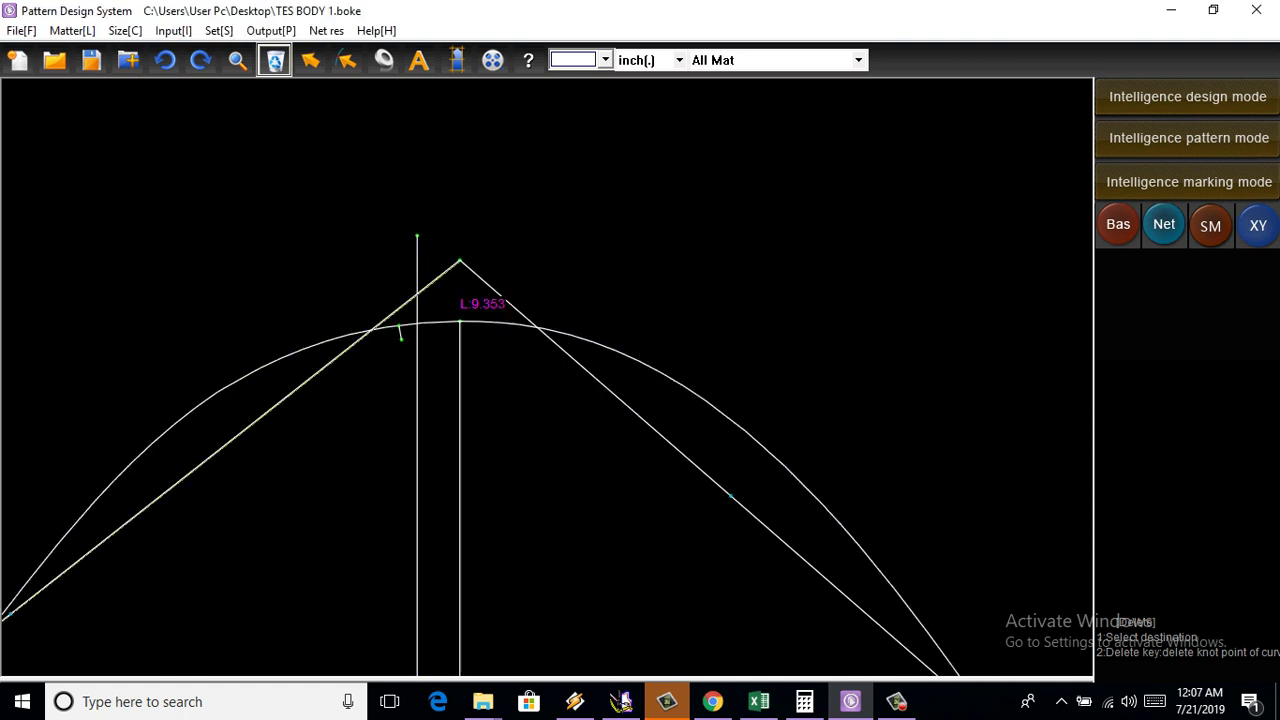
key("Return")
key("Return")
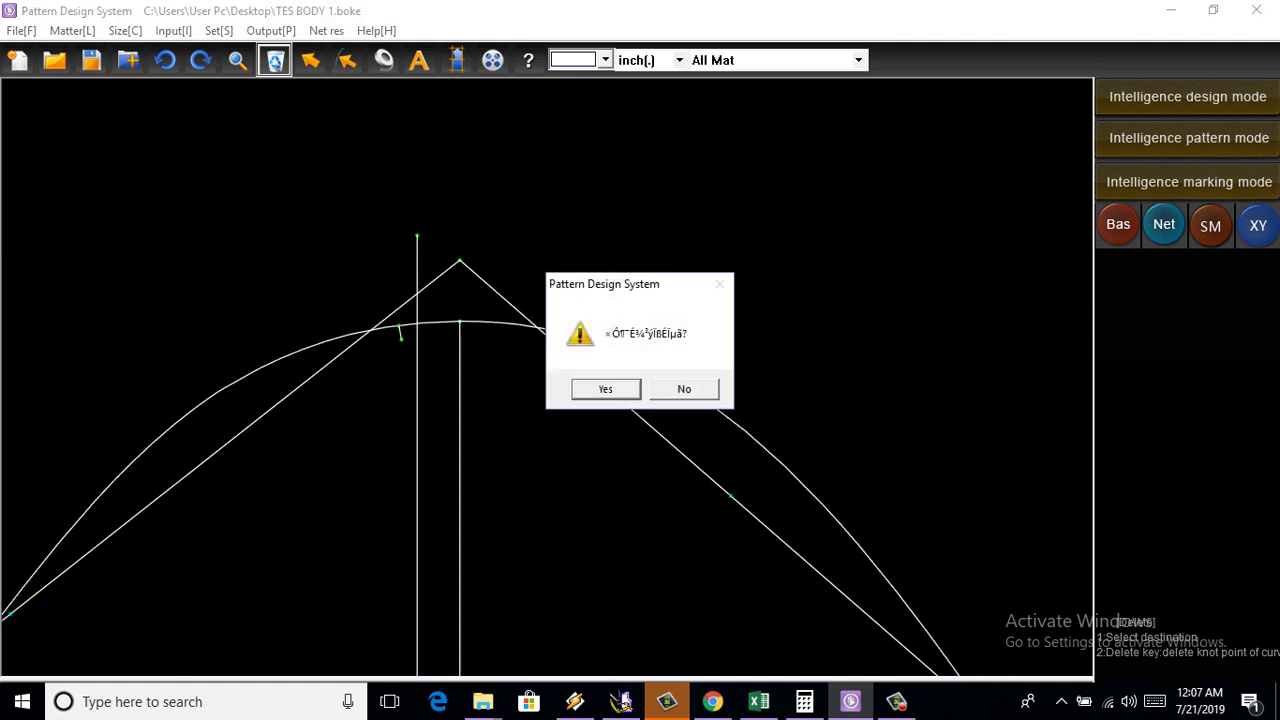
key("Return")
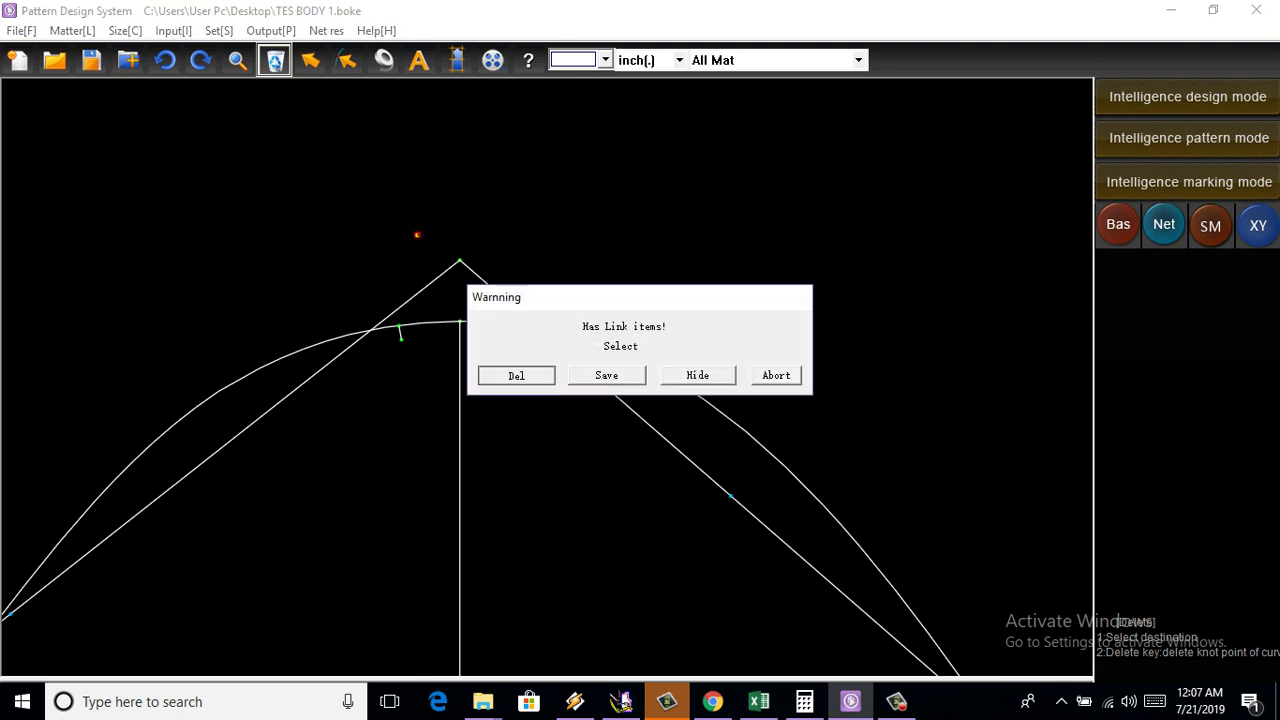
key("Return")
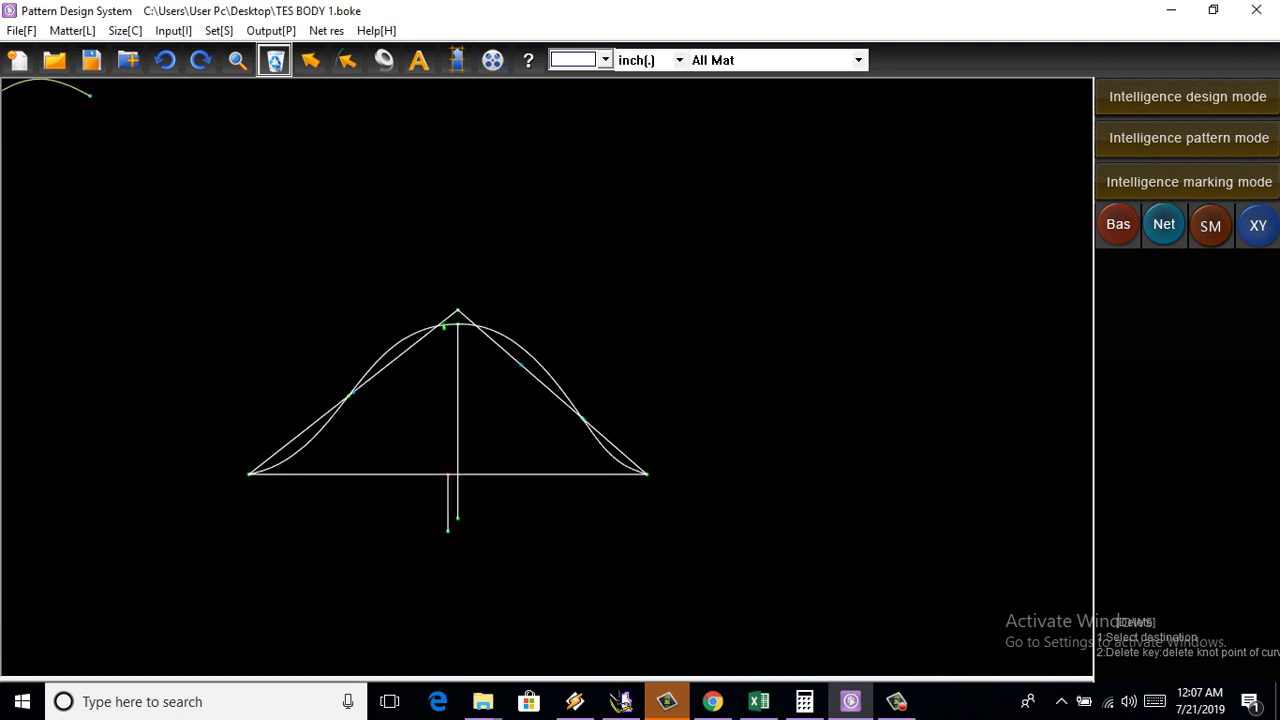
key("Escape")
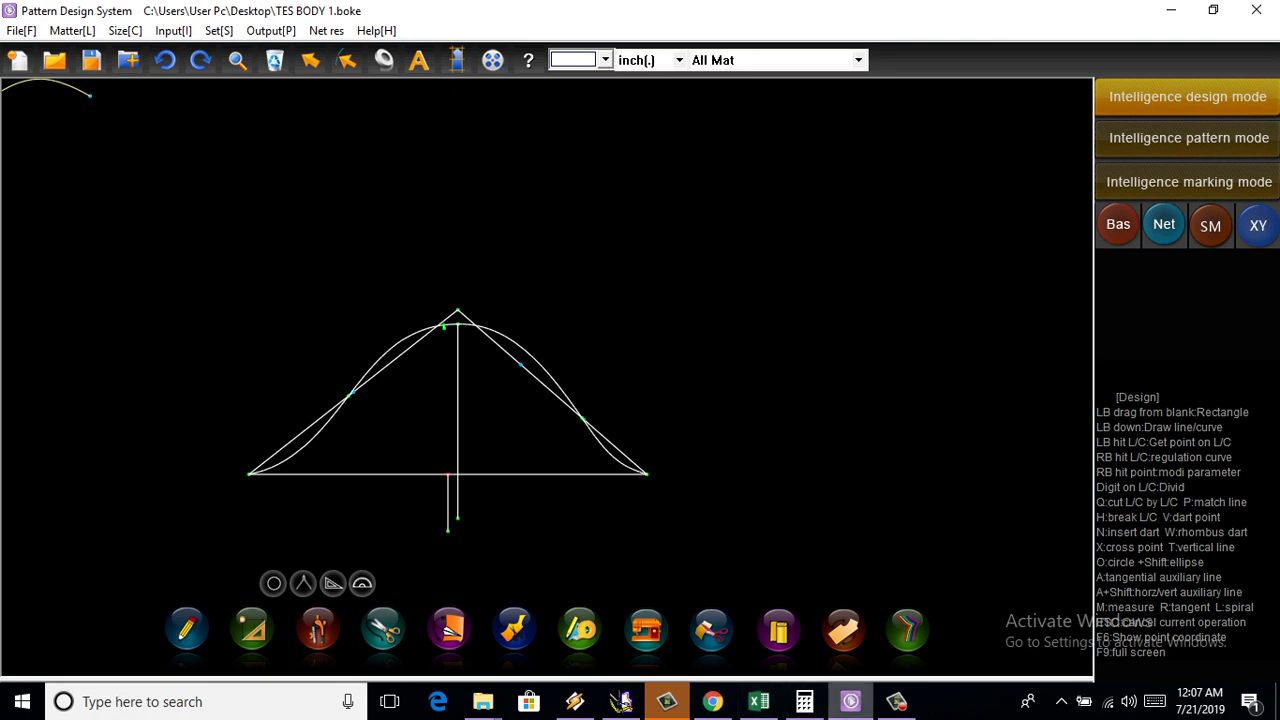
left_click(758, 701)
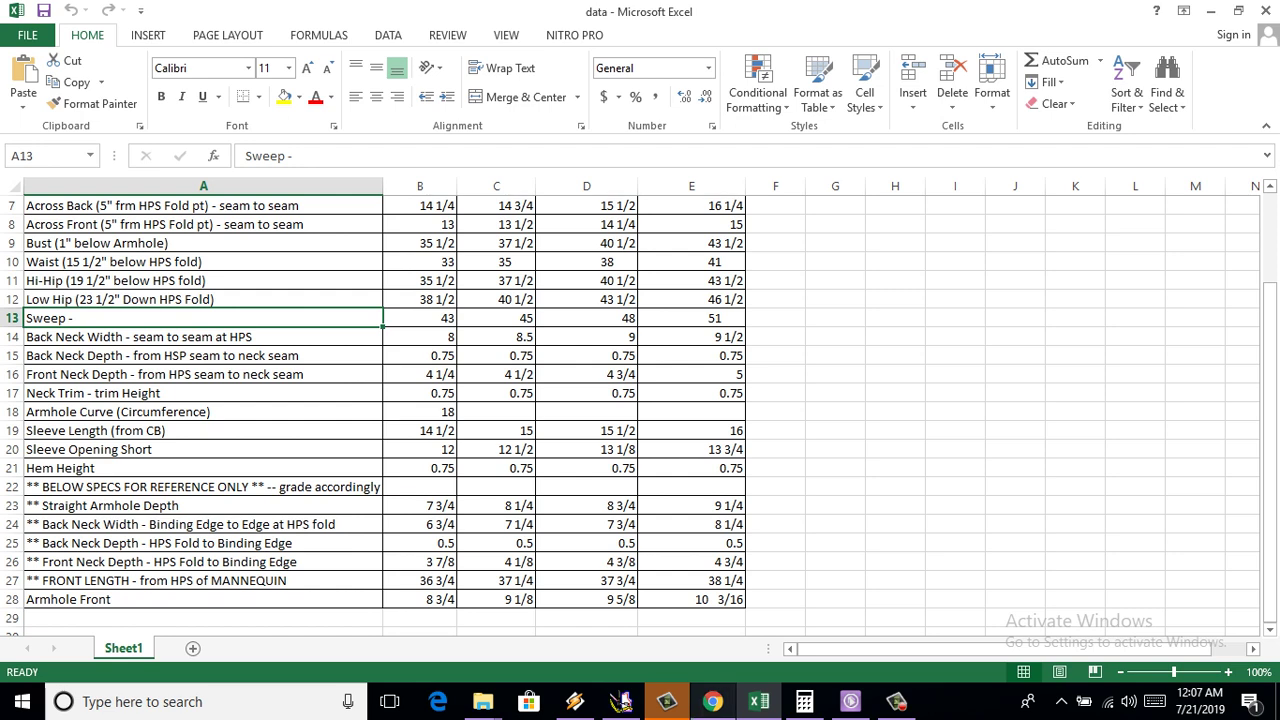
Back in Pattern Design System, draw a line rightward from the lower centre point
left_click(850, 701)
scroll(526, 584, "up", 2)
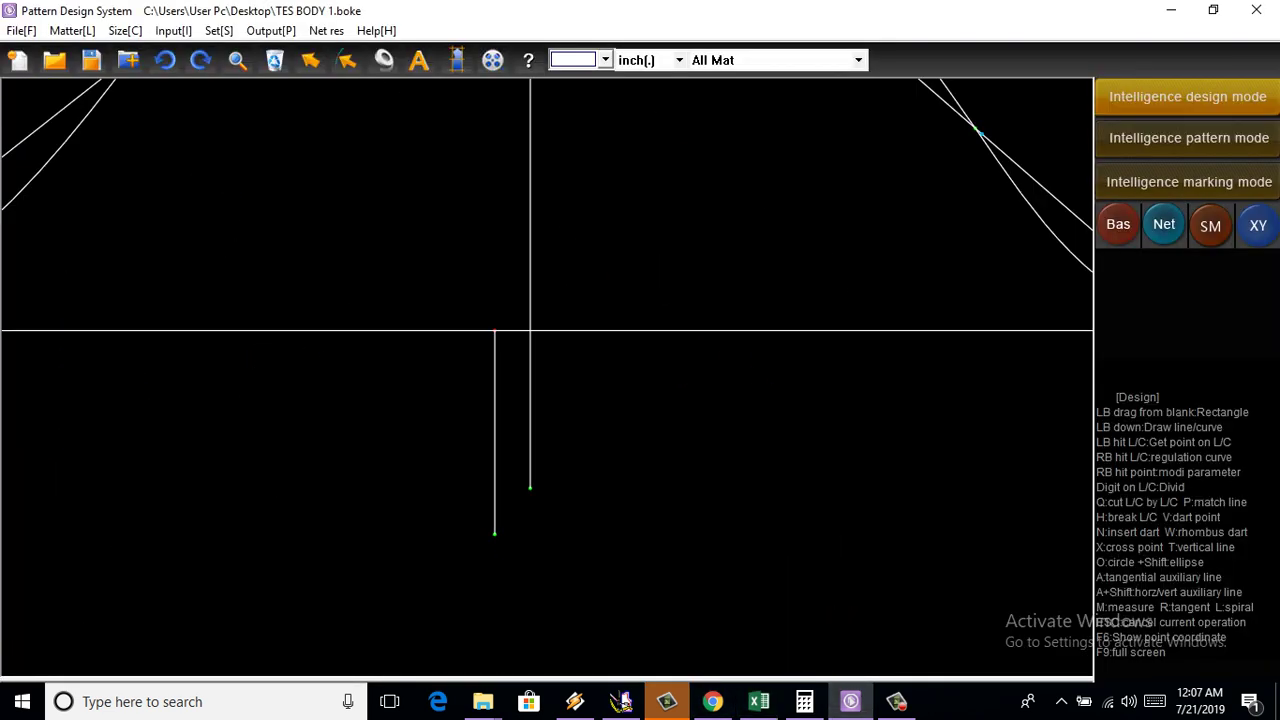
scroll(720, 538, "down", 2)
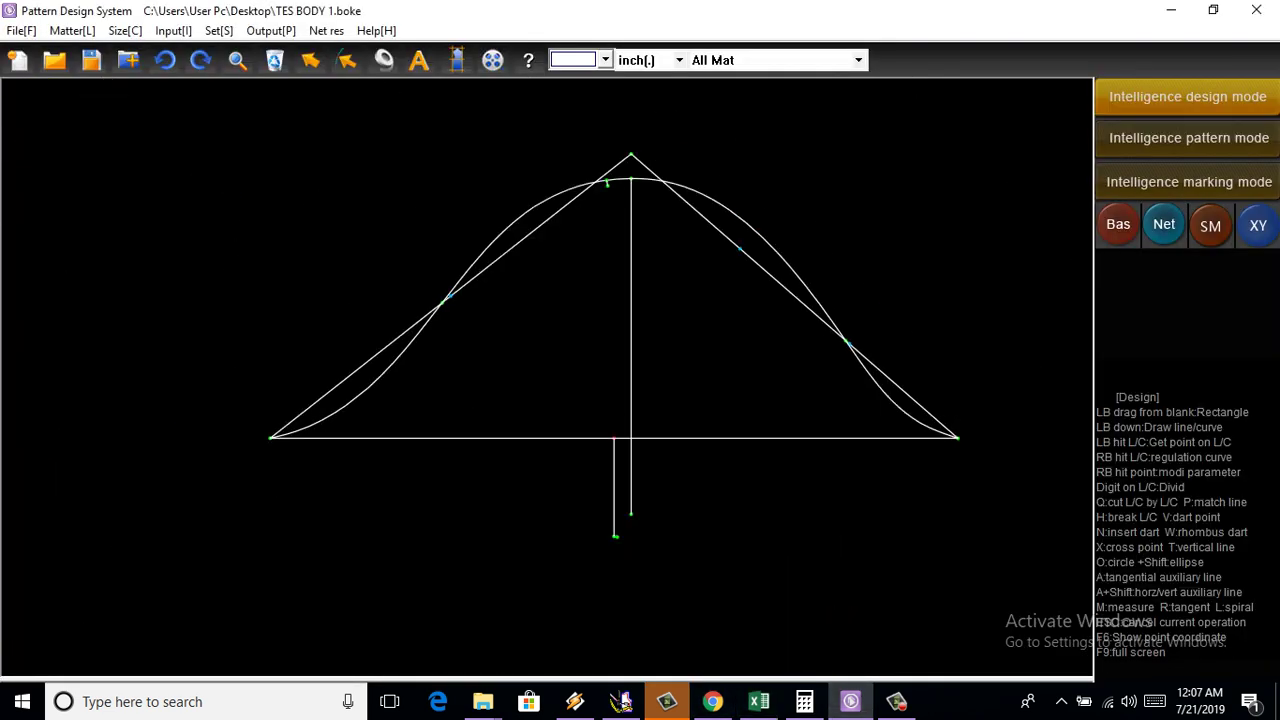
scroll(638, 525, "up", 2)
left_click(596, 540)
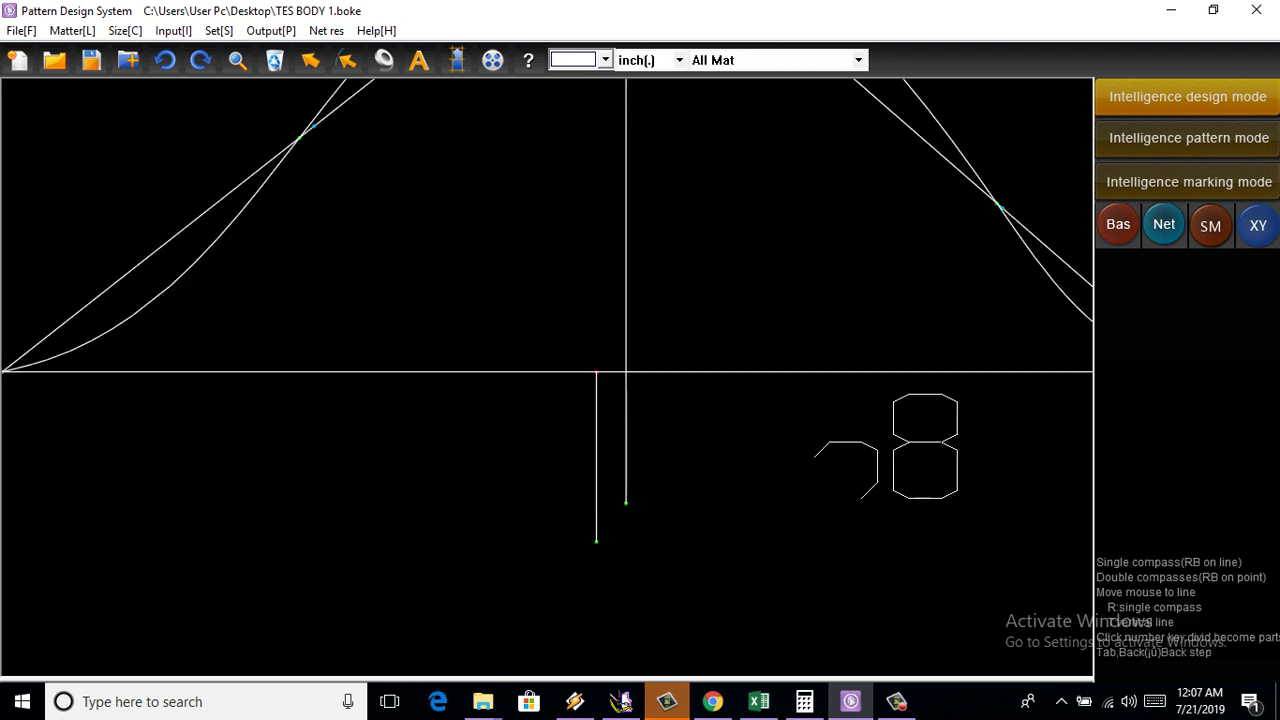
scroll(794, 489, "down", 2)
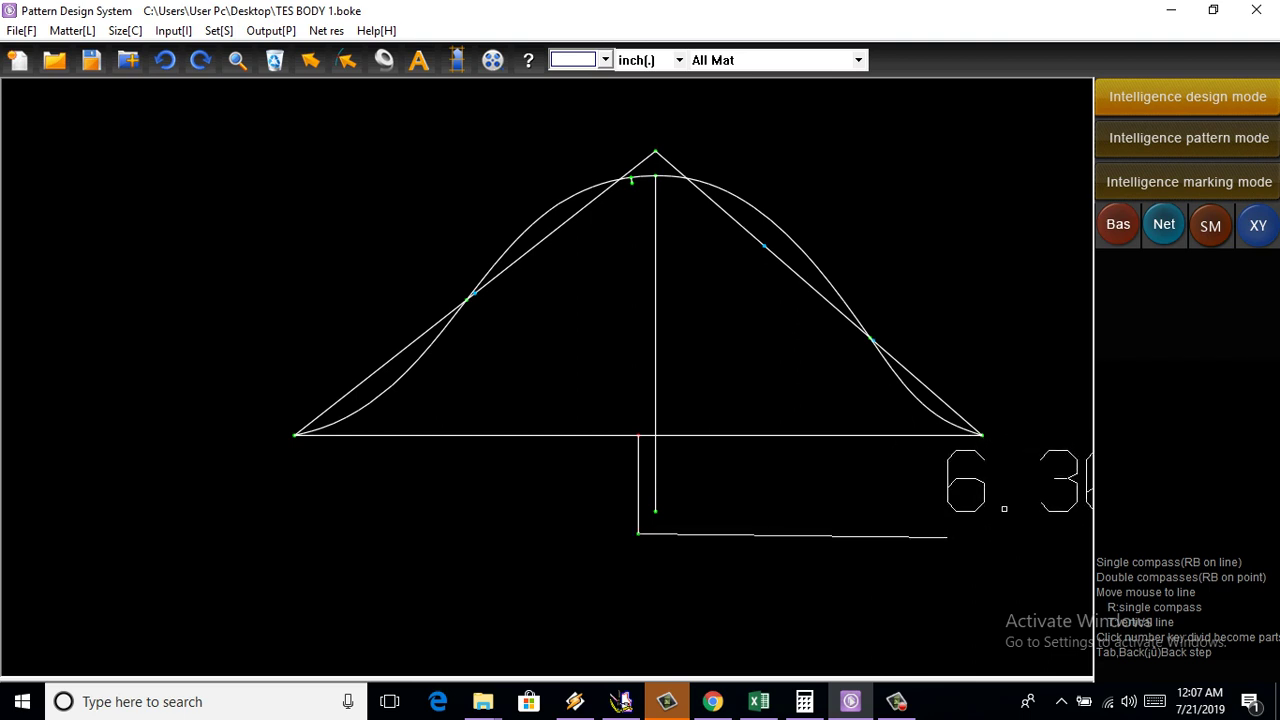
left_click(947, 537)
right_click(947, 537)
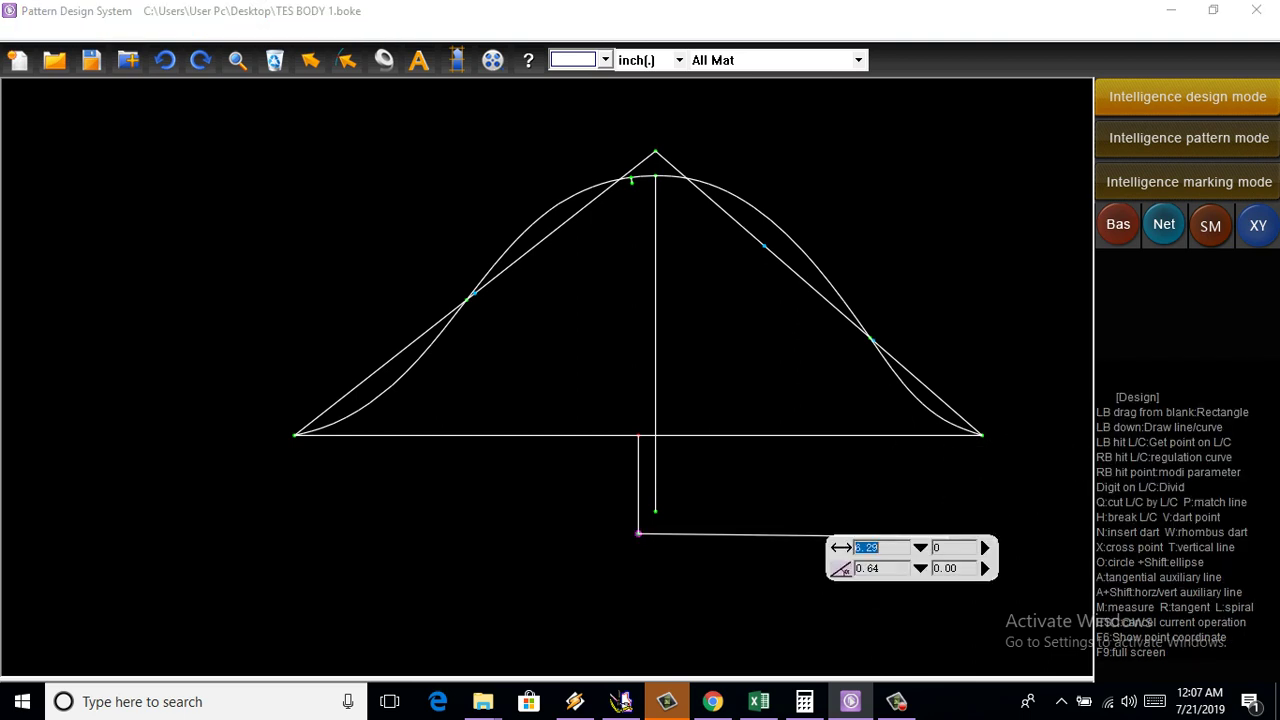
Place an offset point 6.25 in right and 0.5 in below the centre line's lower end
left_click_drag(947, 537, 936, 526)
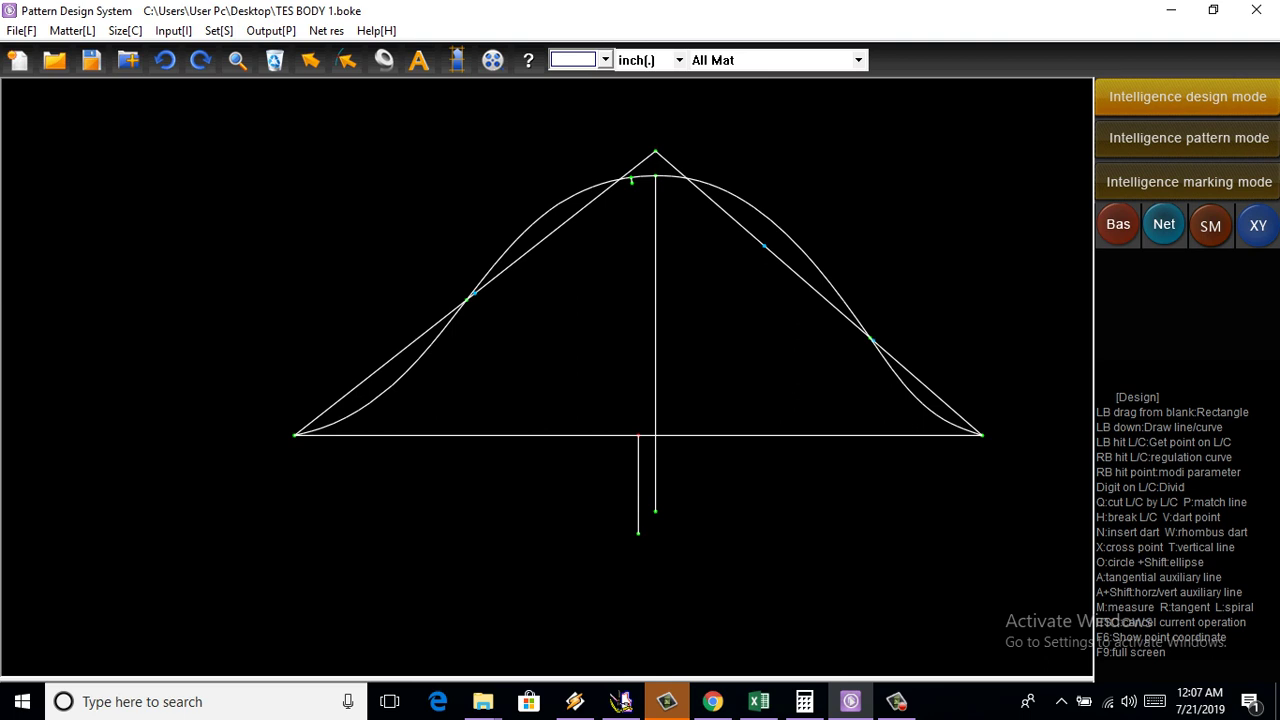
left_click(959, 524)
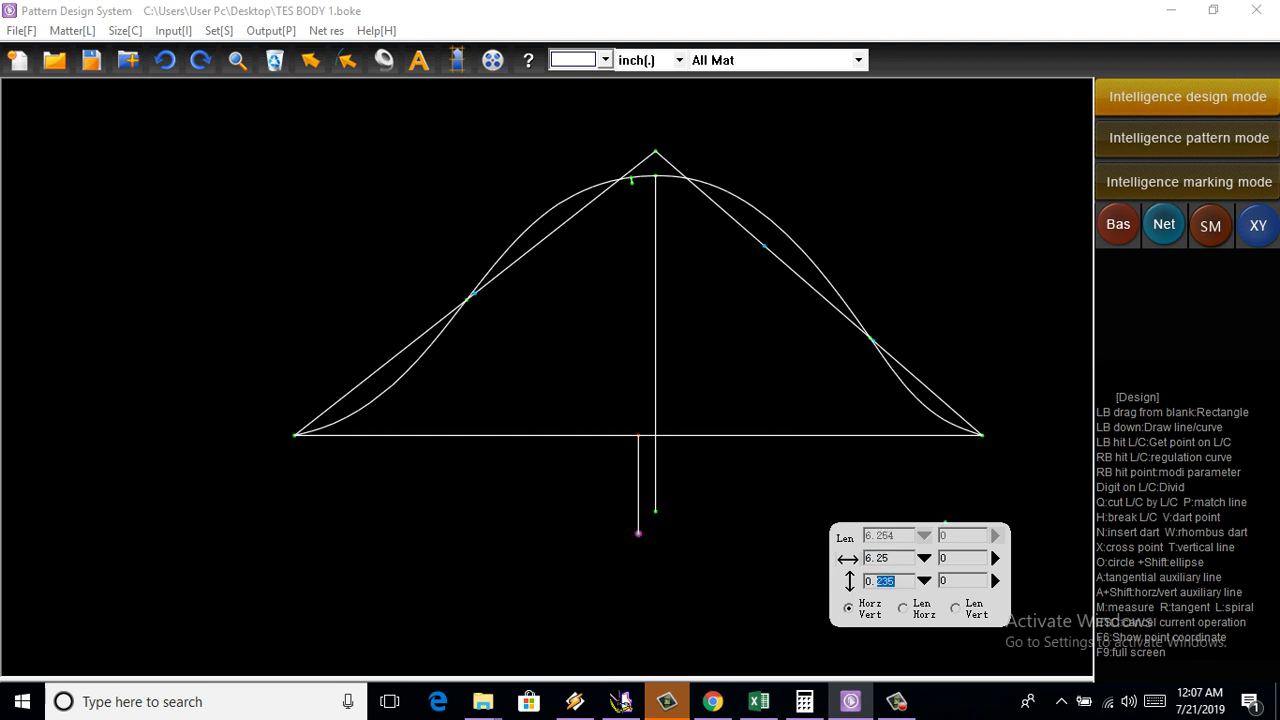
scroll(946, 538, "up", 1)
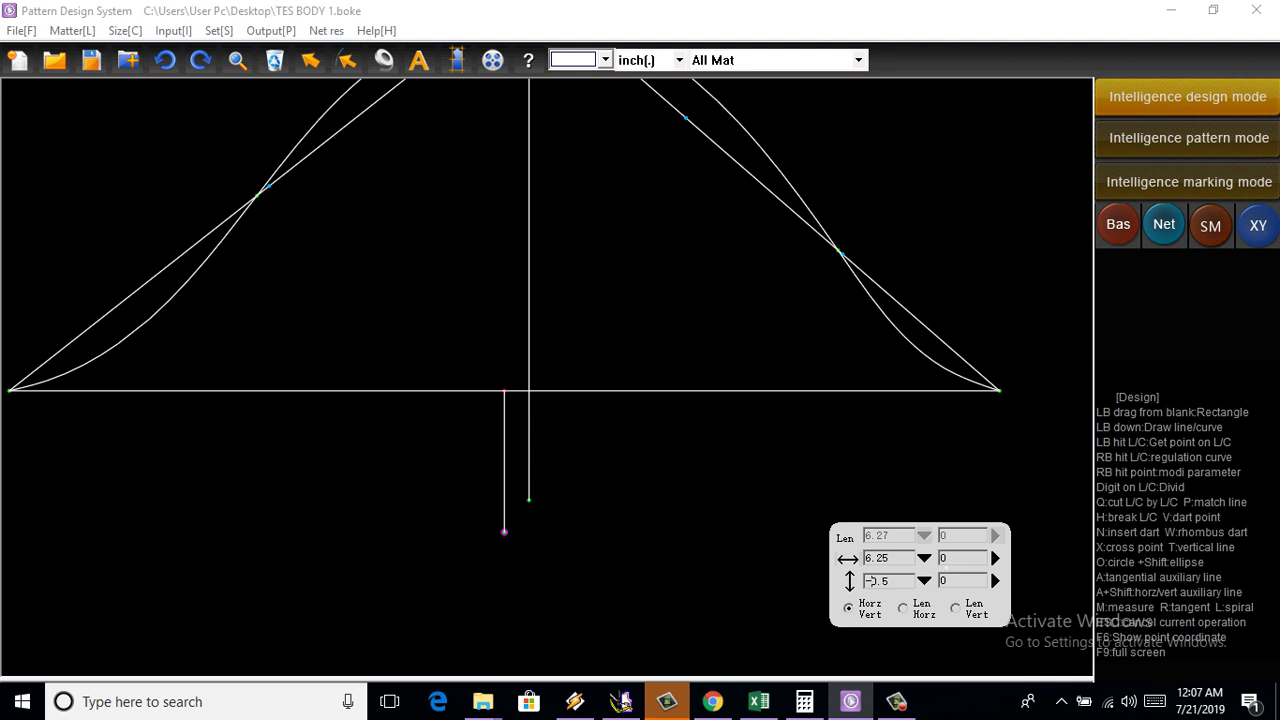
scroll(827, 495, "down", 3)
scroll(827, 495, "up", 2)
scroll(827, 495, "down", 1)
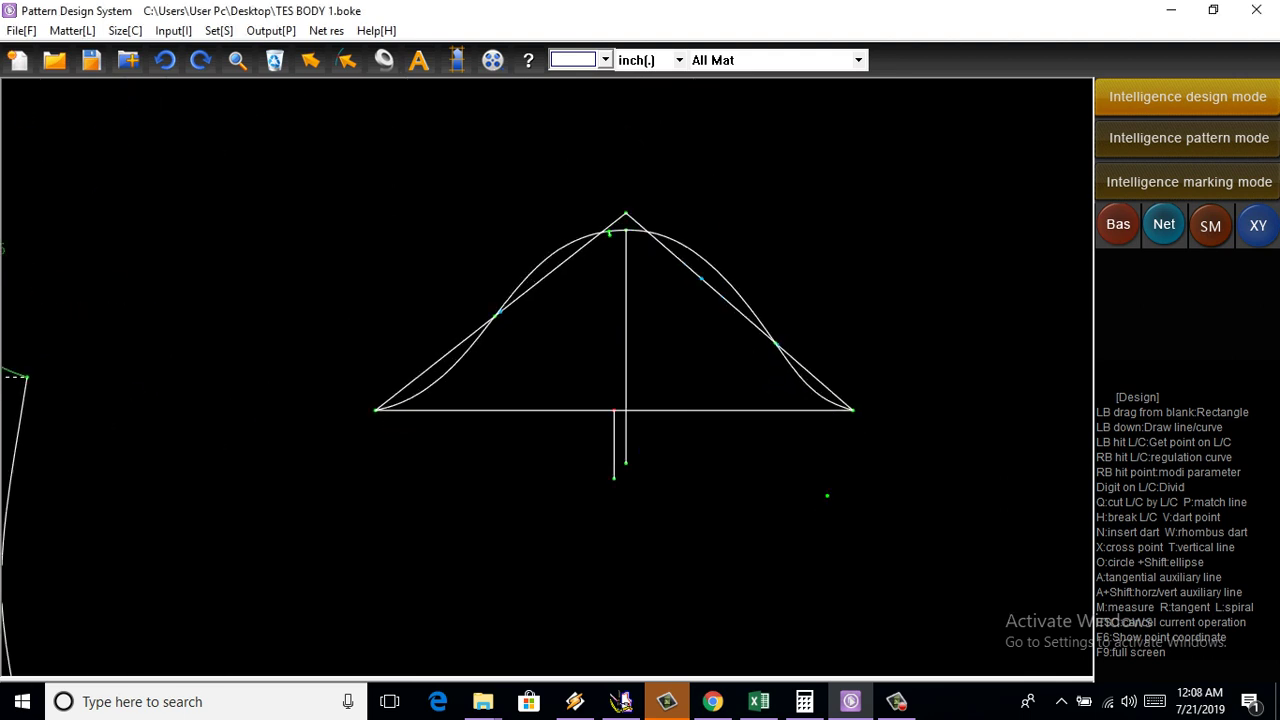
scroll(827, 495, "up", 1)
Place a mirrored offset point about 6.2 in left of the centre line's lower end
left_click_drag(597, 451, 239, 455)
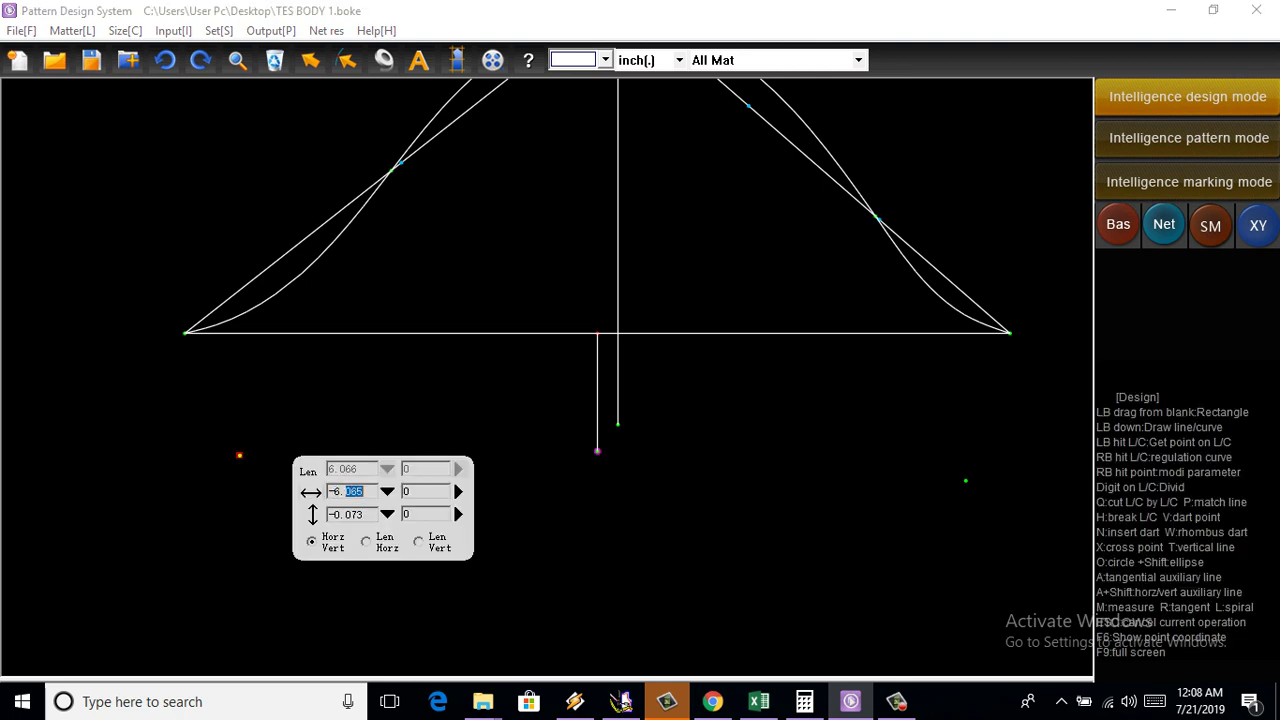
type("2")
key("Return")
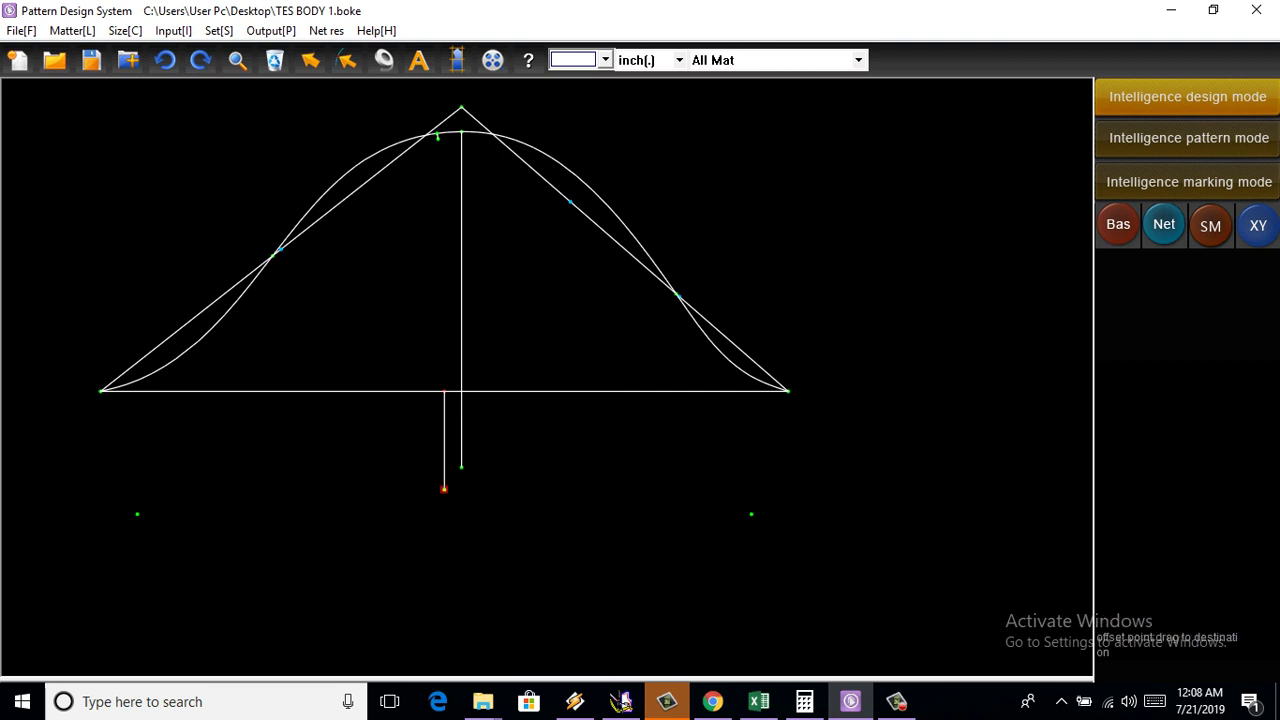
right_click(546, 407)
Draw the curved sleeve hem from the right hem point to the left hem point
key("Escape")
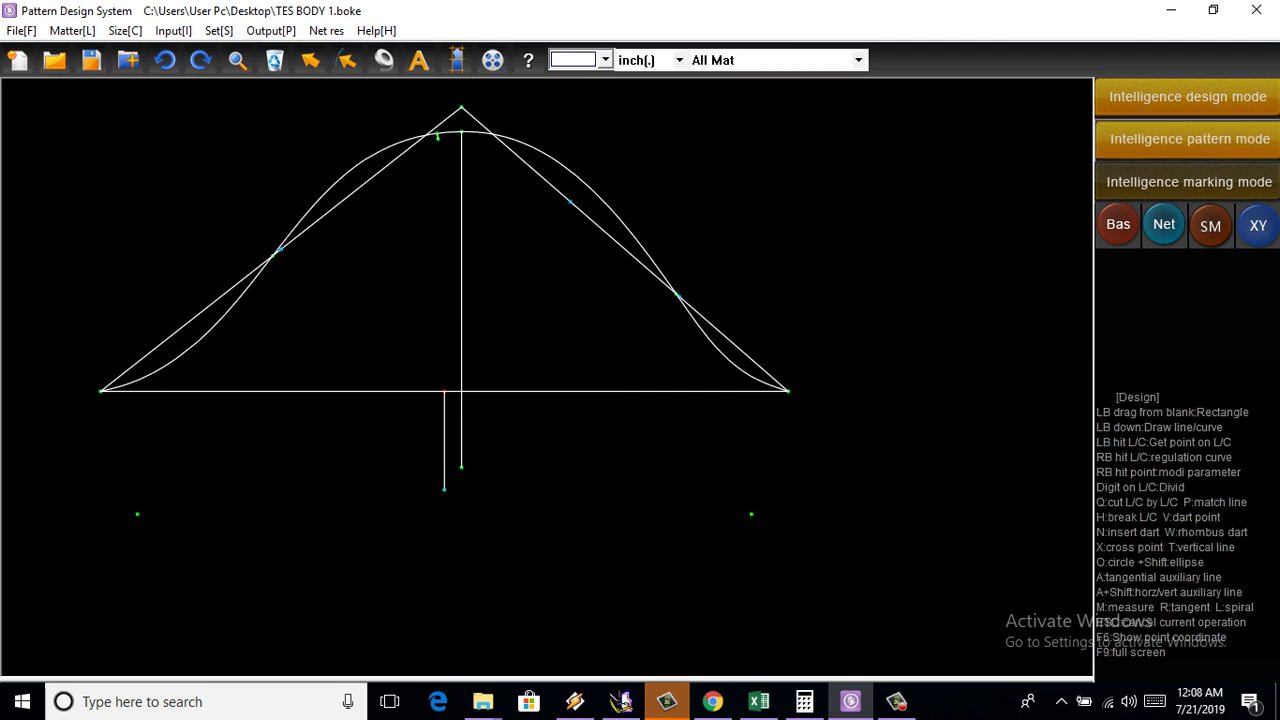
scroll(470, 497, "up", 2)
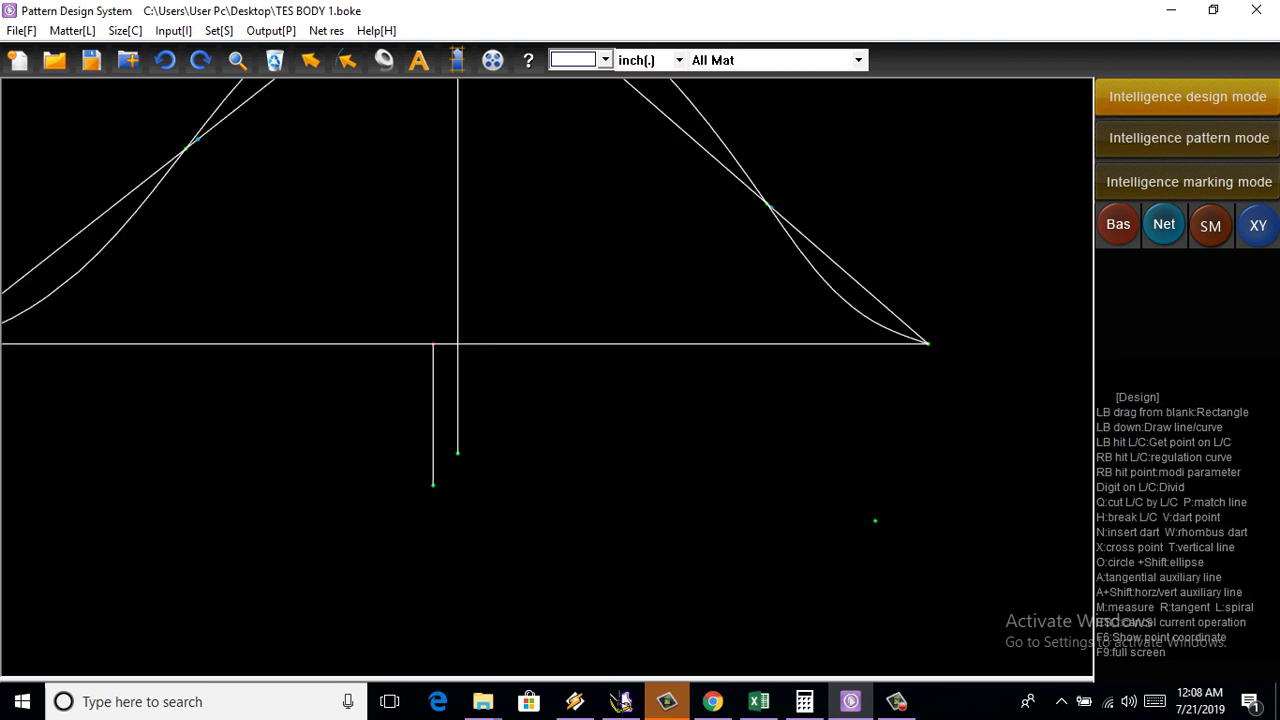
scroll(470, 497, "up", 1)
left_click(425, 482)
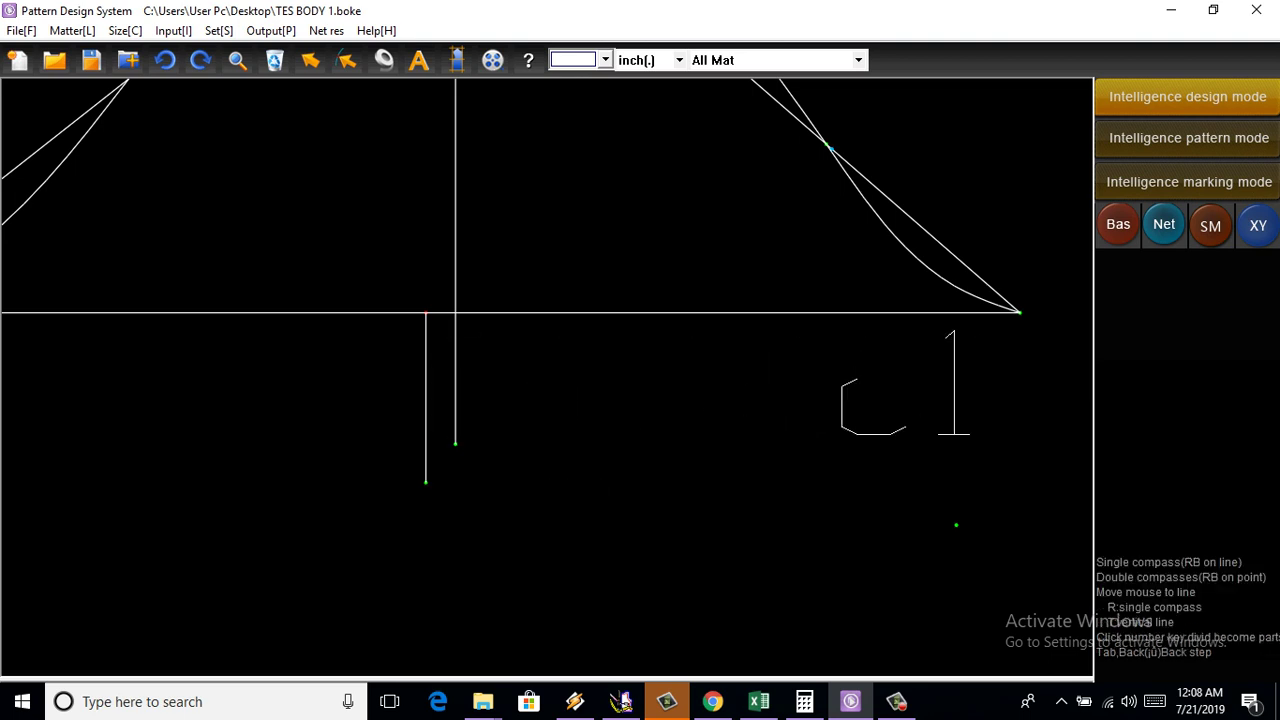
left_click(956, 524)
key("Escape")
scroll(908, 572, "down", 4)
scroll(668, 547, "up", 3)
left_click(669, 516)
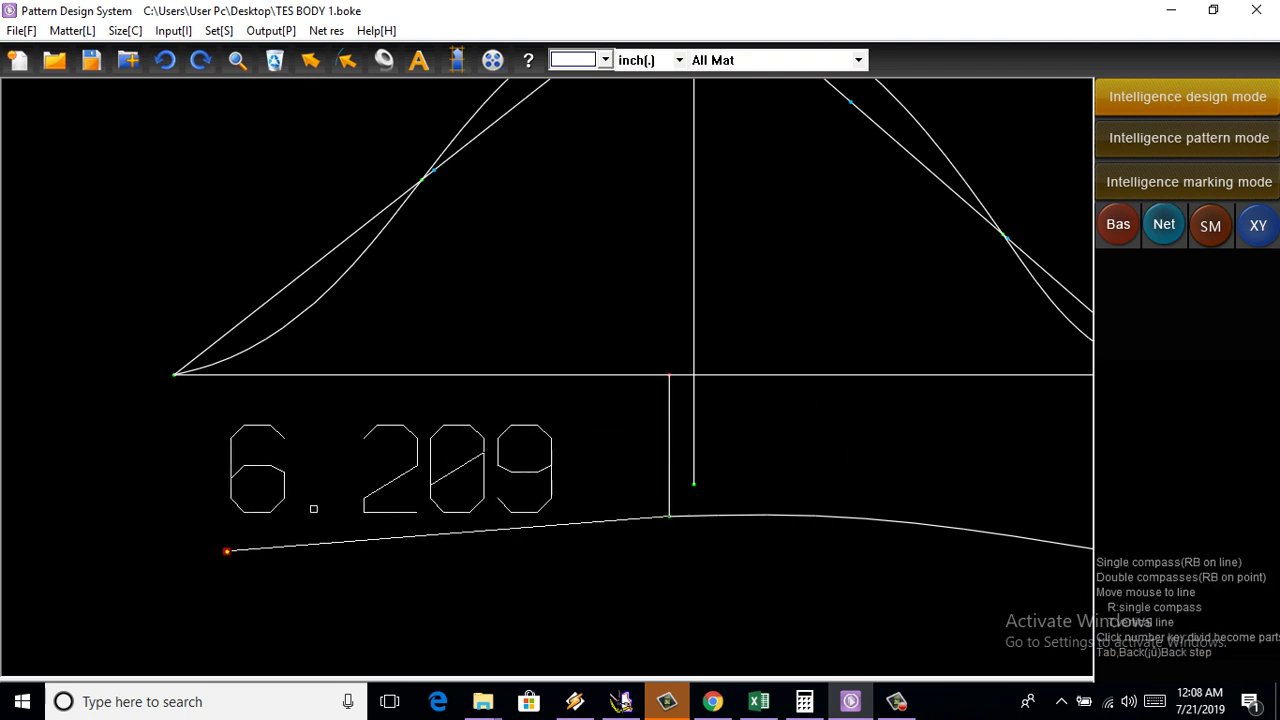
left_click(227, 551)
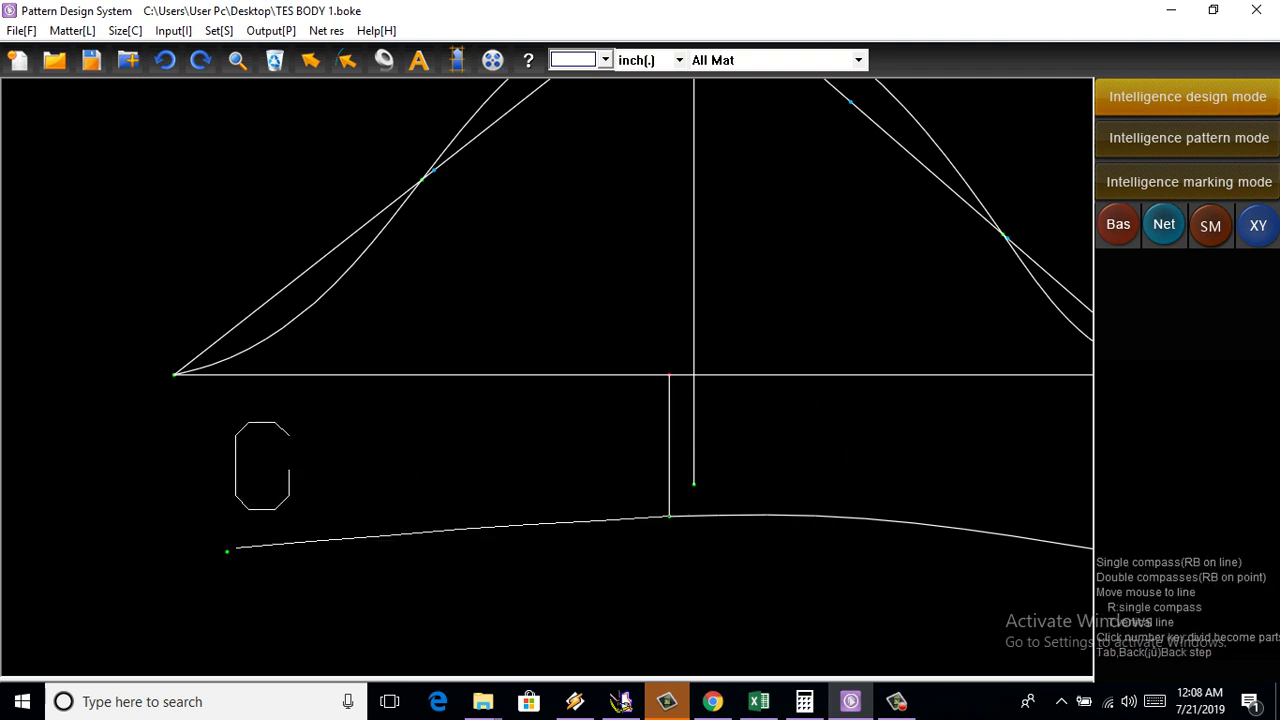
right_click(227, 551)
Draw the 7-inch right side seam with the compass, from the width line's right end to the hem end
key("Home")
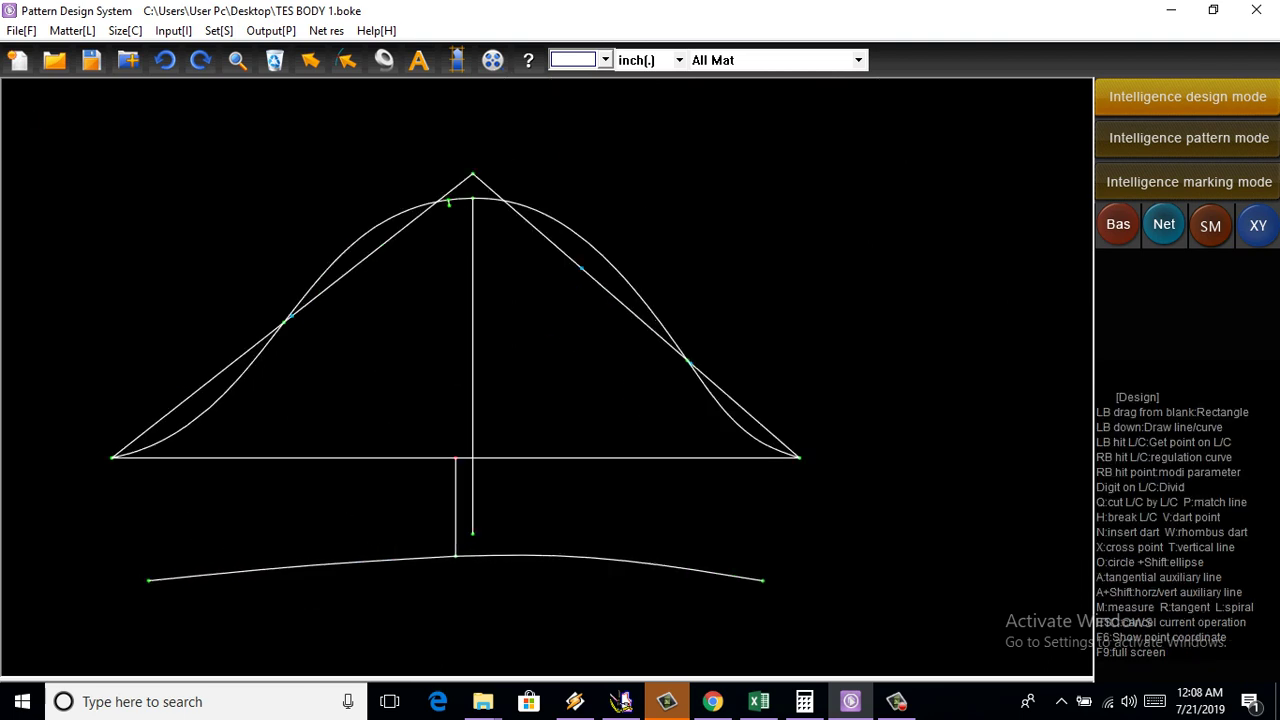
scroll(446, 540, "up", 2)
scroll(310, 434, "down", 3)
scroll(805, 378, "up", 3)
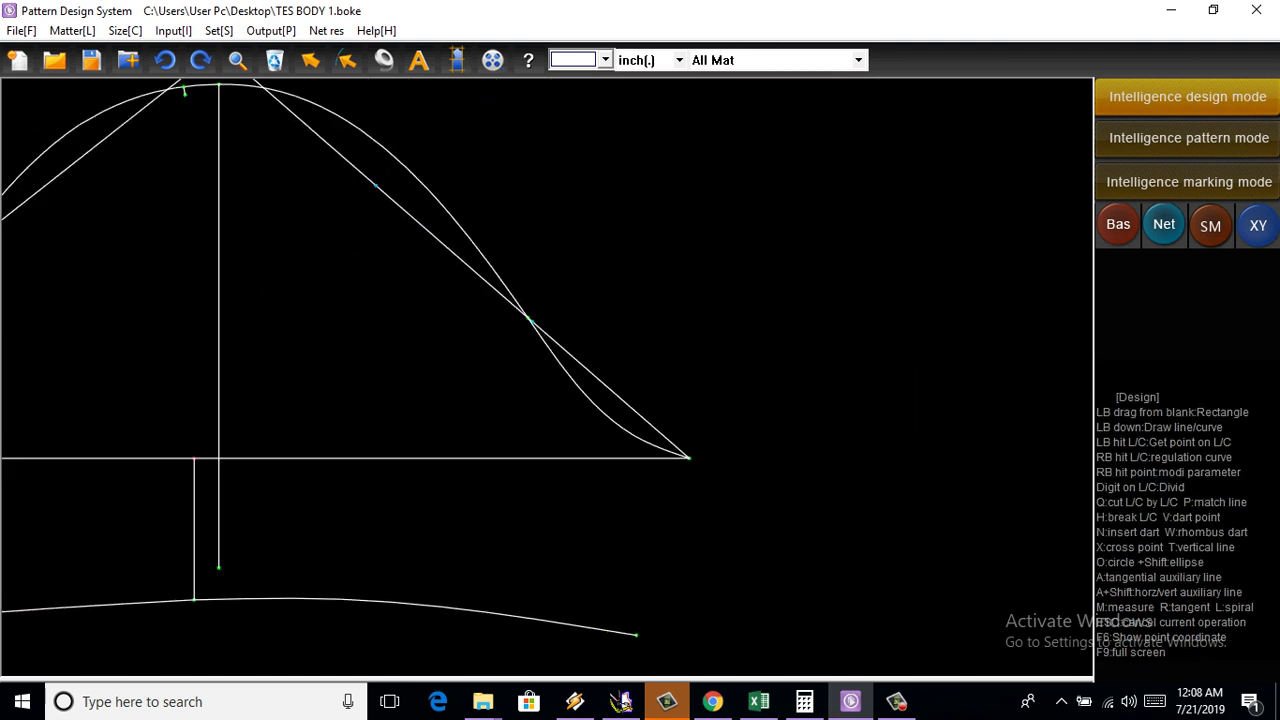
scroll(690, 455, "down", 1)
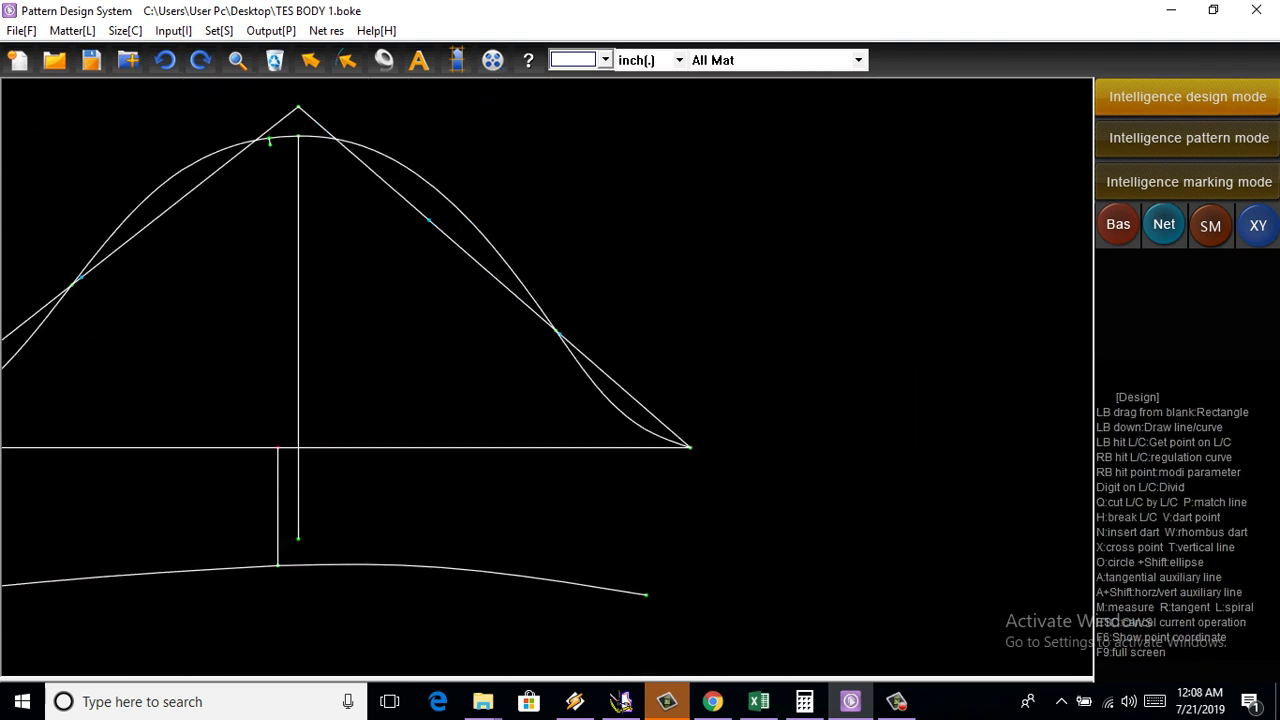
key("c")
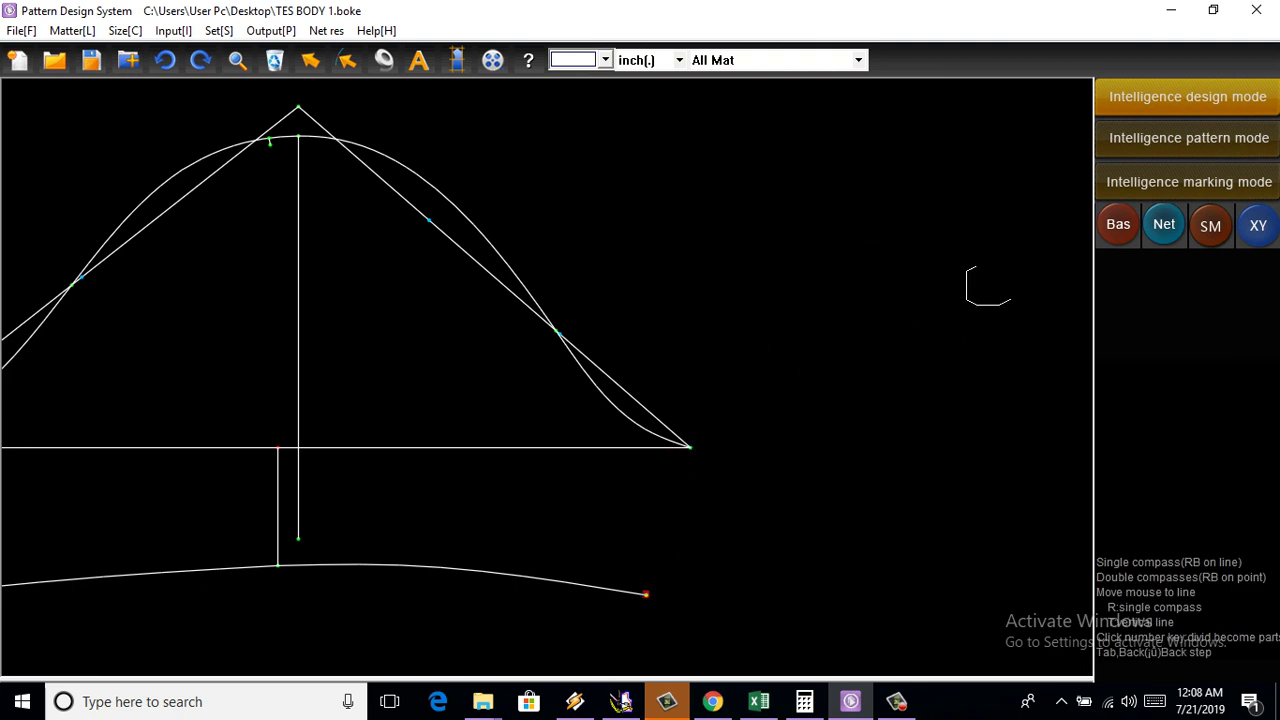
left_click(966, 286)
scroll(966, 286, "down", 2)
scroll(966, 286, "up", 2)
scroll(966, 286, "down", 2)
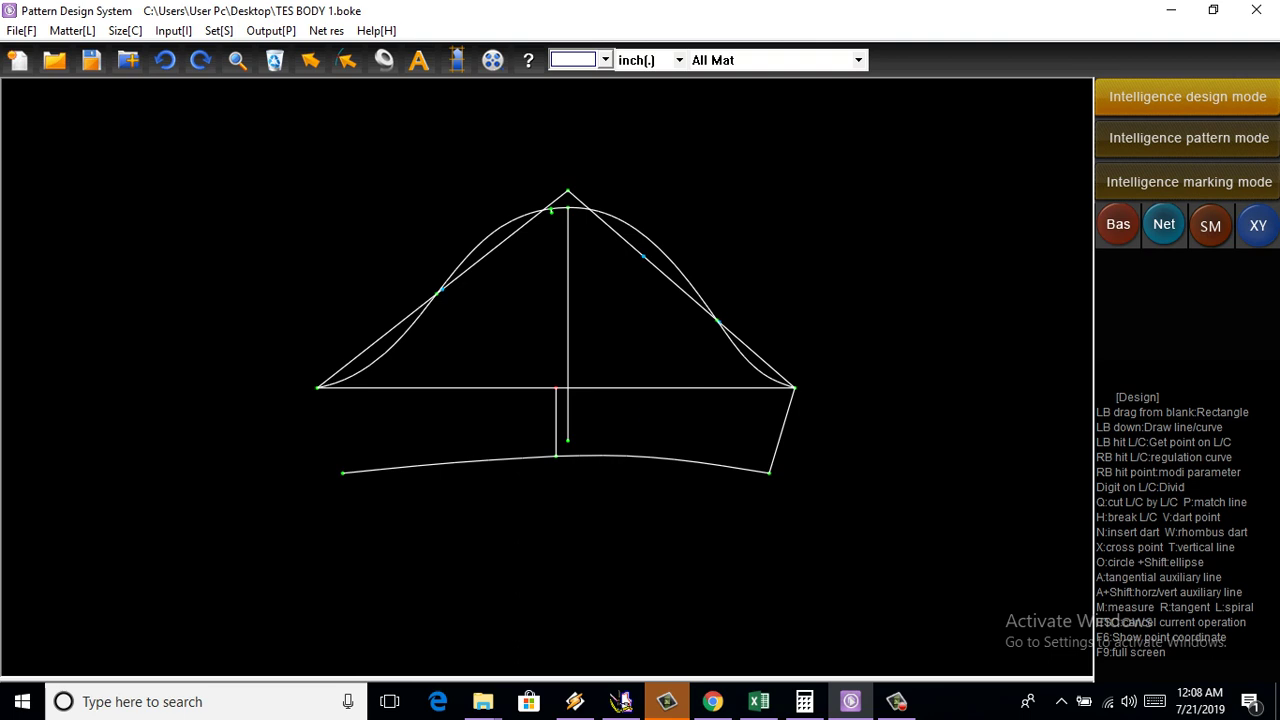
scroll(540, 330, "down", 1)
scroll(540, 330, "up", 1)
scroll(540, 330, "up", 2)
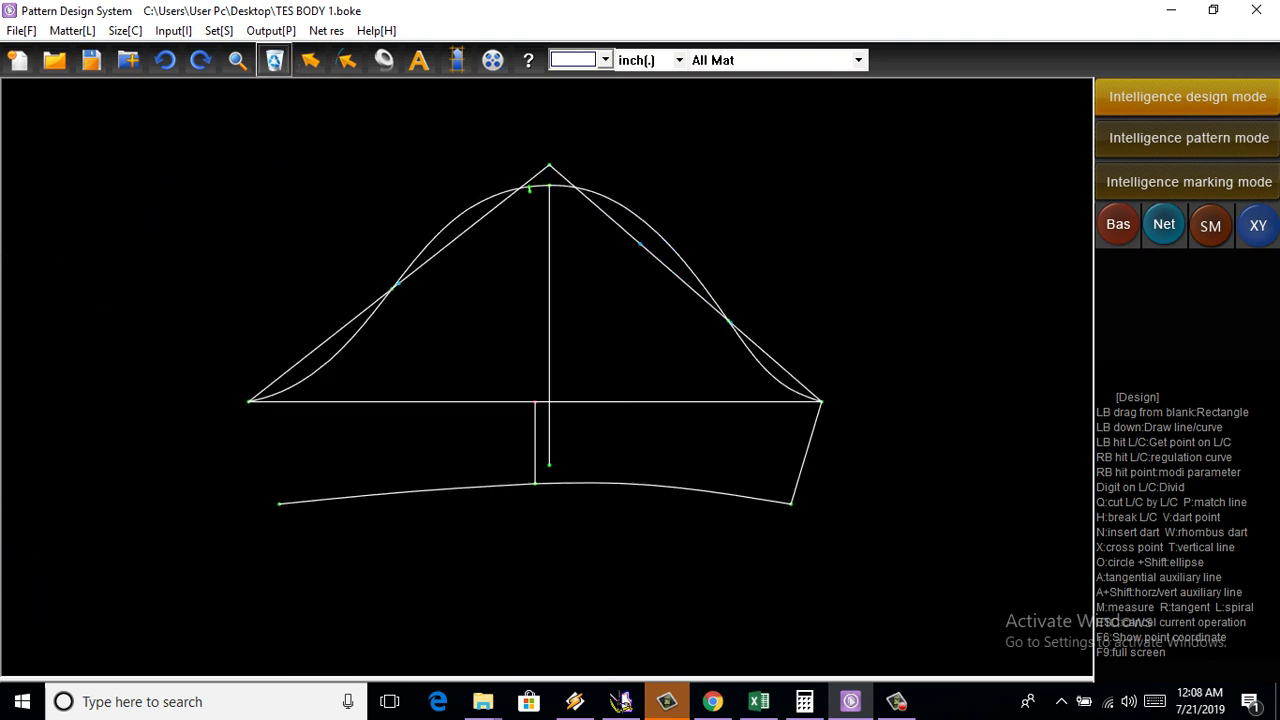
Delete the long centre line from the cap peak, accepting both warnings and the linked-items prompt
key("Delete")
left_click(549, 300)
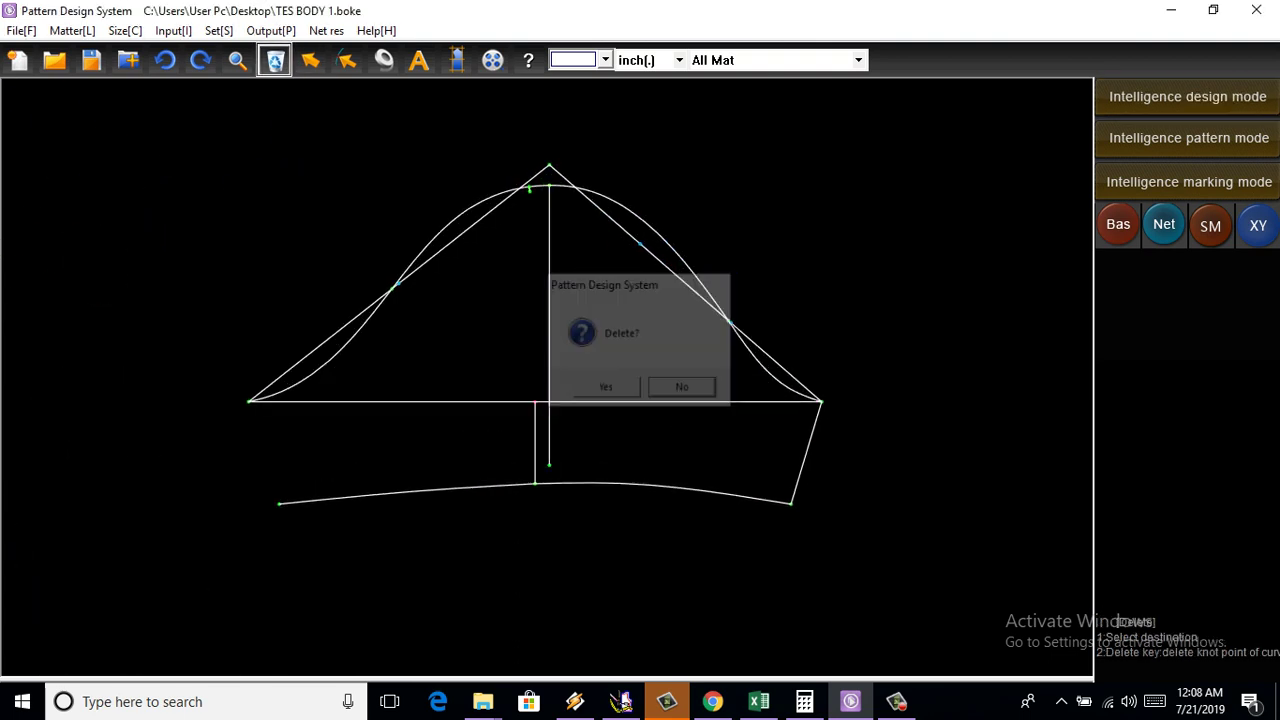
left_click(549, 300)
left_click(605, 387)
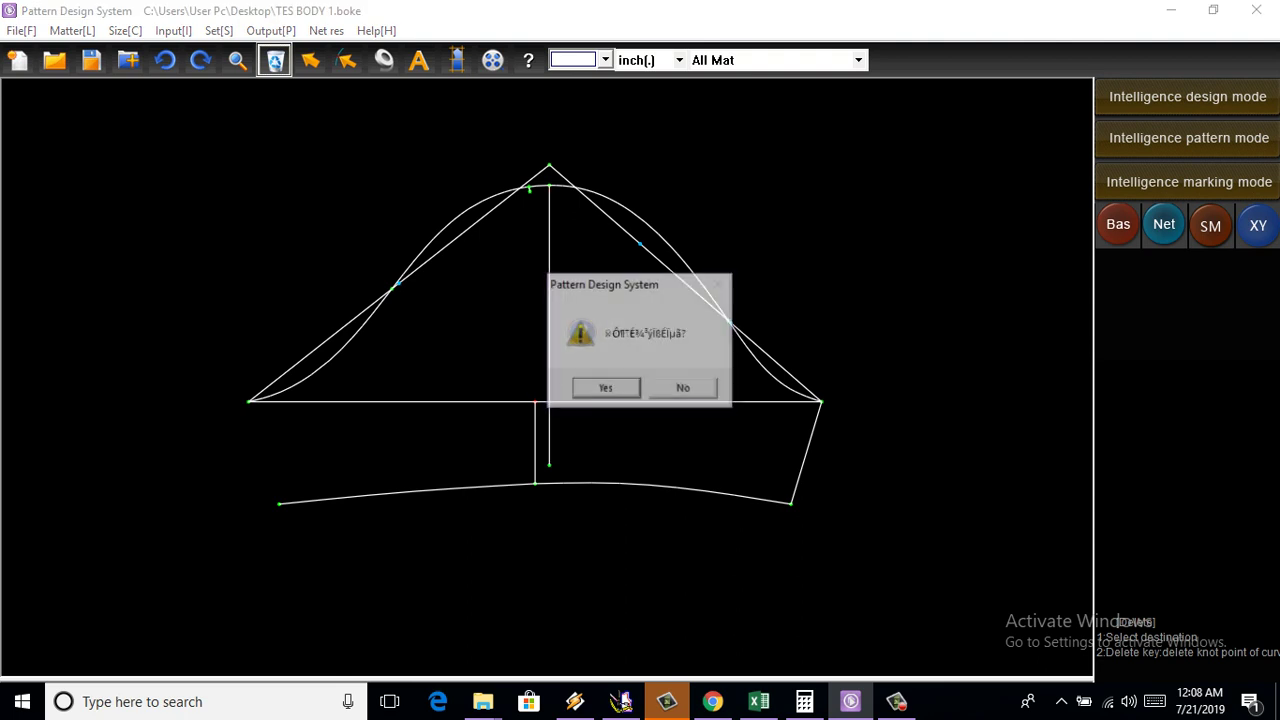
key("Return")
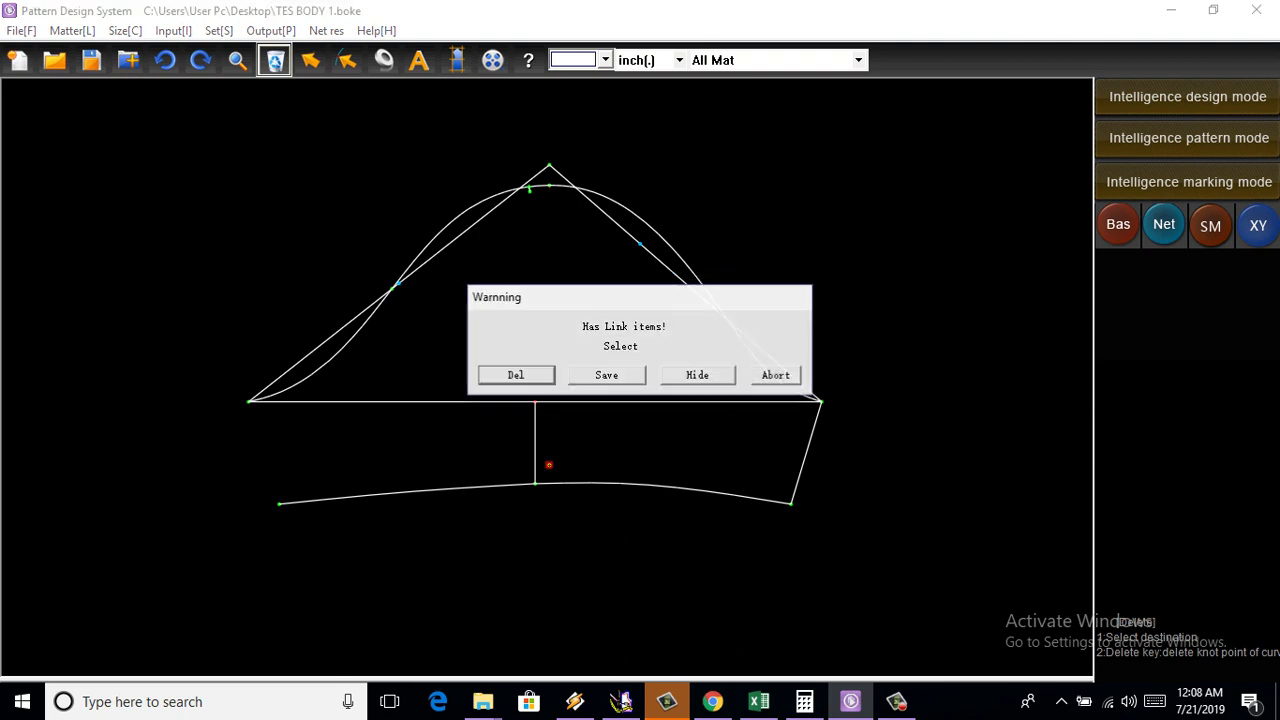
key("Return")
scroll(556, 413, "up", 2)
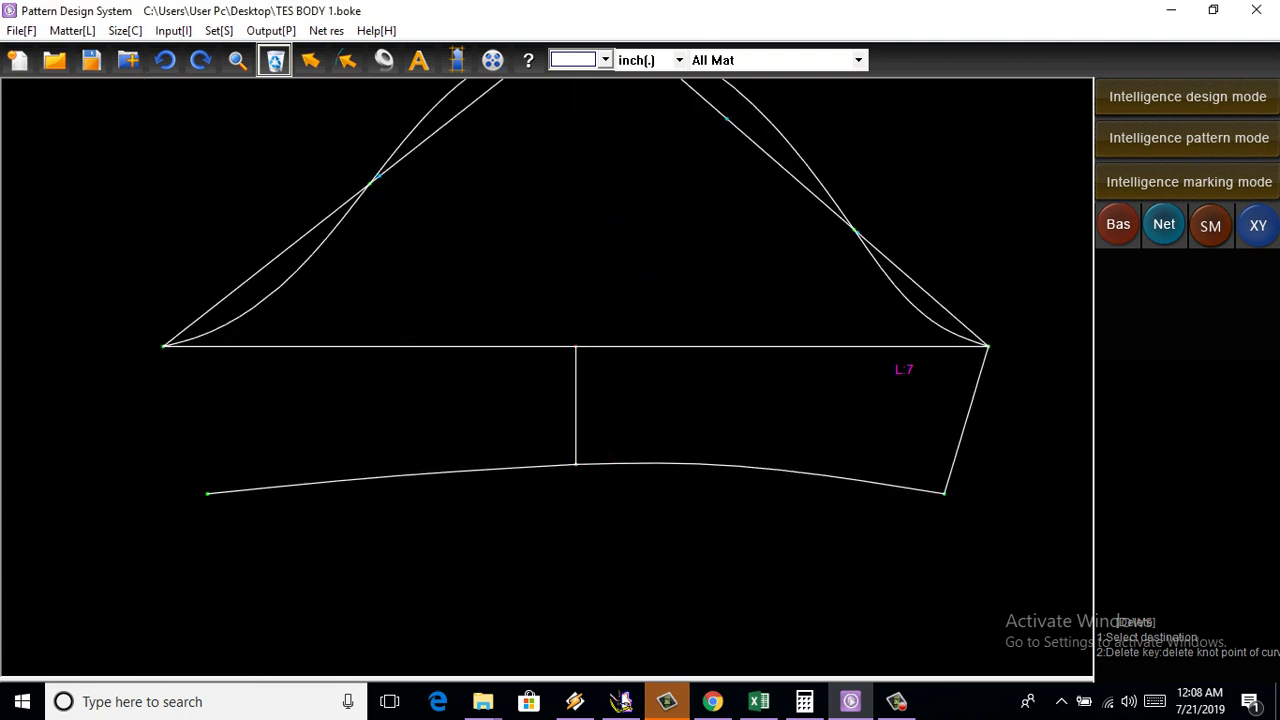
left_click(1187, 96)
scroll(460, 459, "up", 3)
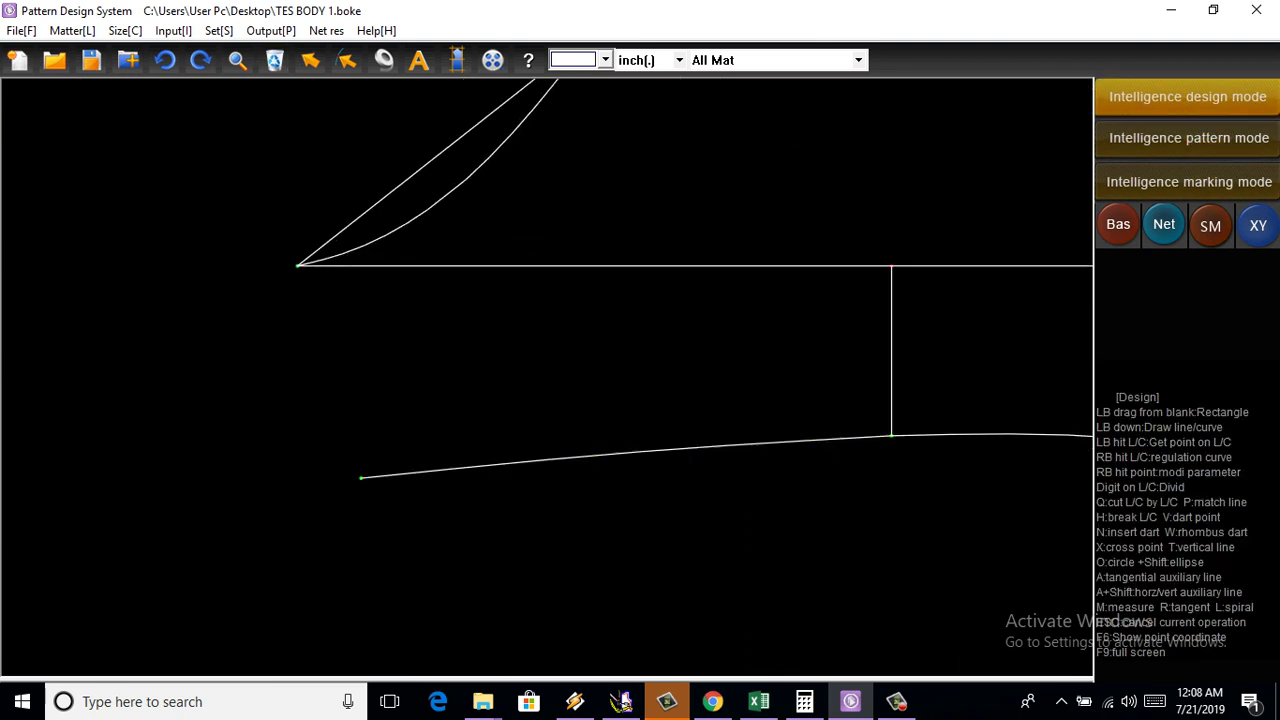
Symmetry-copy the right side seam across the centre line to form the left seam
scroll(602, 353, "down", 1)
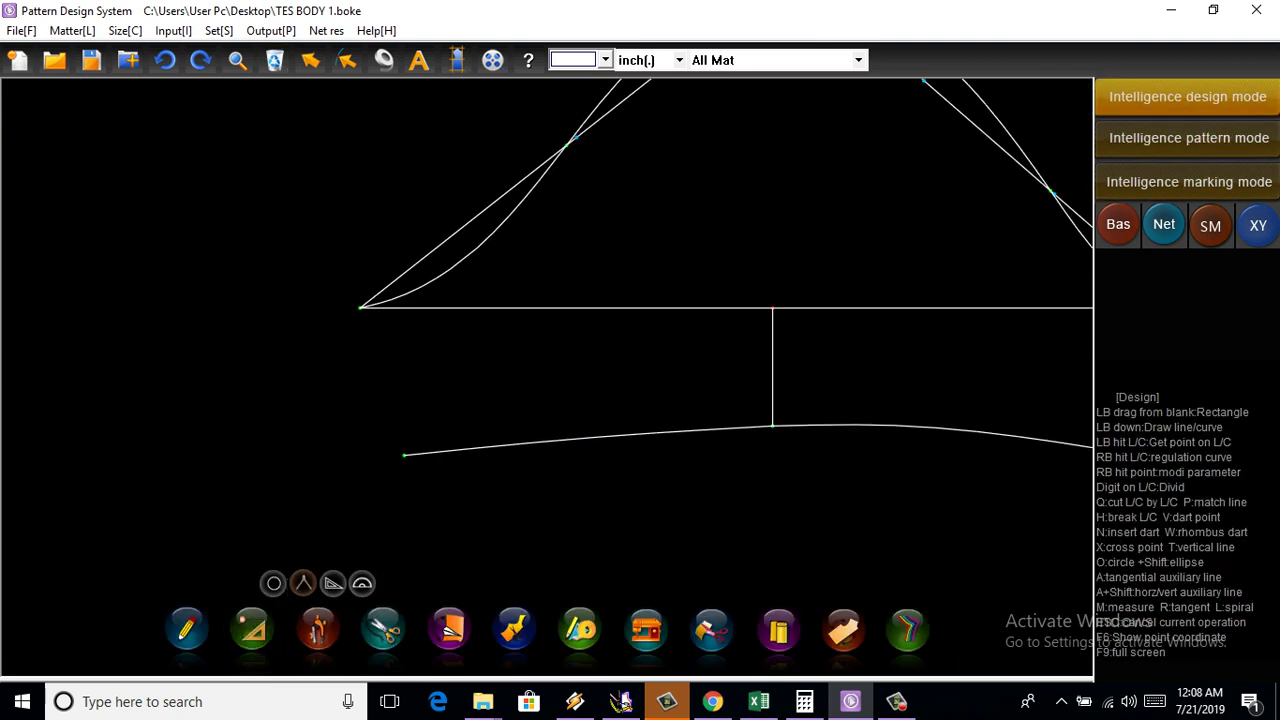
key("k")
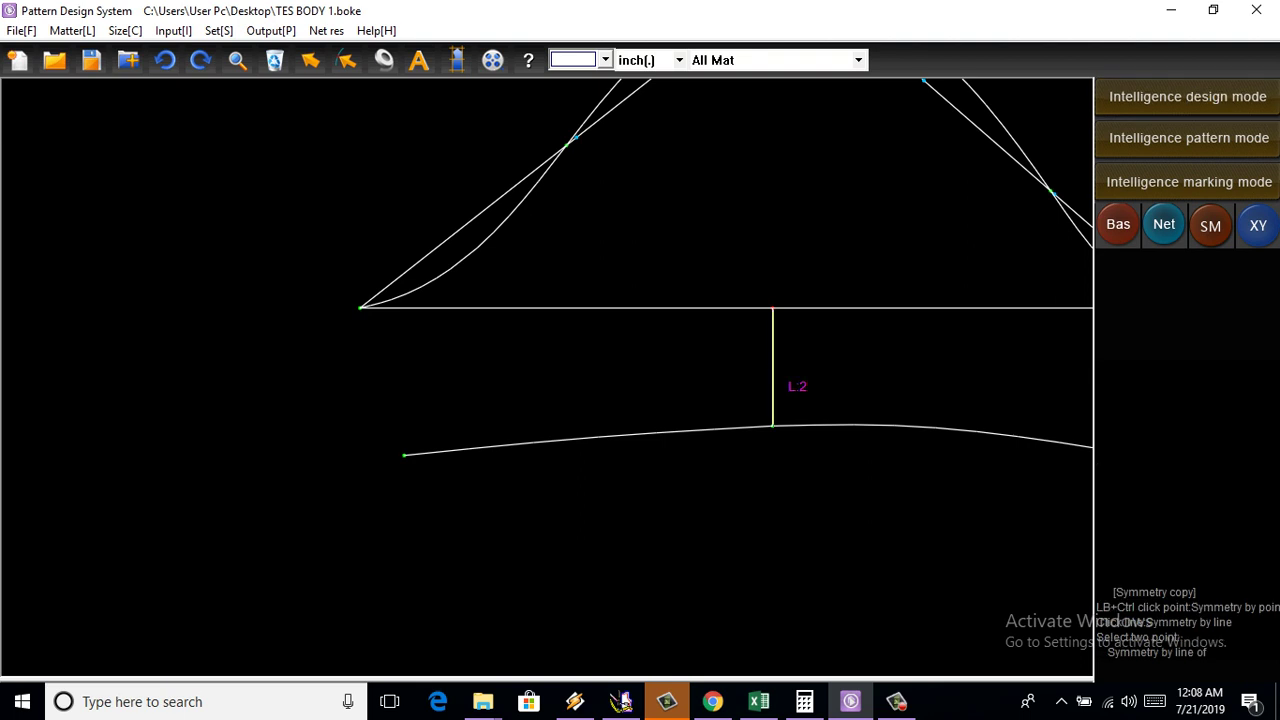
key("Home")
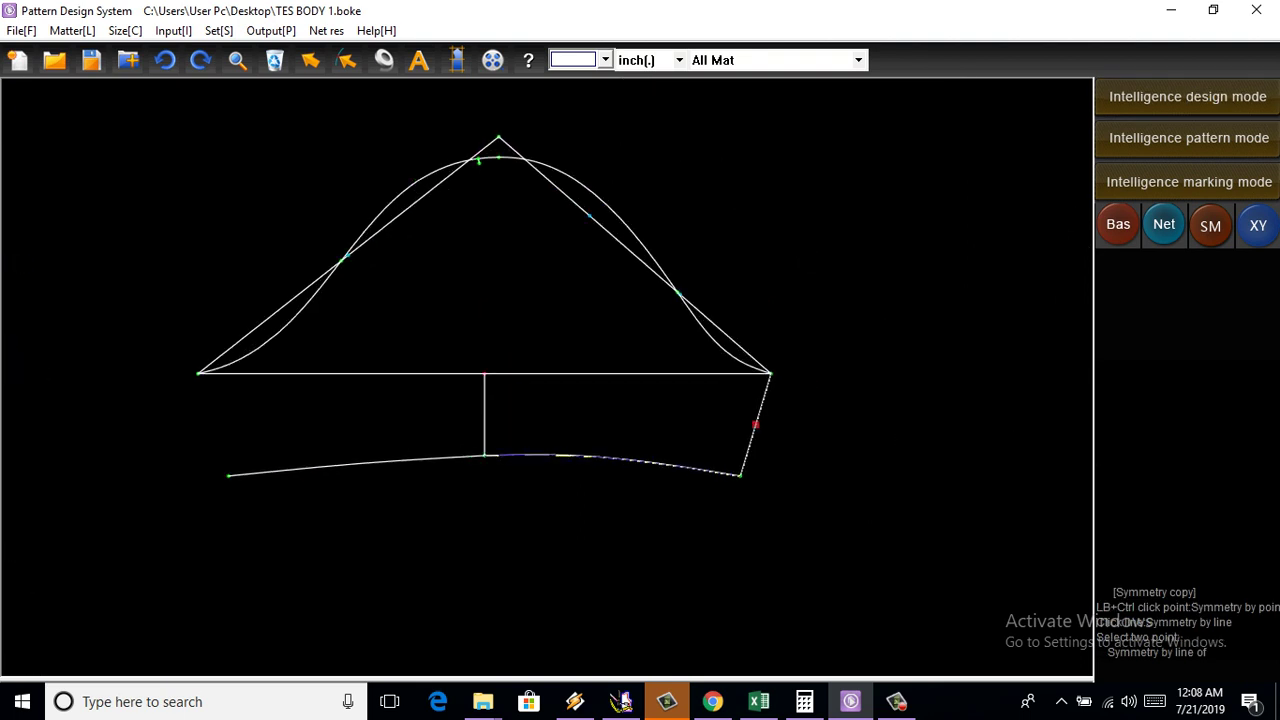
scroll(430, 450, "up", 1)
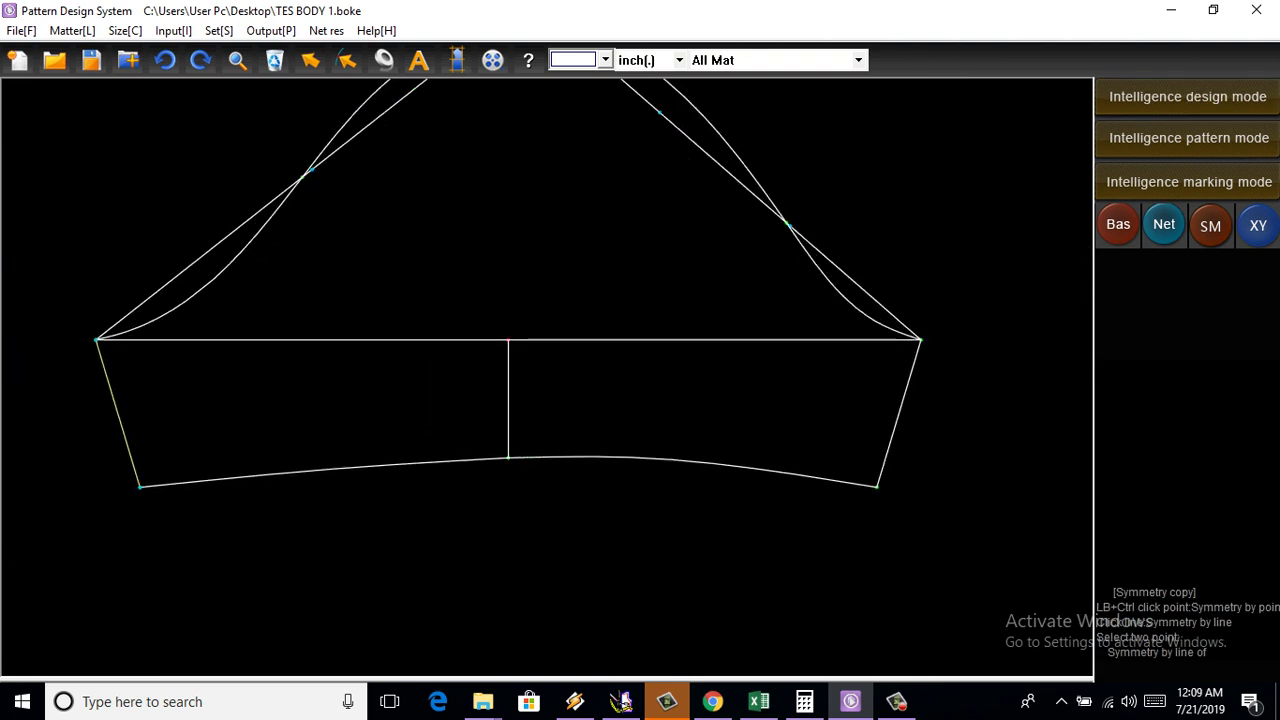
left_click(690, 465)
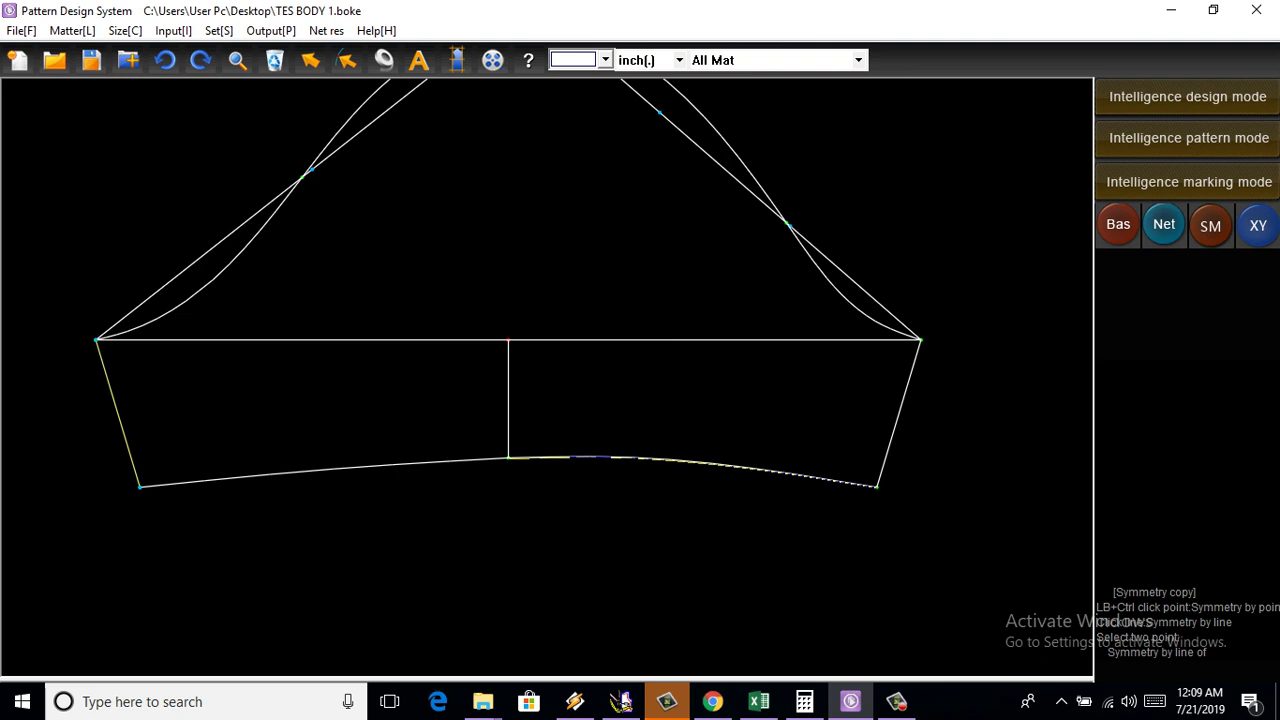
left_click(1187, 96)
scroll(838, 475, "up", 1)
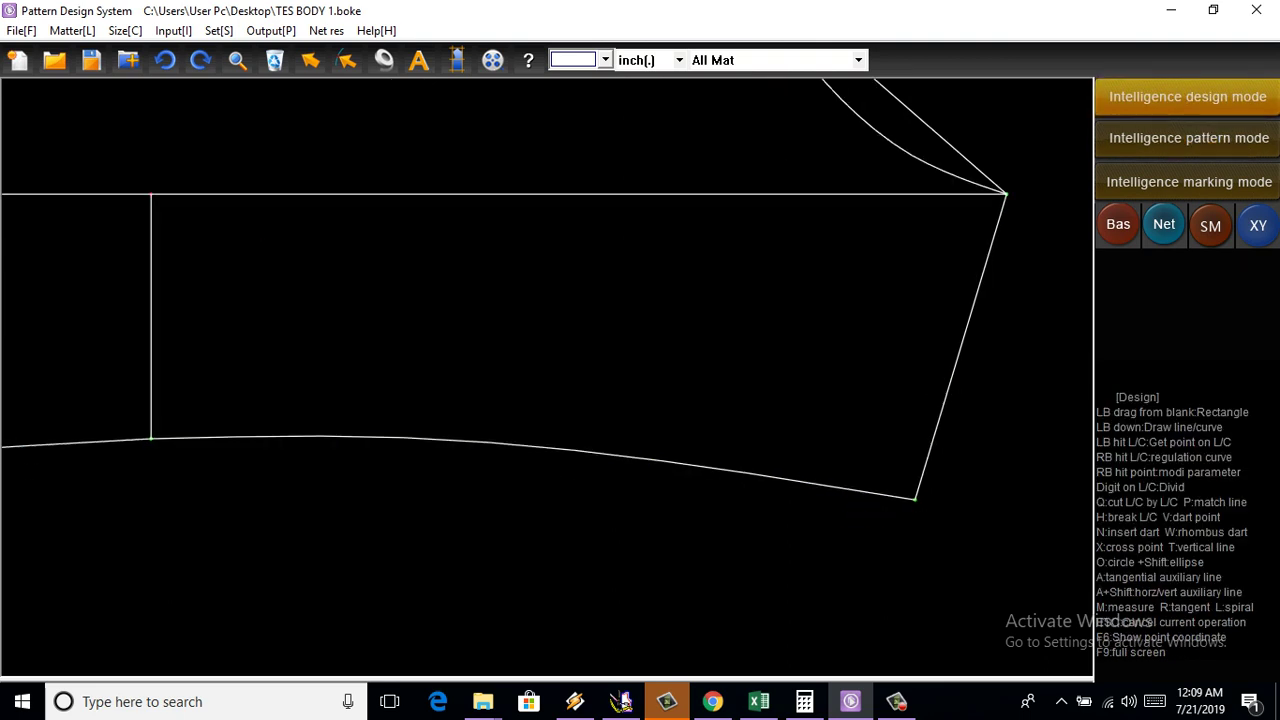
scroll(828, 483, "up", 1)
Reshape the right half of the hem curve by dragging a new knot
right_click(830, 481)
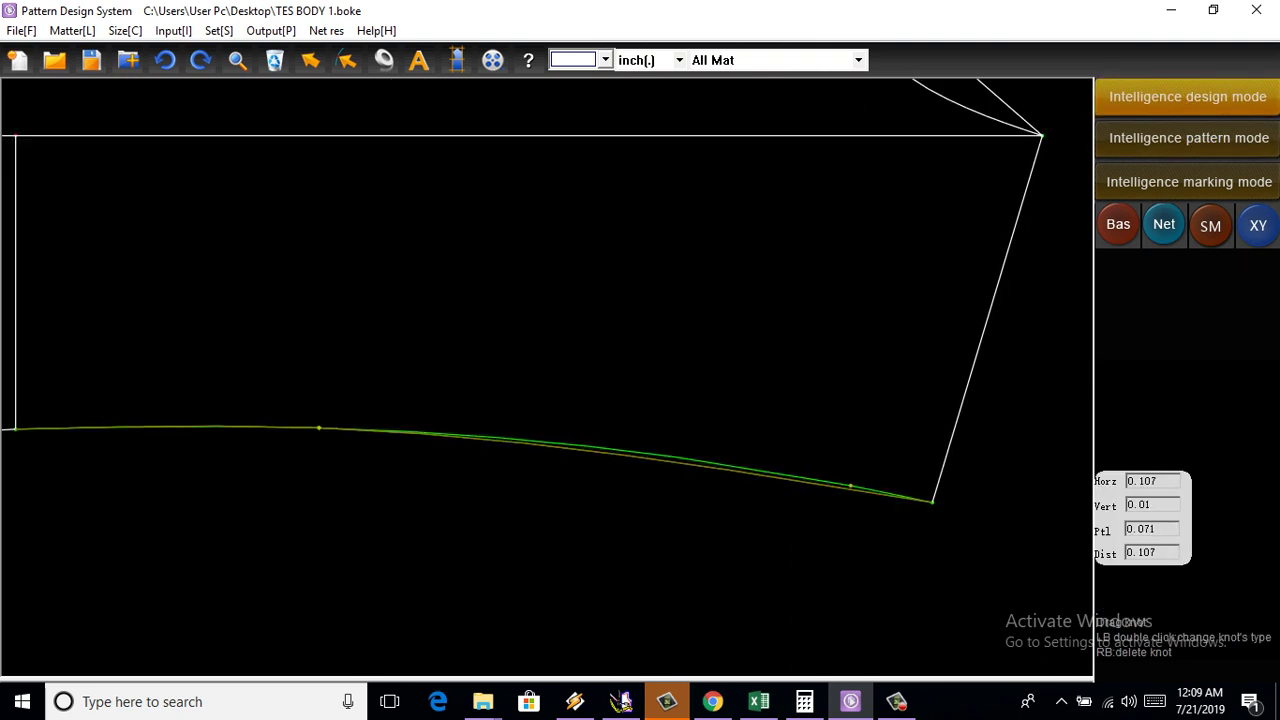
scroll(601, 512, "down", 1)
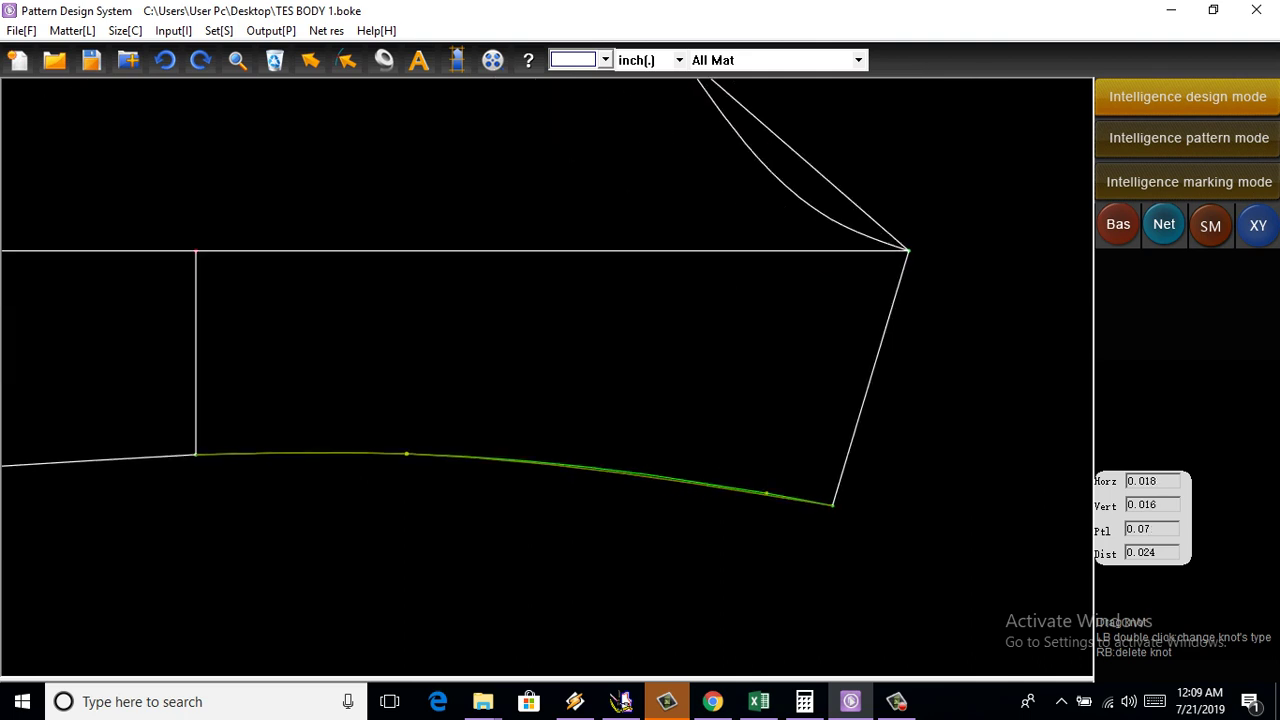
left_click_drag(406, 454, 265, 455)
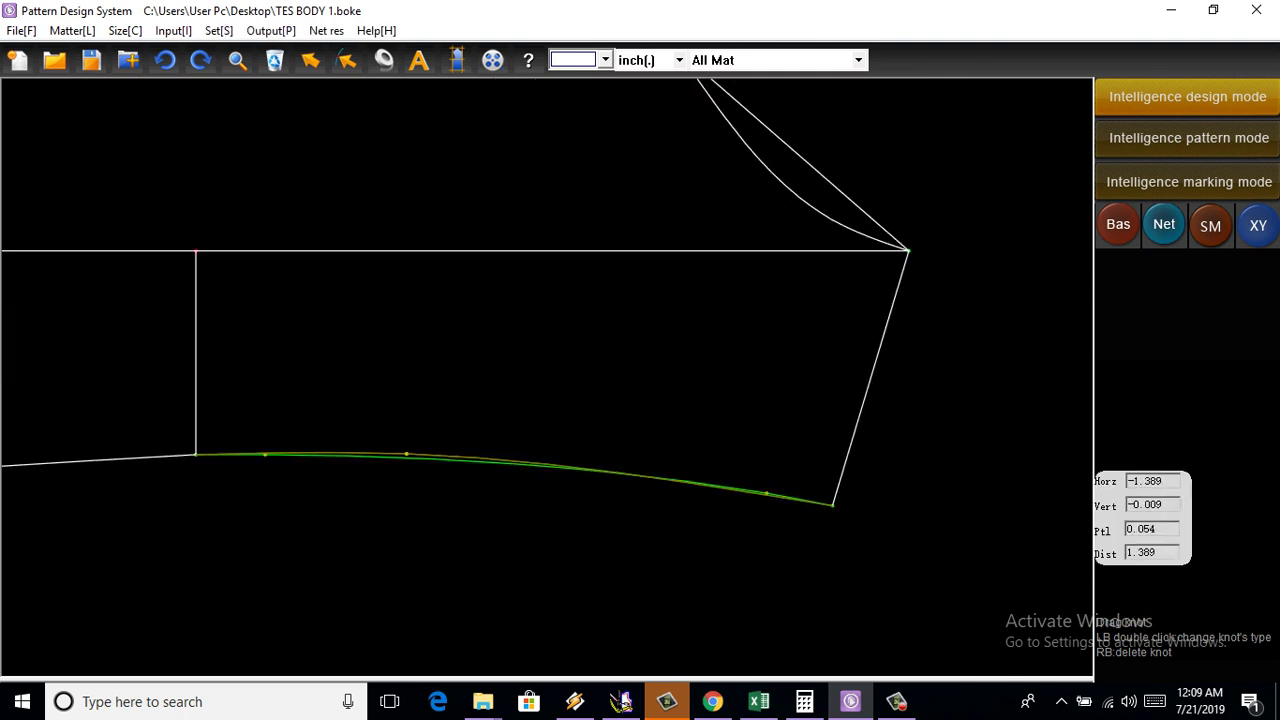
scroll(241, 461, "up", 1)
key("Escape")
scroll(547, 378, "down", 1)
scroll(547, 378, "down", 1)
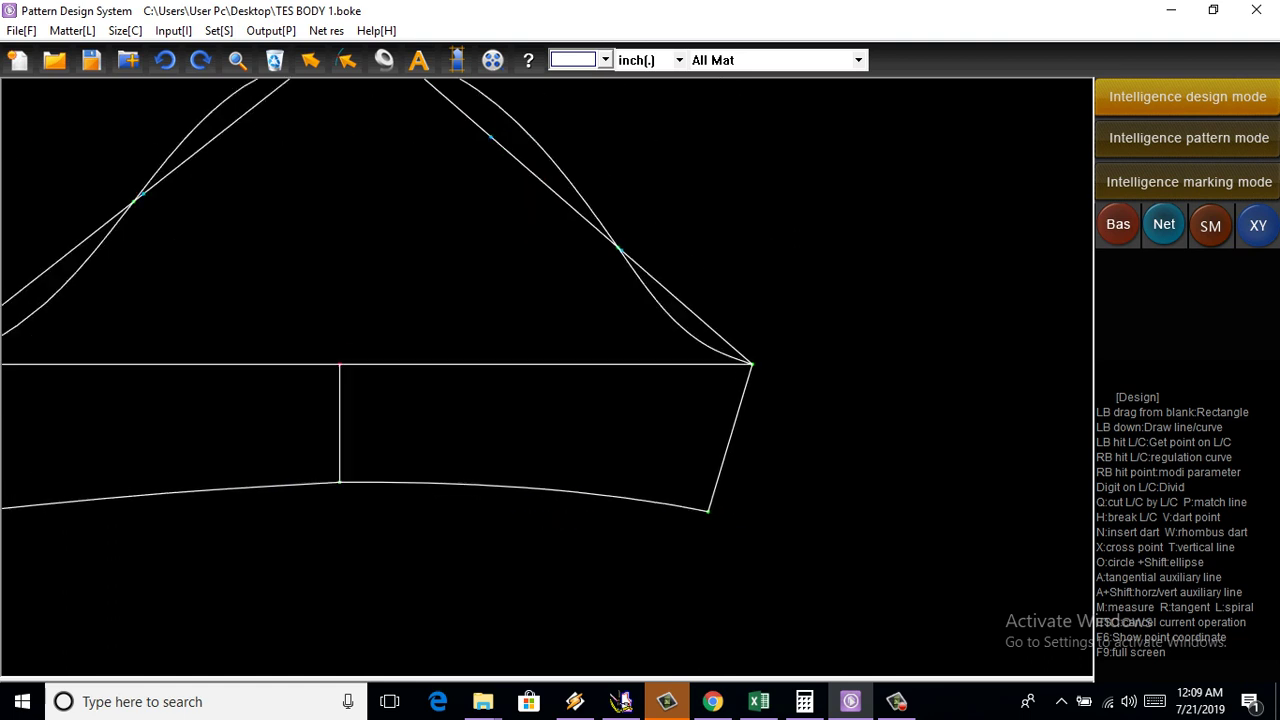
scroll(547, 378, "up", 1)
scroll(334, 507, "down", 2)
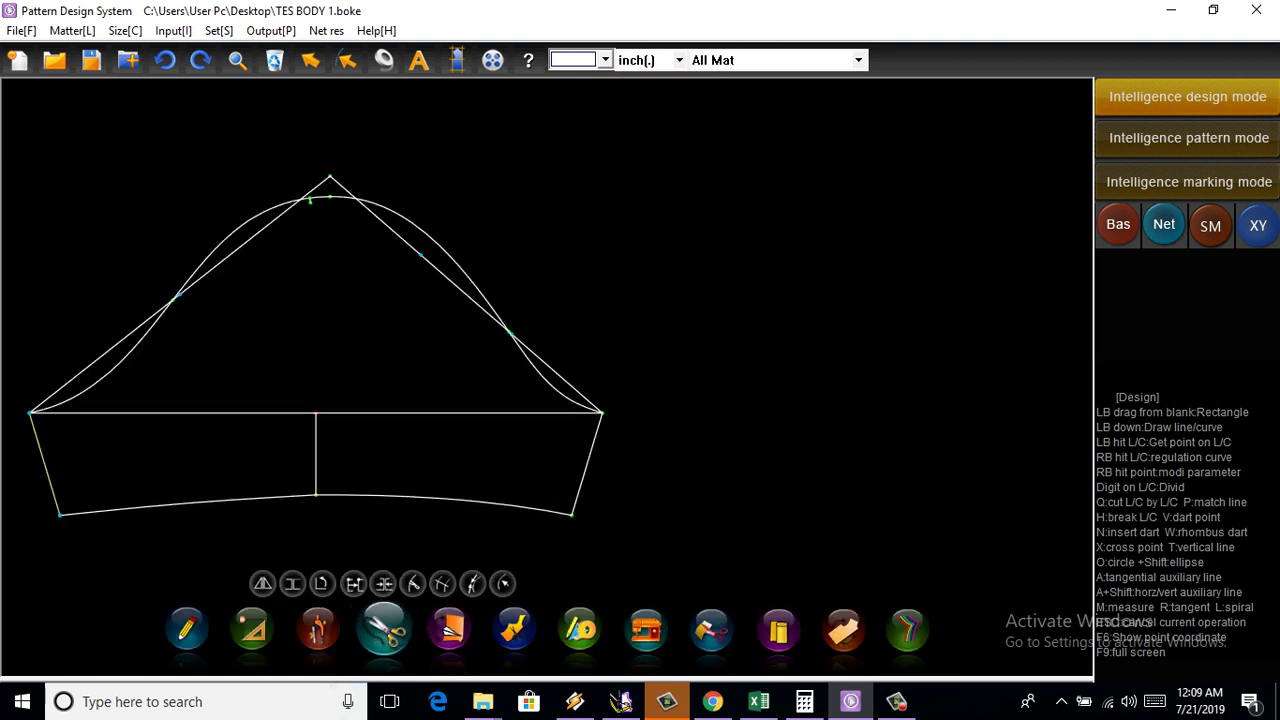
Symmetry-copy the right hem half across centre line L:2
left_click(292, 583)
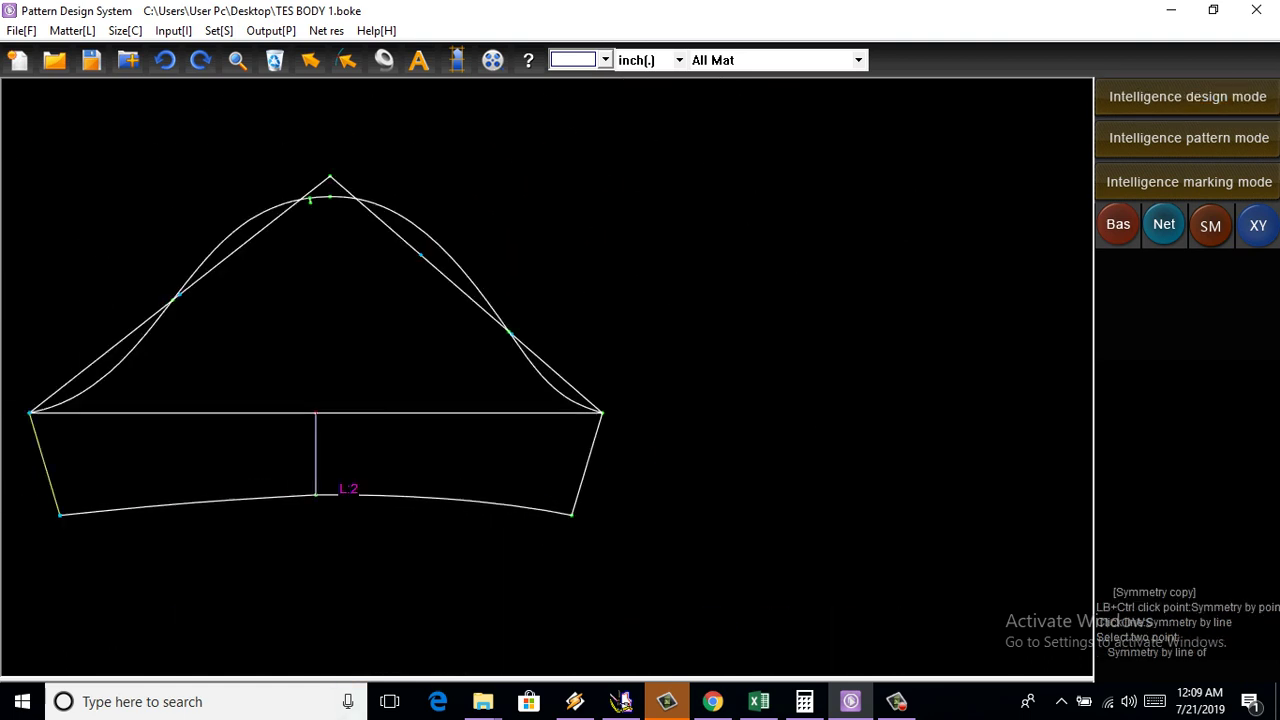
scroll(135, 534, "up", 1)
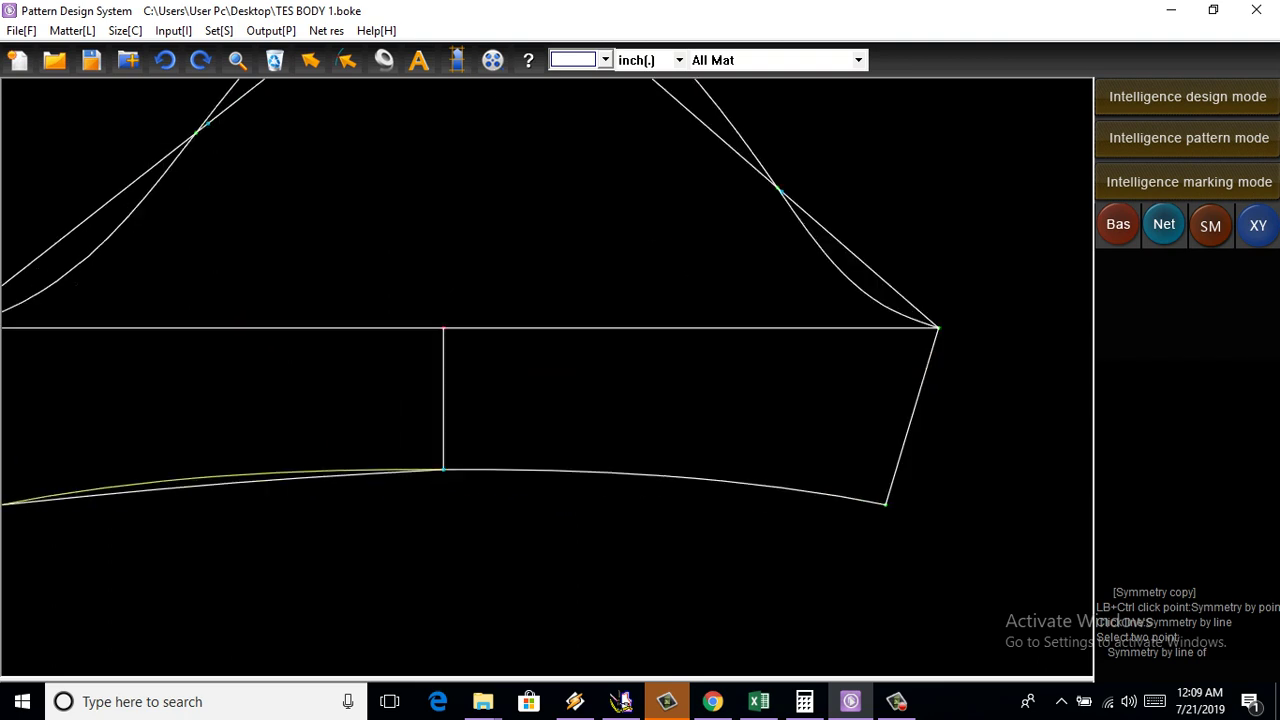
scroll(135, 534, "up", 1)
left_click(1187, 96)
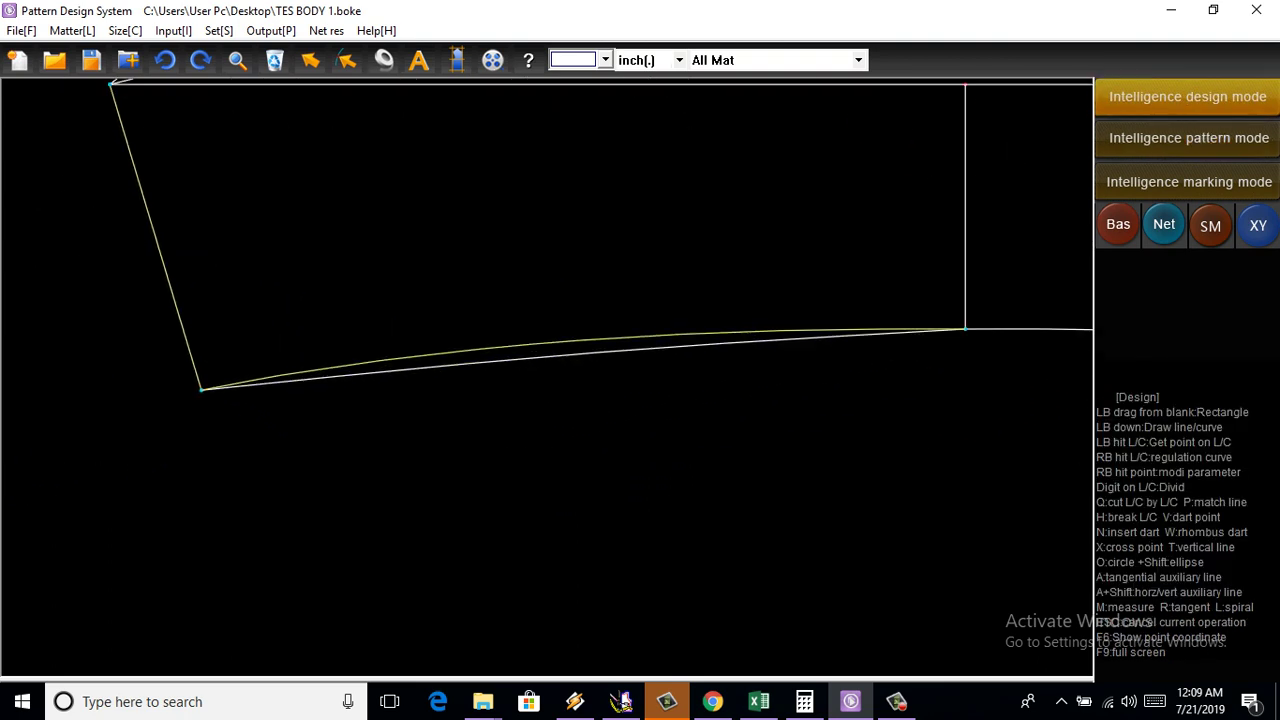
scroll(350, 375, "up", 1)
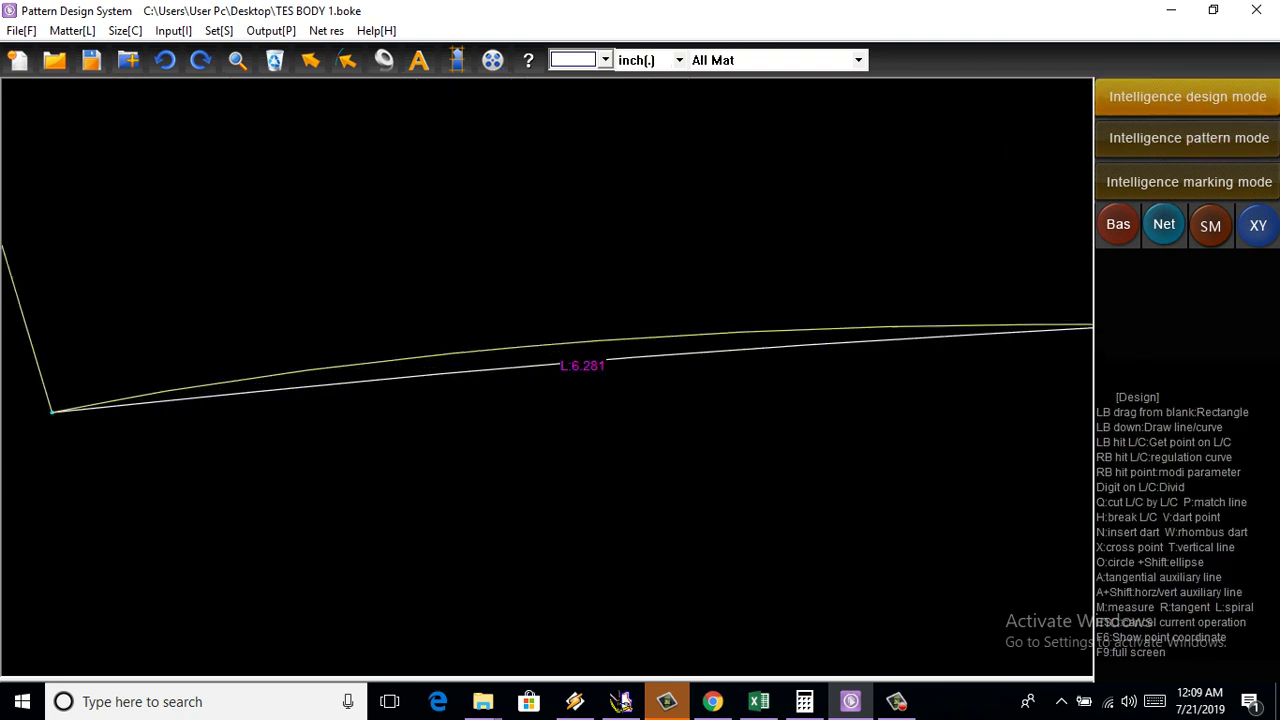
Drag a knot on the left hem curve to reshape it to 6.281 inches
right_click(580, 364)
left_click_drag(632, 357, 400, 360)
scroll(400, 360, "down", 2)
key("Escape")
scroll(400, 370, "up", 2)
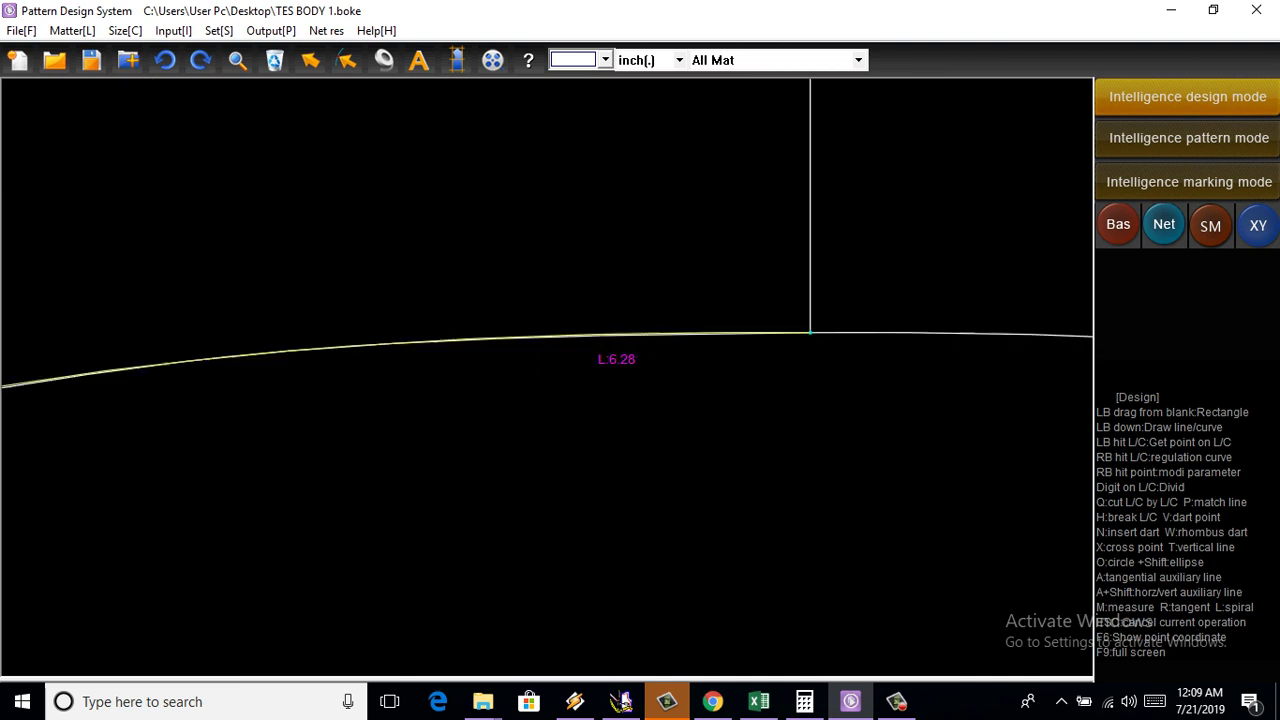
scroll(400, 370, "up", 1)
scroll(400, 370, "up", 1)
Delete the overlapping duplicate hem line, confirming Yes to both prompts
left_click(274, 60)
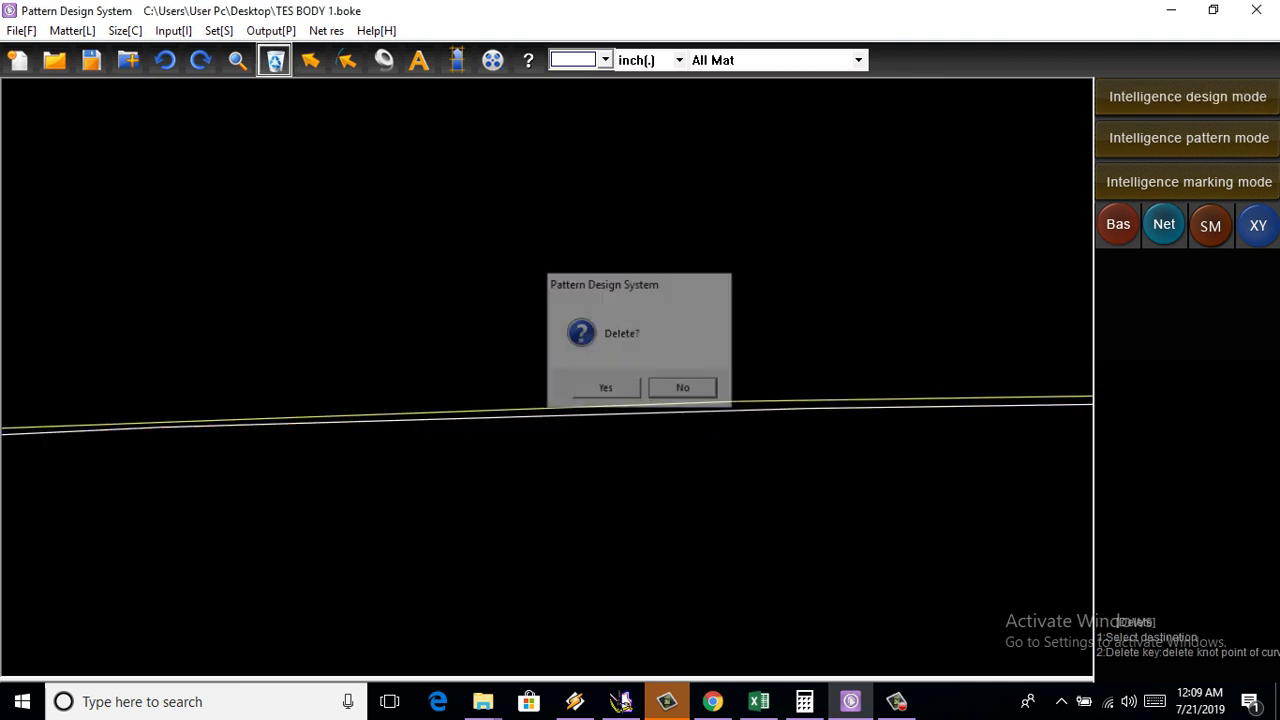
key("Escape")
left_click(674, 412)
key("Return")
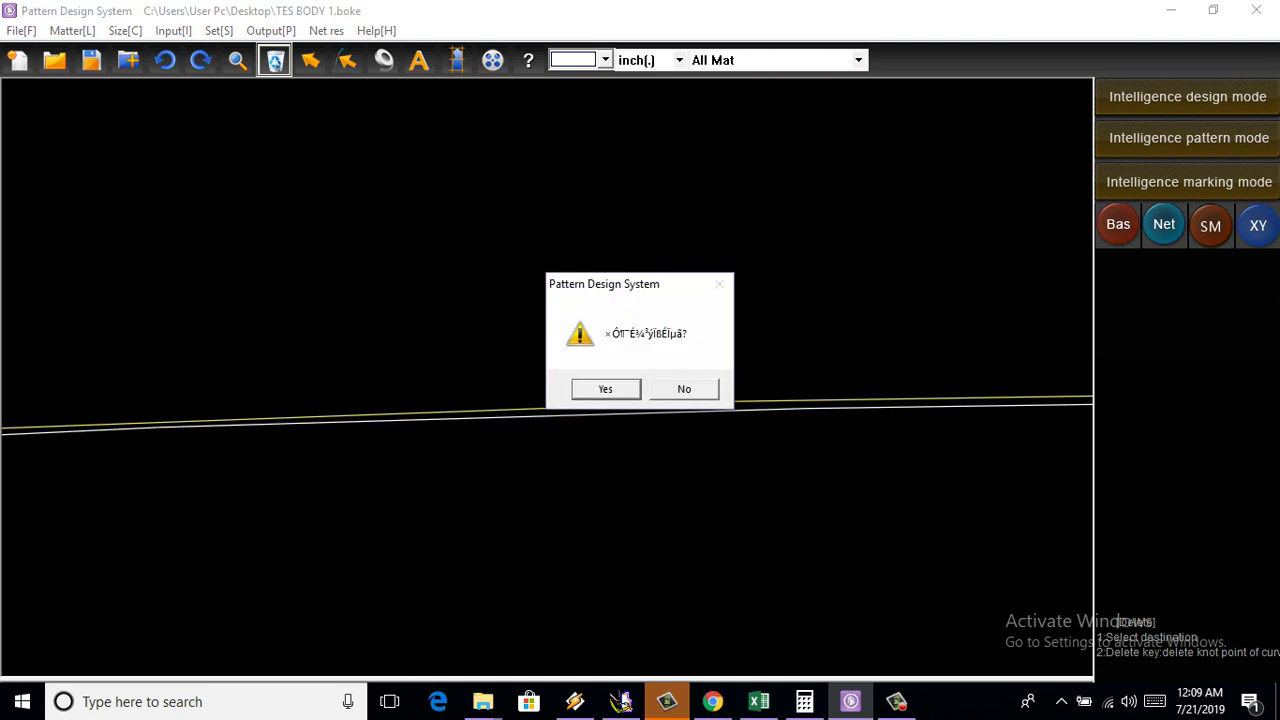
key("Return")
scroll(547, 280, "down", 1)
scroll(547, 280, "down", 2)
scroll(446, 440, "up", 1)
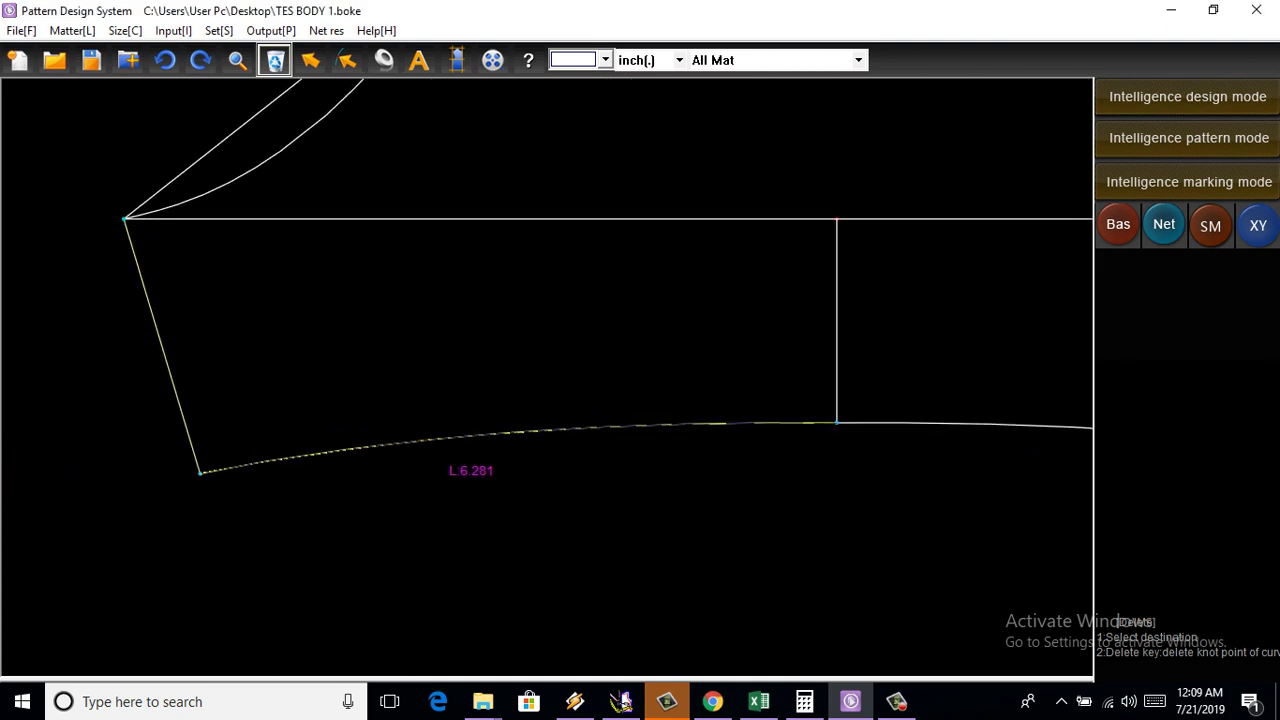
scroll(441, 405, "down", 2)
scroll(554, 320, "up", 1)
scroll(449, 340, "up", 1)
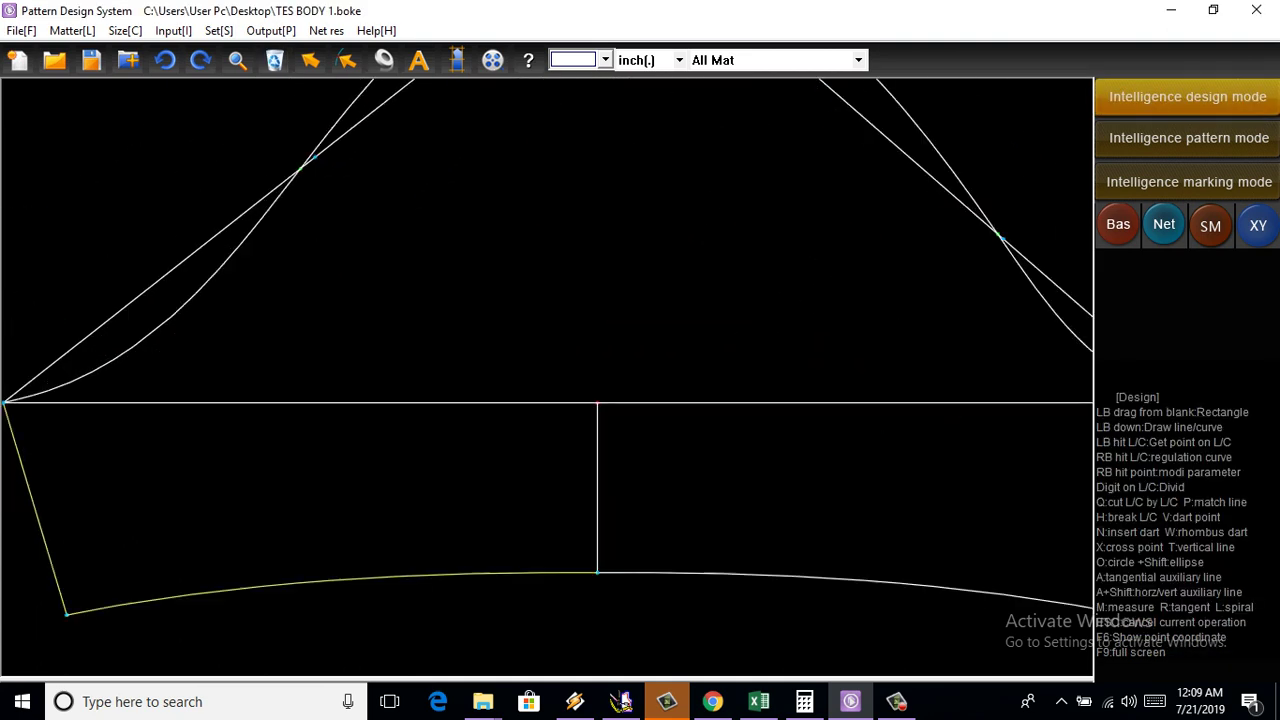
Change the first selected cap construction lines to the dashed line type
left_click_drag(669, 348, 477, 463)
right_click(732, 420)
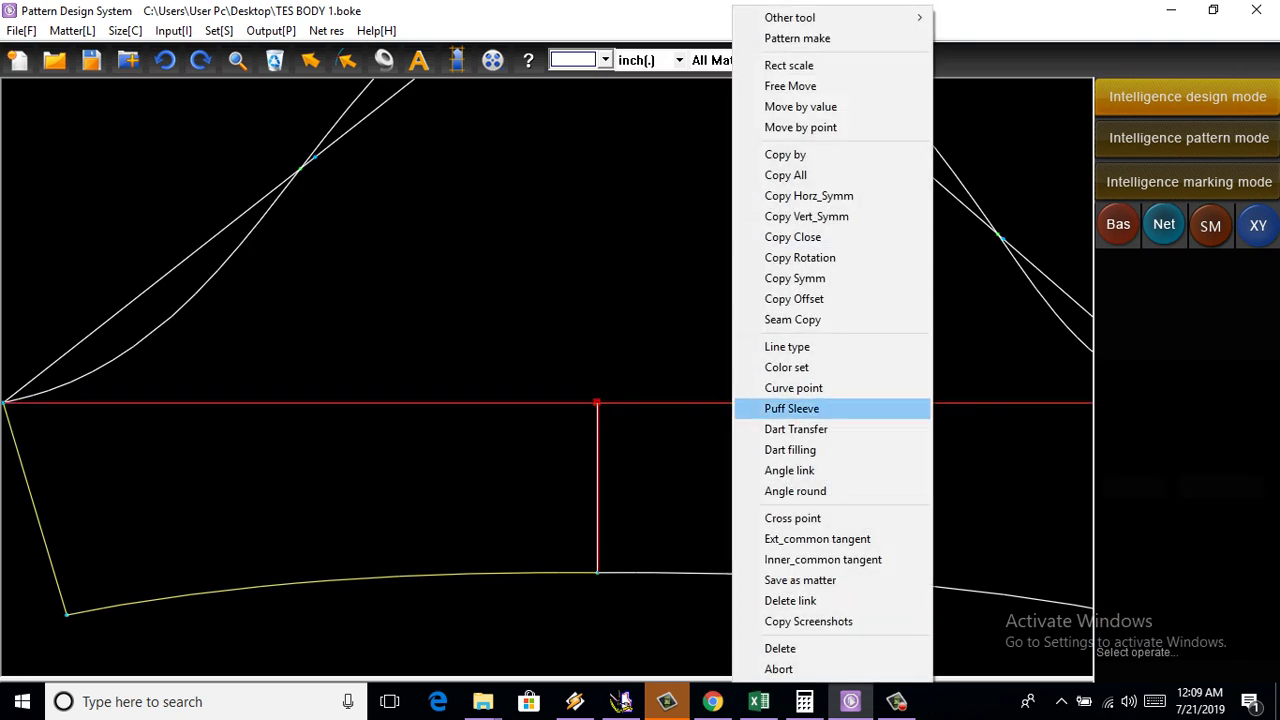
left_click(787, 346)
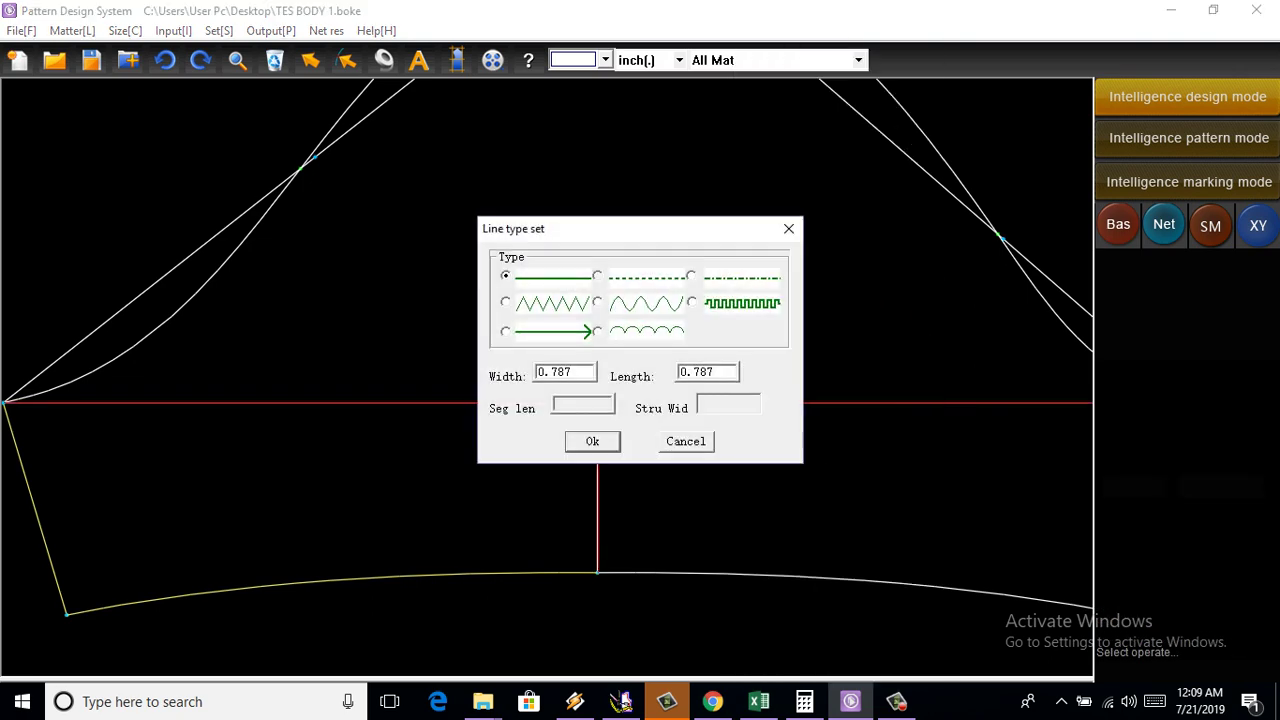
left_click(592, 441)
scroll(422, 445, "down", 1)
scroll(372, 298, "up", 1)
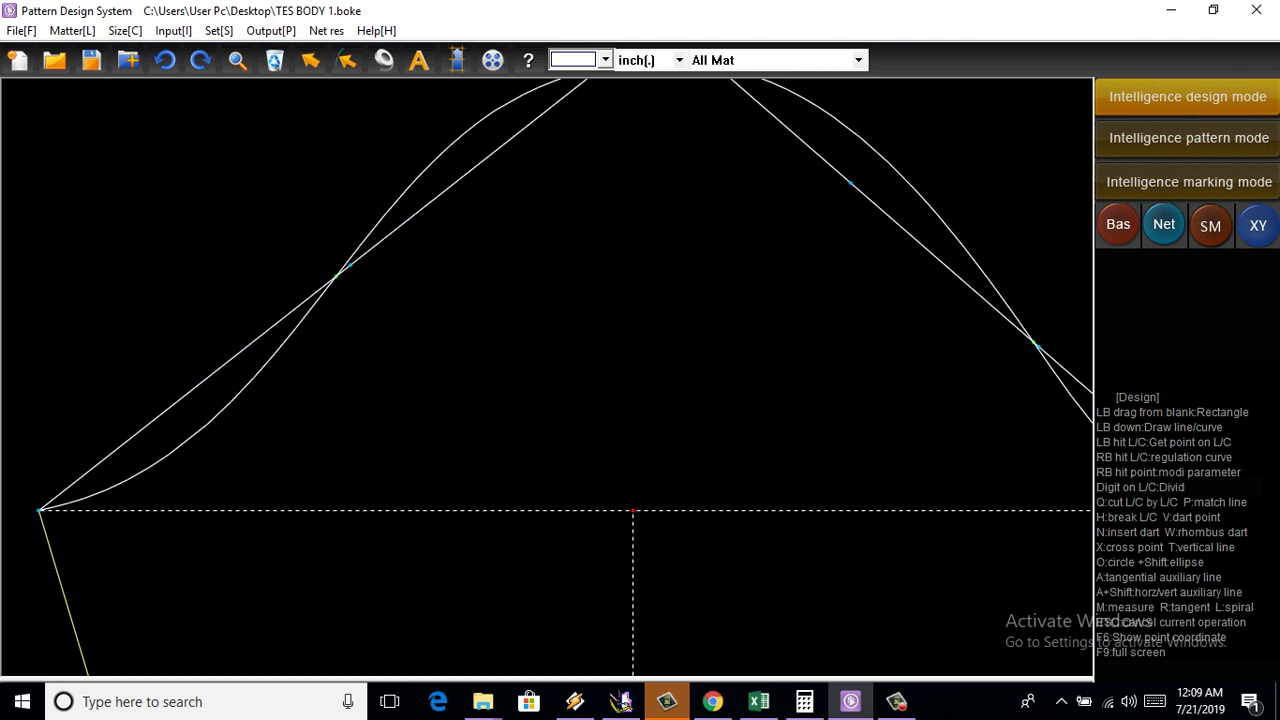
scroll(491, 223, "down", 1)
scroll(466, 212, "up", 1)
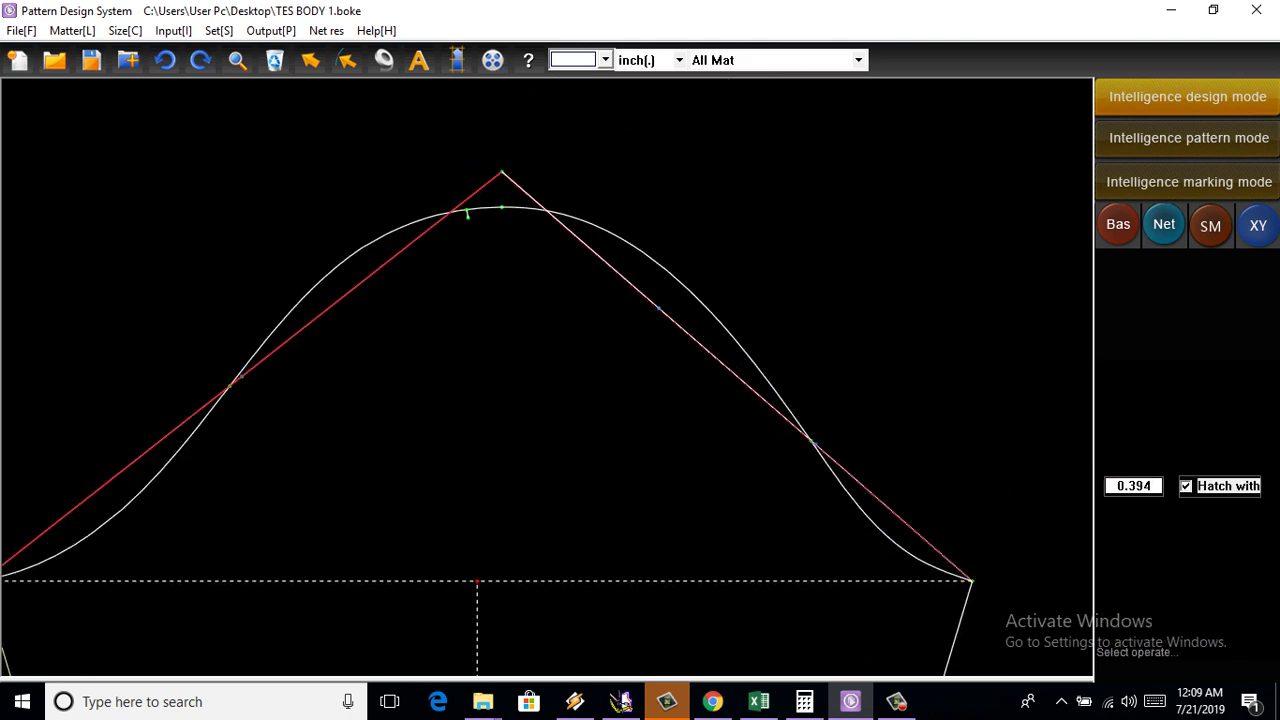
Make the red cap construction lines on the other side dashed as well
right_click(466, 212)
left_click(560, 346)
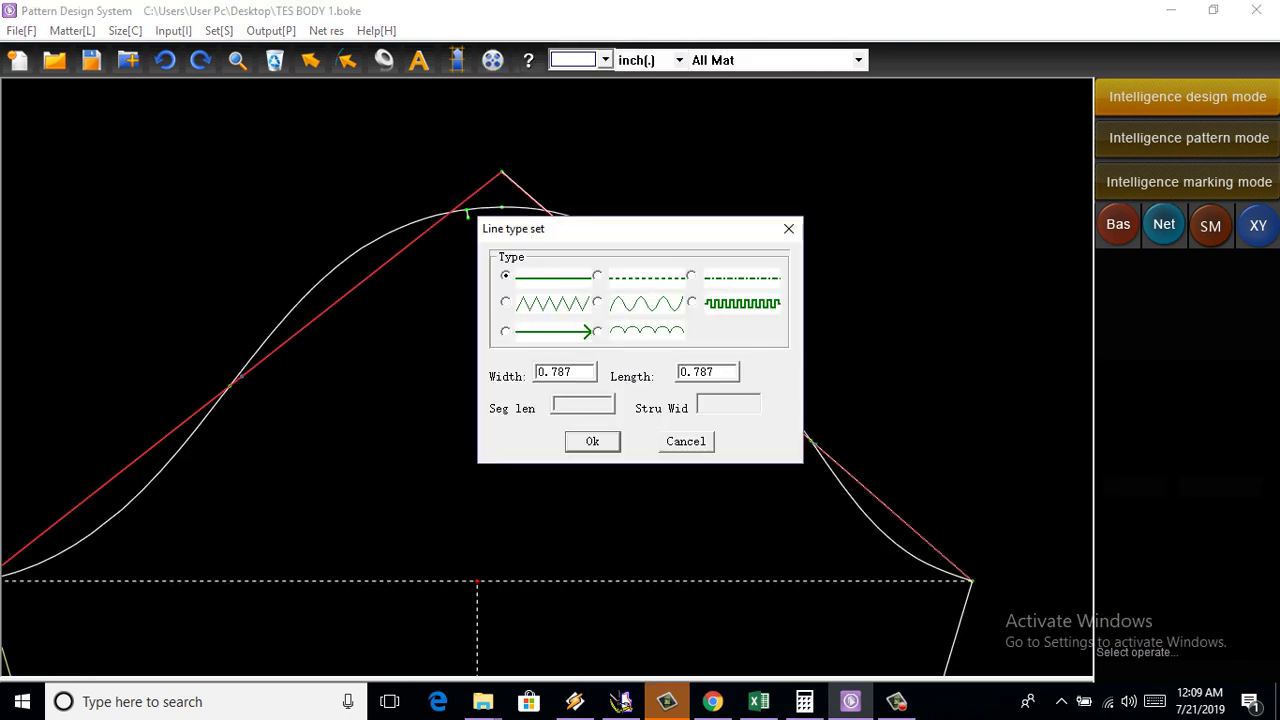
key("Return")
scroll(572, 427, "down", 1)
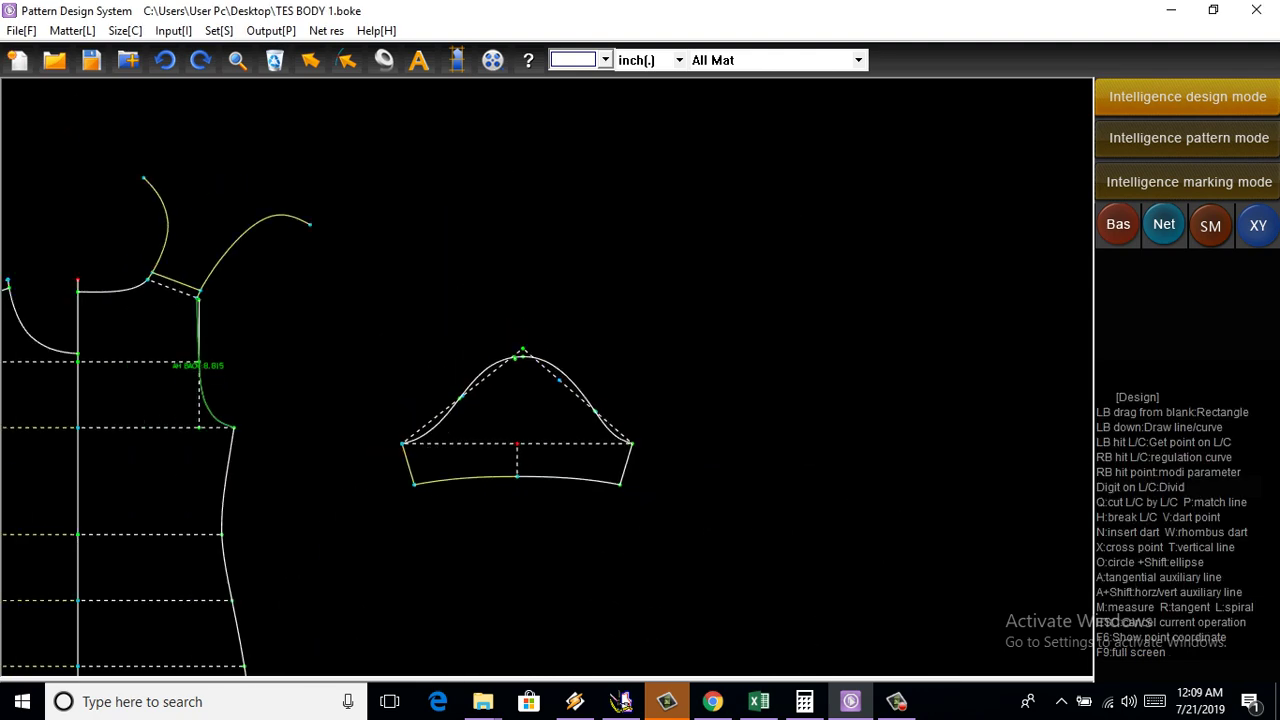
scroll(572, 427, "up", 1)
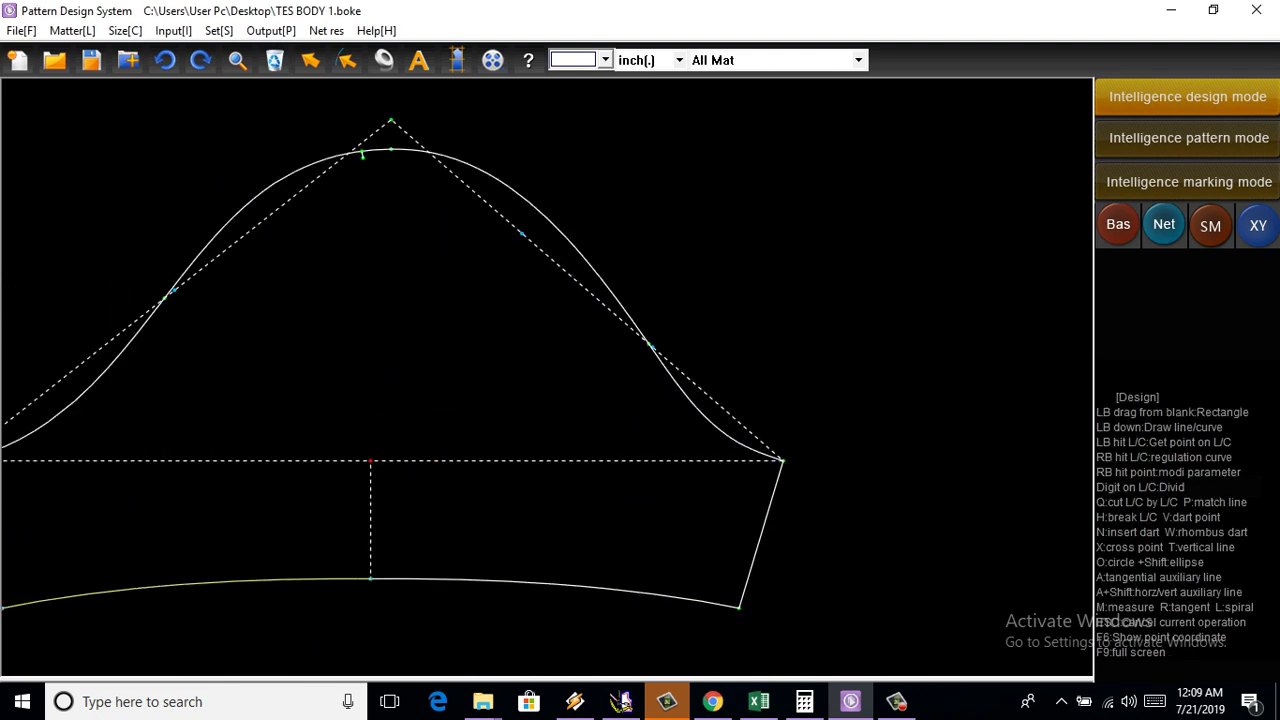
scroll(732, 539, "down", 1)
scroll(563, 600, "up", 1)
scroll(598, 573, "up", 1)
scroll(455, 522, "up", 1)
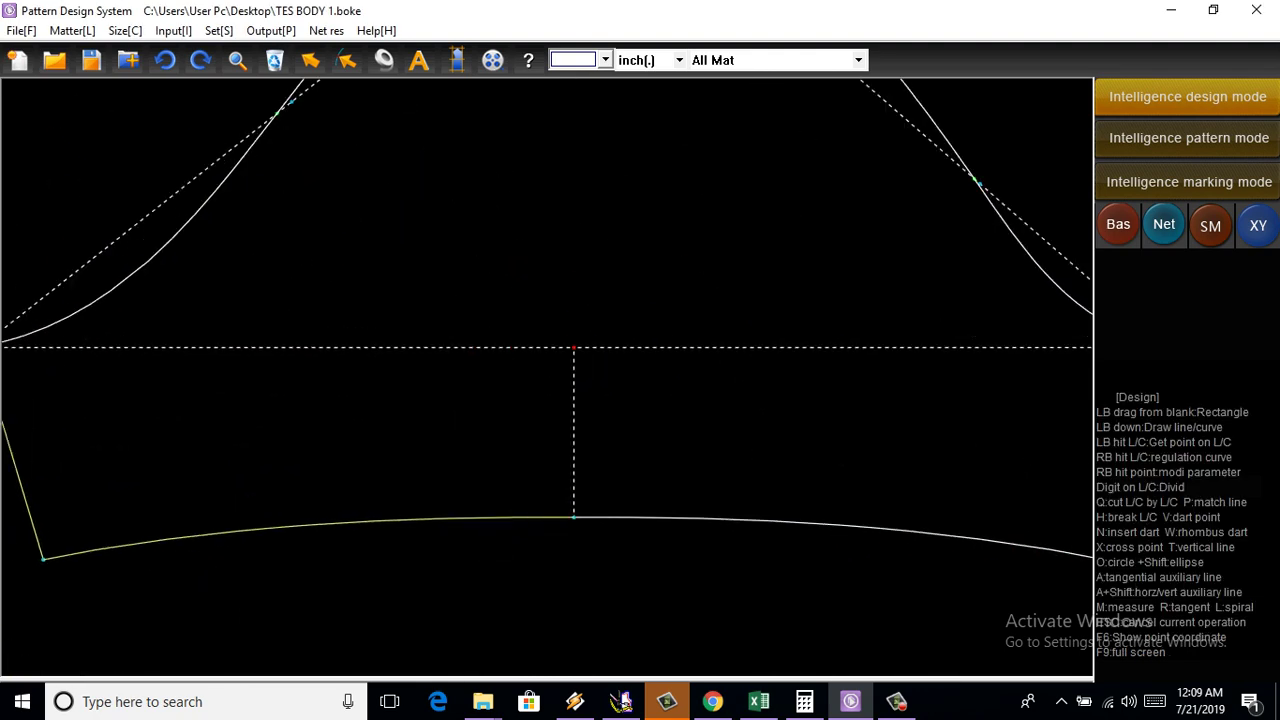
scroll(550, 400, "down", 1)
scroll(550, 400, "up", 1)
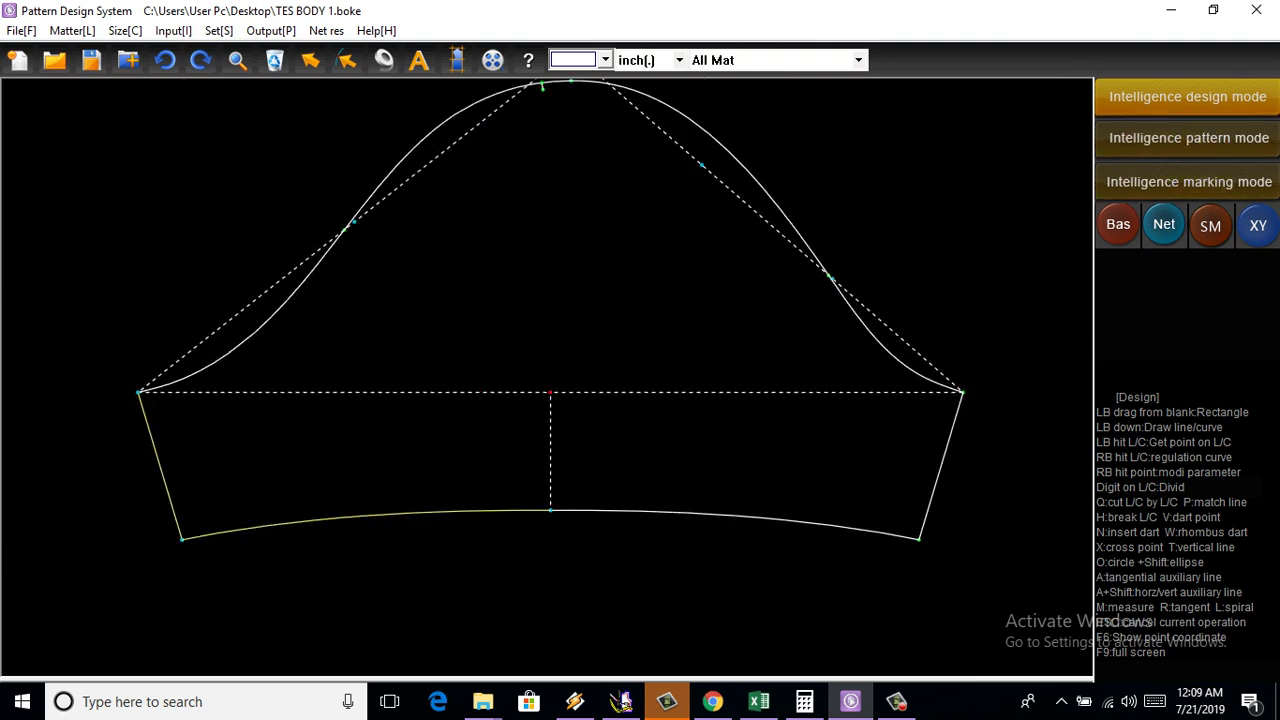
scroll(508, 371, "down", 1)
scroll(739, 459, "up", 1)
scroll(750, 470, "up", 1)
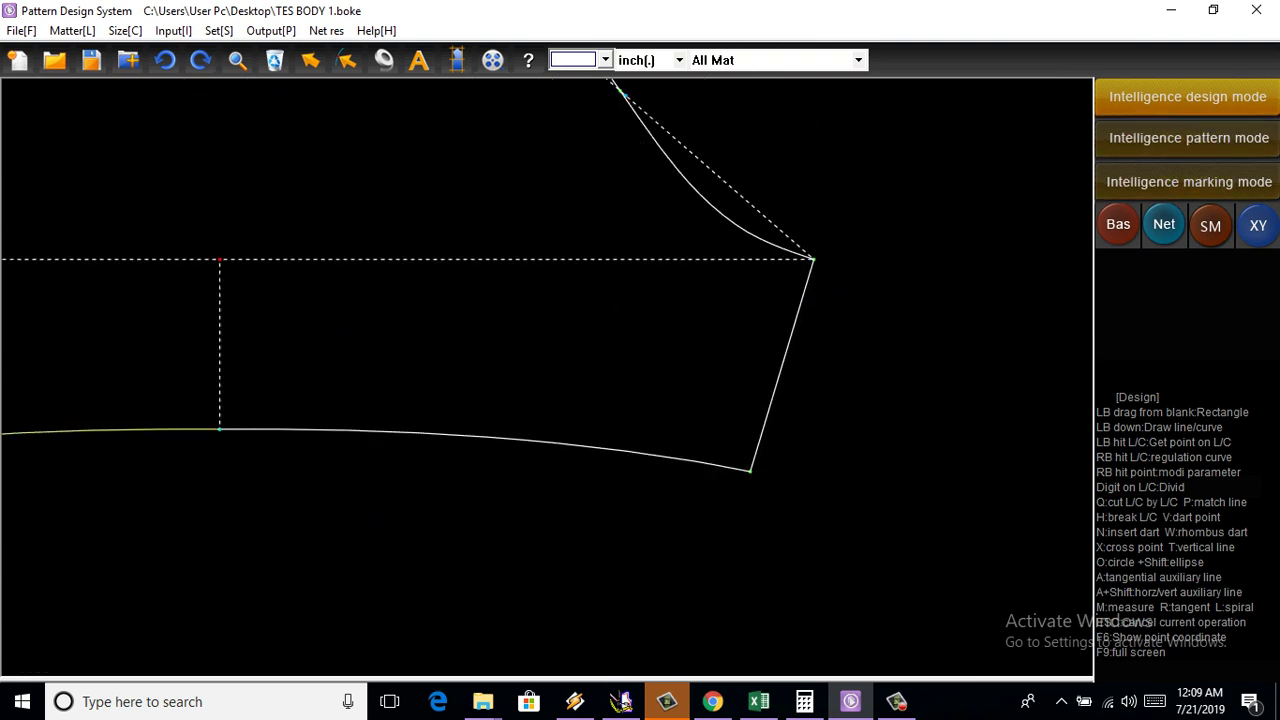
Raise the right hem corner to horizontal offset 6.25 and fine-tune the hem curve's shape
right_click(750, 470)
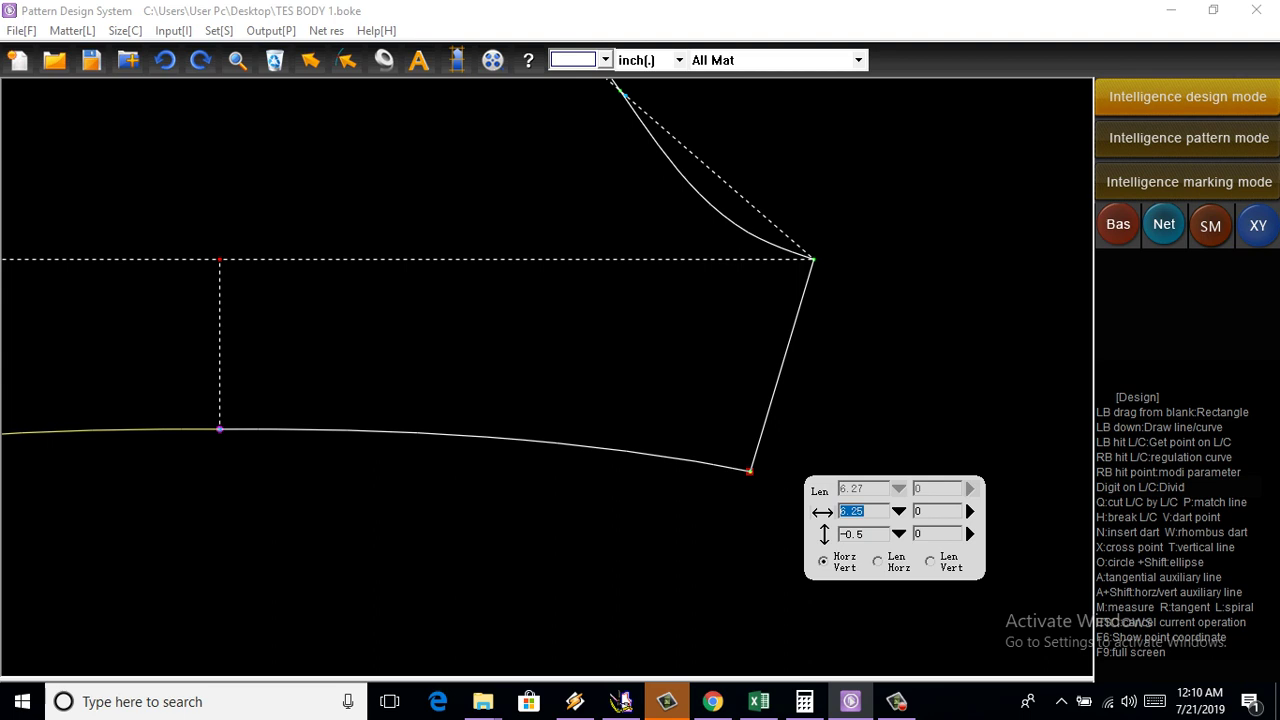
key("Return")
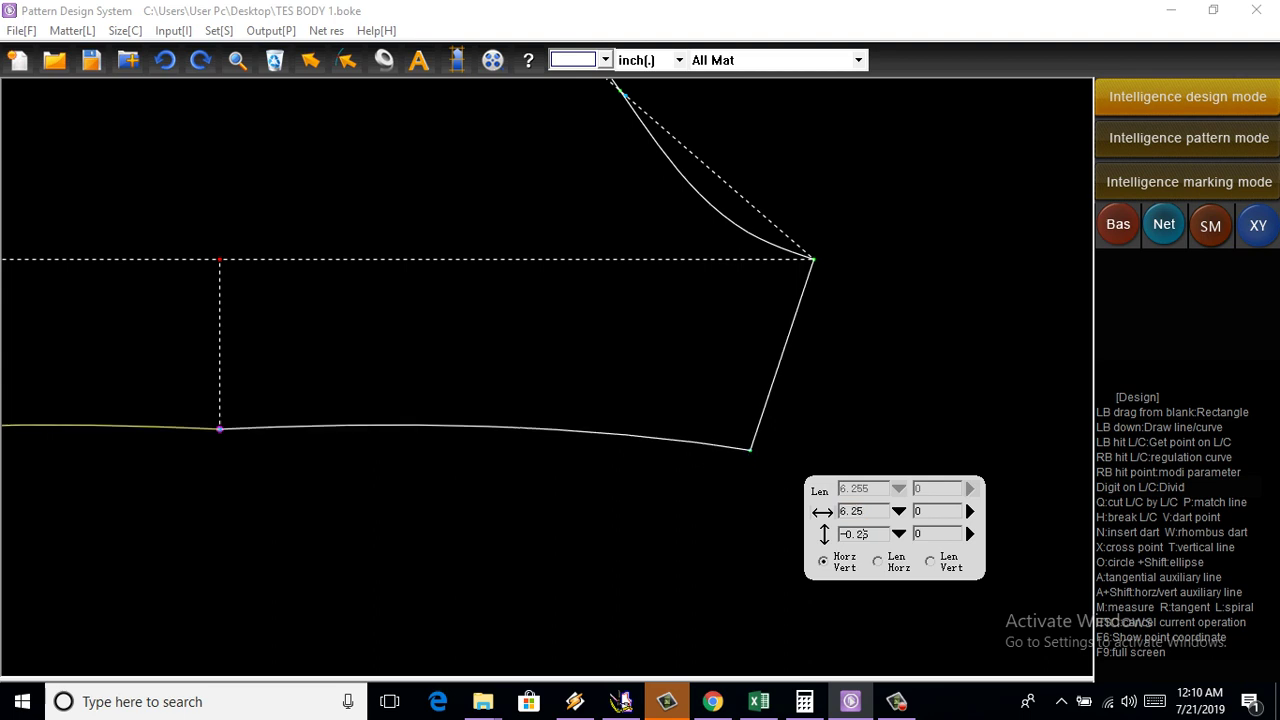
left_click(690, 461)
scroll(528, 493, "up", 1)
scroll(779, 444, "up", 1)
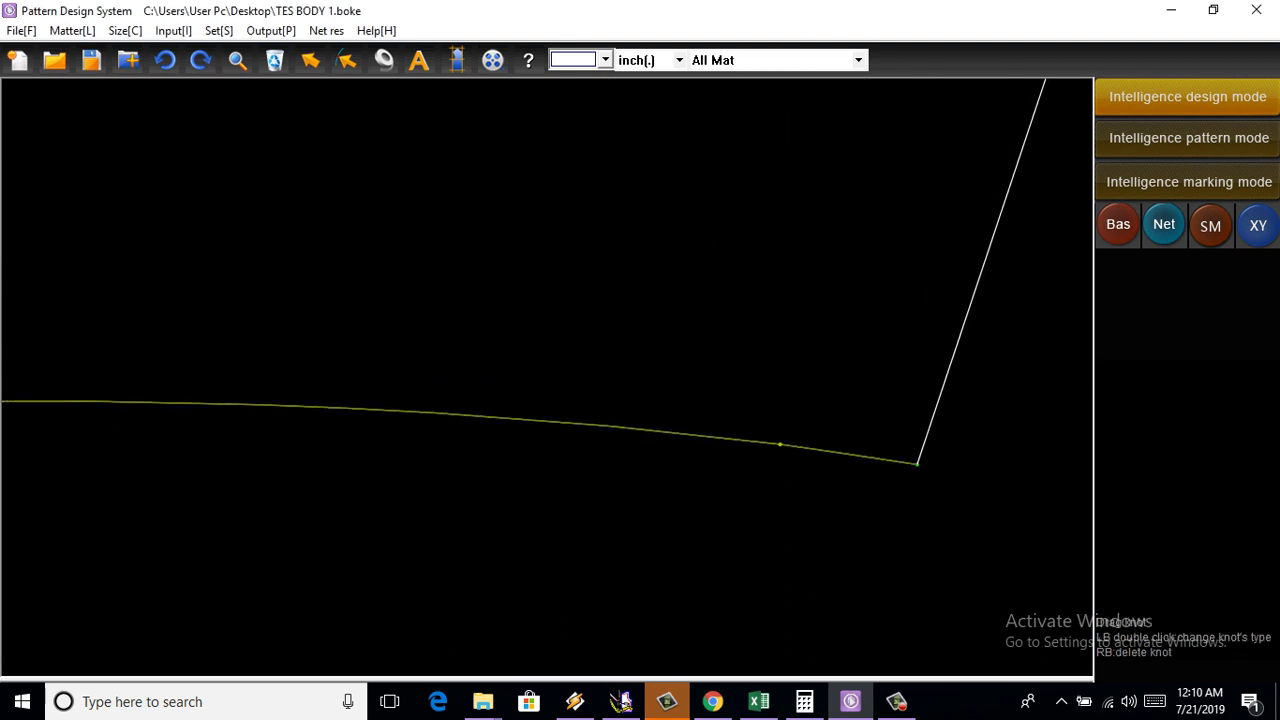
scroll(632, 463, "down", 2)
scroll(315, 453, "up", 1)
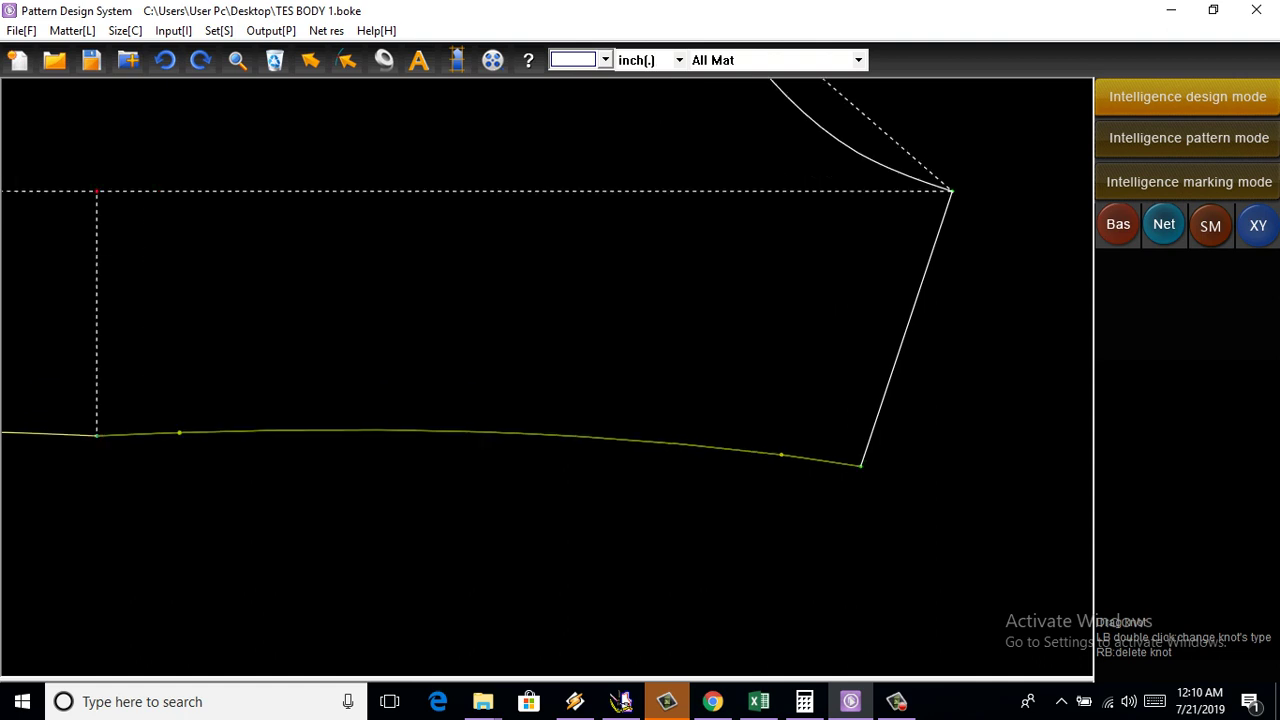
left_click_drag(179, 433, 184, 436)
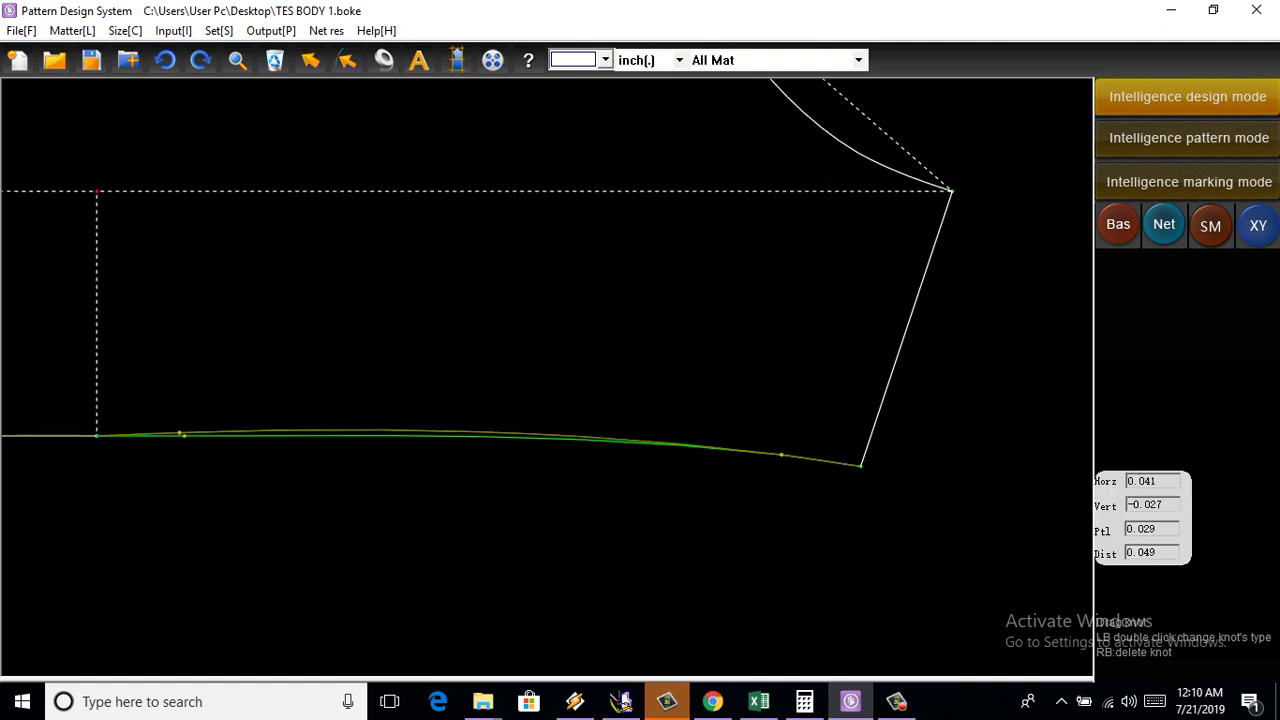
scroll(547, 380, "down", 2)
scroll(547, 380, "up", 2)
scroll(547, 380, "up", 1)
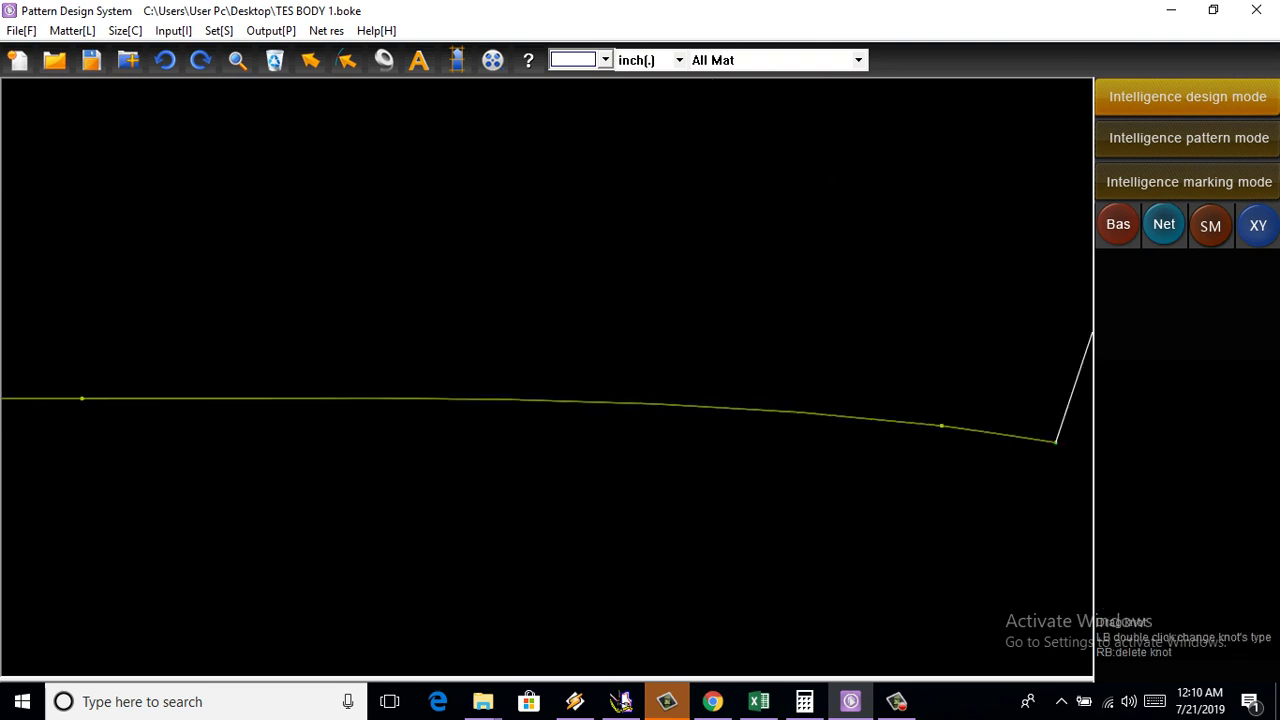
left_click_drag(594, 400, 594, 402)
scroll(594, 400, "down", 1)
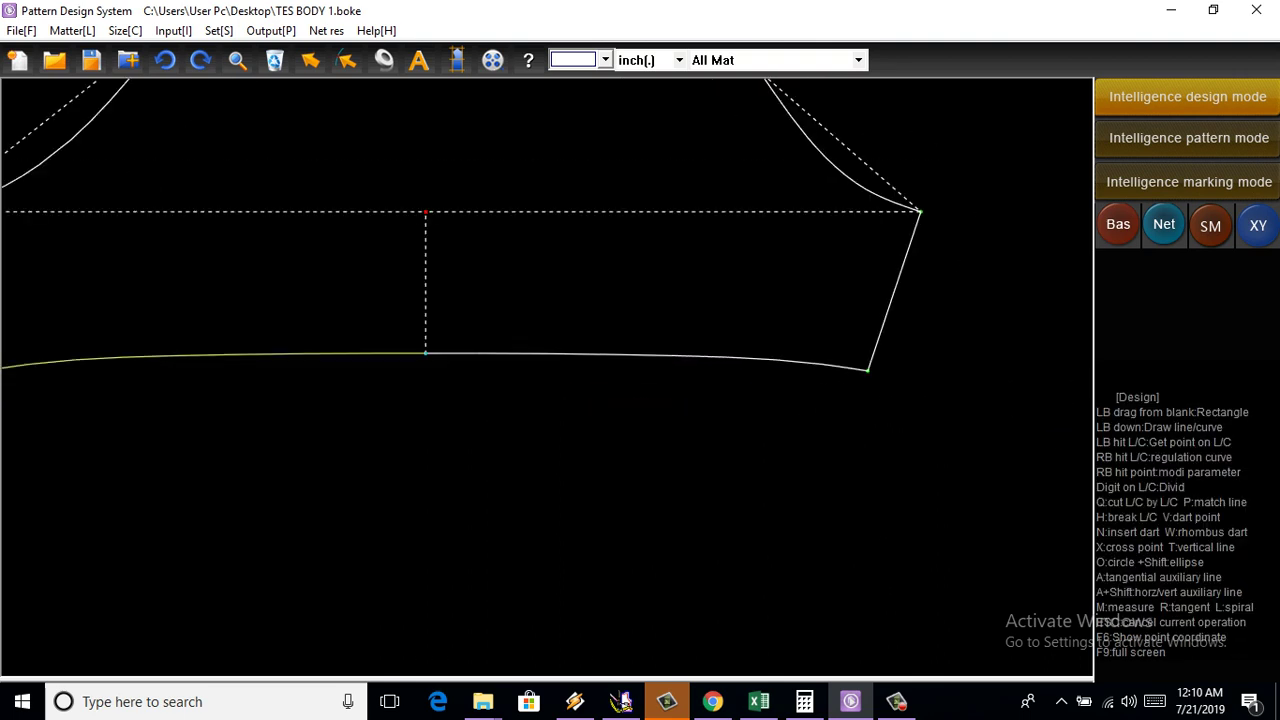
Nudge the hem curve's right-end knot so it eases smoothly into the underarm seam
right_click(845, 366)
scroll(848, 362, "up", 2)
scroll(848, 362, "up", 1)
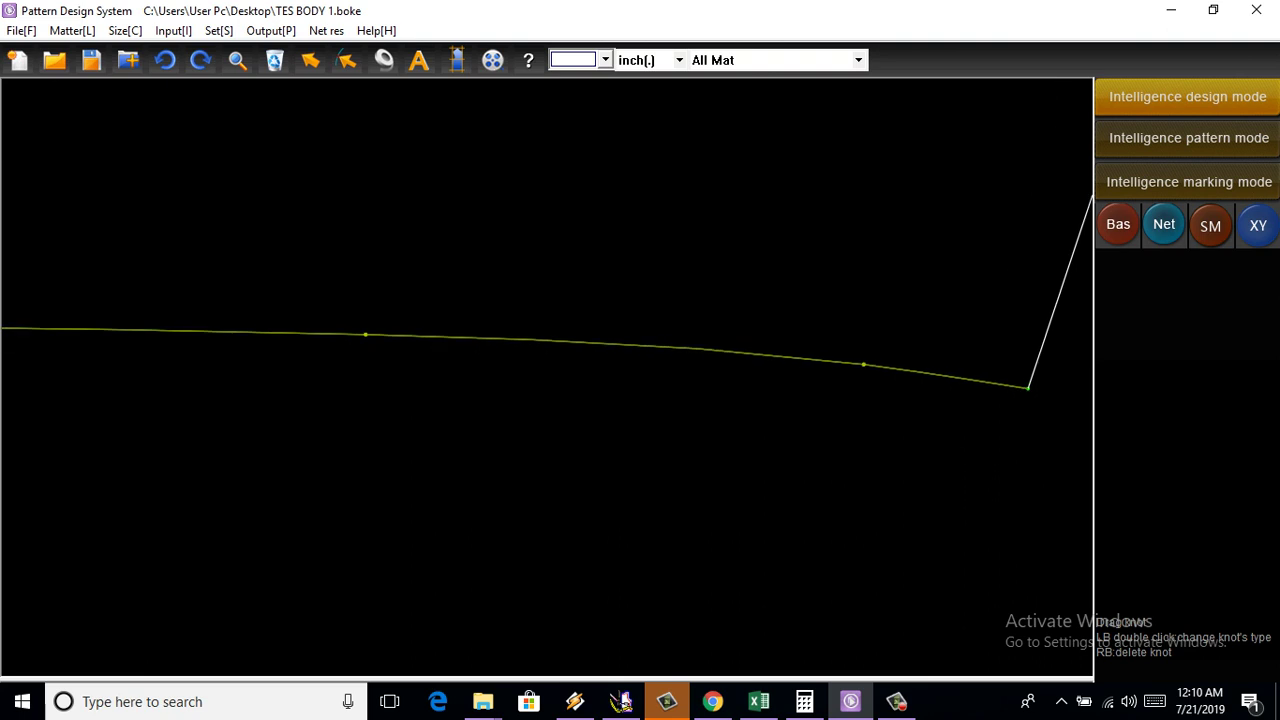
left_click_drag(863, 364, 860, 366)
scroll(860, 366, "down", 1)
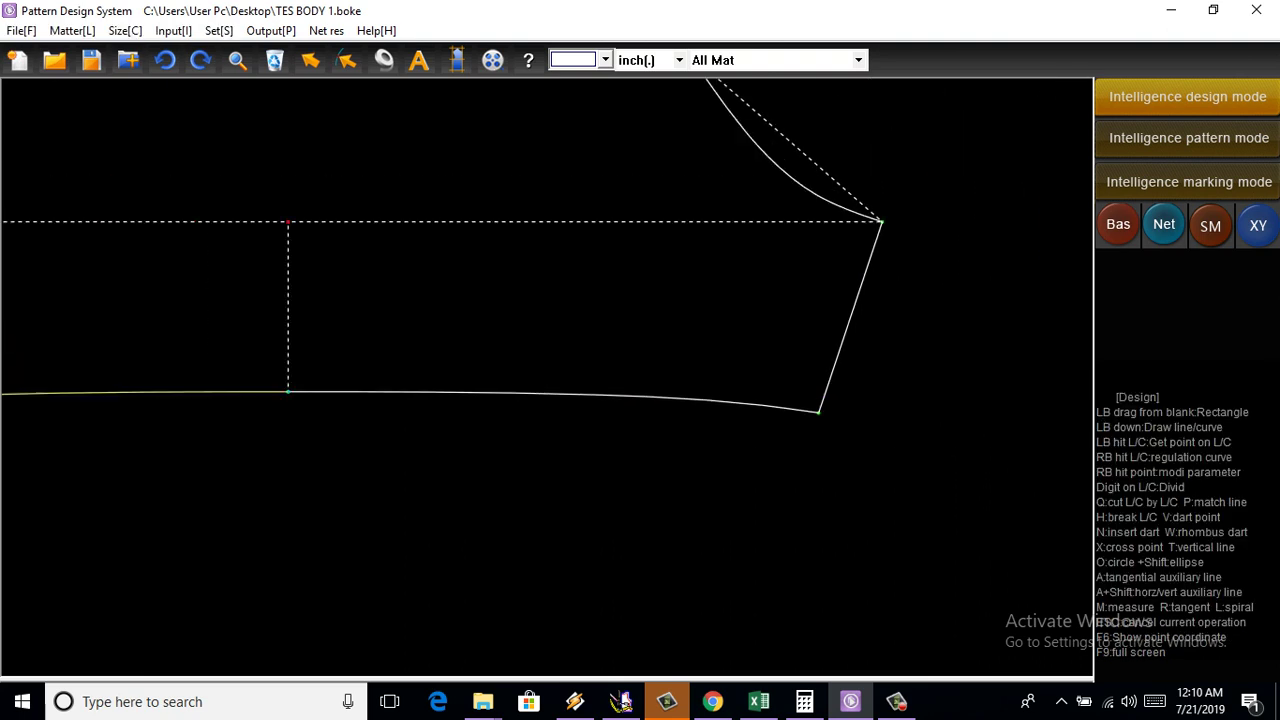
scroll(860, 366, "down", 1)
scroll(700, 405, "up", 1)
scroll(700, 405, "up", 1)
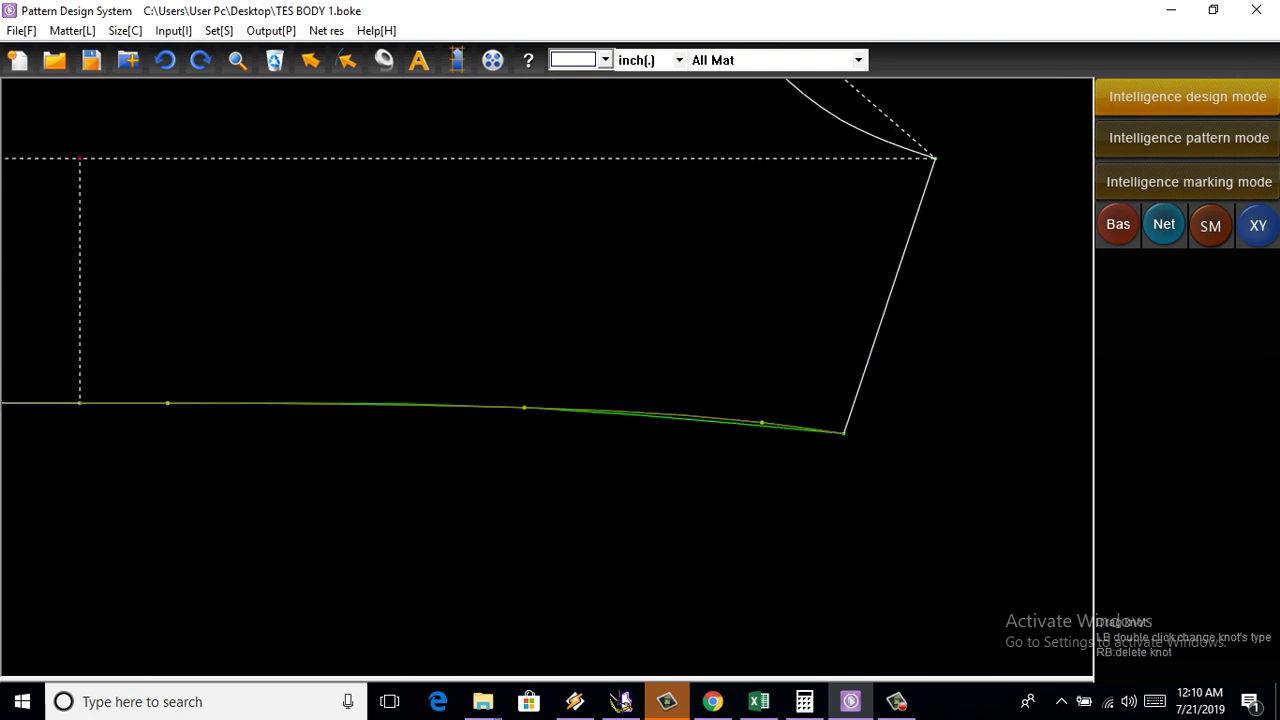
key("Escape")
scroll(626, 418, "down", 1)
scroll(626, 418, "down", 1)
scroll(555, 420, "up", 1)
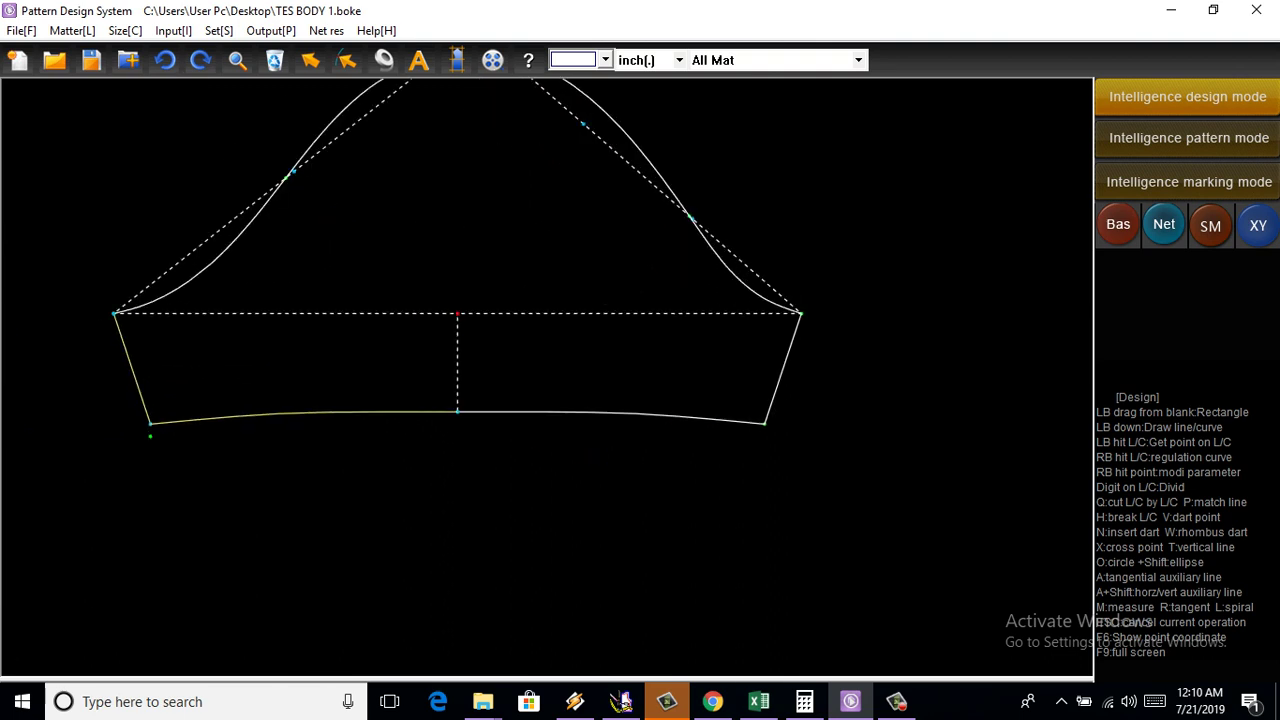
scroll(611, 423, "up", 1)
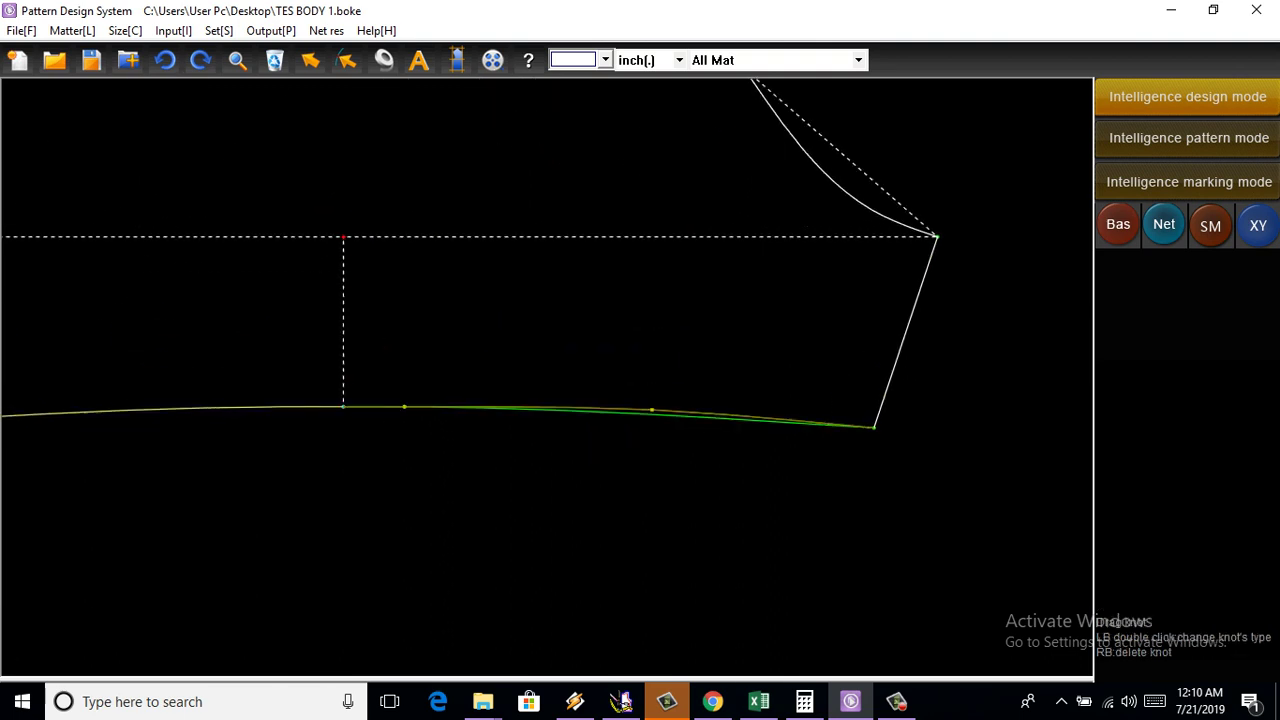
scroll(638, 360, "down", 1)
scroll(620, 395, "up", 1)
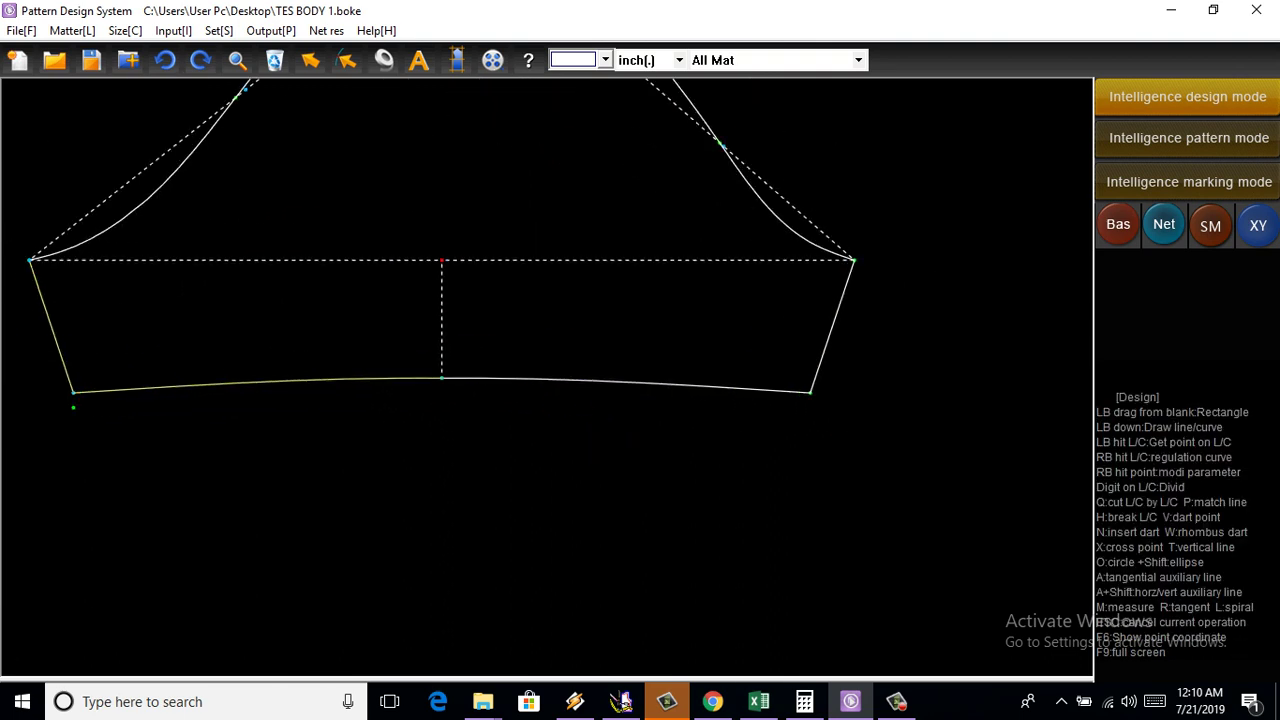
Add a new knot on the hem curve and shift it slightly left for an even curve
right_click(568, 386)
scroll(570, 384, "up", 1)
scroll(713, 385, "up", 1)
left_click(714, 385)
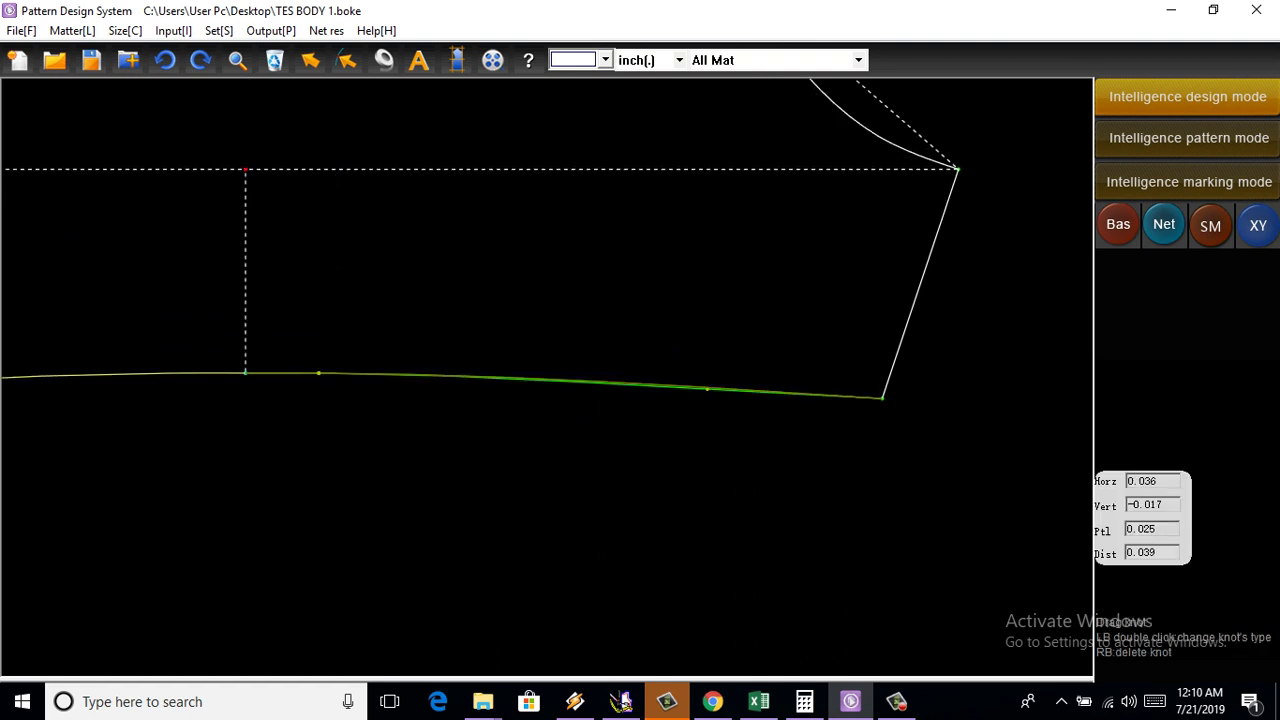
left_click_drag(714, 385, 704, 385)
key("Escape")
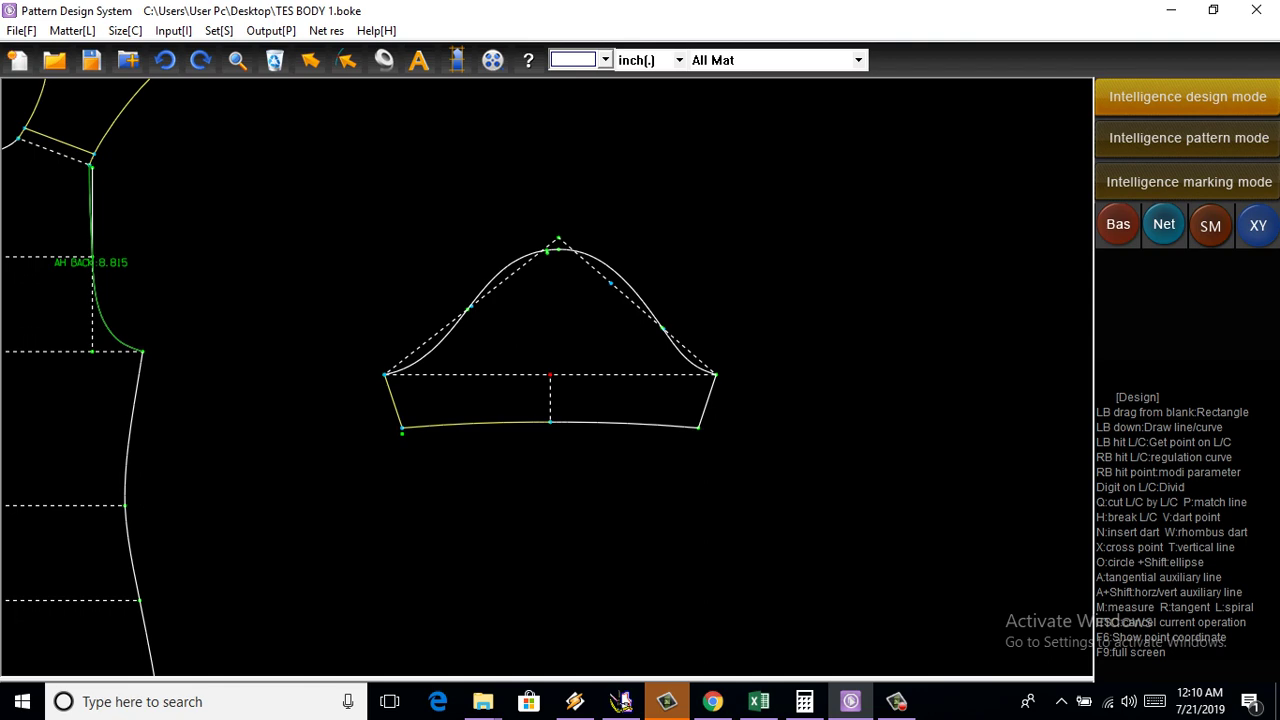
Zoom in on the back armhole (AH BACK 8.815) and open the point-position dialog on it
scroll(520, 455, "down", 2)
scroll(495, 430, "up", 2)
scroll(527, 470, "up", 2)
scroll(582, 438, "down", 3)
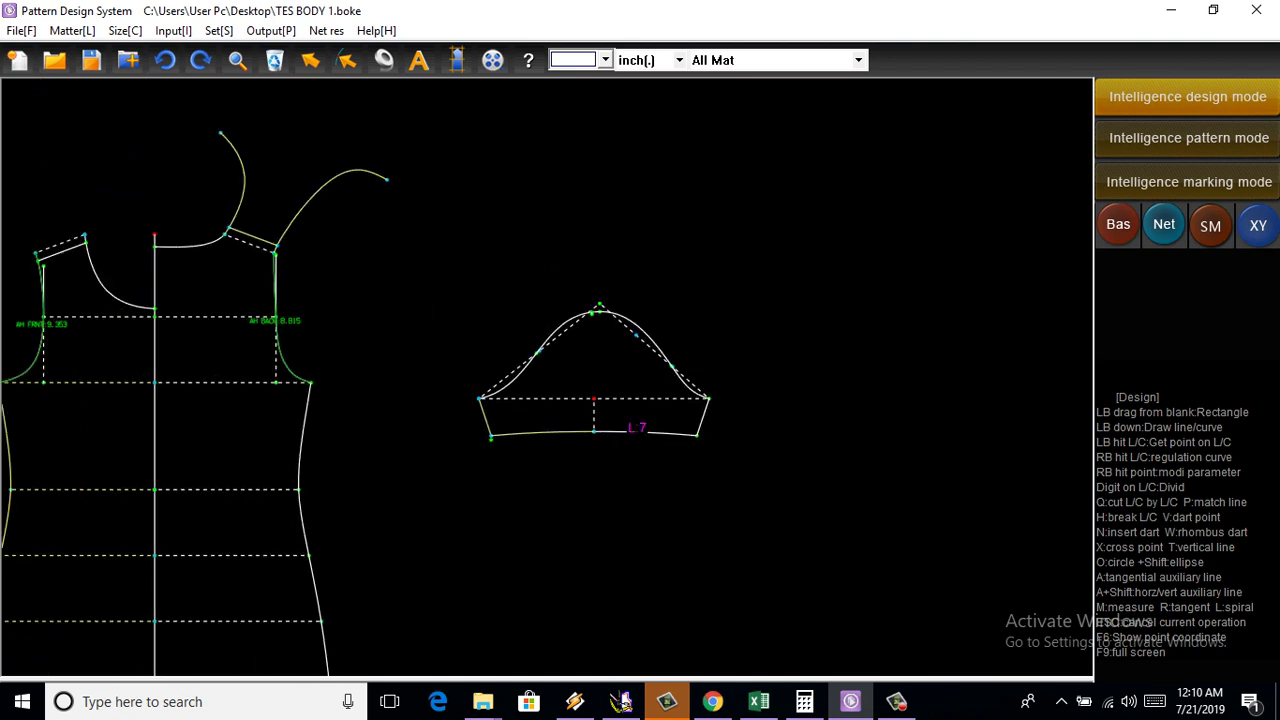
scroll(550, 380, "up", 2)
scroll(550, 380, "up", 1)
scroll(600, 400, "down", 3)
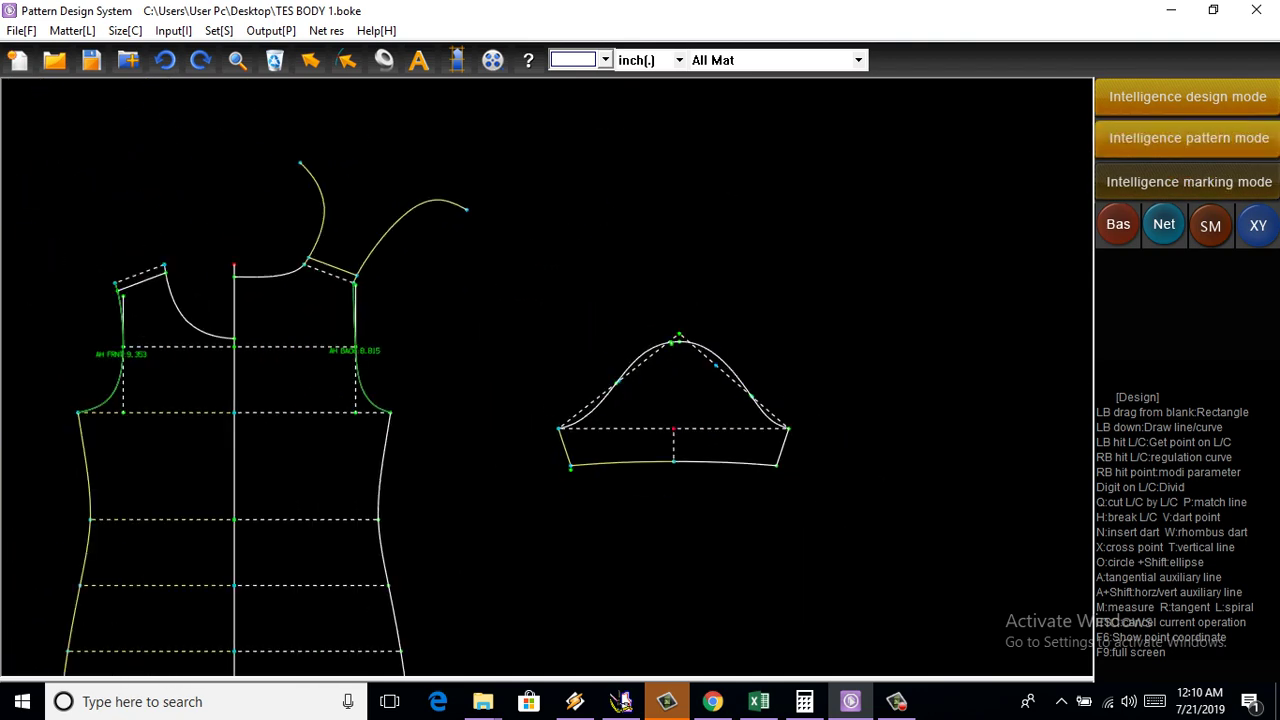
scroll(450, 380, "down", 2)
scroll(540, 320, "up", 3)
scroll(540, 320, "up", 2)
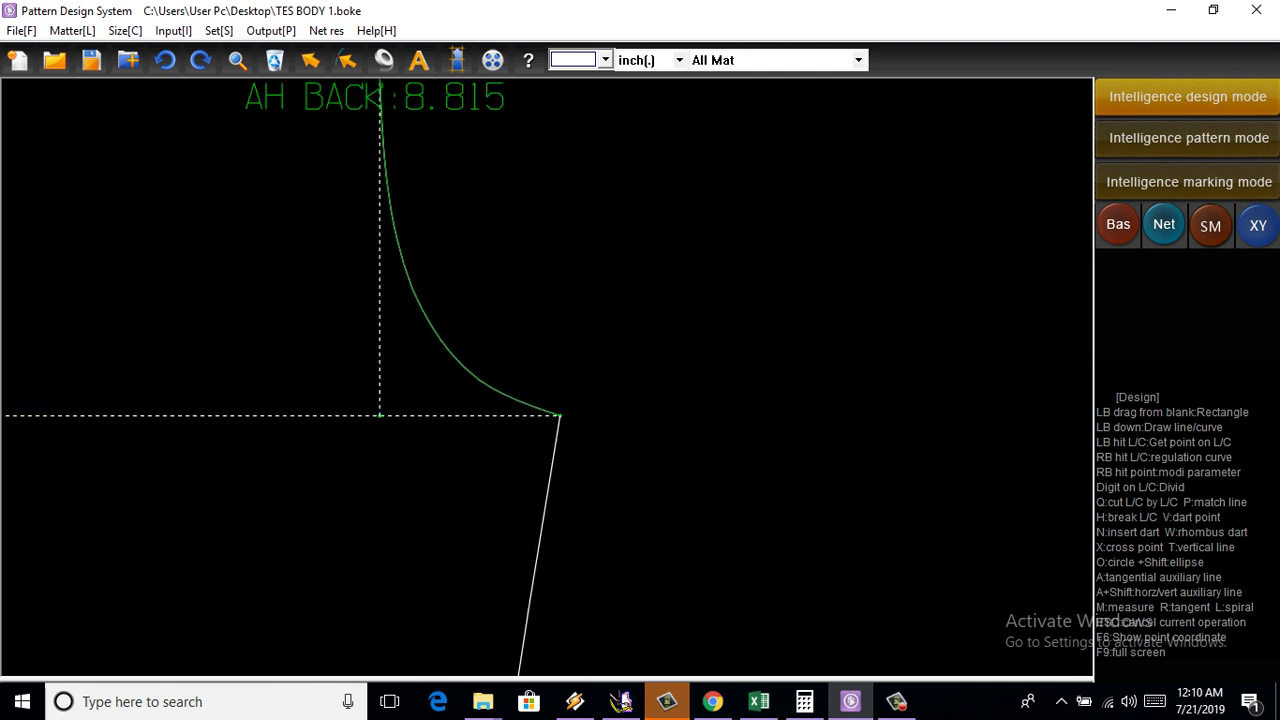
left_click(530, 405)
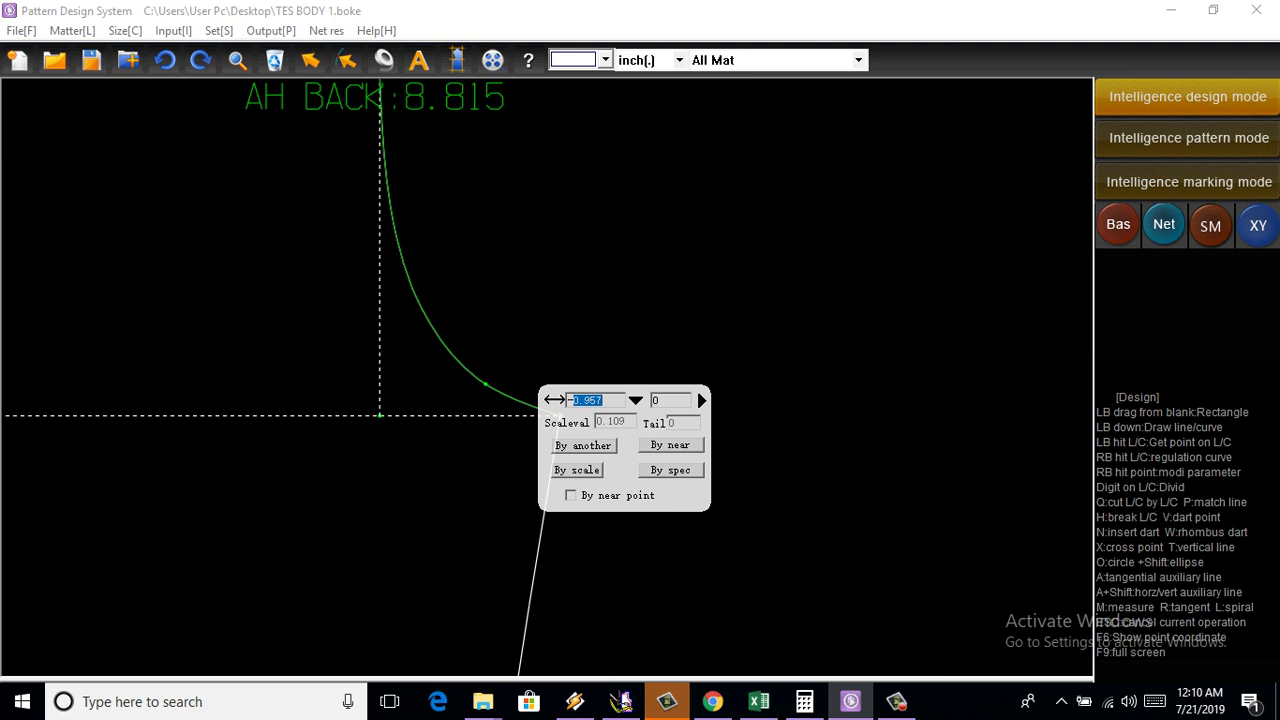
Place a point 4 in along the back armhole curve
type("-4")
scroll(450, 380, "down", 2)
scroll(450, 380, "up", 2)
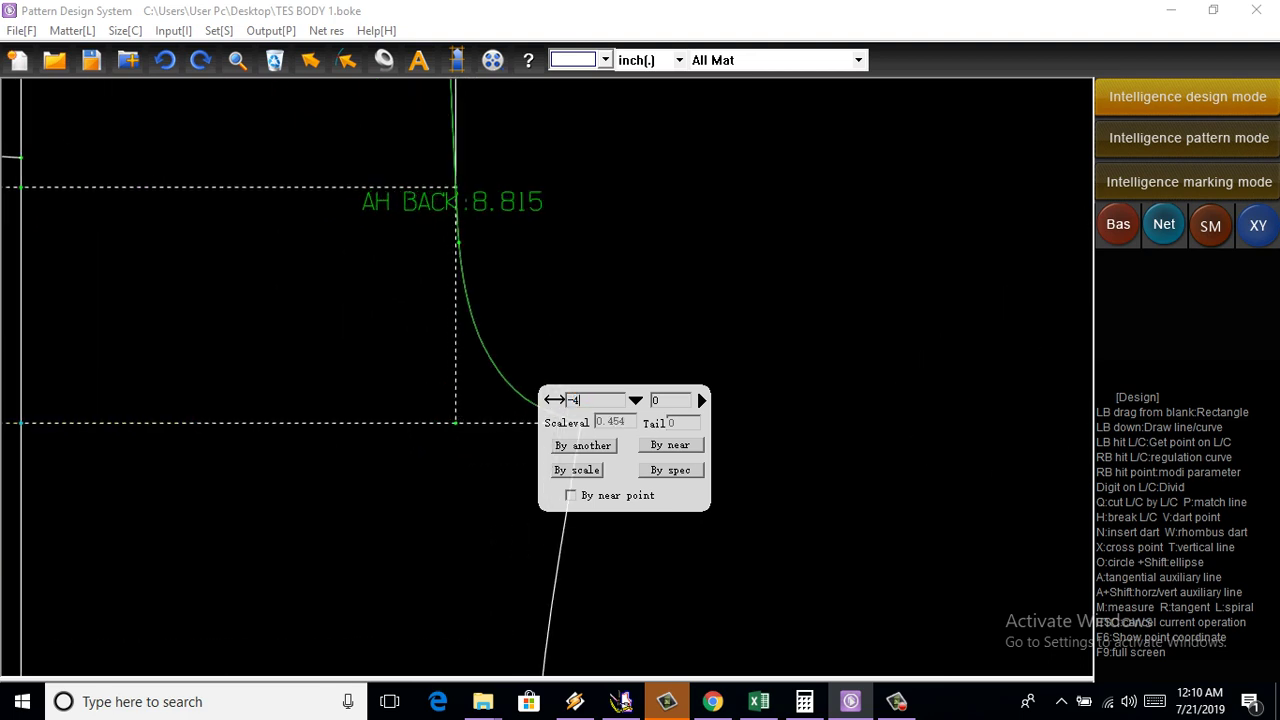
scroll(450, 380, "up", 1)
key("Escape")
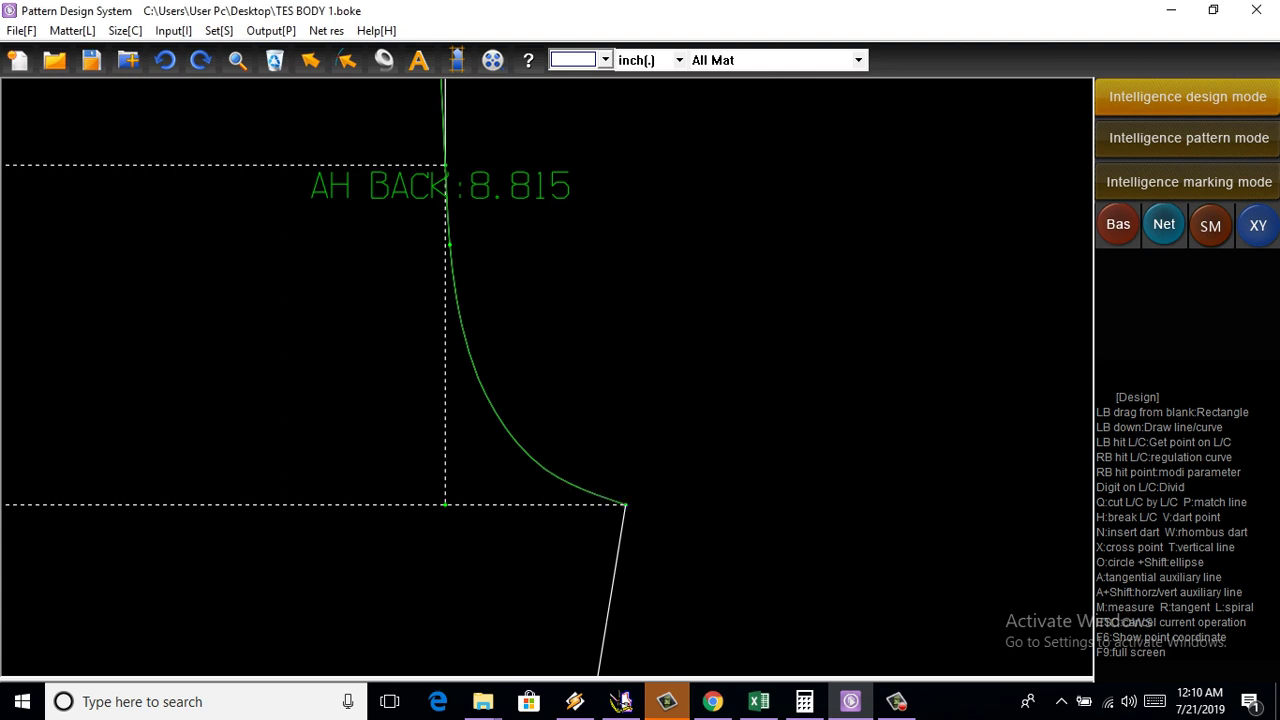
scroll(445, 188, "up", 1)
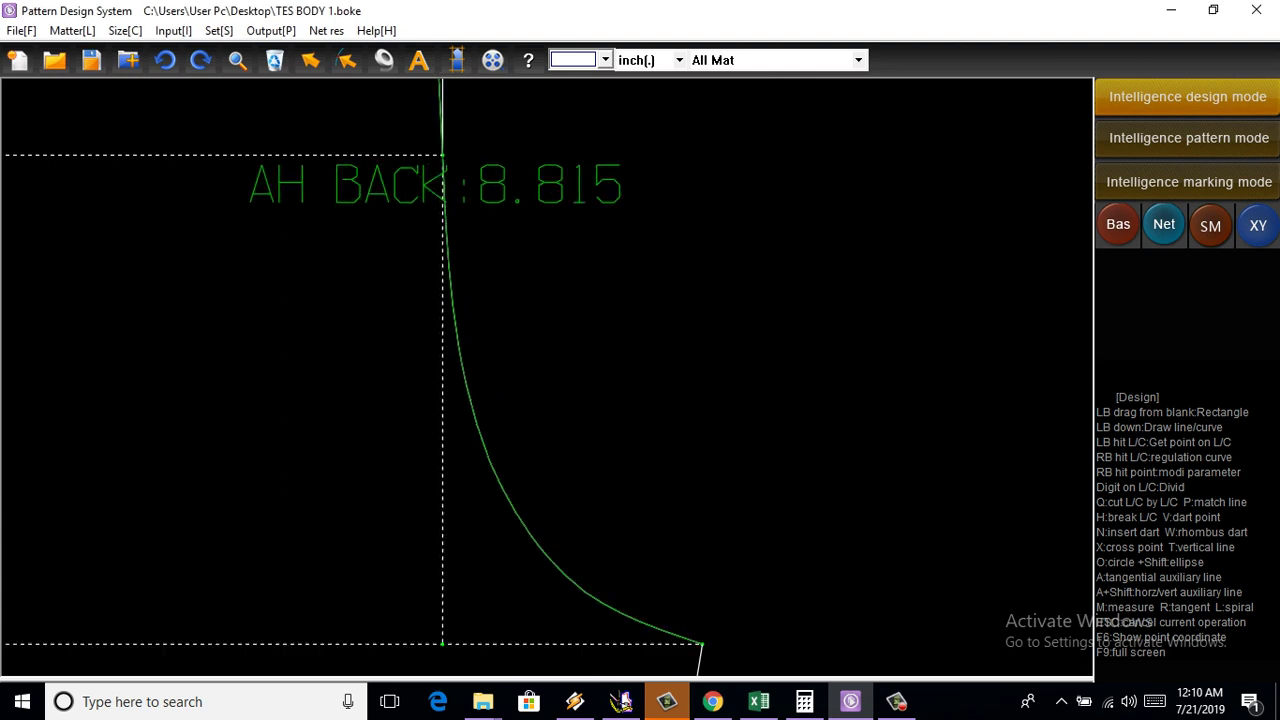
Measure the lower back armhole section from its end to the marked point (4.938 in)
left_click(384, 60)
scroll(460, 280, "down", 1)
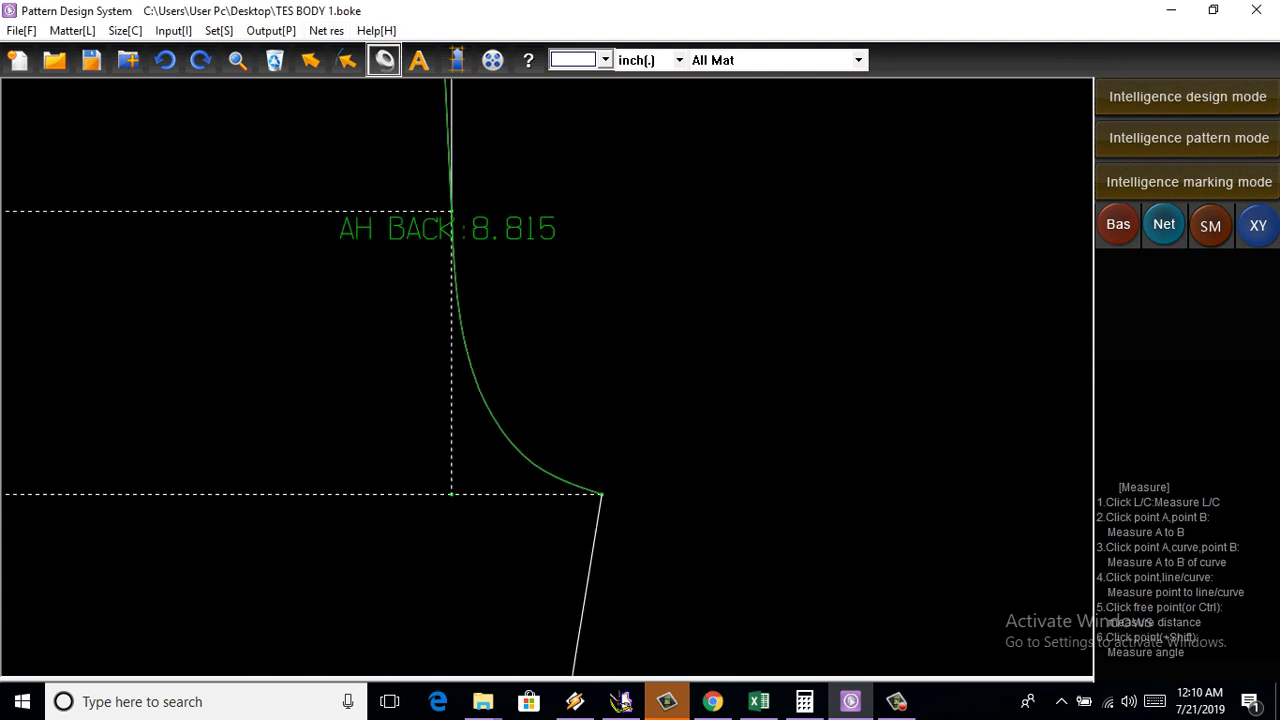
scroll(460, 280, "down", 1)
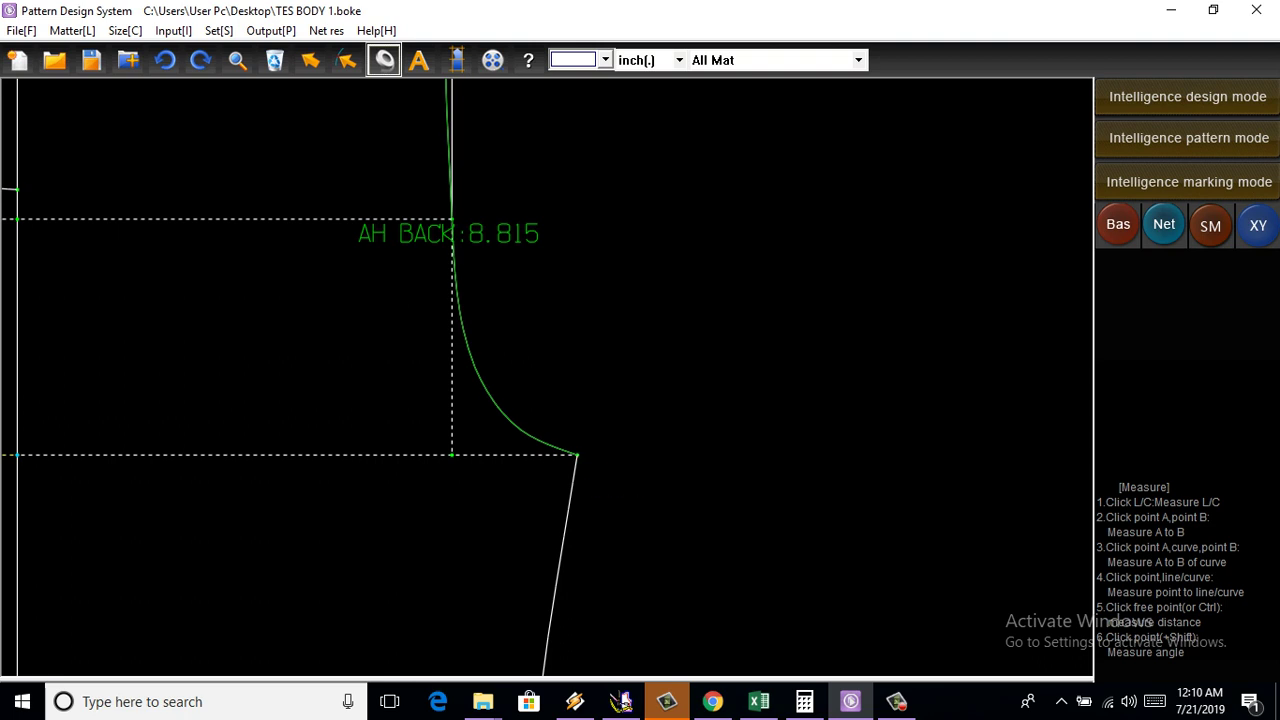
left_click(576, 455)
left_click(470, 390)
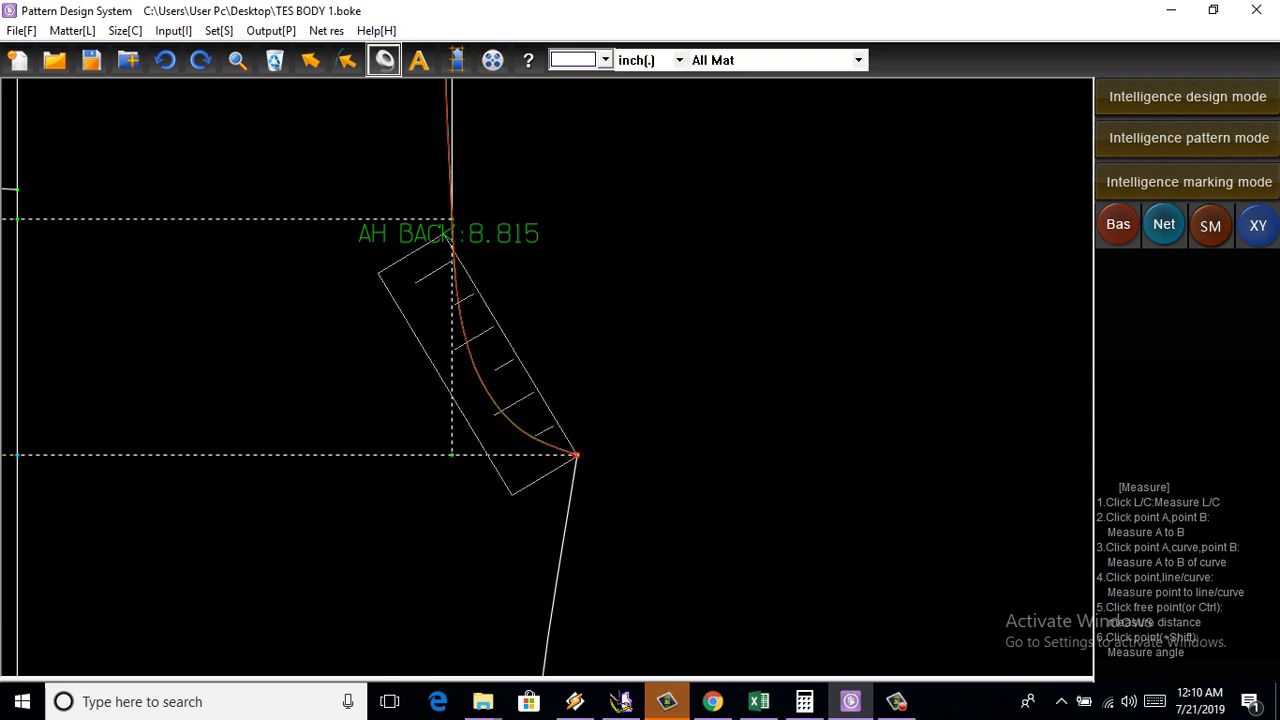
left_click(452, 218)
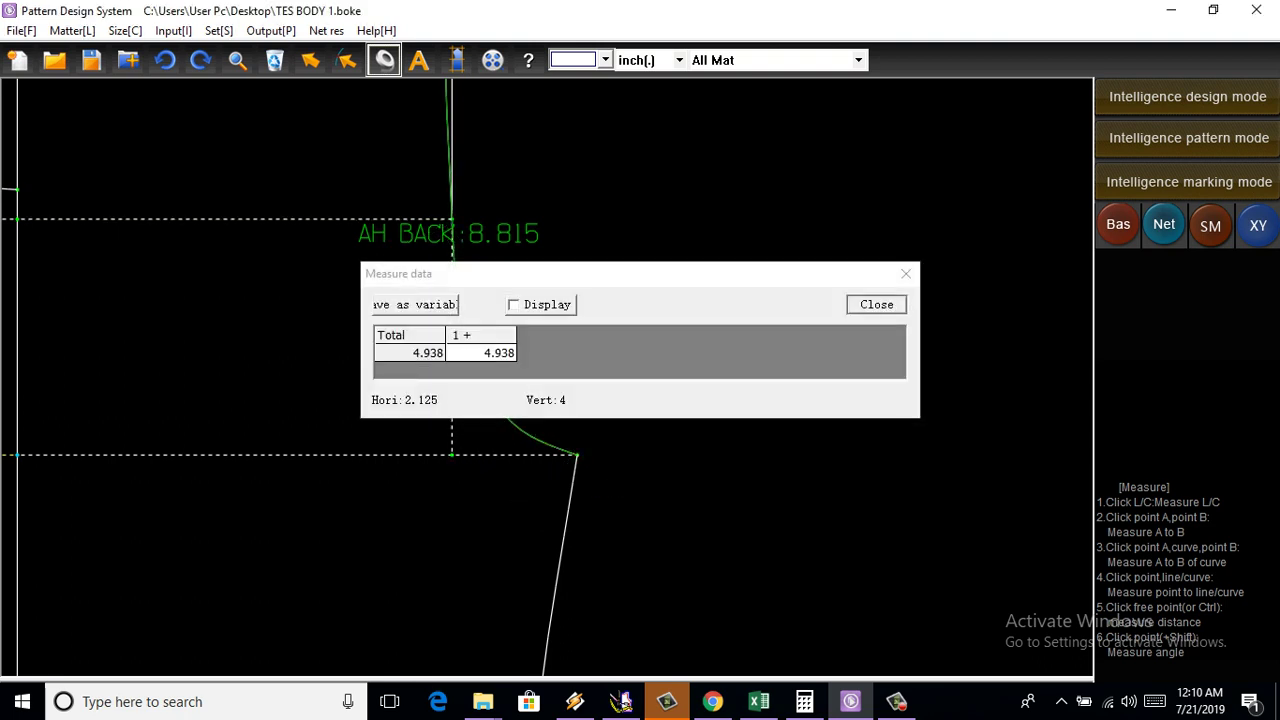
key("Escape")
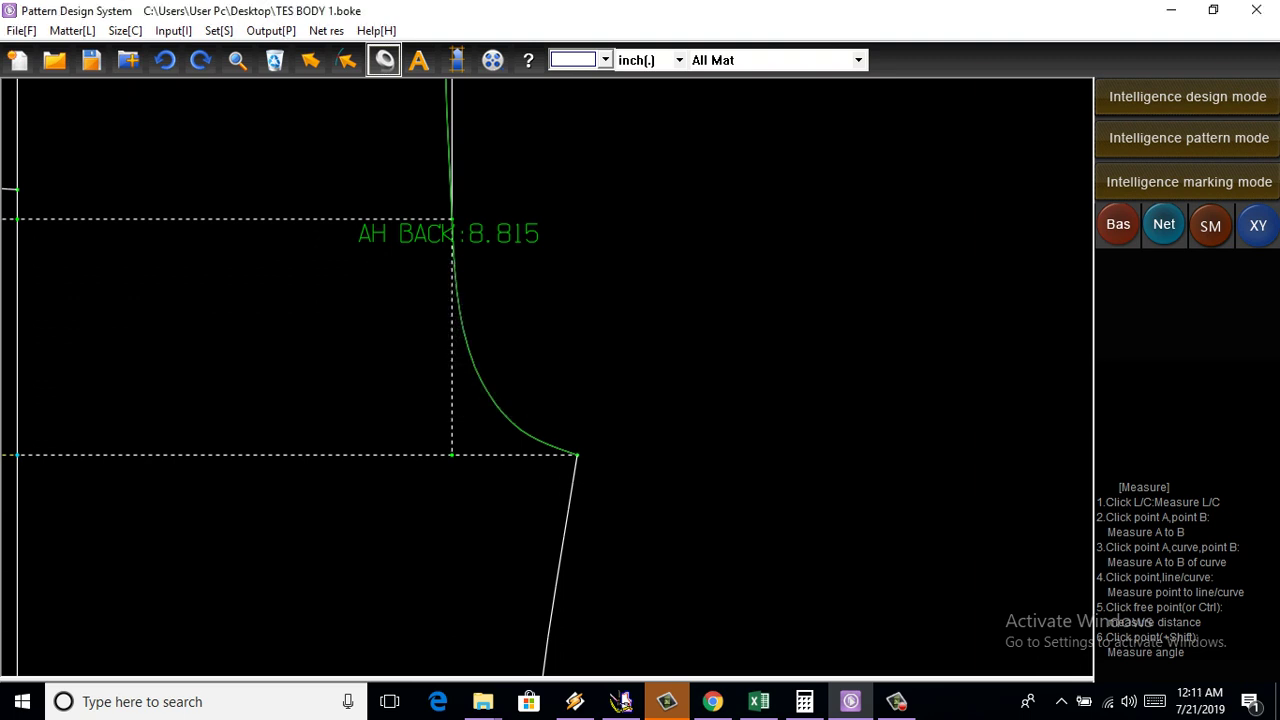
key("Escape")
Add a point on the back armhole 0.37 in from the earlier marked point
scroll(482, 335, "up", 2)
scroll(482, 335, "down", 1)
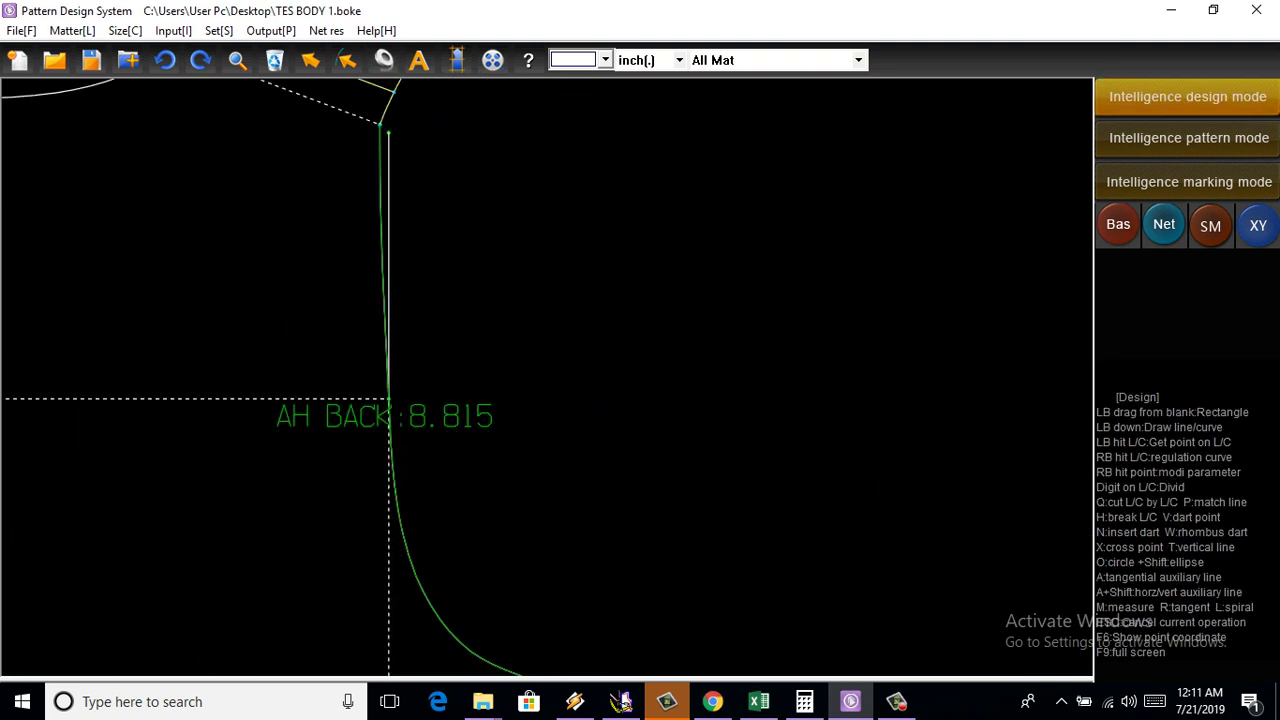
scroll(482, 335, "up", 3)
left_click(358, 322)
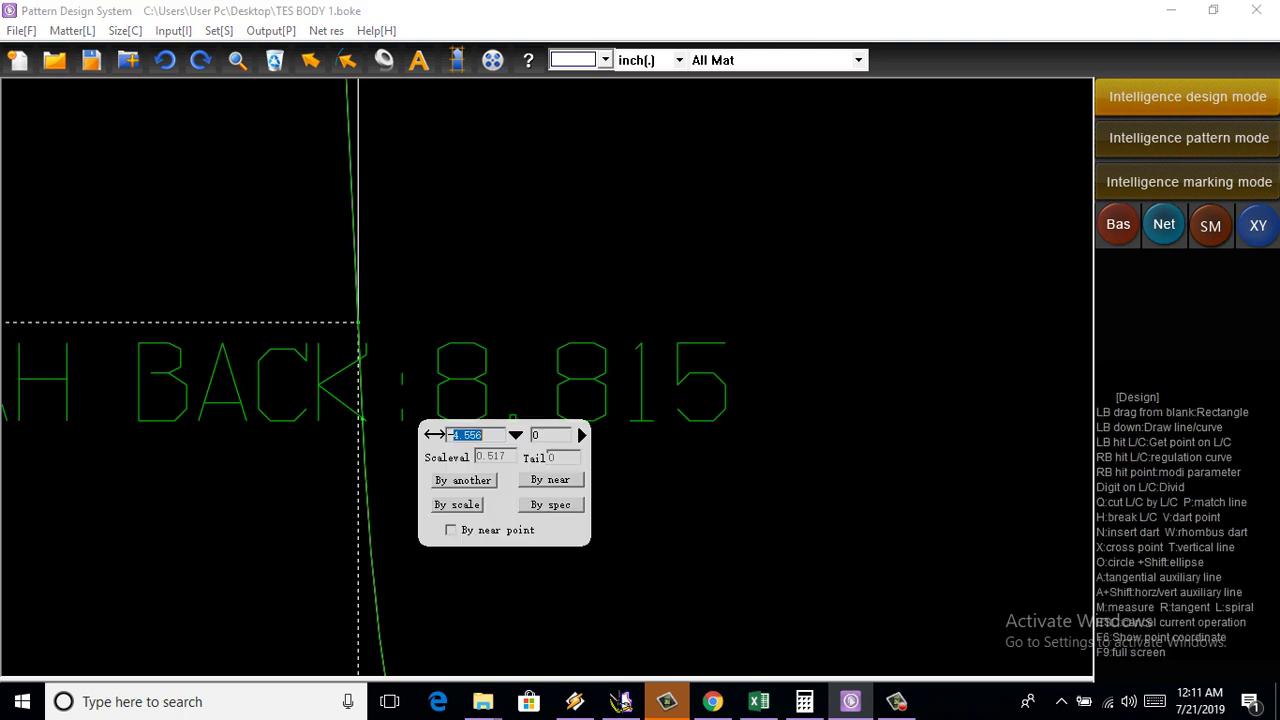
key("Return")
type("375")
key("Return")
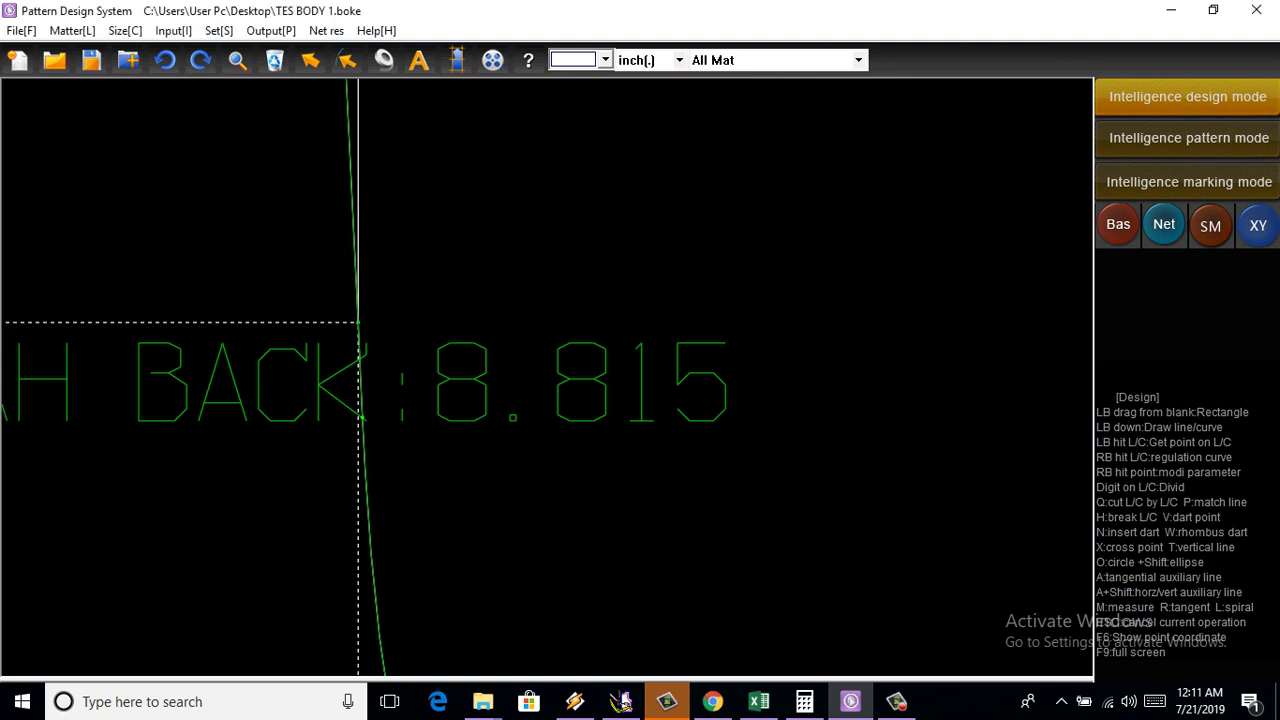
Draw a 0.22 in notch line inward from the new armhole point
scroll(355, 410, "up", 2)
left_click(341, 393)
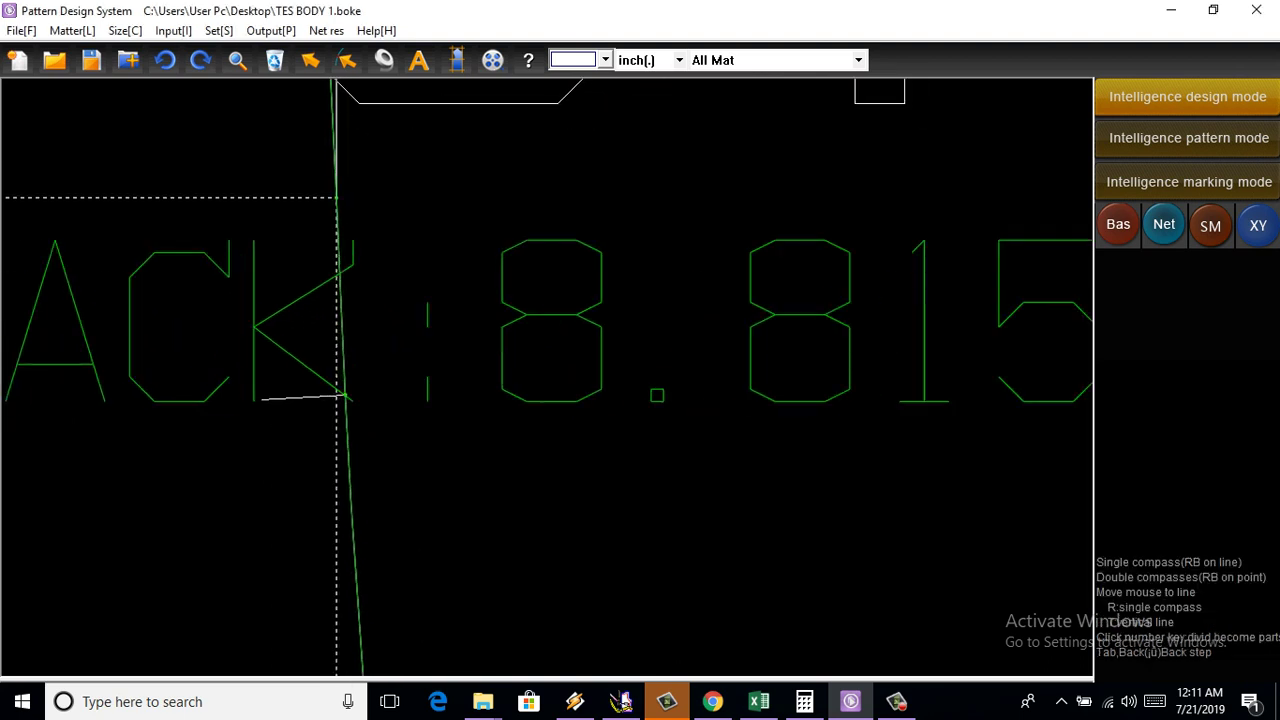
left_click(227, 399)
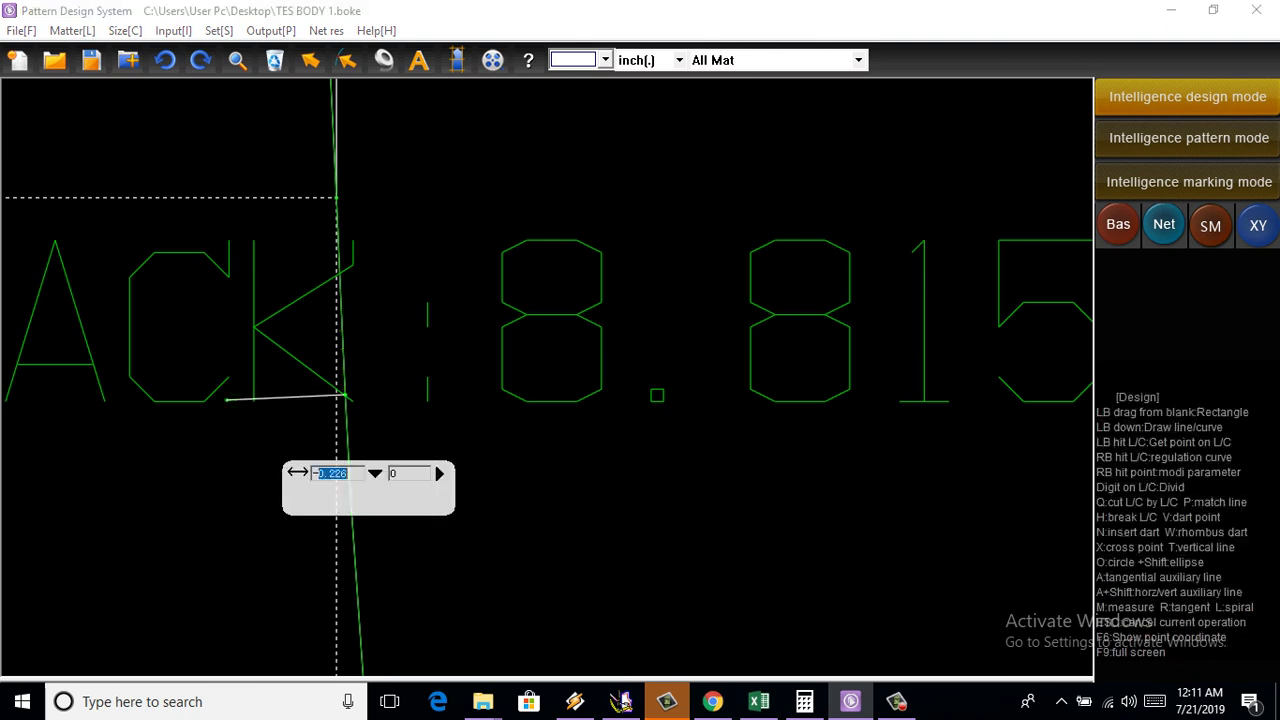
left_click_drag(350, 473, 336, 473)
type("2")
key("Return")
scroll(340, 390, "down", 3)
scroll(340, 380, "down", 2)
middle_click_drag(335, 375, 110, 375)
Place a point 4.938 in from the underarm end of the sleeve cap curve
scroll(620, 400, "down", 2)
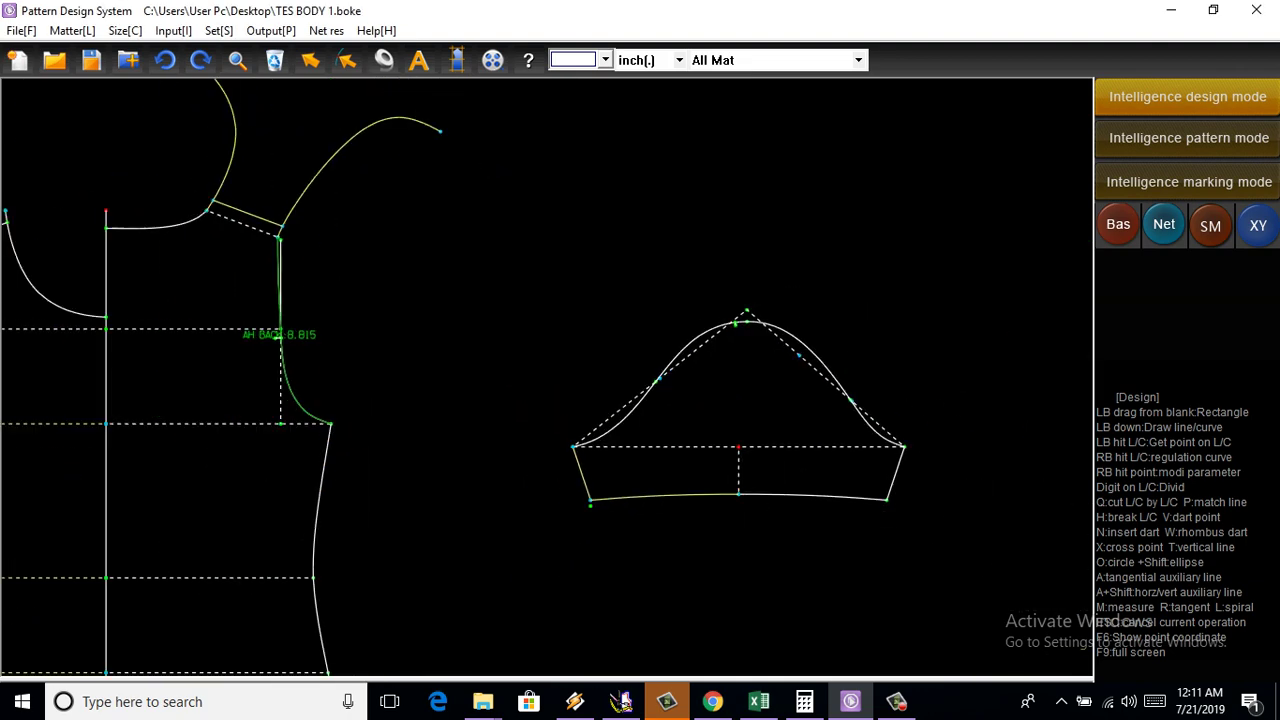
scroll(860, 400, "up", 2)
scroll(900, 410, "up", 1)
left_click(1006, 519)
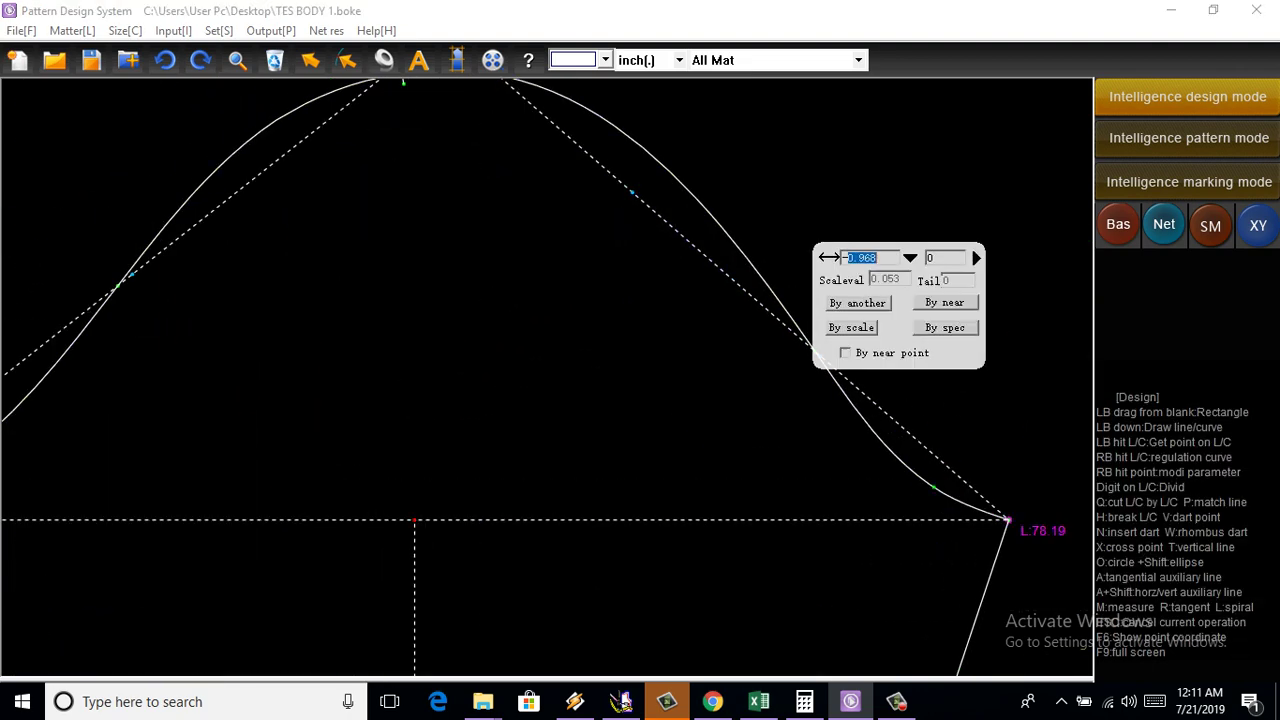
type("-4")
key("space")
left_click(835, 268)
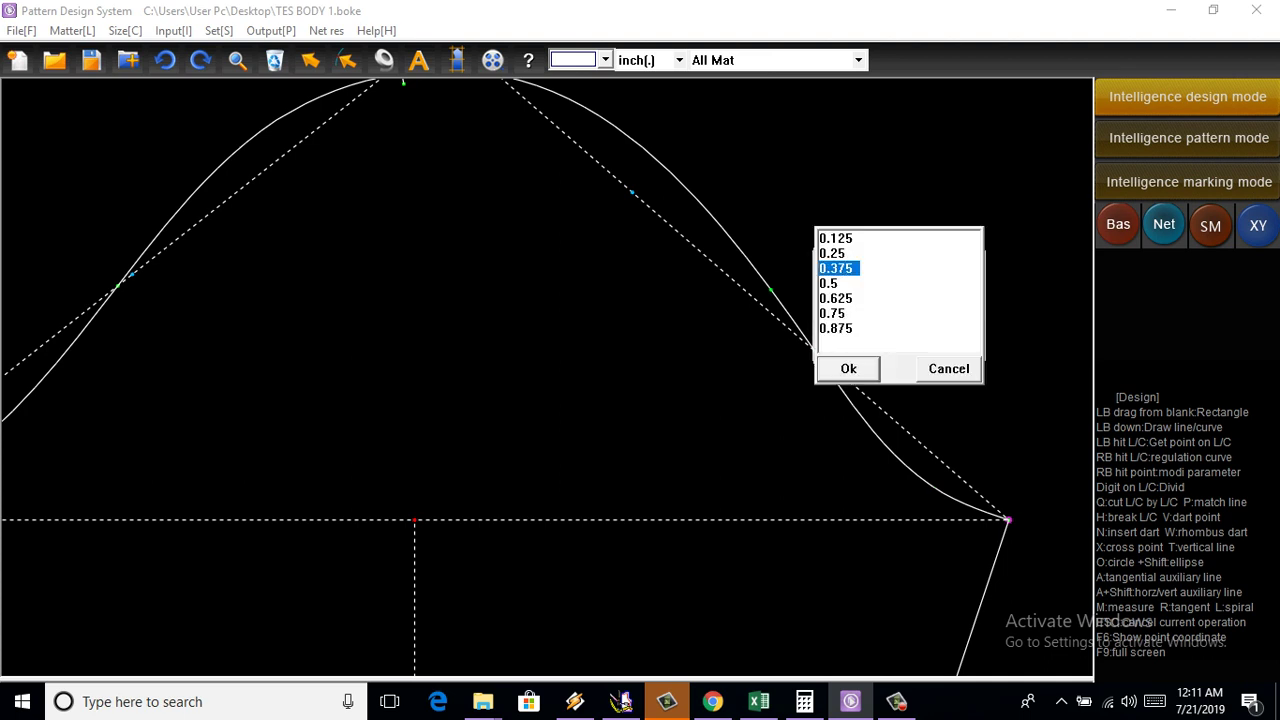
key("Return")
key("shift+End")
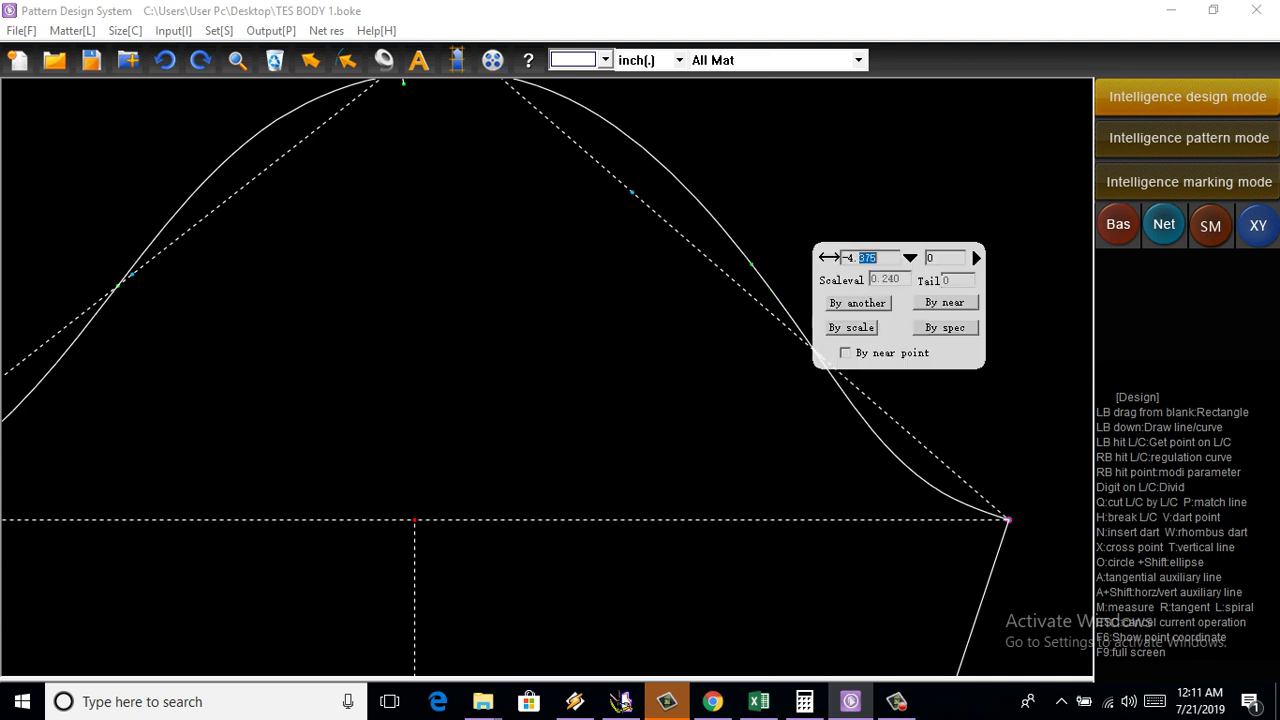
type("93")
type("8")
key("Return")
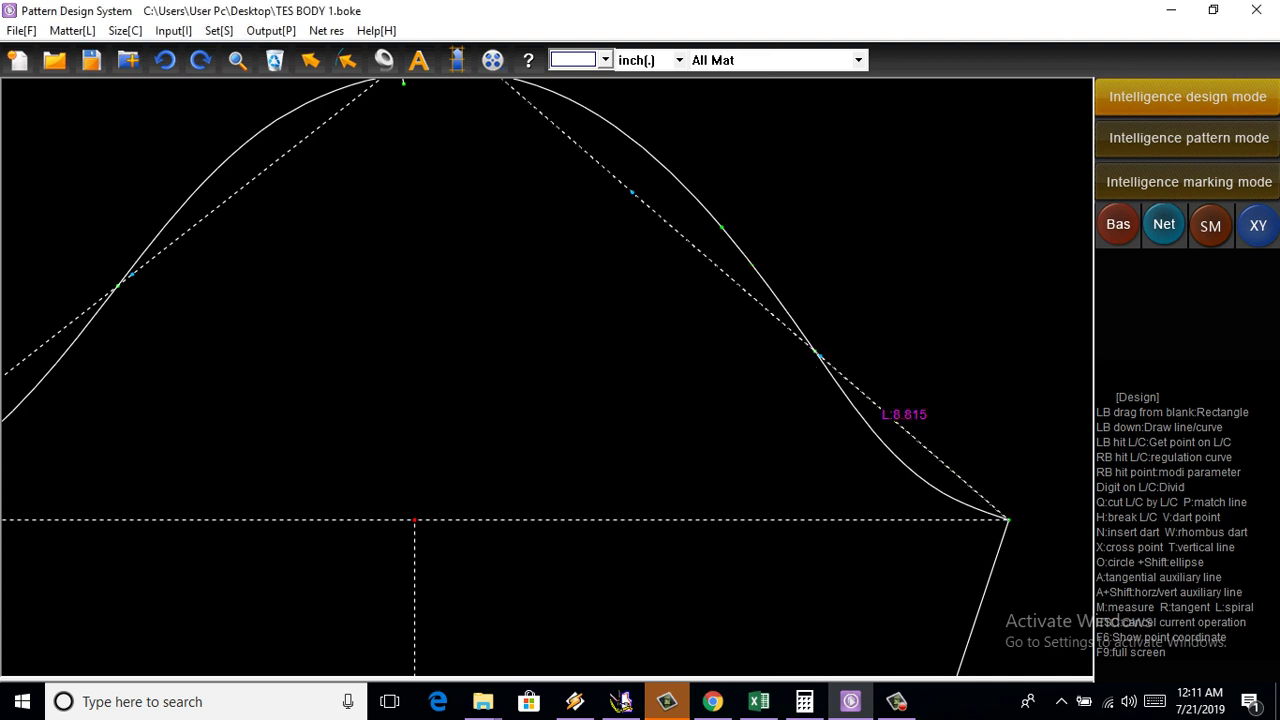
Draw a 0.25 in perpendicular notch line from that sleeve cap point
scroll(860, 390, "down", 1)
scroll(747, 366, "down", 1)
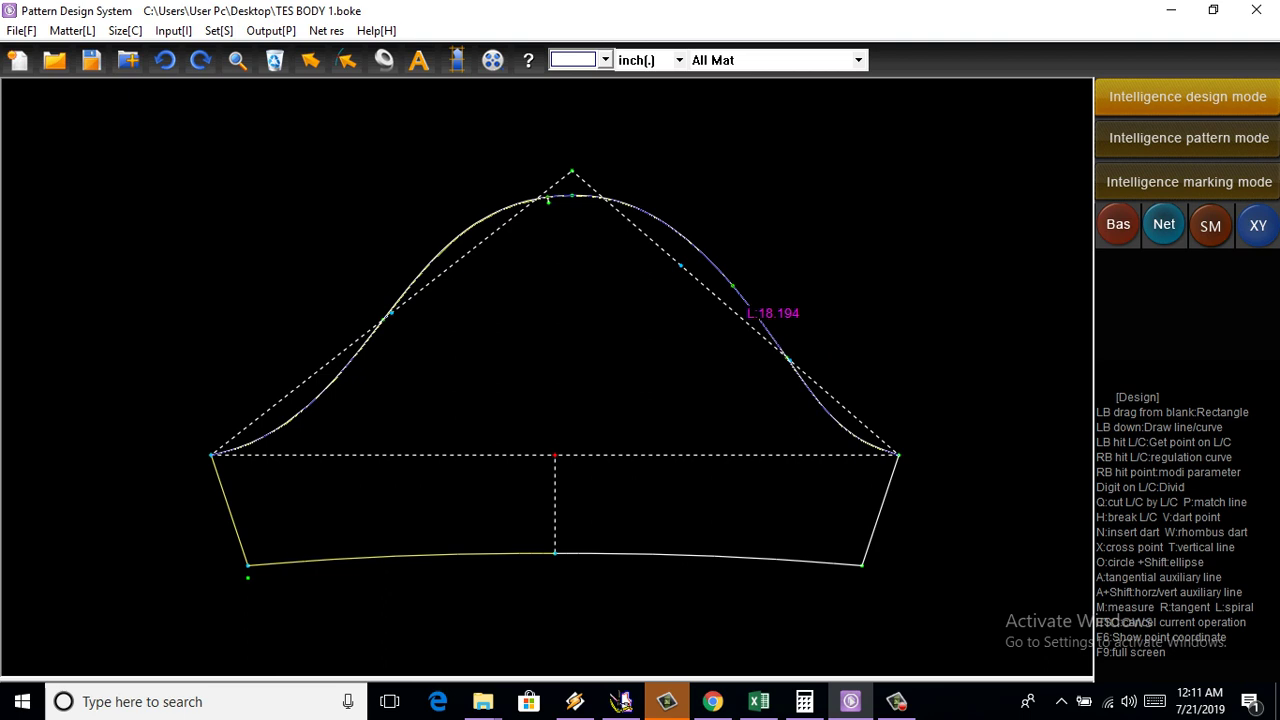
left_click(786, 345)
key("Escape")
scroll(754, 272, "up", 2)
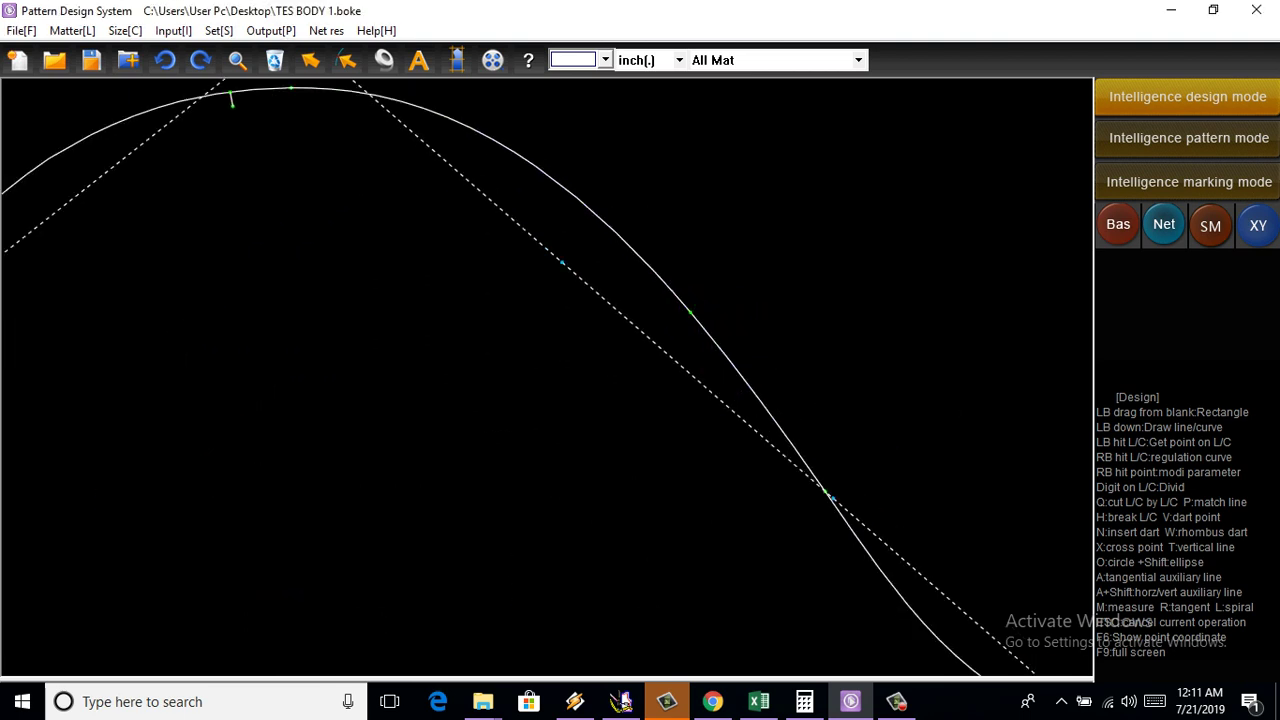
scroll(754, 272, "up", 1)
left_click(681, 321)
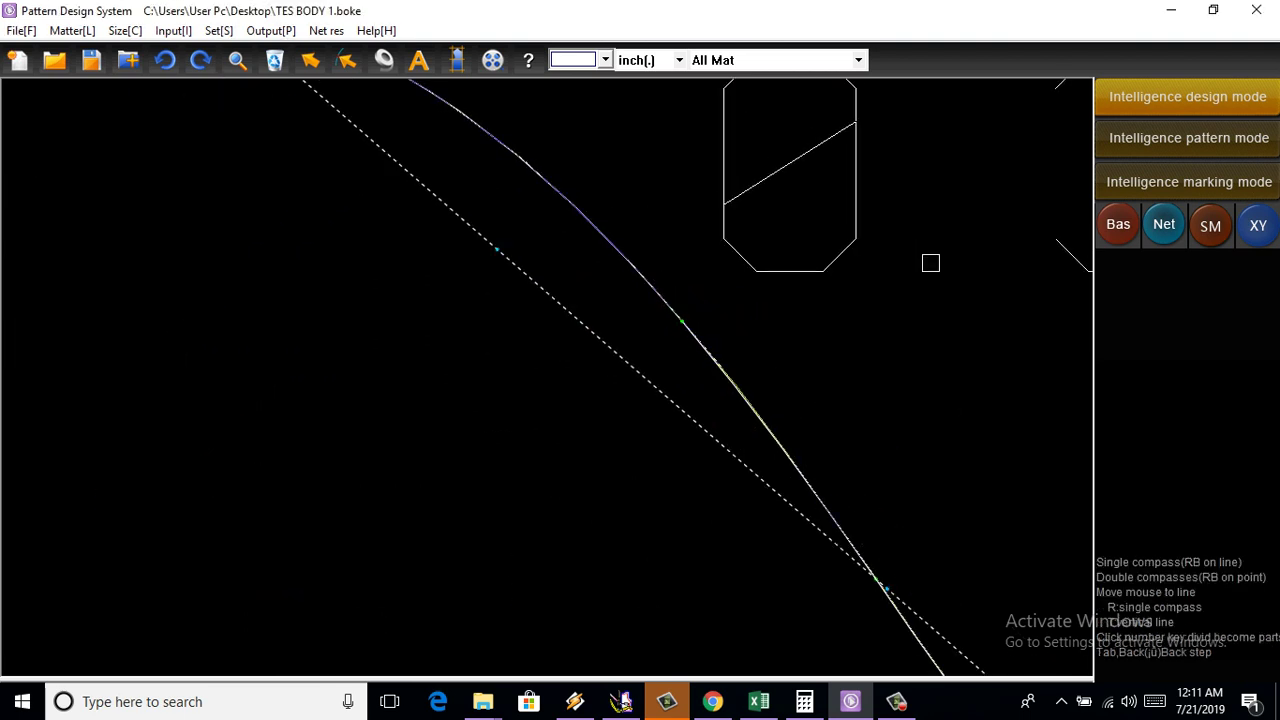
key("shift")
left_click(606, 385)
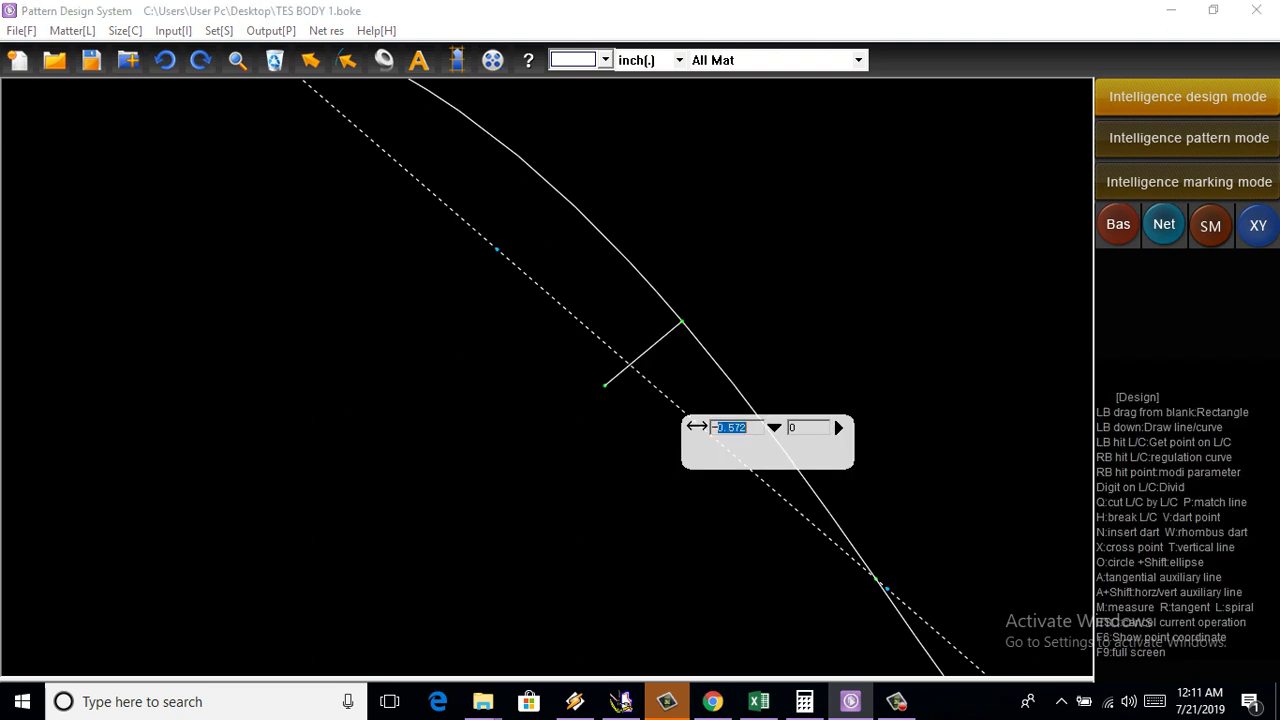
double_click(737, 427)
type("25")
key("Return")
Add a second point 0.375 in from the first notch and draw its matching notch line
left_click(703, 346)
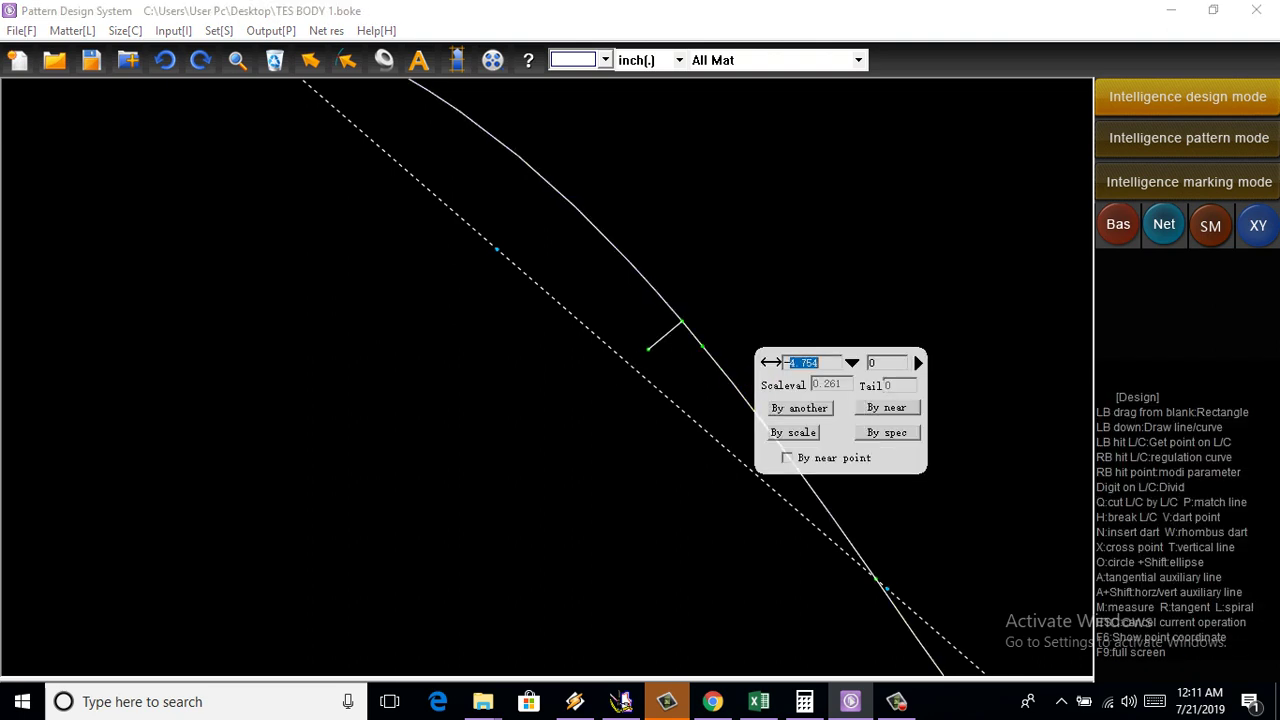
left_click(886, 407)
double_click(804, 362)
type("375")
key("Return")
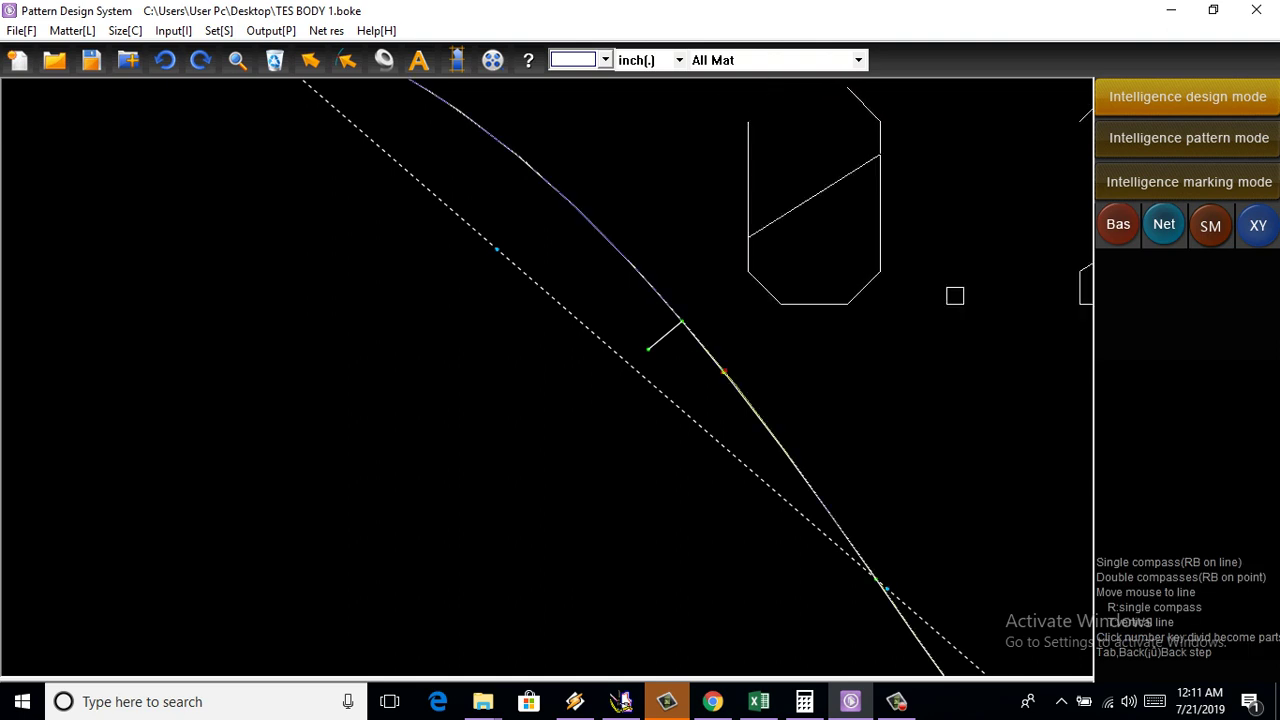
key("t")
left_click(702, 390)
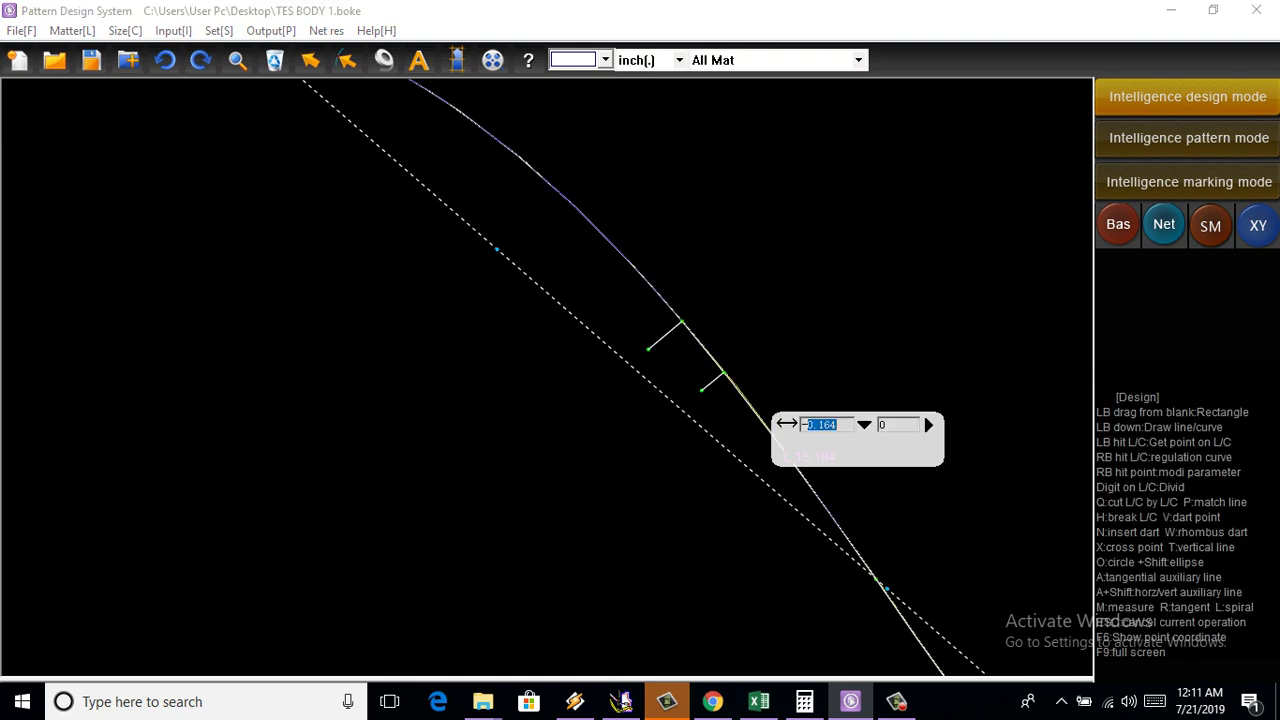
double_click(826, 424)
key("Return")
scroll(548, 377, "down", 3)
scroll(764, 400, "down", 1)
Measure the front armhole curve section (5.428 in)
scroll(764, 400, "down", 2)
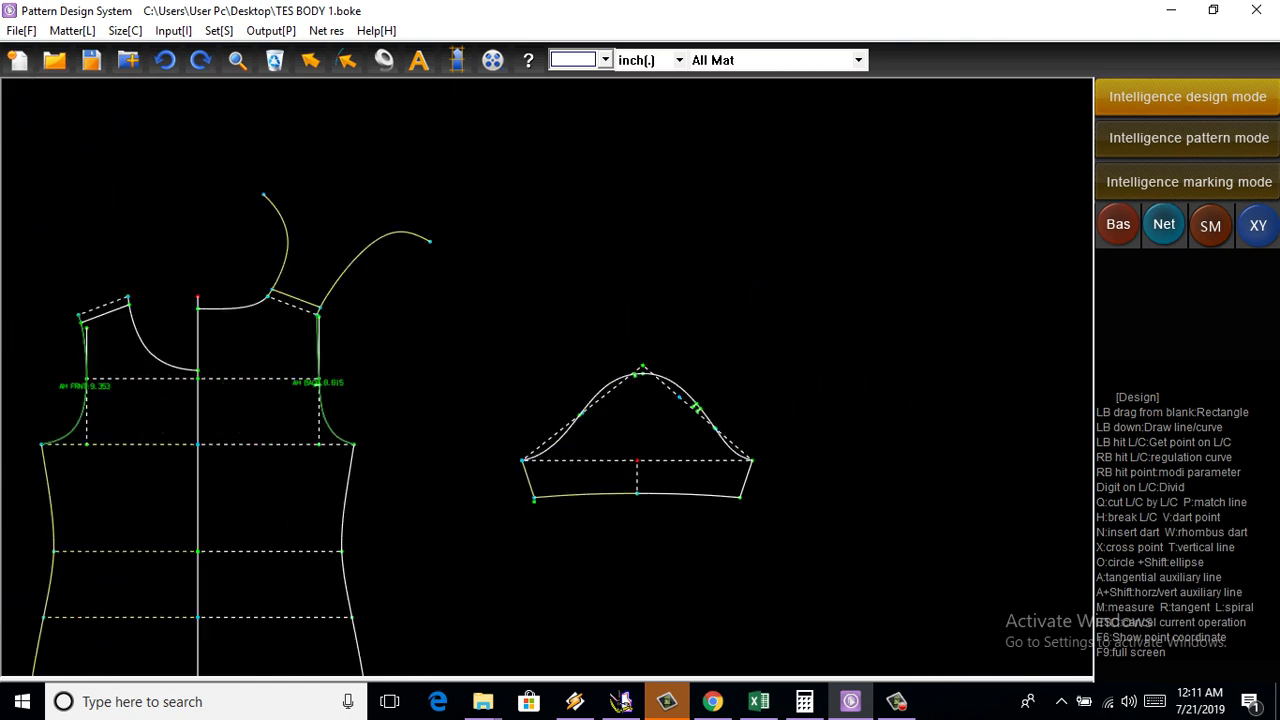
middle_click_drag(548, 400, 705, 400)
scroll(320, 395, "up", 2)
scroll(320, 395, "up", 2)
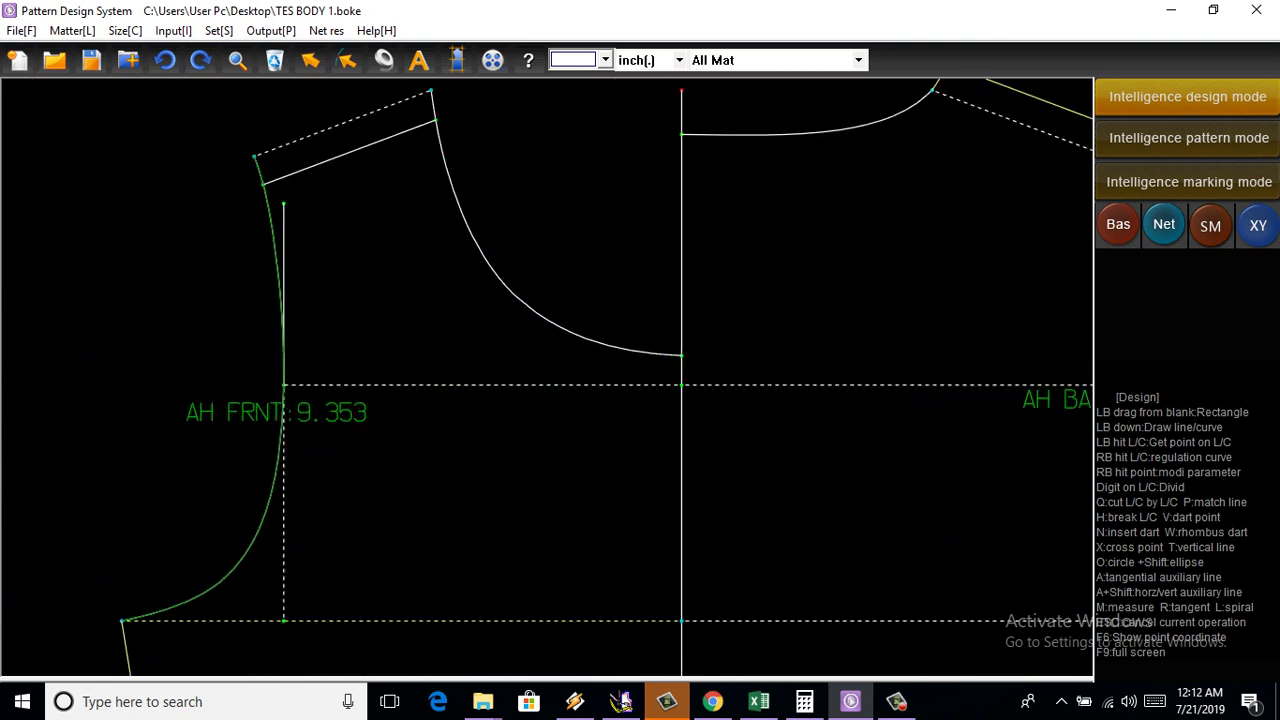
left_click(384, 60)
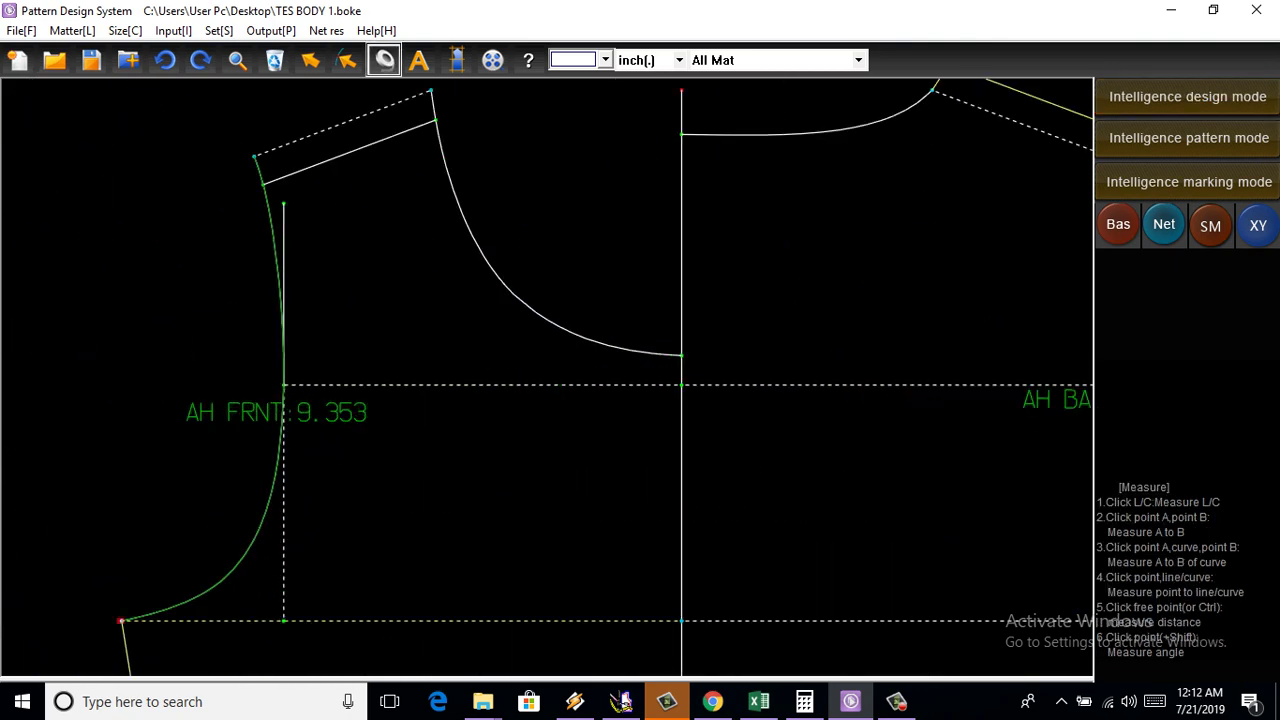
left_click(122, 621)
left_click(279, 470)
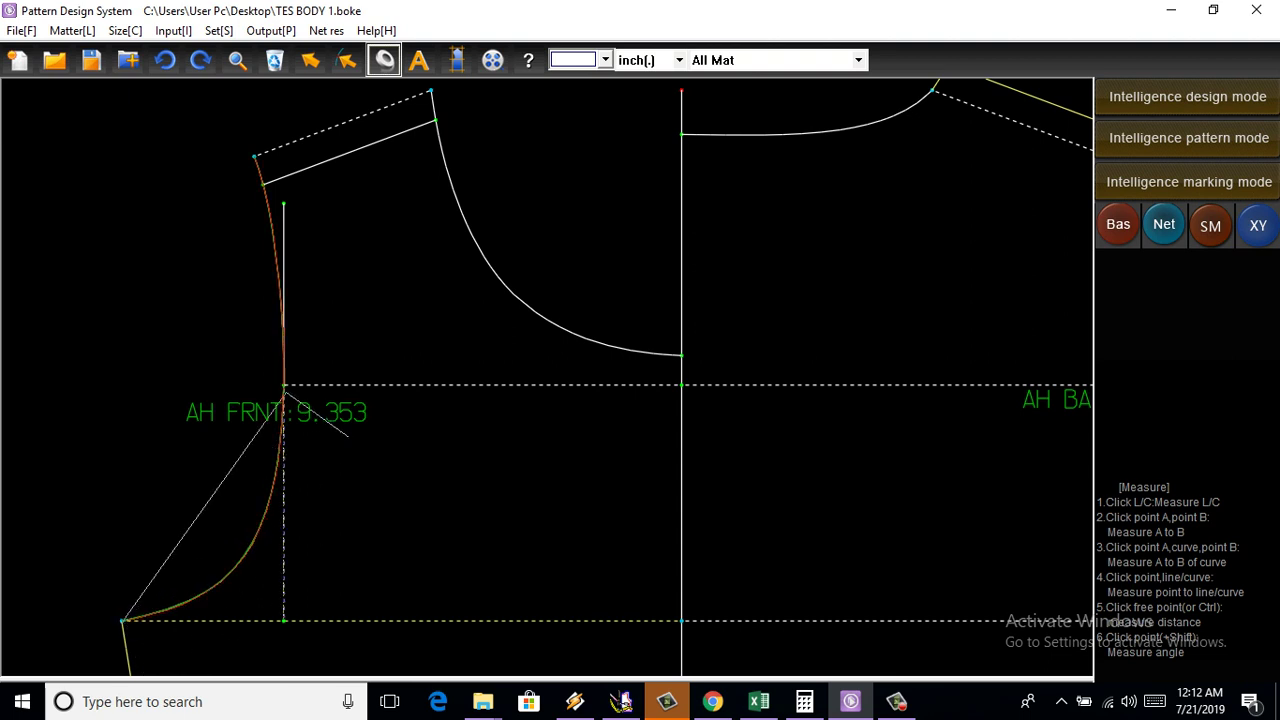
left_click(284, 385)
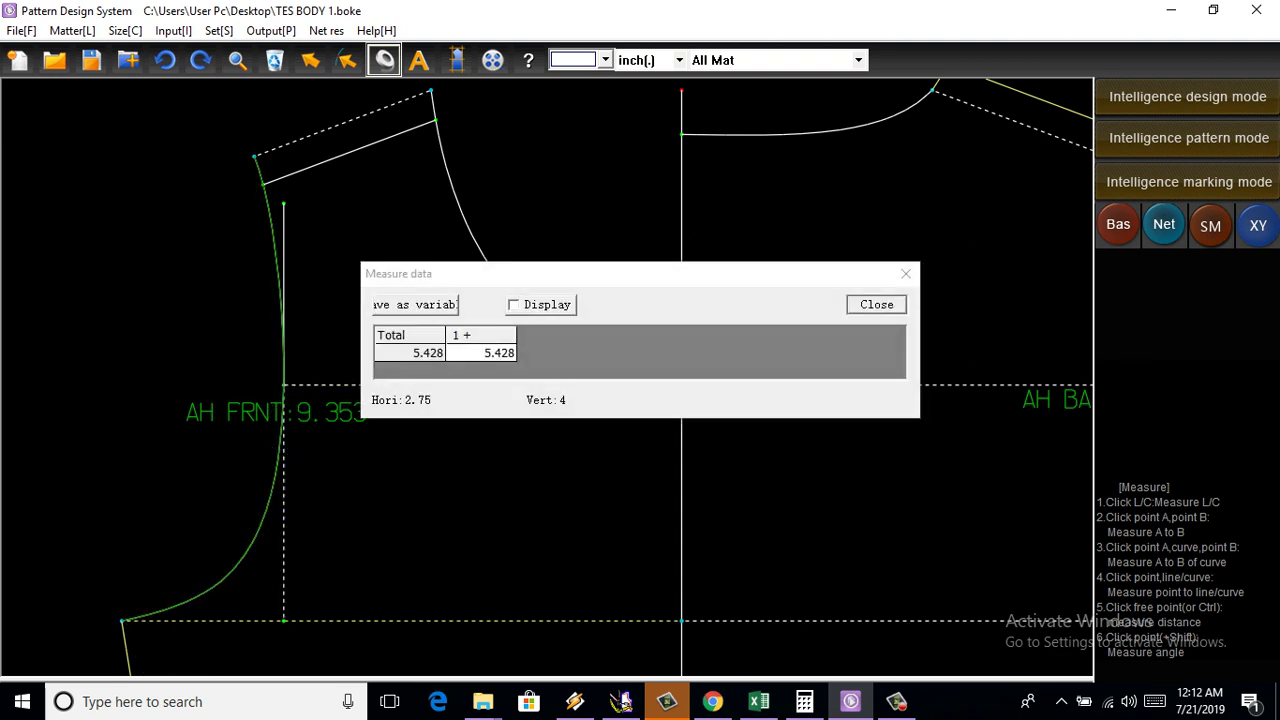
key("Escape")
key("Escape")
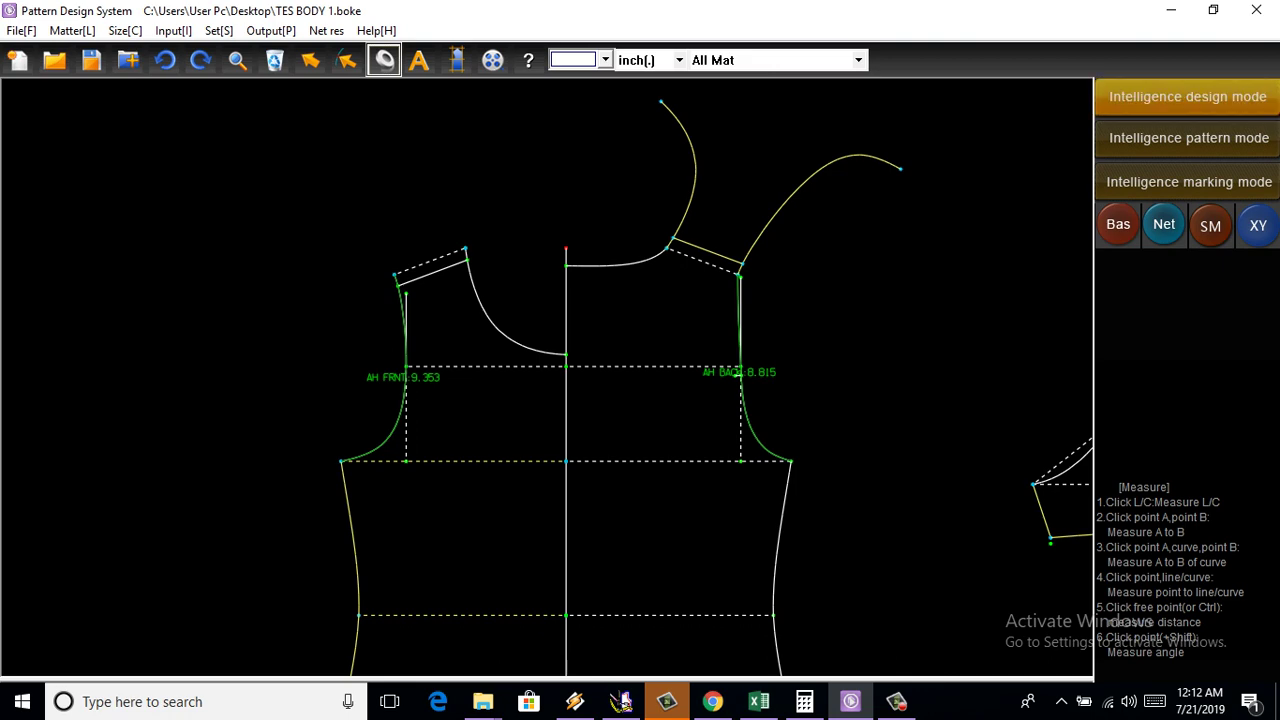
Place a point 5.428 in along the sleeve cap curve
scroll(712, 341, "up", 3)
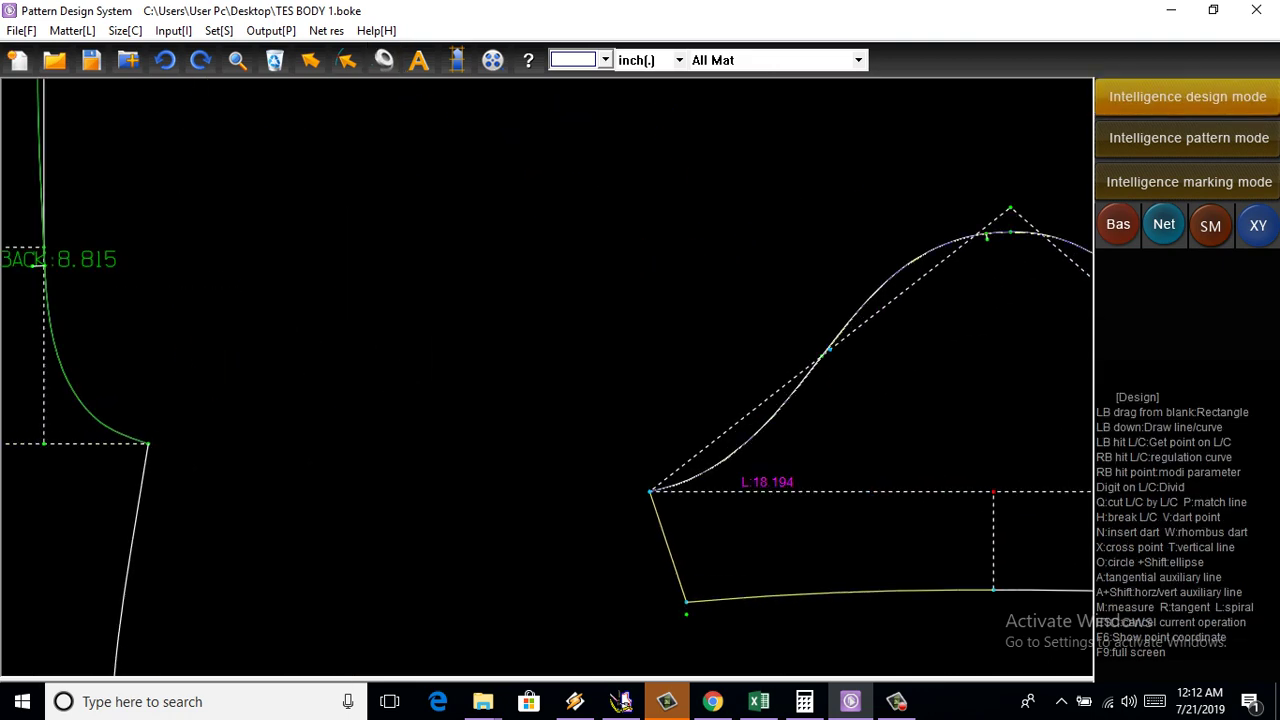
left_click(828, 350)
type("5")
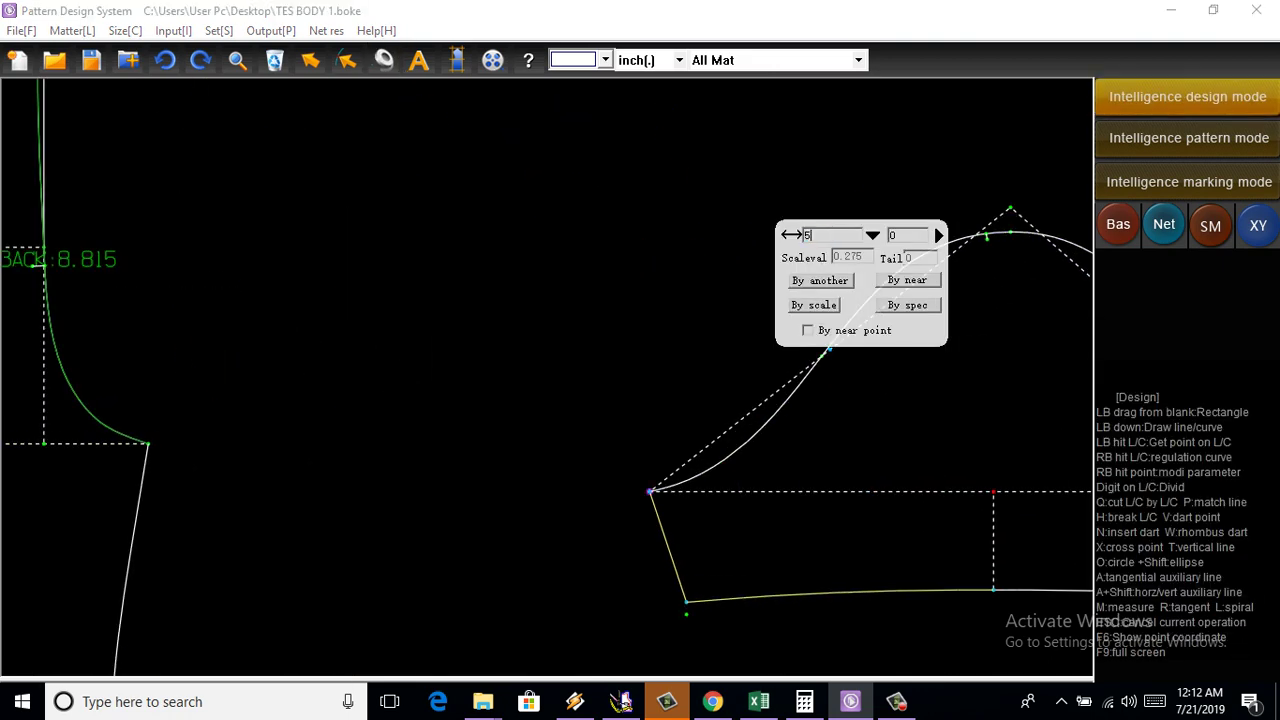
key("Return")
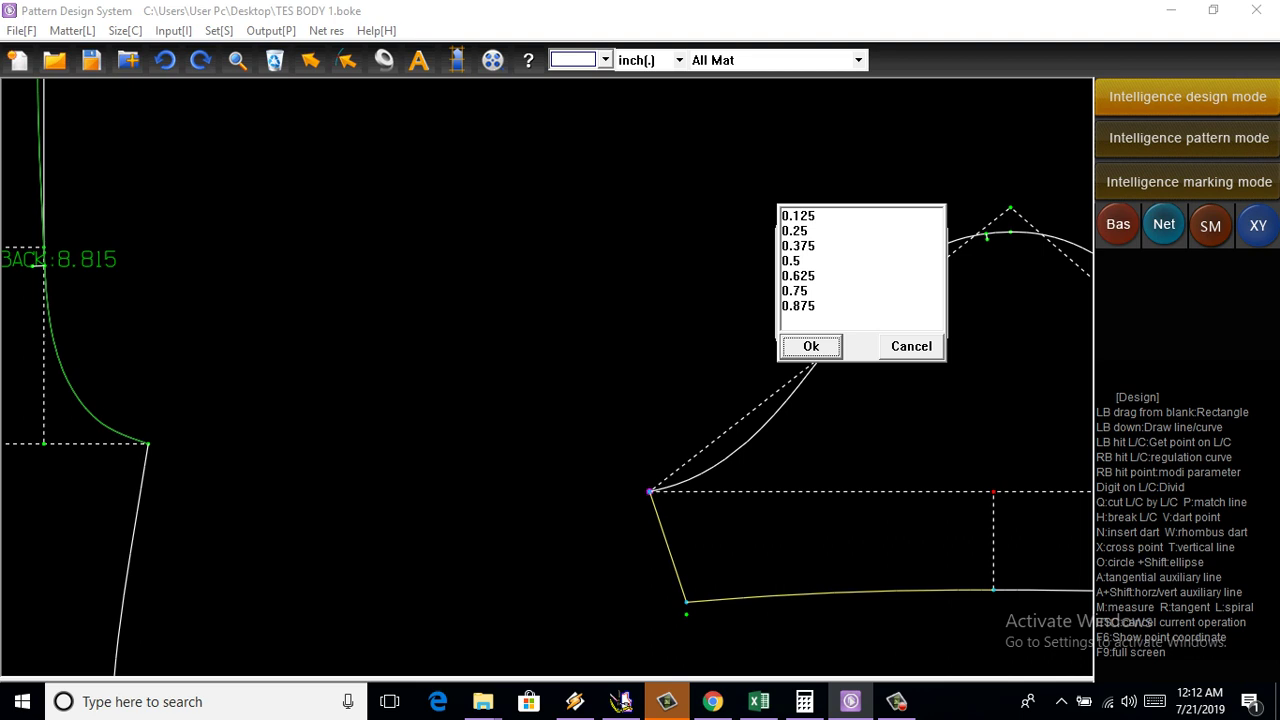
double_click(797, 260)
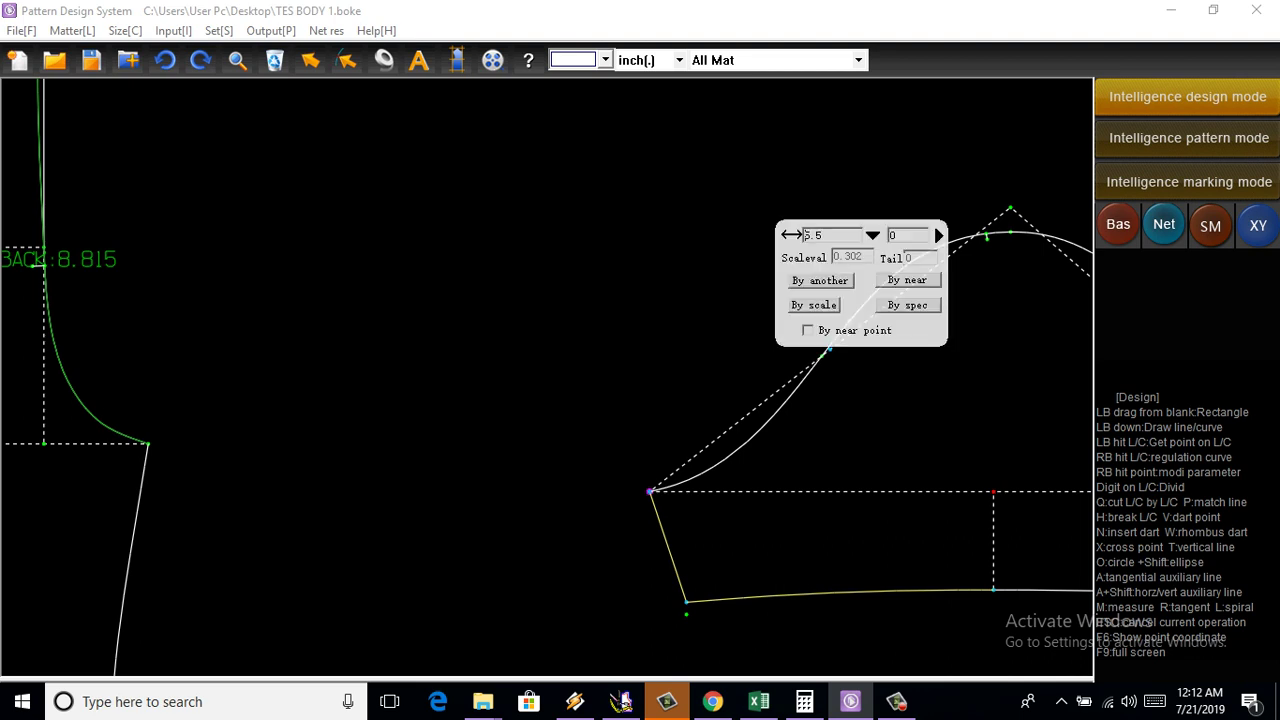
double_click(815, 235)
double_click(816, 235)
type("8.")
type("8")
key("Return")
scroll(845, 325, "up", 2)
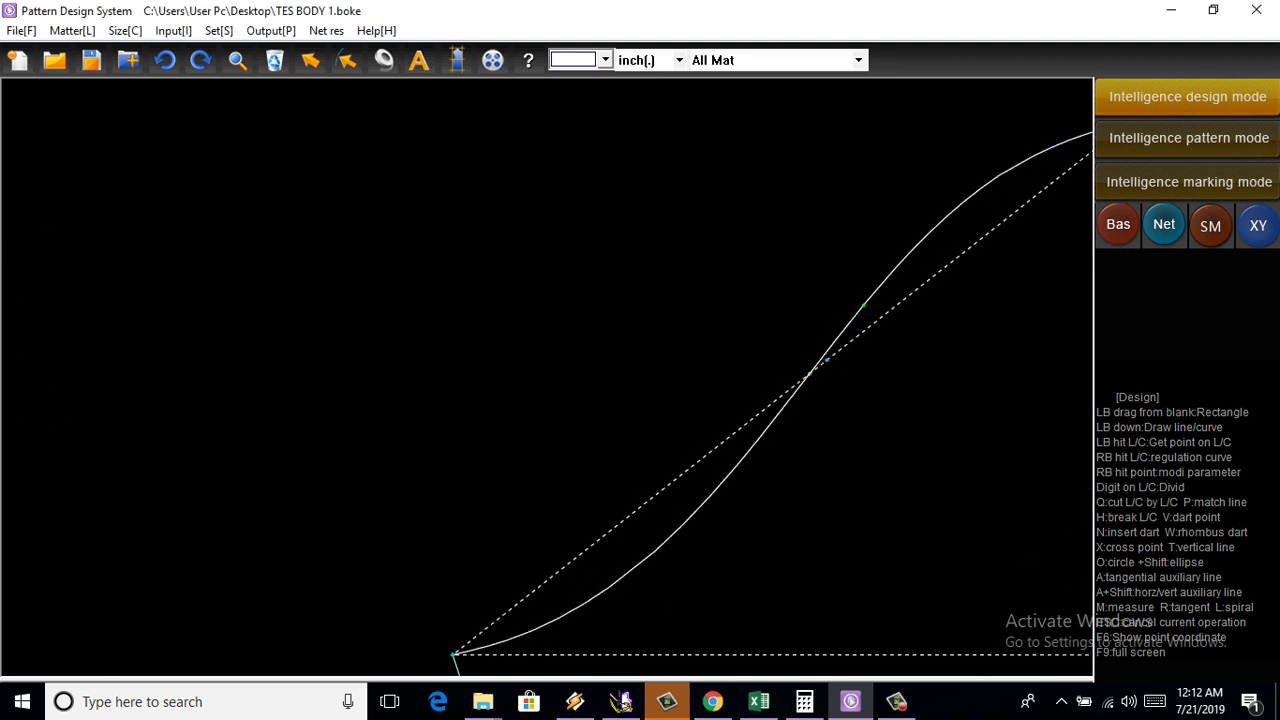
right_click(862, 305)
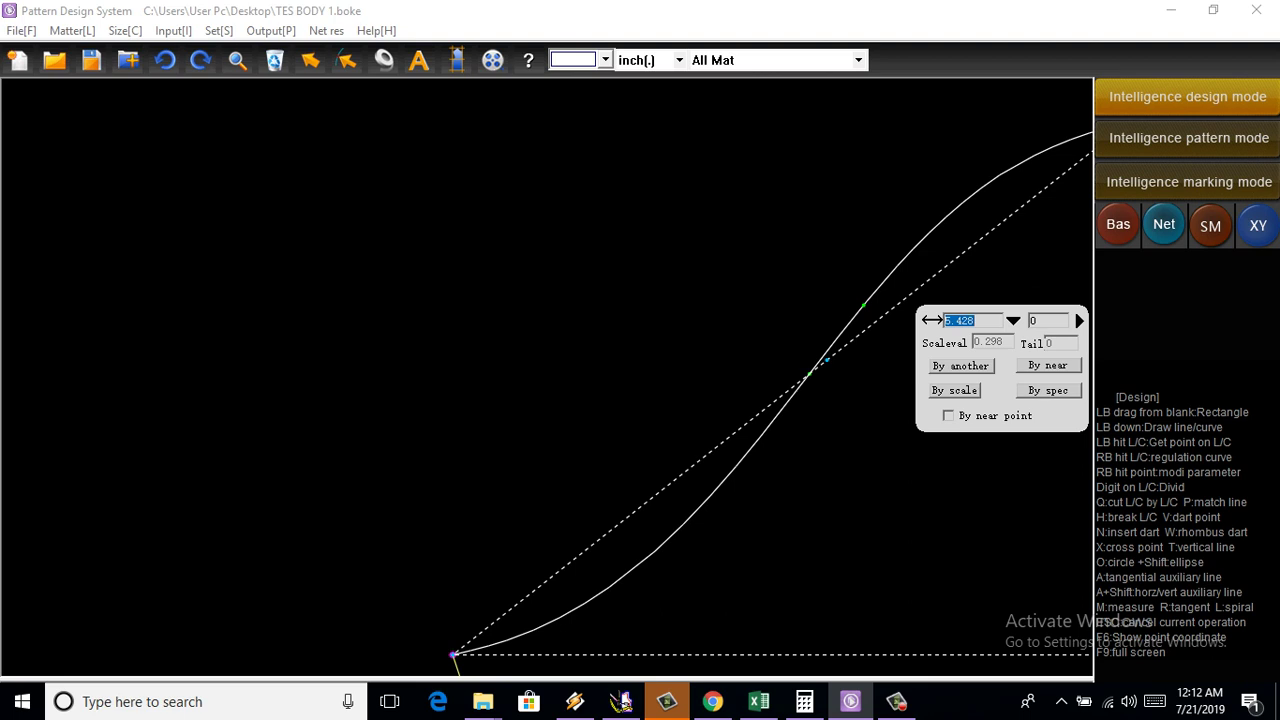
key("Return")
Draw a 0.25 in perpendicular notch line from the 5.428 sleeve cap point
key("o")
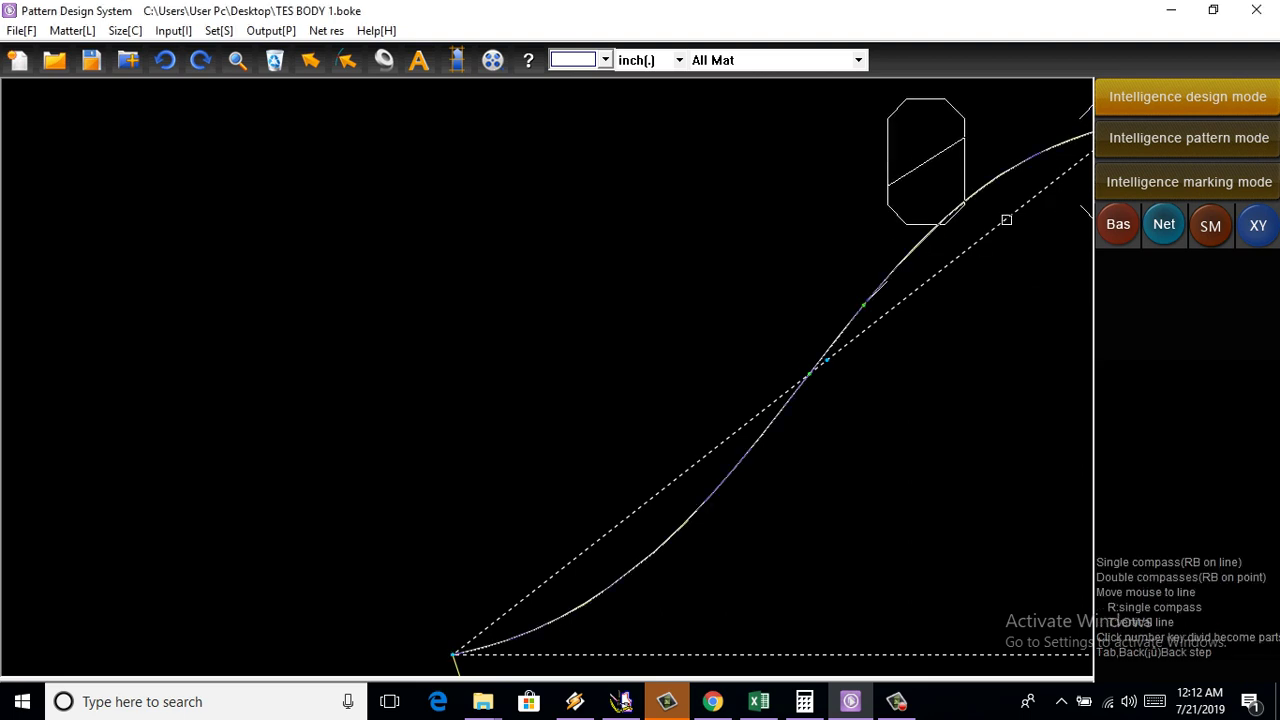
key("t")
left_click(916, 348)
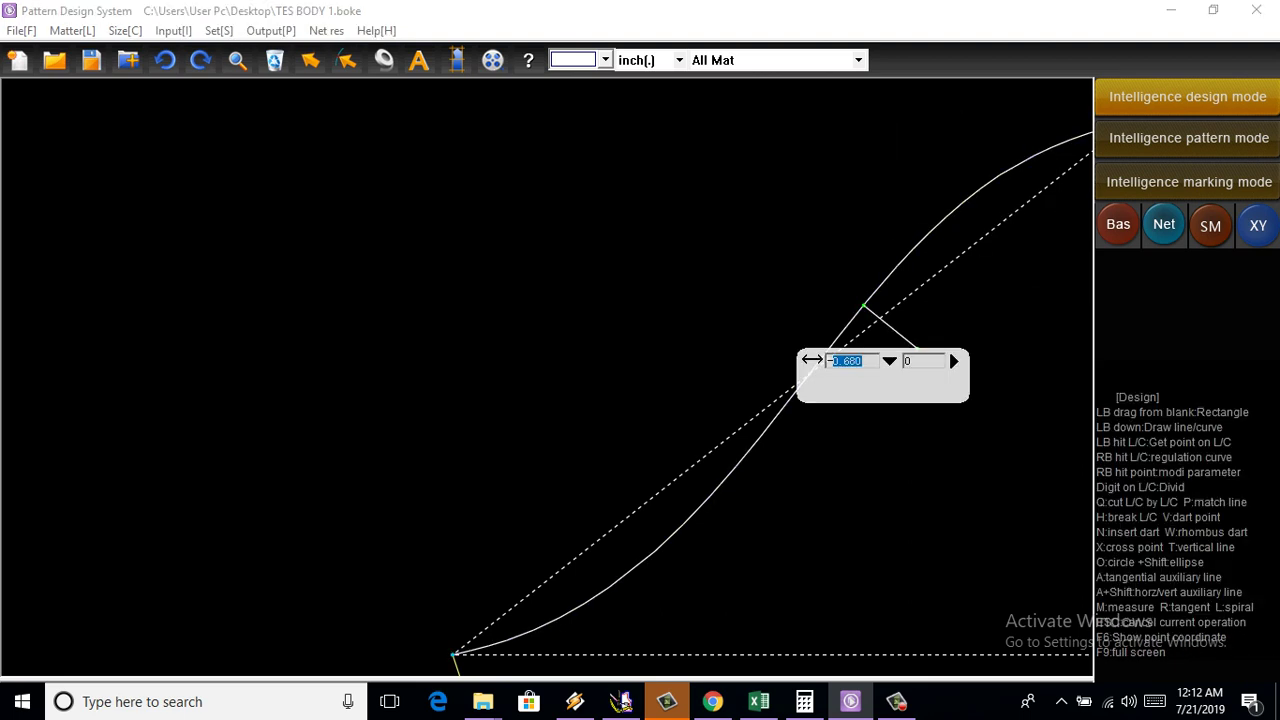
type("-0.25")
key("Return")
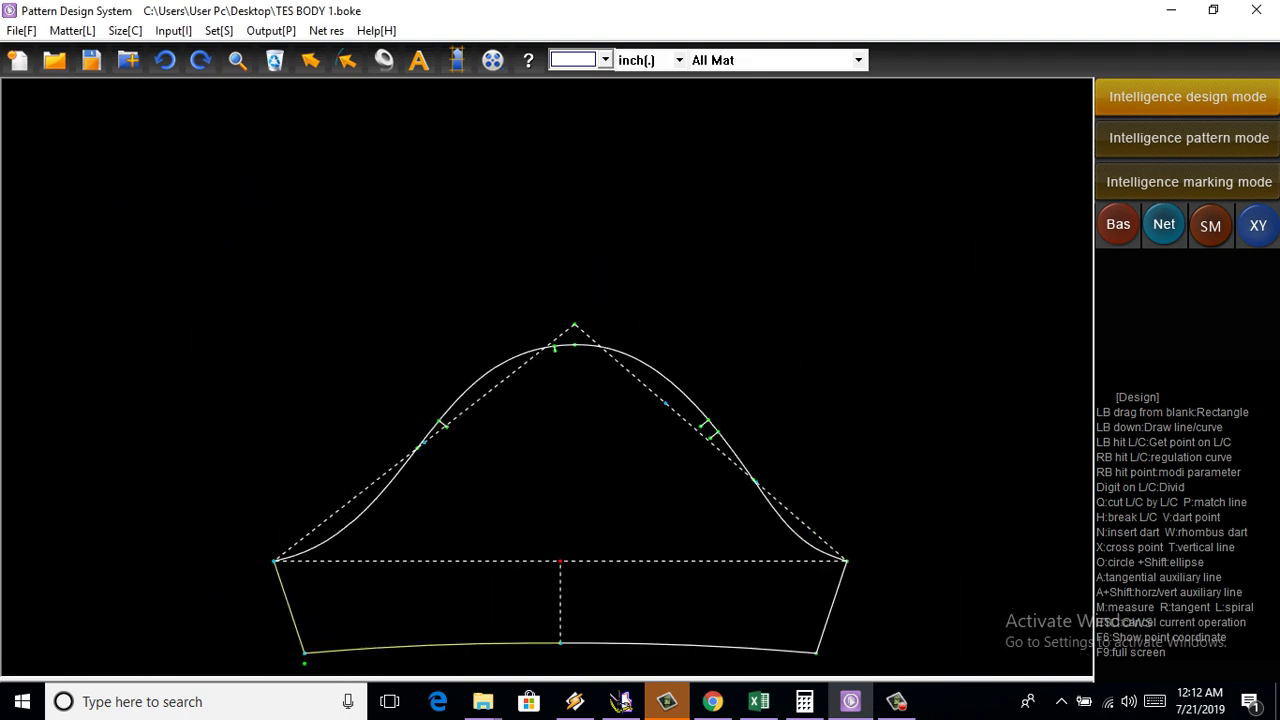
scroll(604, 360, "down", 1)
scroll(604, 360, "down", 1)
scroll(604, 360, "down", 1)
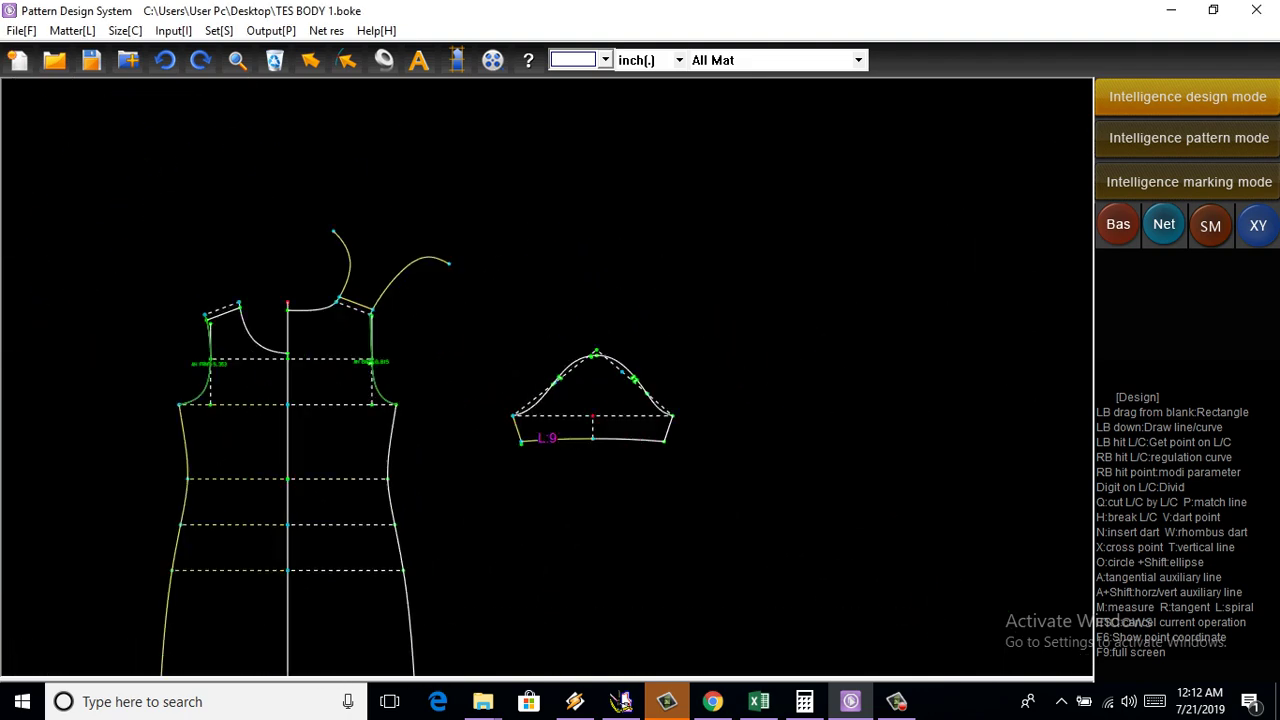
scroll(595, 405, "up", 1)
scroll(595, 405, "down", 3)
scroll(595, 405, "up", 2)
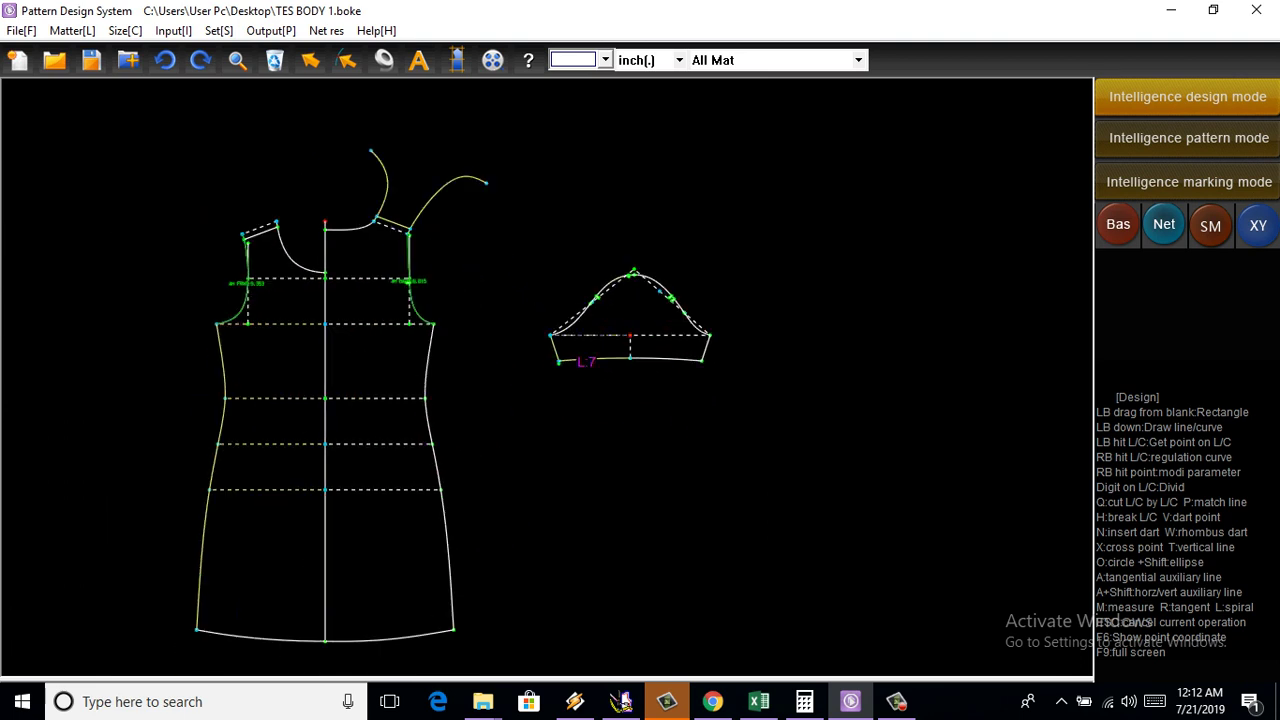
scroll(580, 355, "up", 1)
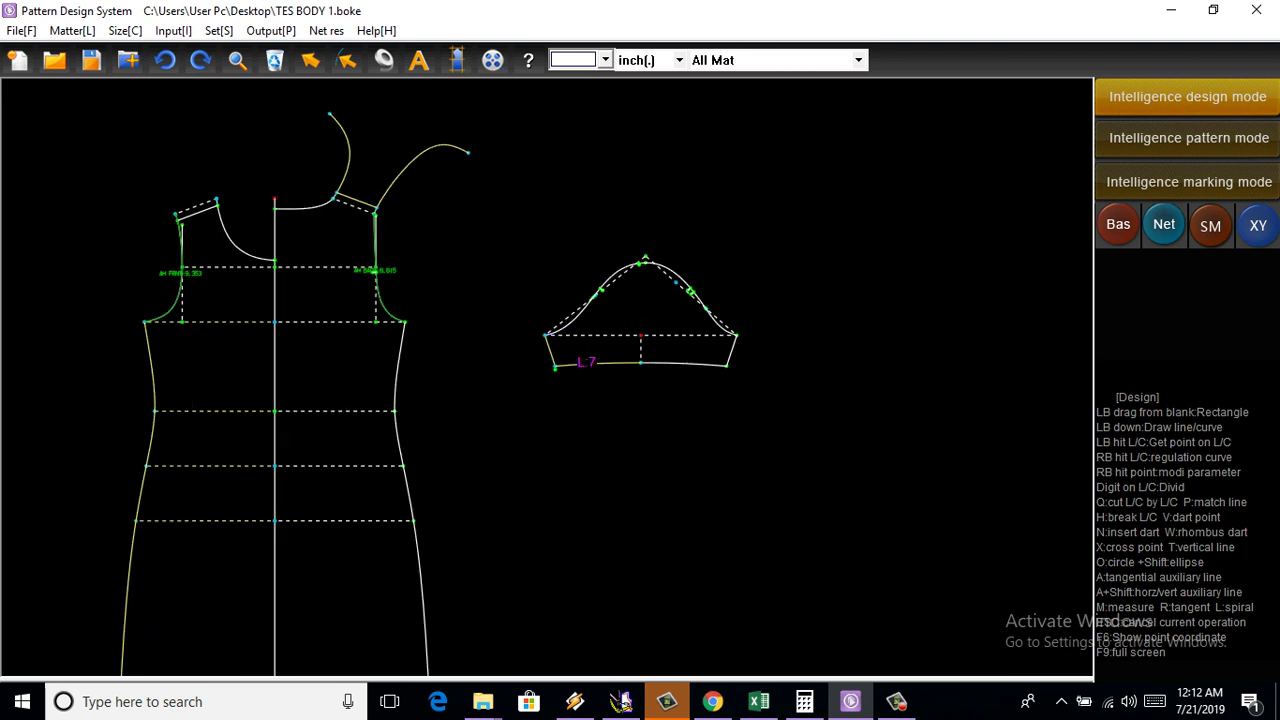
scroll(580, 355, "up", 1)
scroll(580, 355, "up", 1)
scroll(580, 355, "down", 1)
scroll(565, 325, "down", 1)
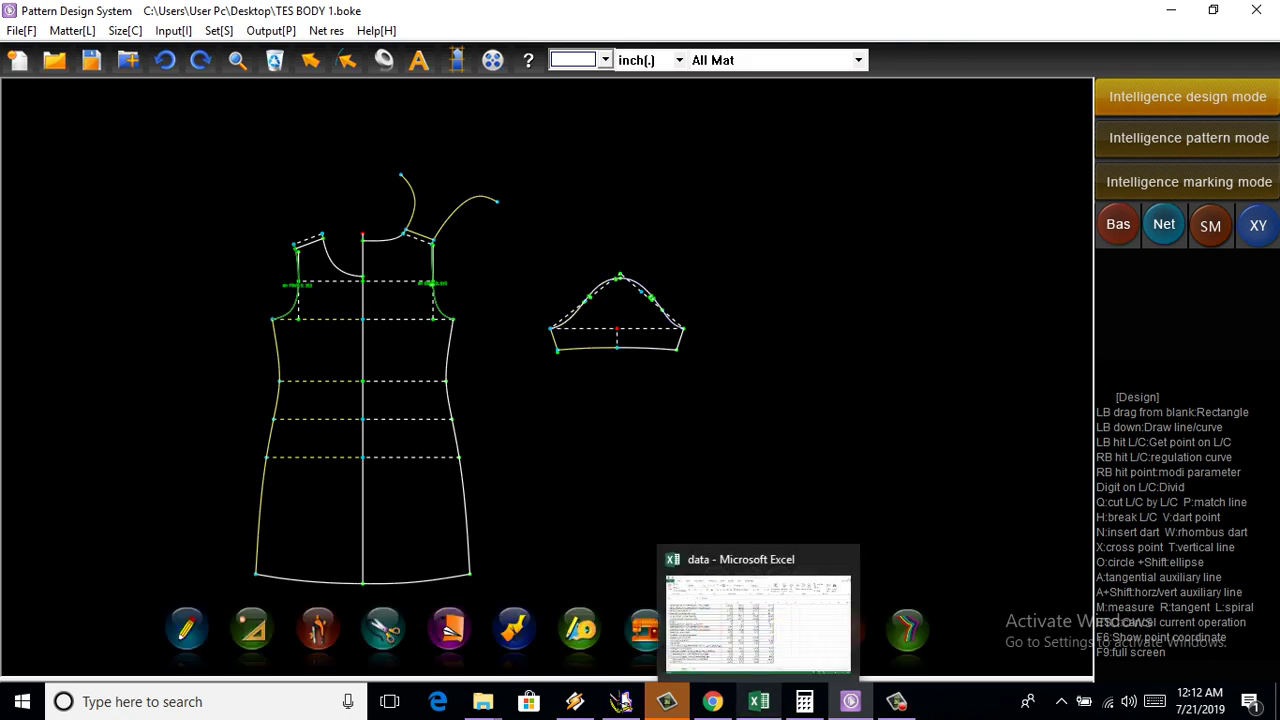
Check the garment measurement spec table in the Excel data workbook, then go back to the pattern
left_click(758, 701)
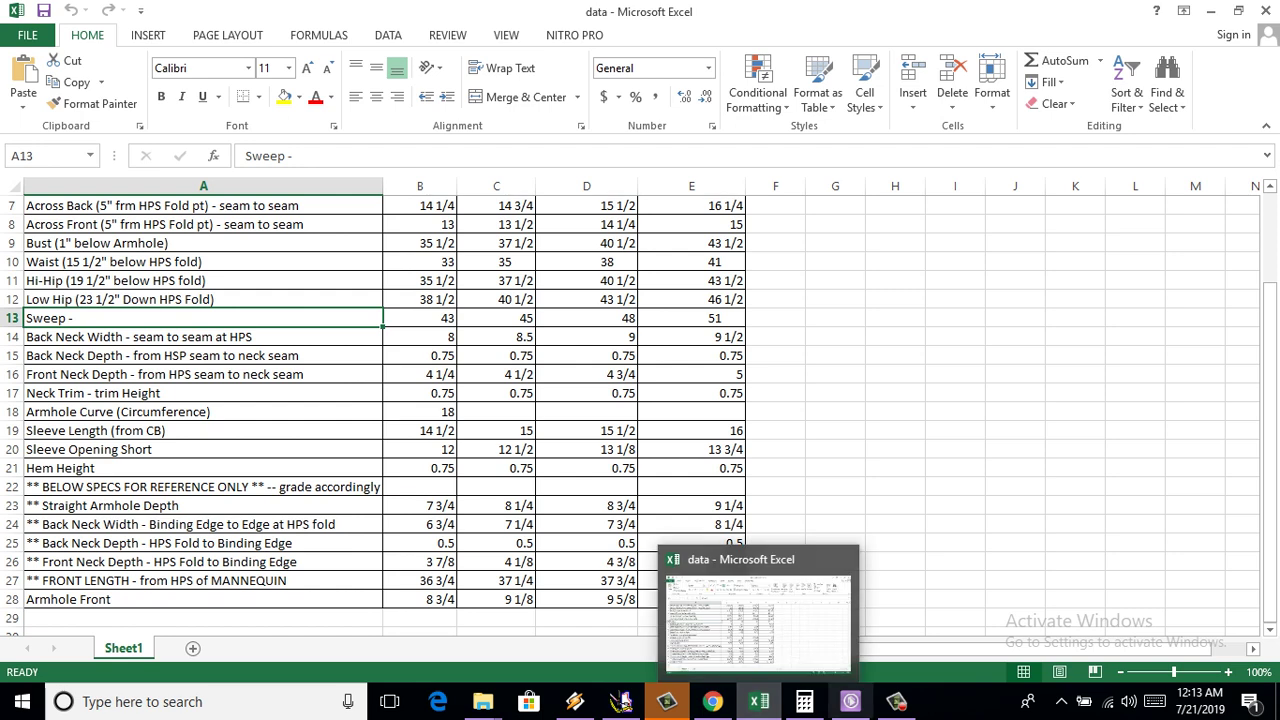
left_click(850, 701)
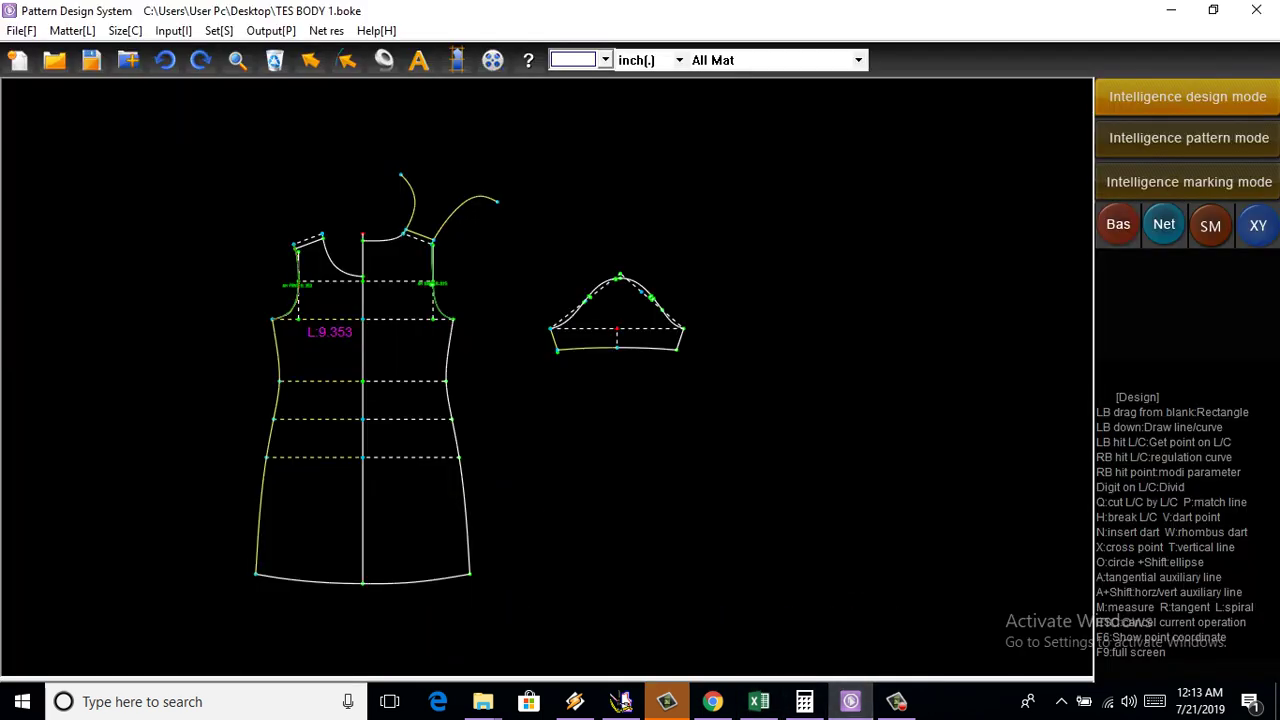
Zoom in on the bodice armholes to compare AH FRNT 9.353 and AH BACK 8.815
scroll(285, 303, "up", 3)
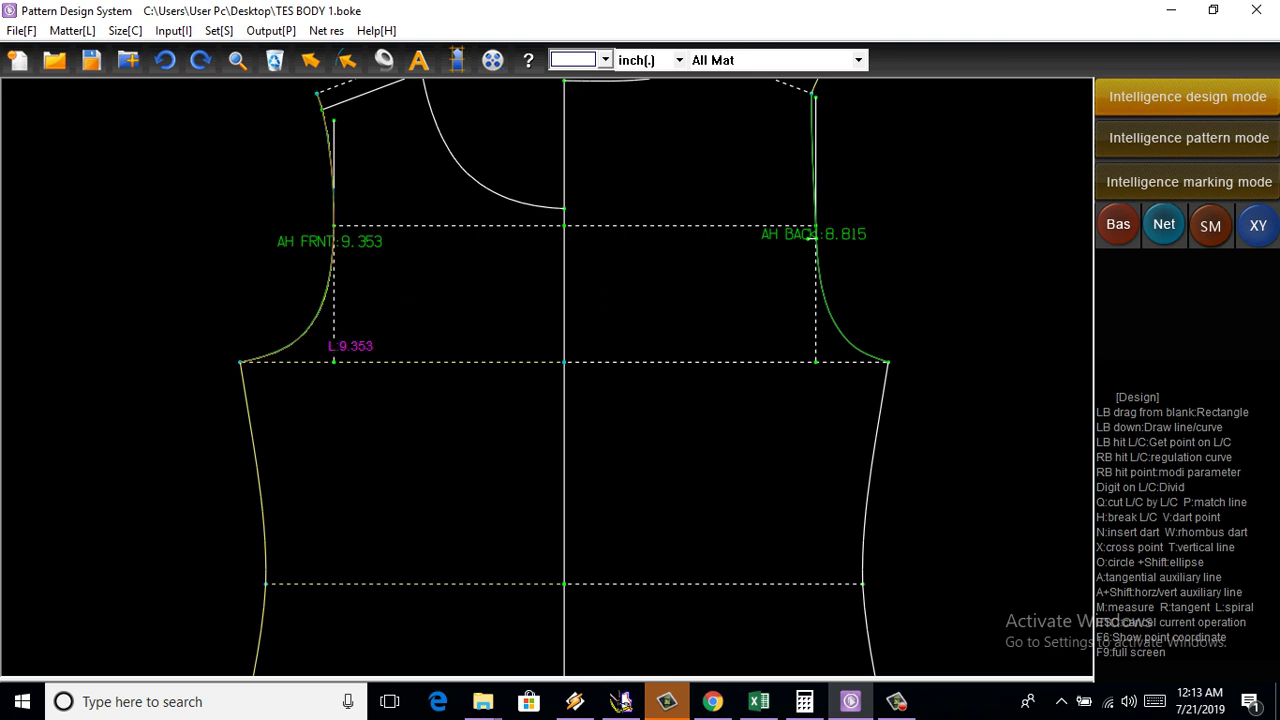
scroll(333, 356, "down", 1)
scroll(333, 356, "down", 2)
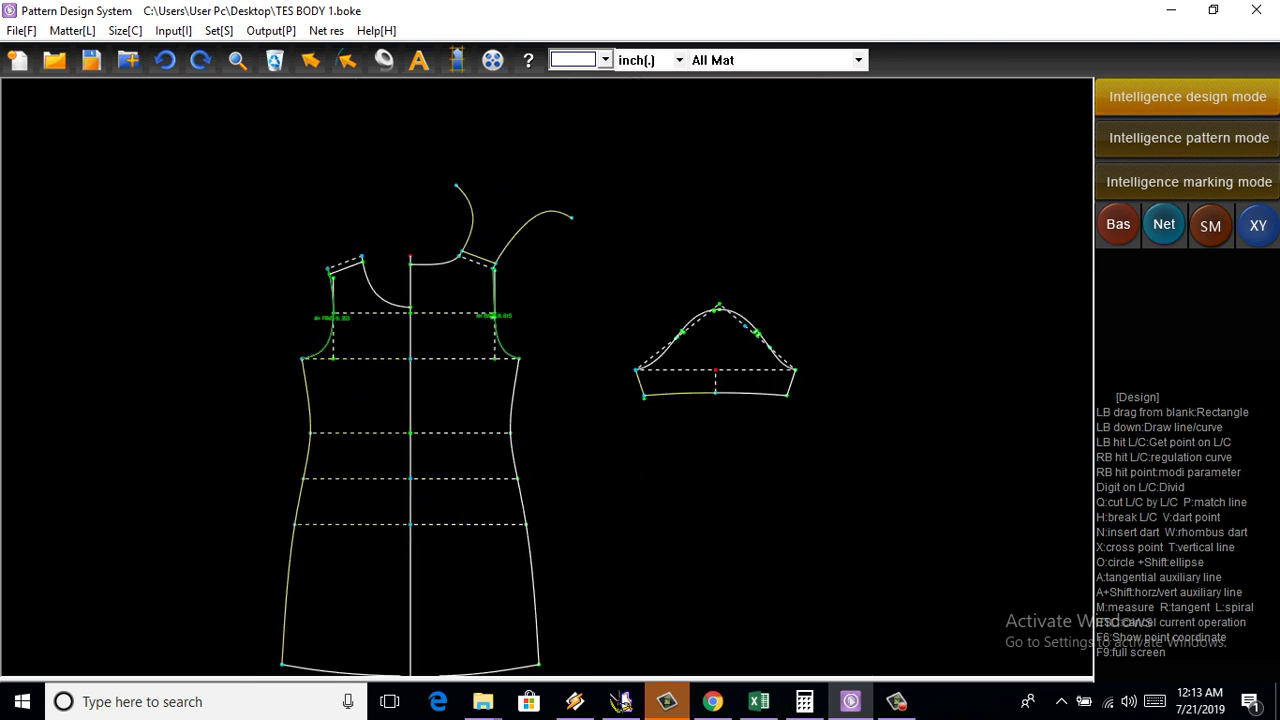
scroll(386, 306, "up", 2)
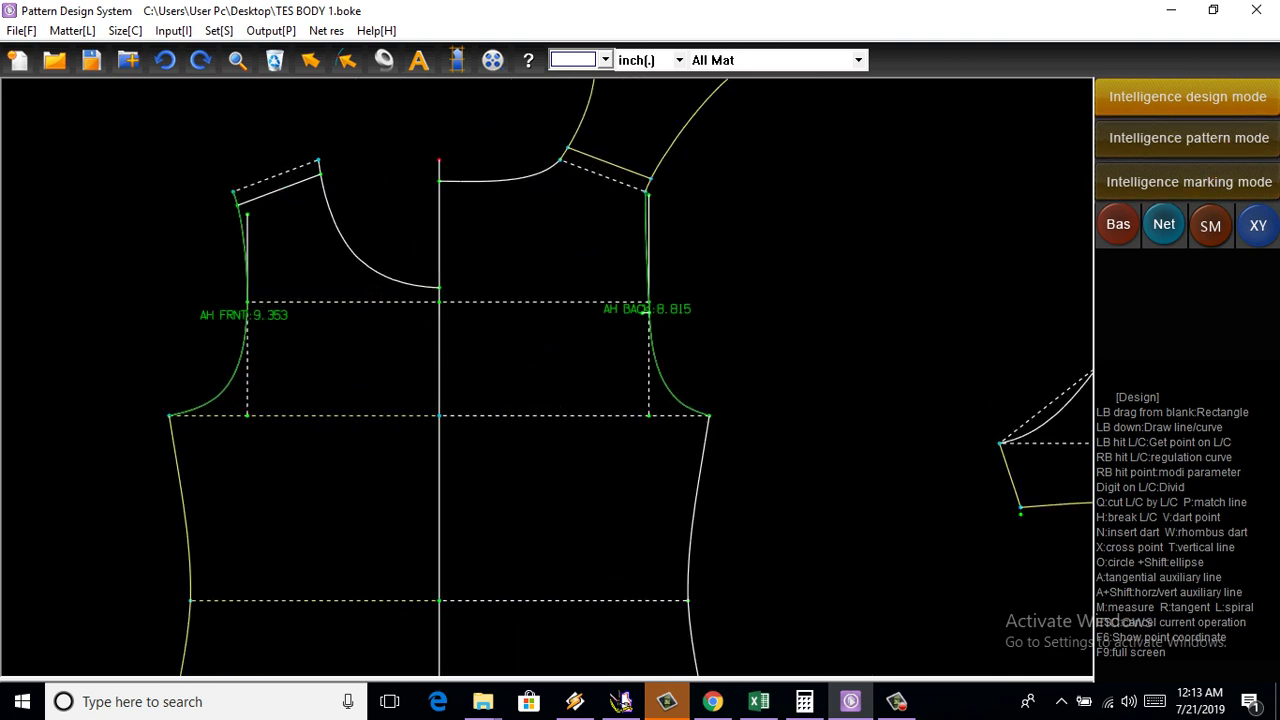
scroll(386, 306, "up", 1)
scroll(303, 147, "up", 1)
scroll(303, 147, "up", 1)
scroll(303, 147, "down", 1)
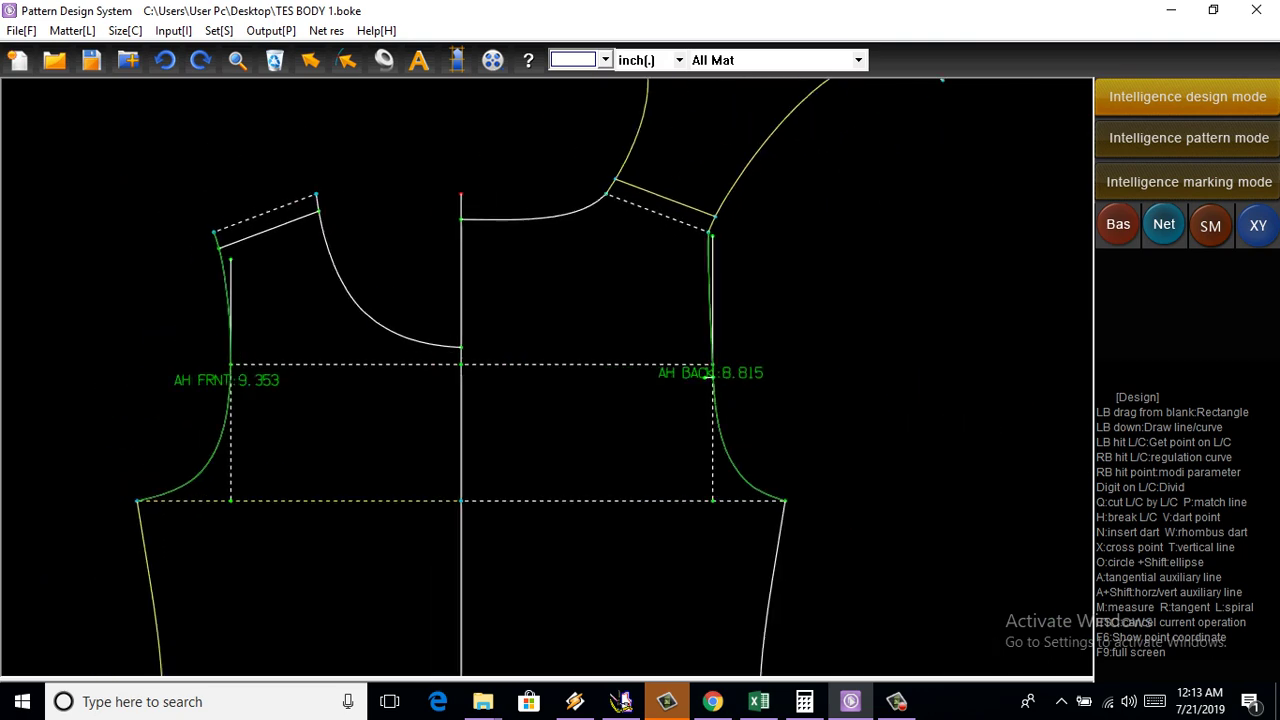
scroll(303, 147, "up", 1)
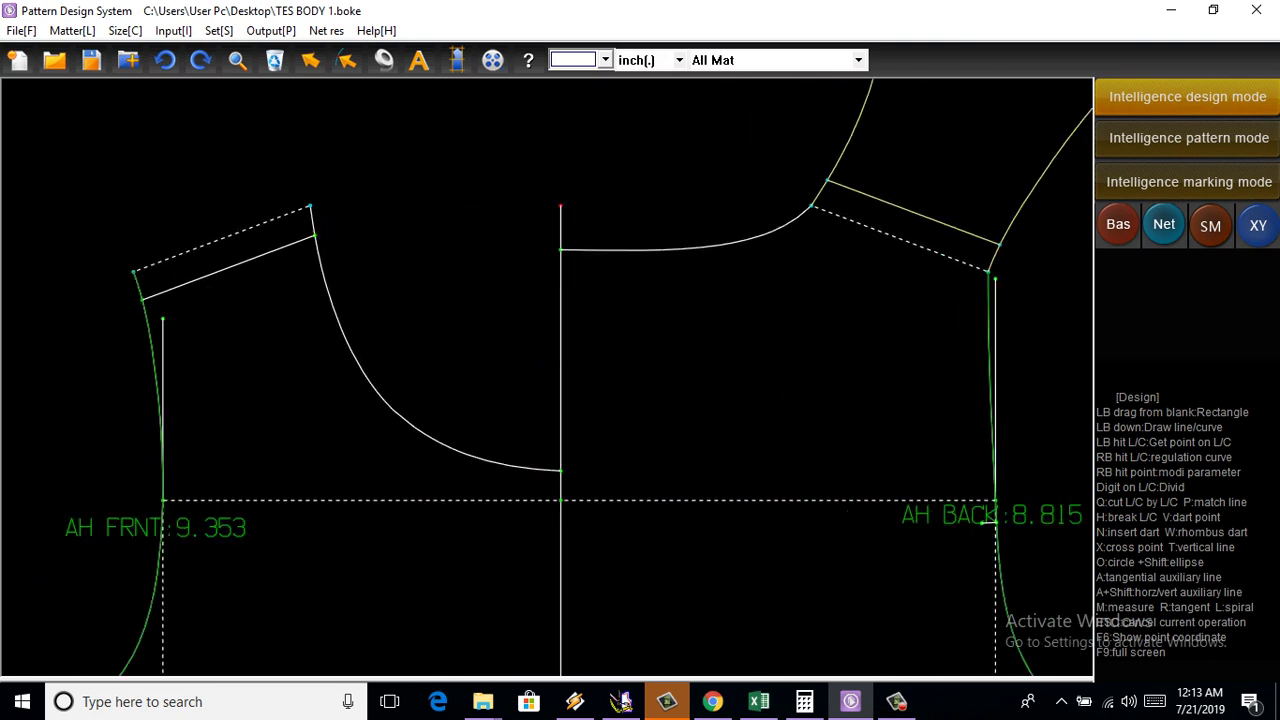
scroll(985, 520, "down", 3)
scroll(755, 398, "up", 2)
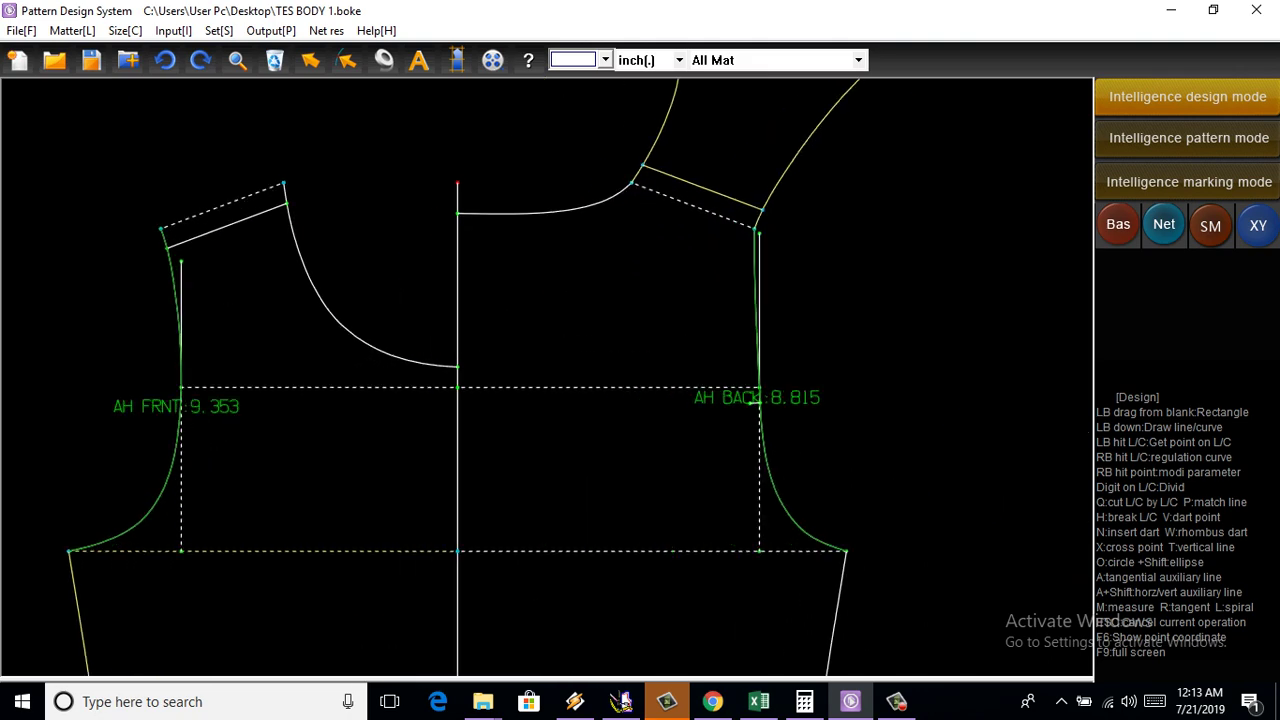
scroll(547, 377, "down", 3)
scroll(547, 377, "up", 1)
scroll(547, 377, "up", 1)
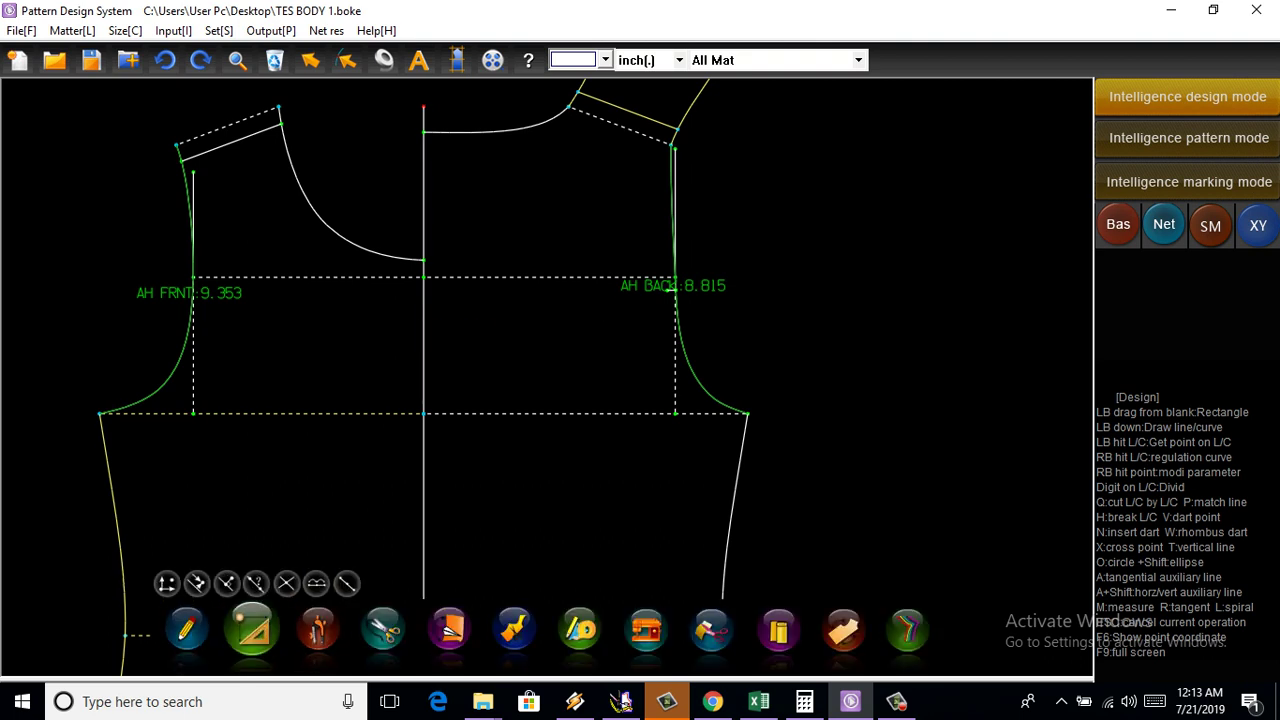
Select the front neckline curve for a parallel offset referenced to the centre line
left_click(150, 628)
scroll(319, 147, "up", 1)
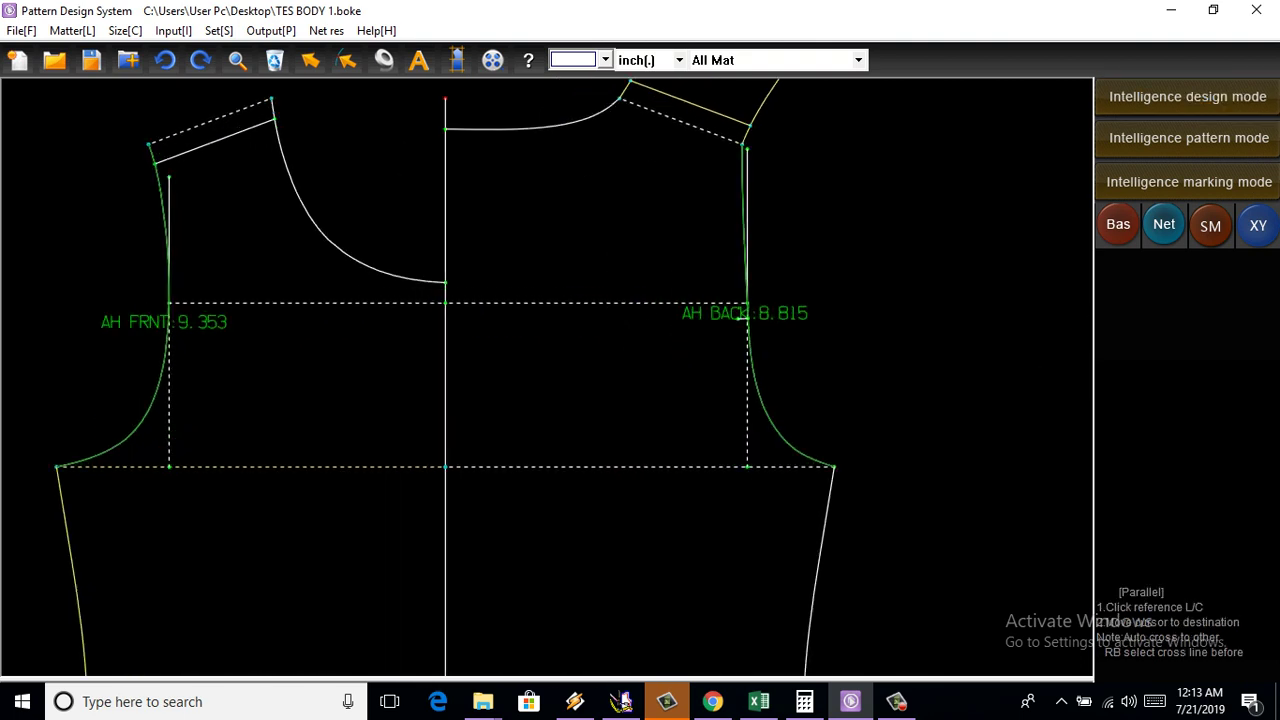
scroll(447, 305, "up", 2)
scroll(447, 365, "down", 1)
left_click(446, 365)
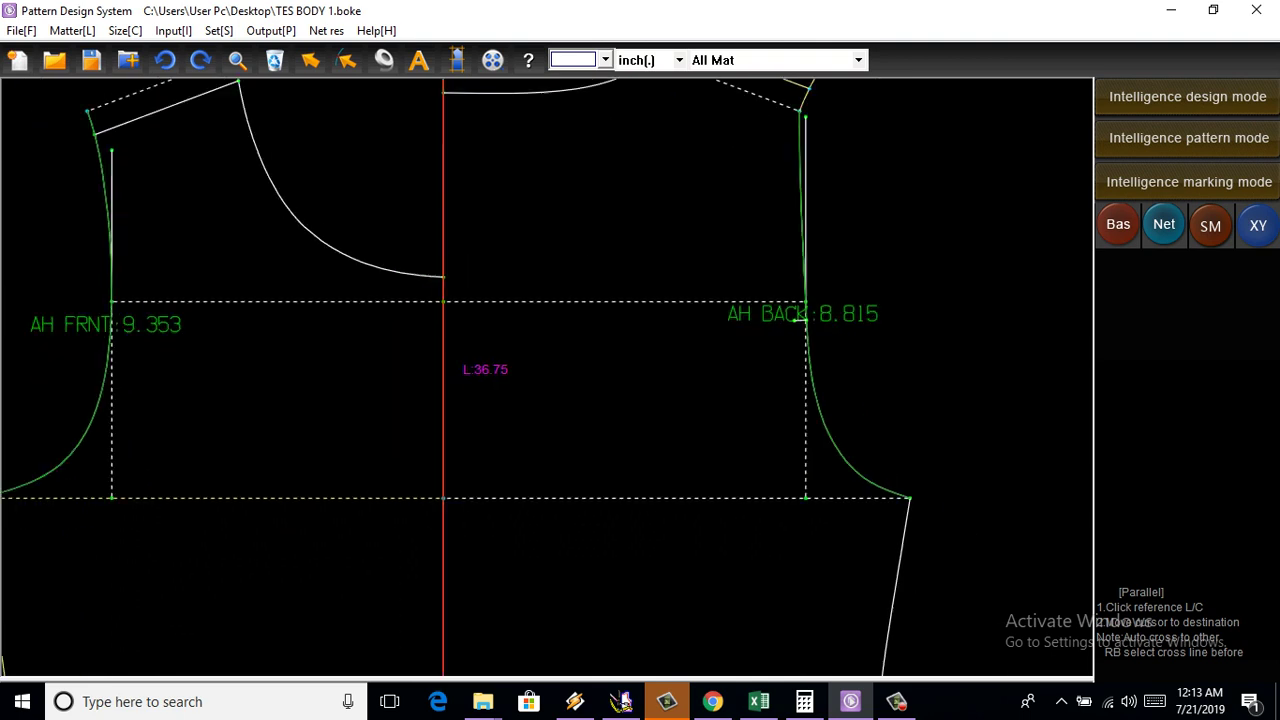
left_click(338, 247)
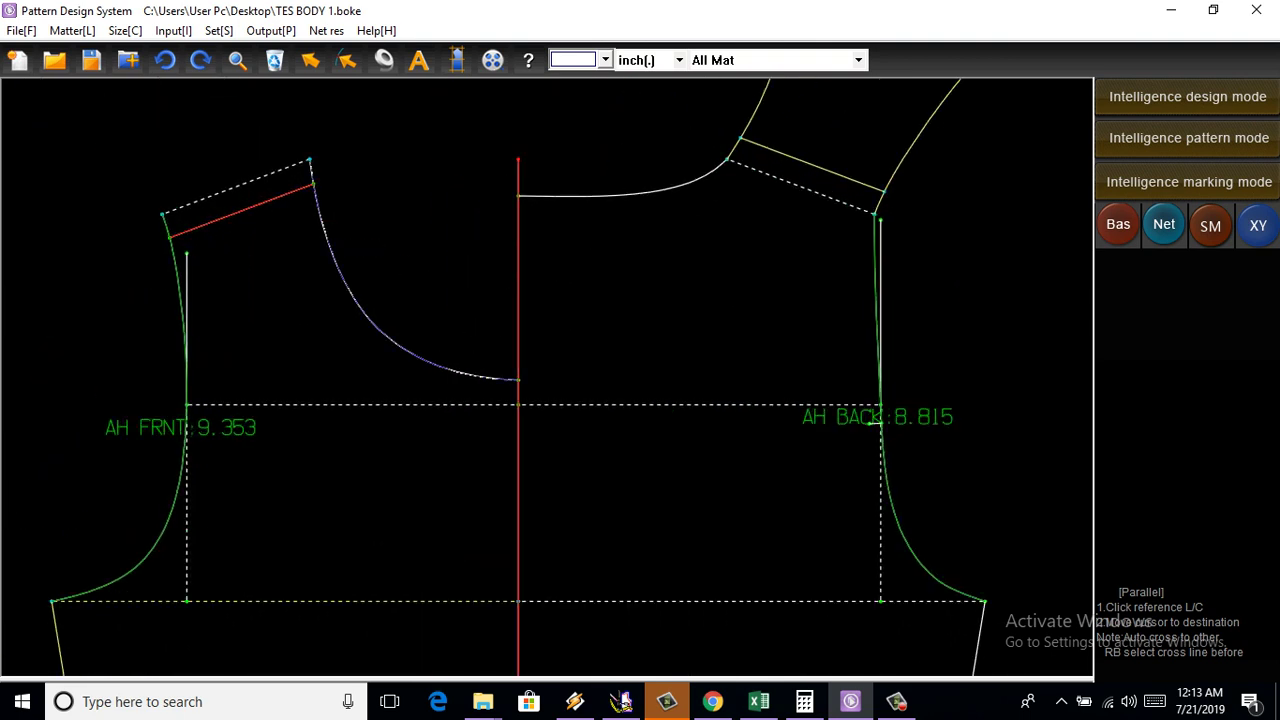
Offset the front neckline 0.75 in inward to form the neck band
key("Return")
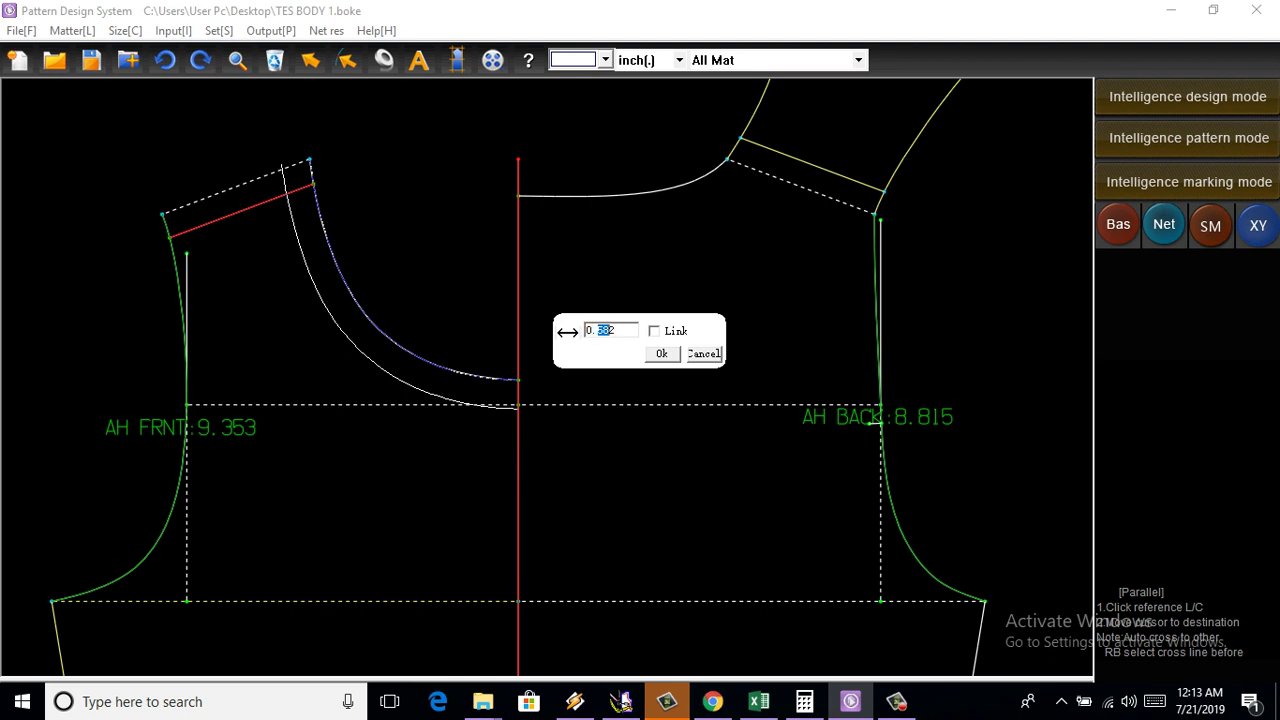
left_click_drag(598, 330, 616, 330)
type("7")
type("5")
key("Return")
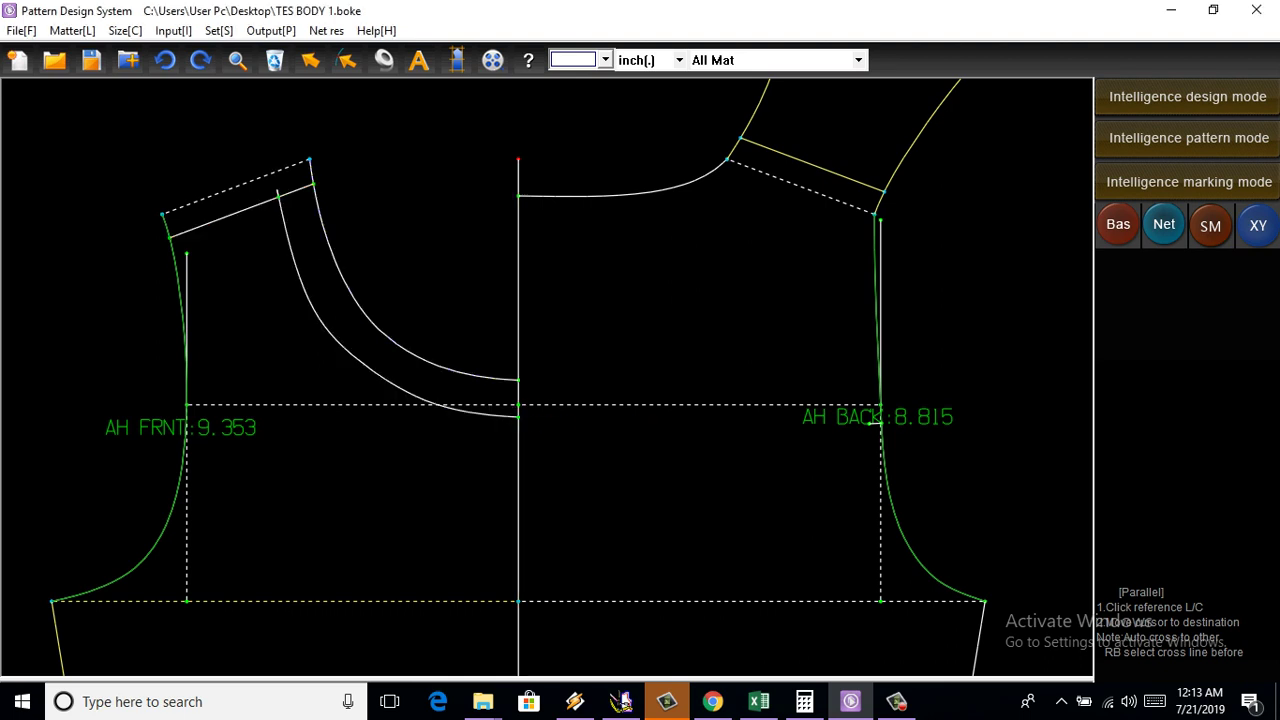
scroll(566, 313, "up", 1)
scroll(566, 313, "up", 1)
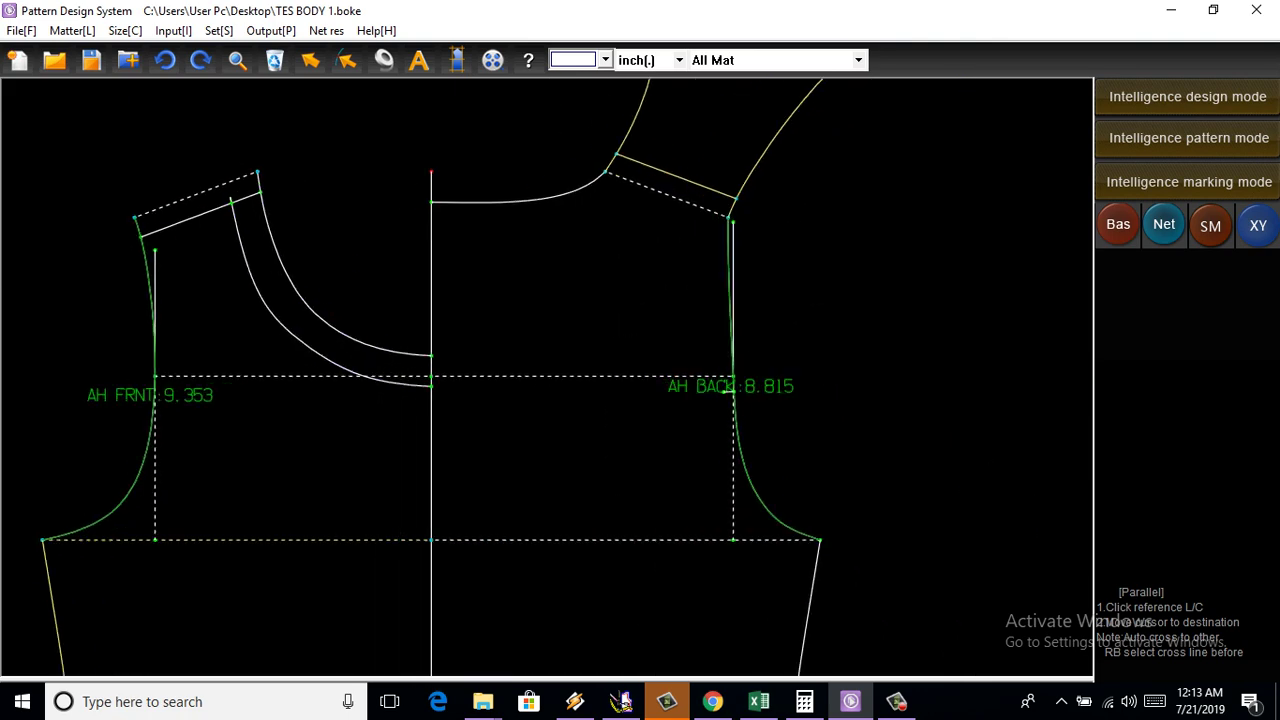
scroll(566, 313, "up", 1)
scroll(268, 384, "up", 2)
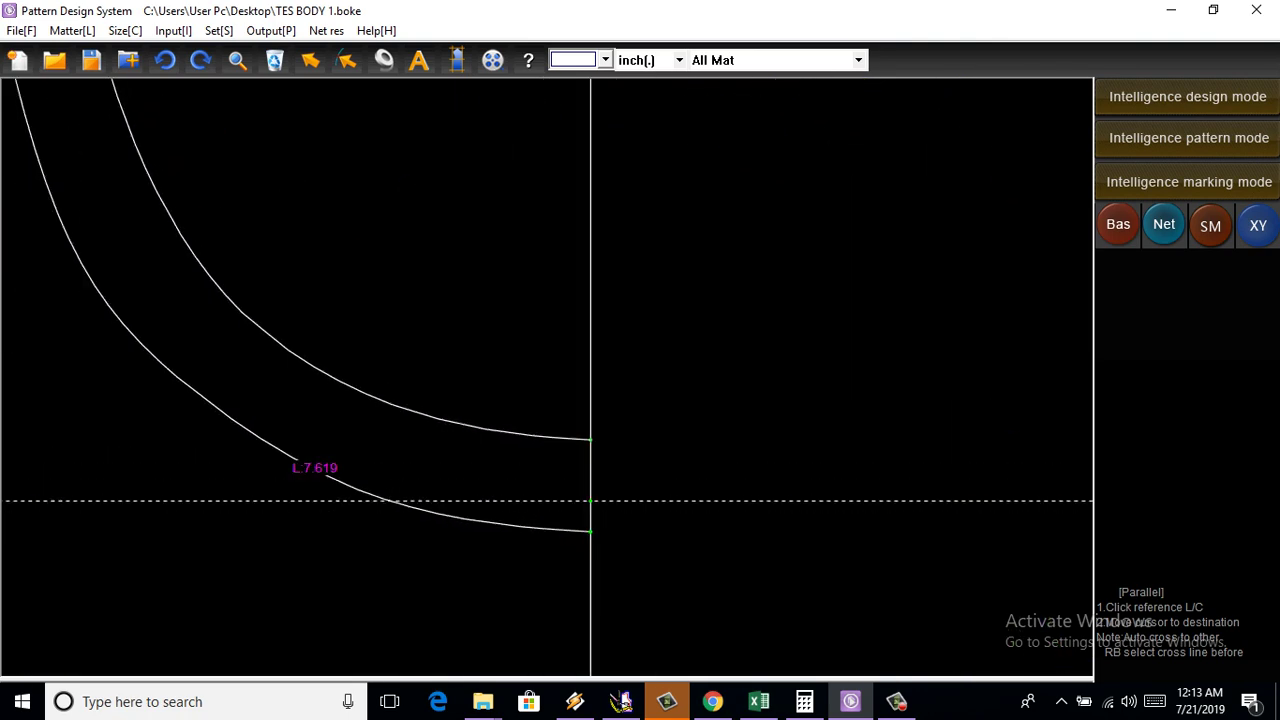
scroll(243, 435, "down", 2)
scroll(353, 381, "down", 2)
scroll(353, 381, "down", 1)
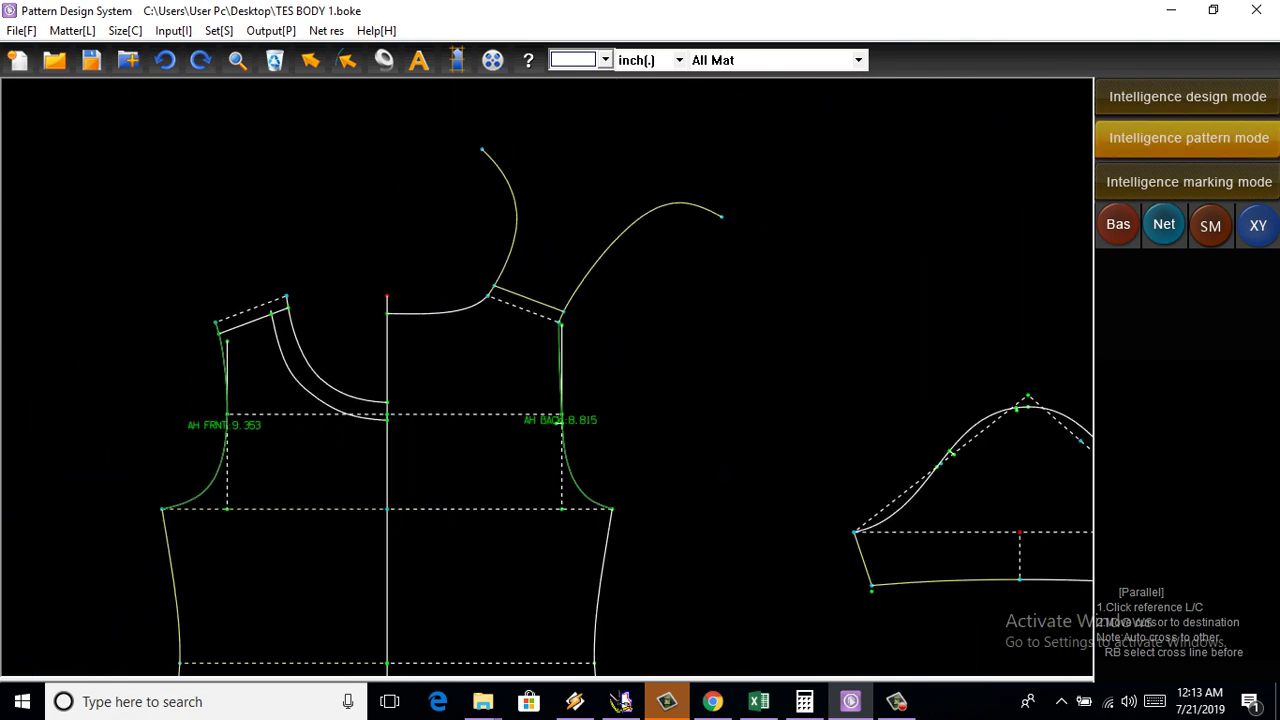
Return to general drafting mode and zoom in around the back neckline
left_click(1187, 96)
scroll(562, 305, "down", 1)
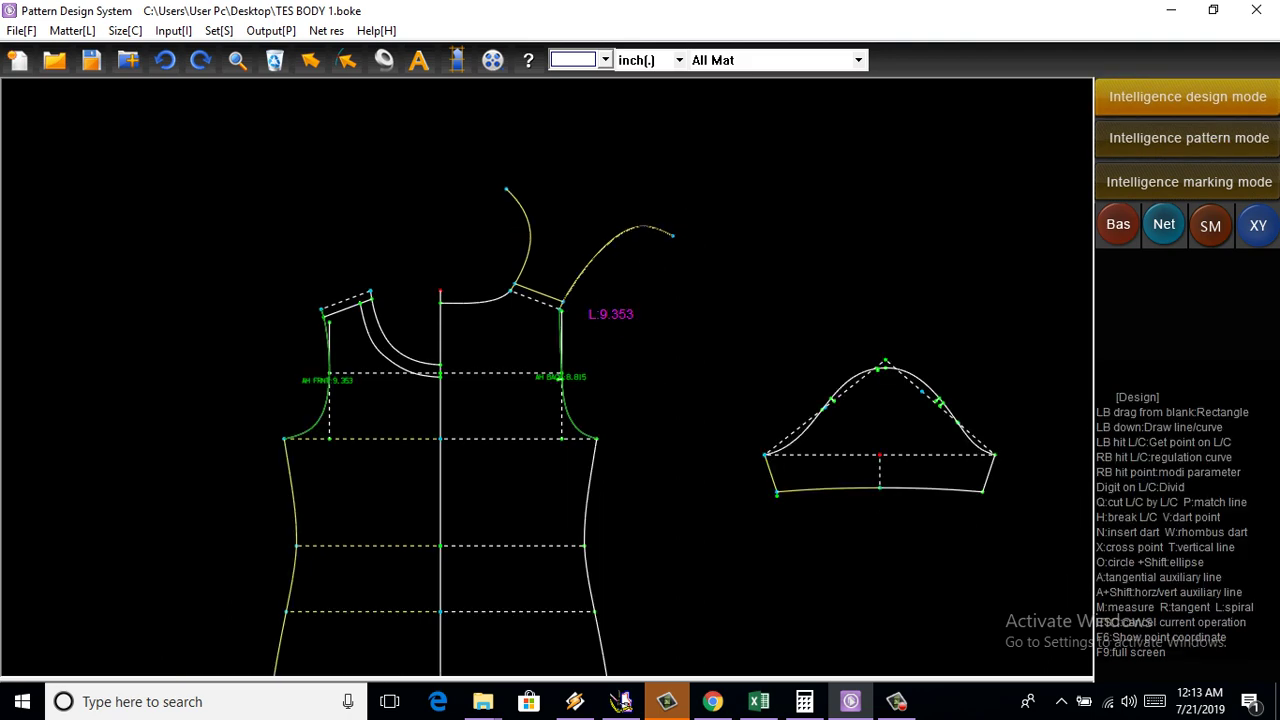
scroll(557, 300, "up", 2)
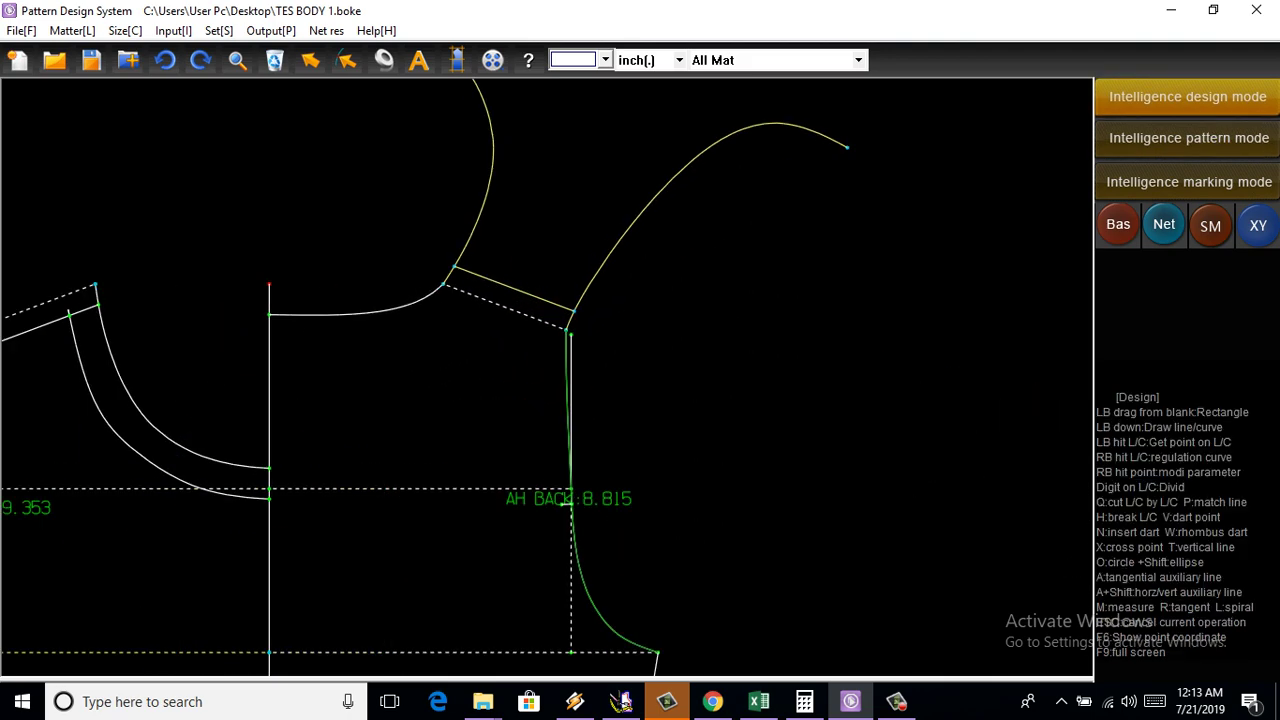
scroll(540, 300, "down", 2)
scroll(540, 300, "up", 1)
scroll(540, 300, "up", 1)
scroll(540, 300, "up", 1)
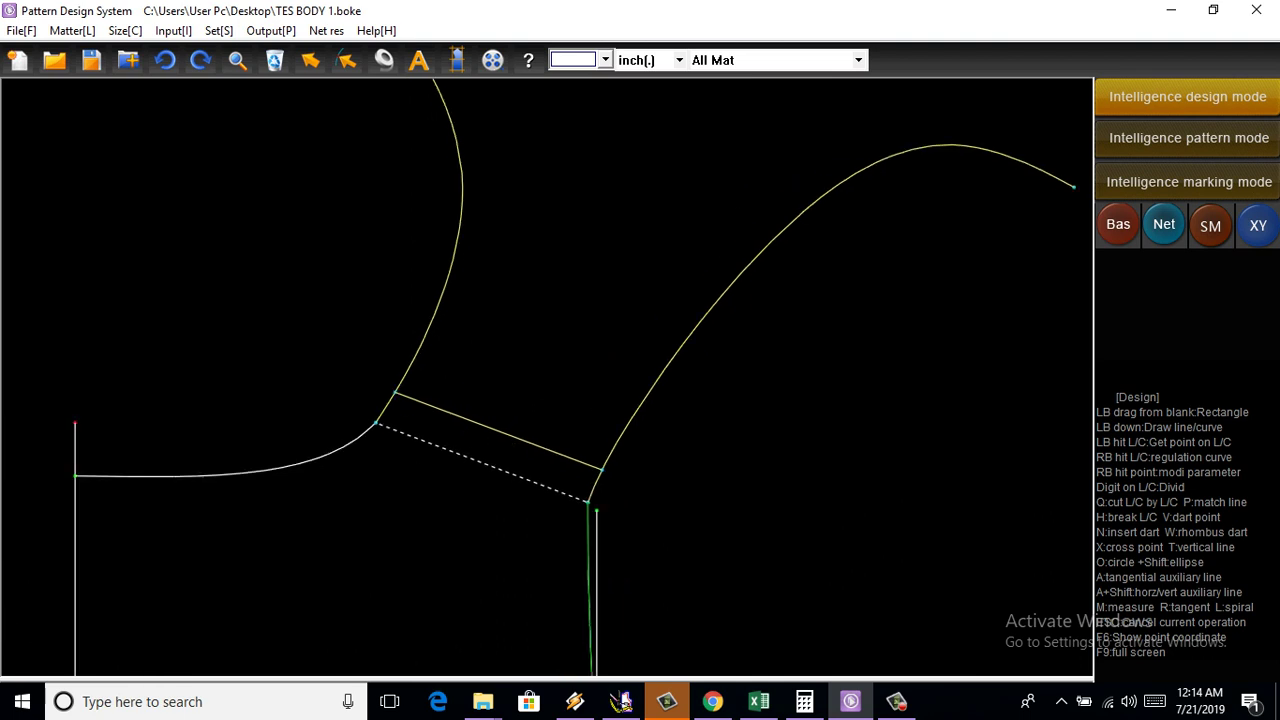
scroll(605, 666, "down", 1)
scroll(605, 666, "up", 1)
scroll(605, 666, "down", 1)
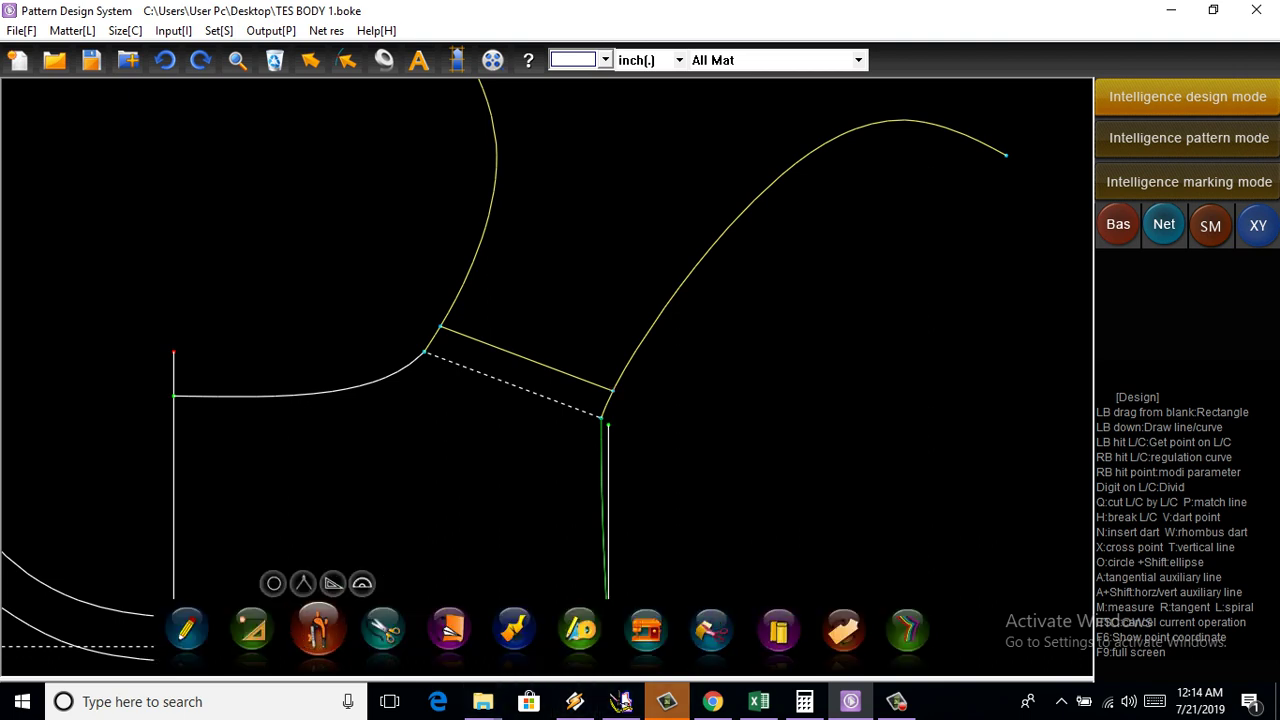
Offset the back neckline by -0.75 inch, bounded by the shoulder and centre back lines
left_click(252, 628)
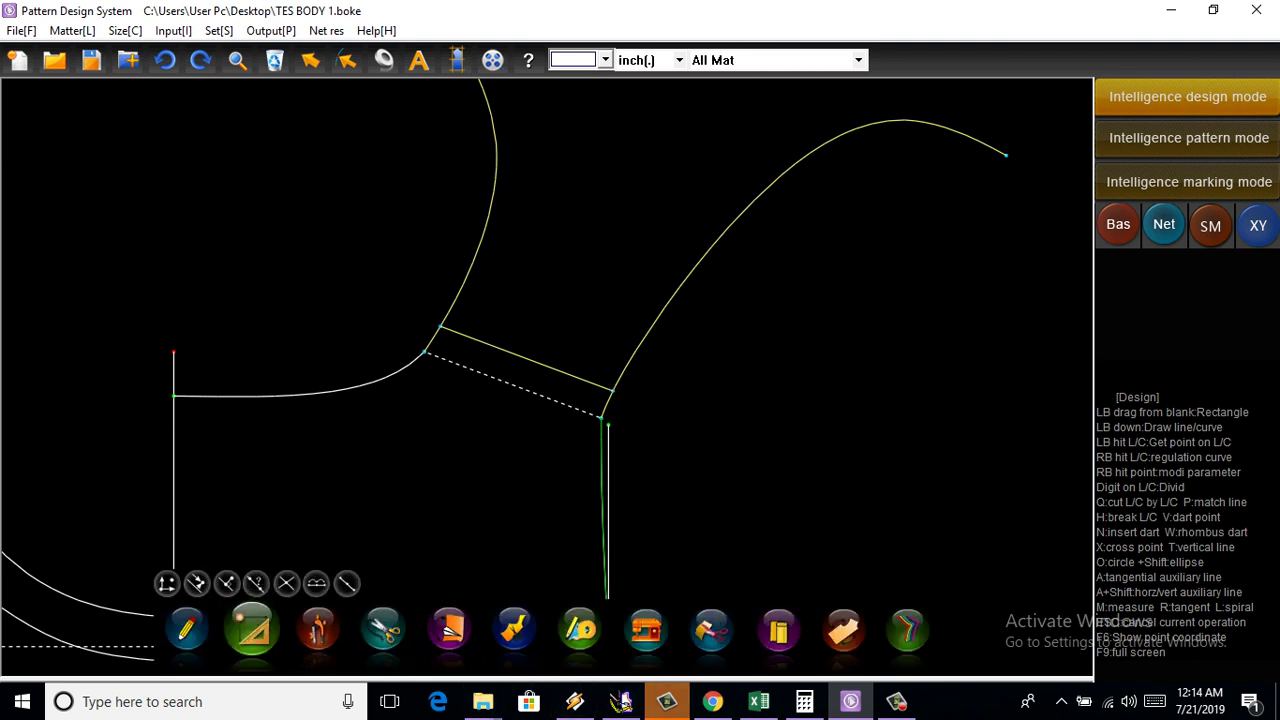
left_click(186, 628)
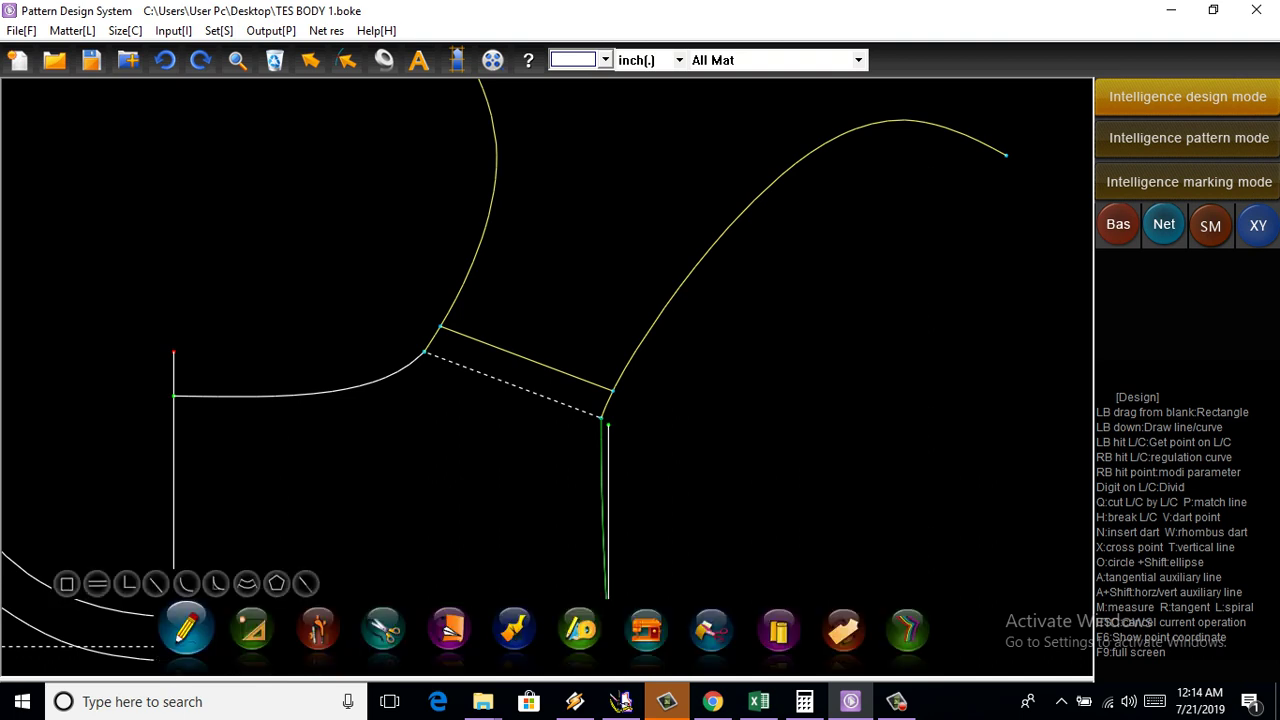
left_click(97, 583)
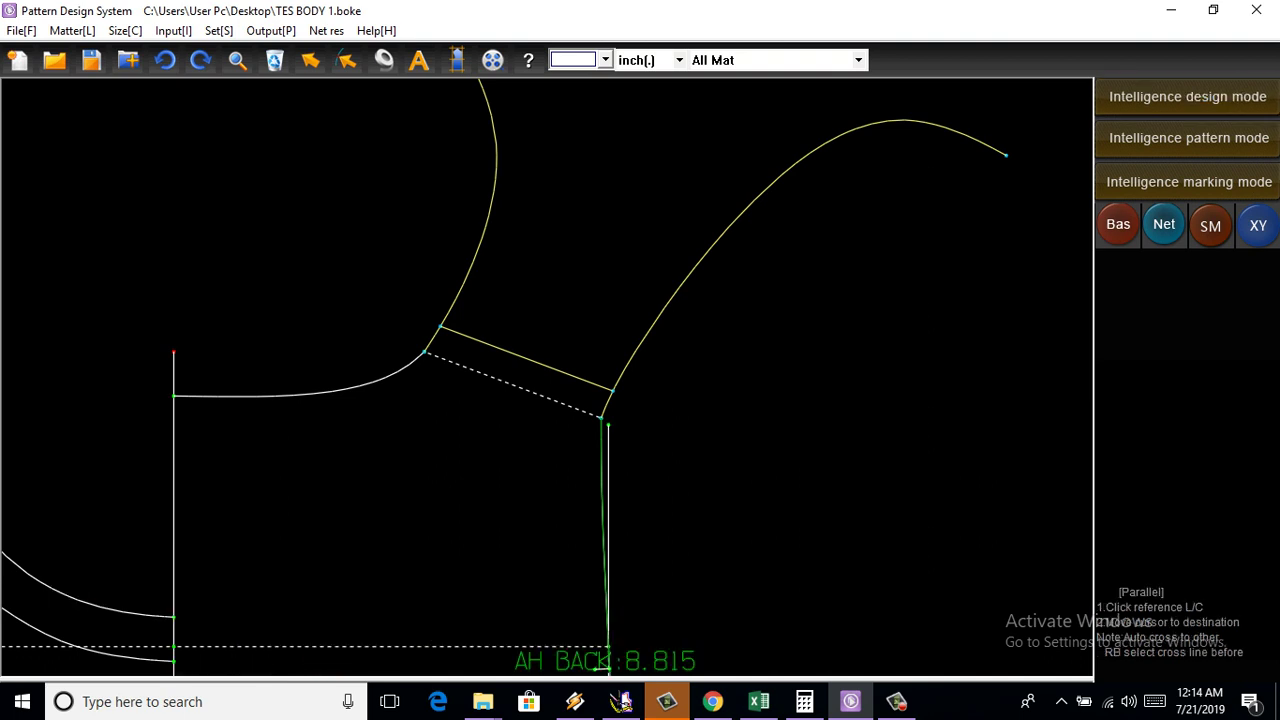
left_click(480, 377)
left_click(174, 489)
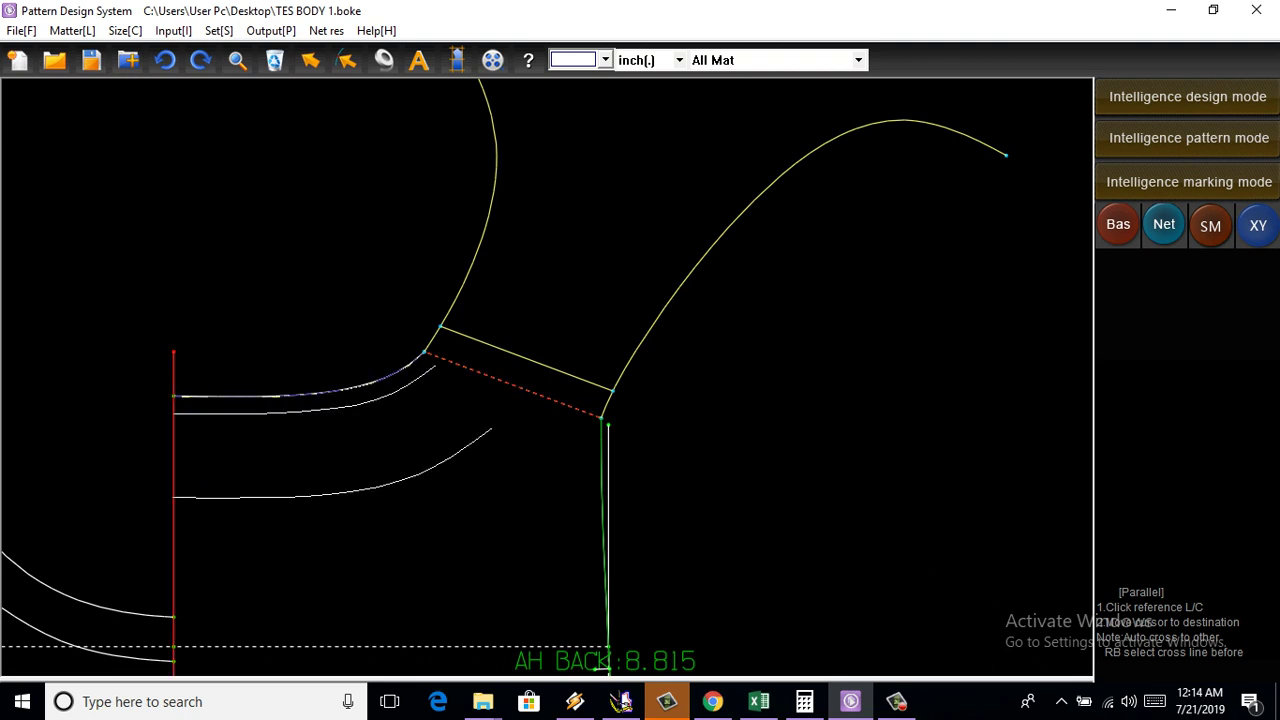
left_click(300, 430)
double_click(611, 330)
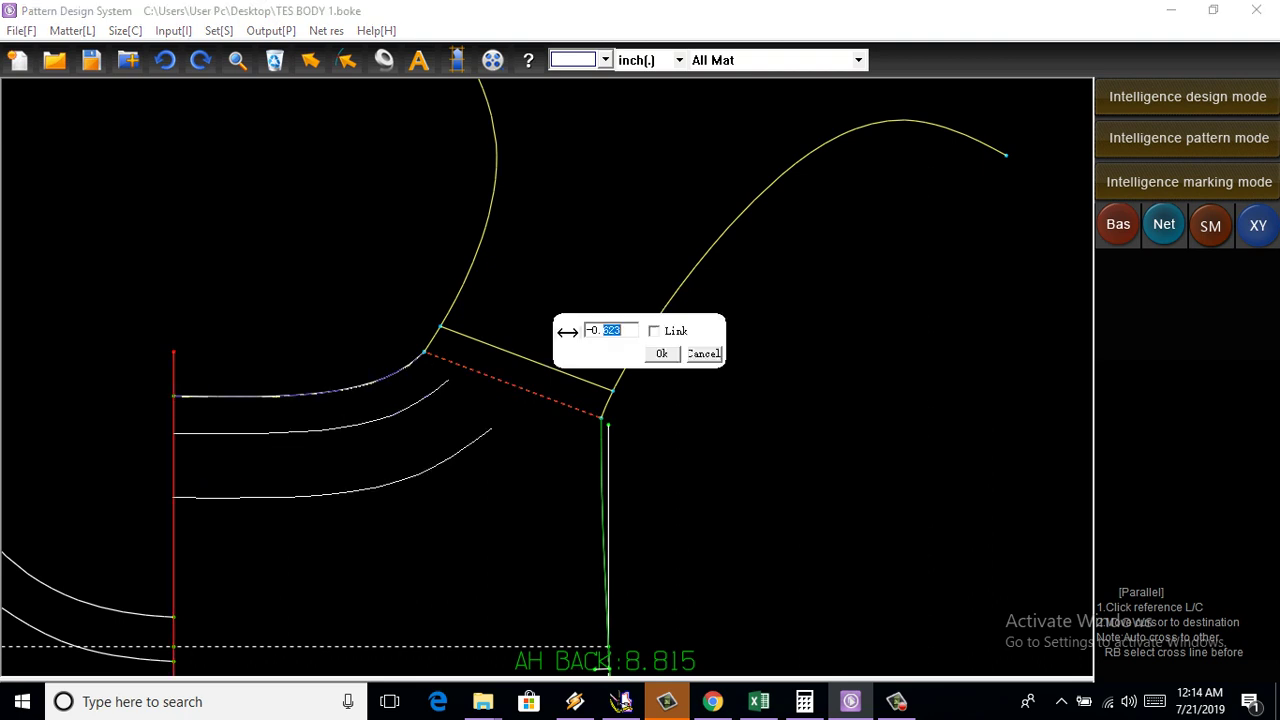
type("75")
key("Return")
key("Escape")
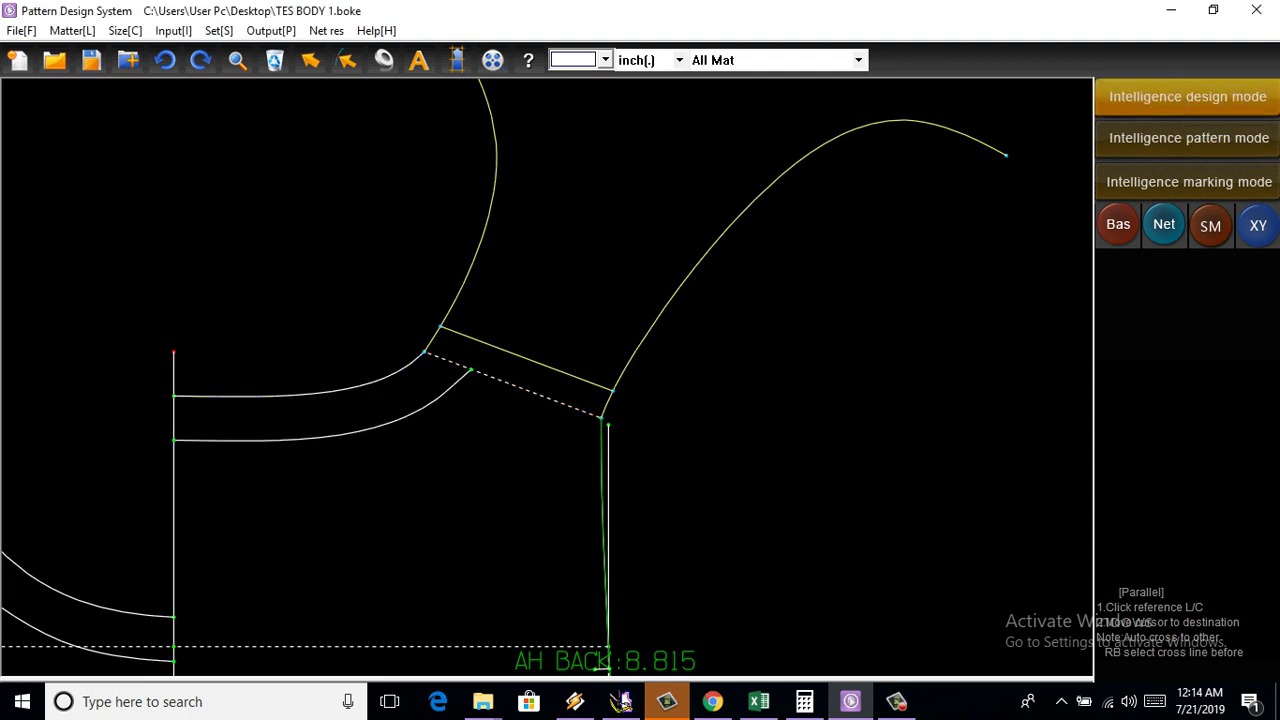
Make the inner front and back neckline curves dashed, then switch to curve measuring
scroll(634, 487, "down", 2)
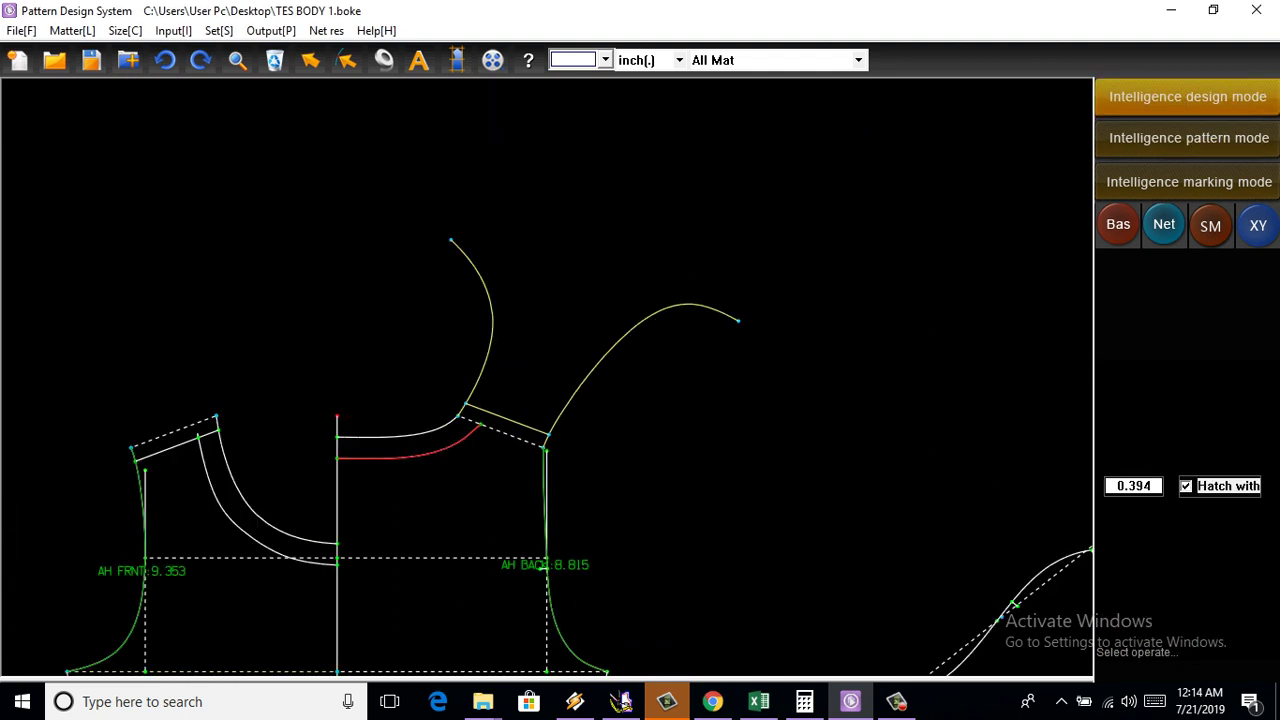
scroll(90, 460, "up", 3)
left_click(262, 490)
right_click(398, 490)
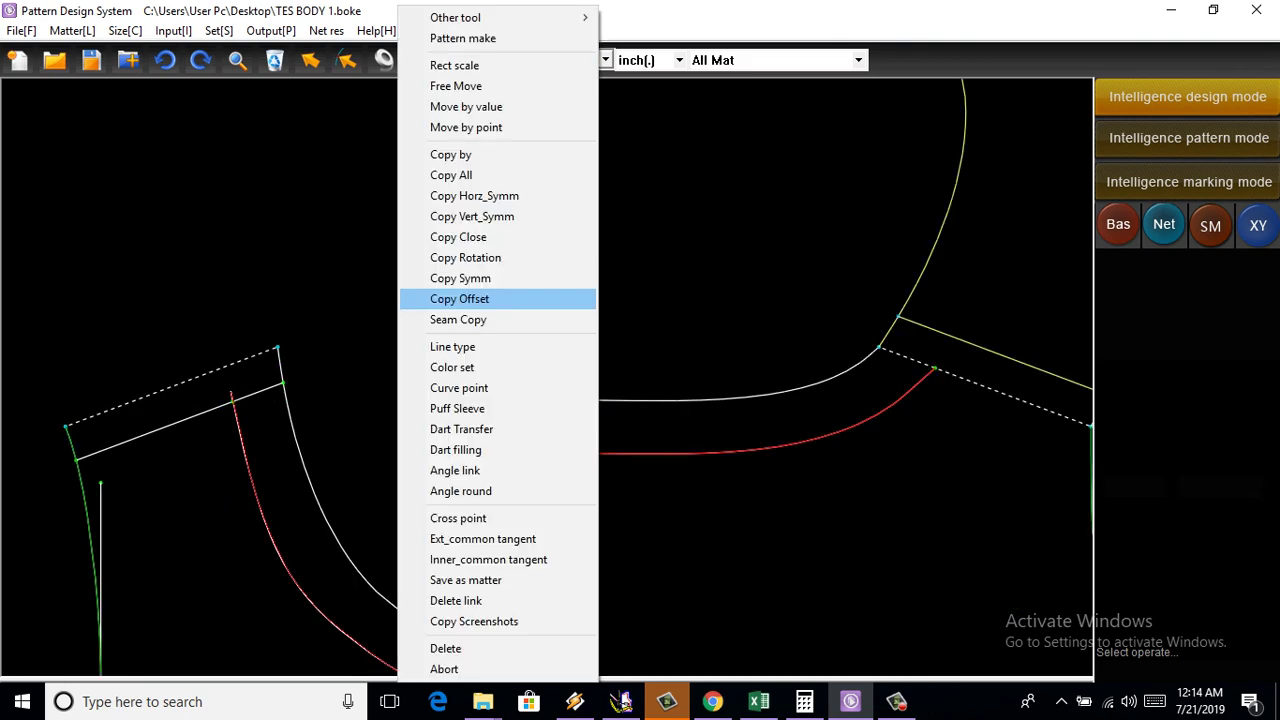
left_click(470, 347)
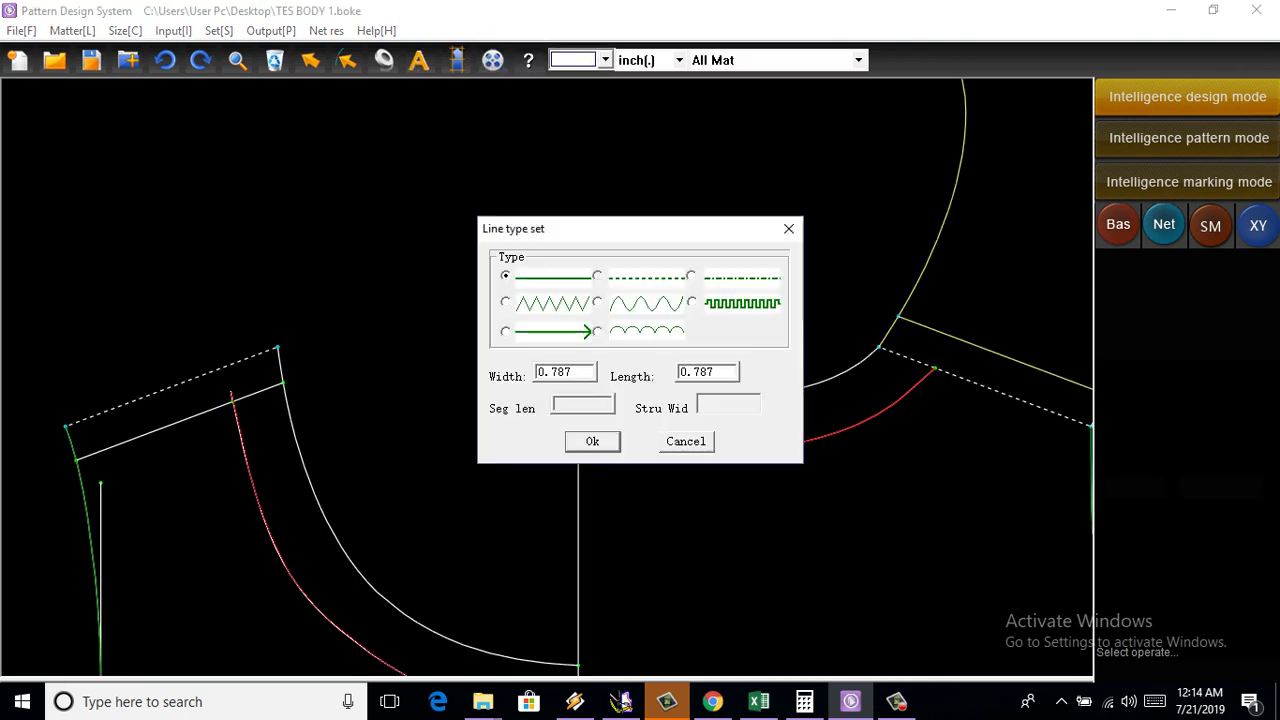
key("Return")
scroll(546, 376, "down", 2)
scroll(546, 376, "down", 2)
scroll(370, 420, "up", 1)
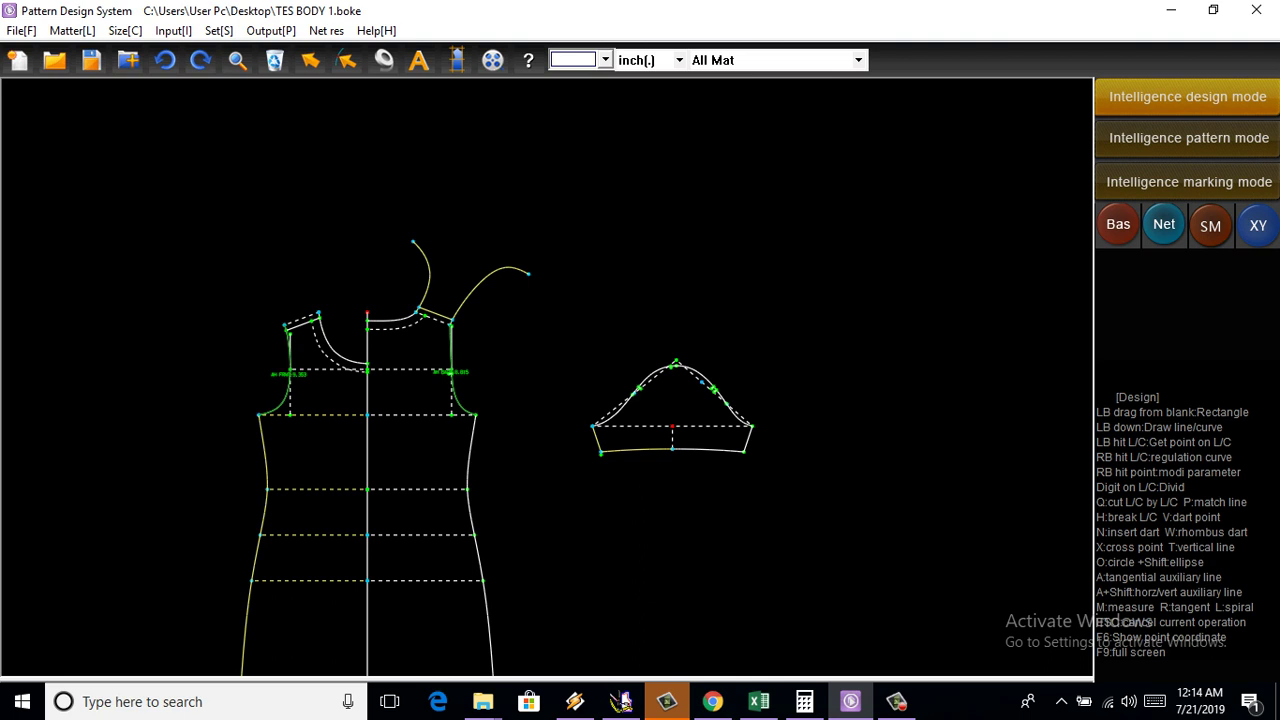
left_click(384, 60)
scroll(373, 296, "up", 2)
Measure the front neckline and add the 4.423 back neckline for 11.322 total
left_click(310, 410)
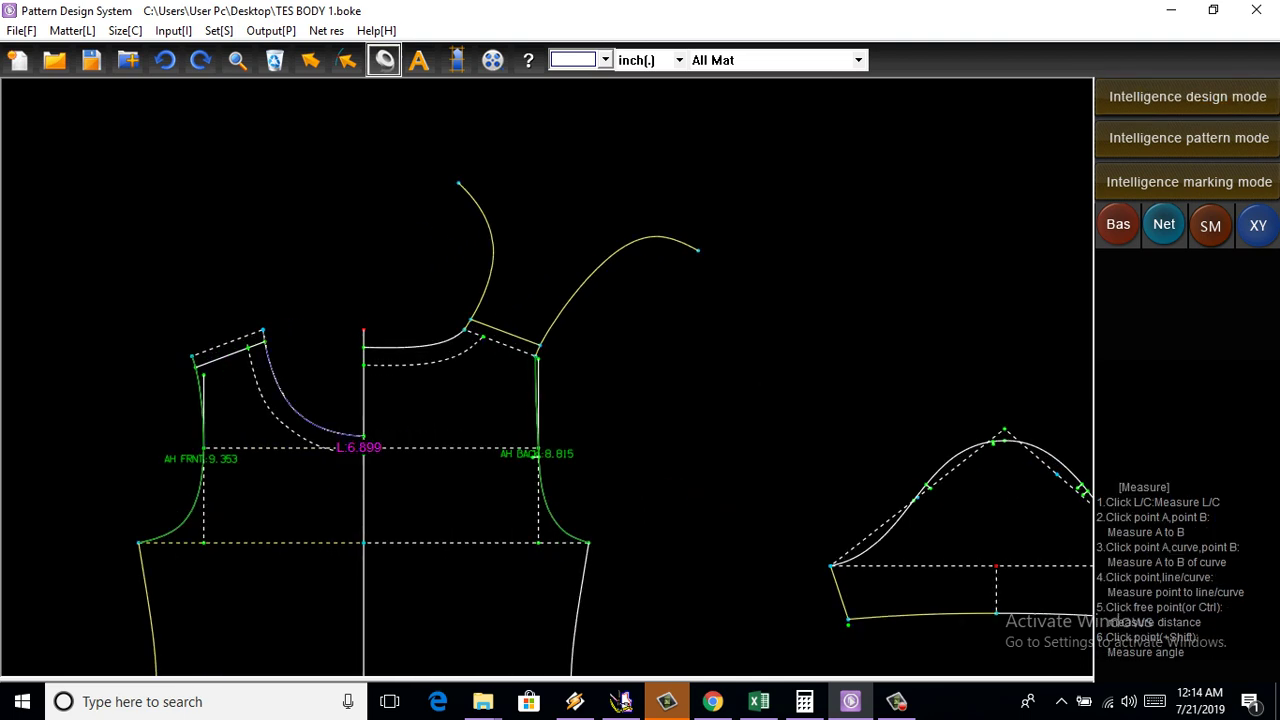
left_click(335, 447)
scroll(335, 447, "down", 1)
scroll(335, 447, "down", 1)
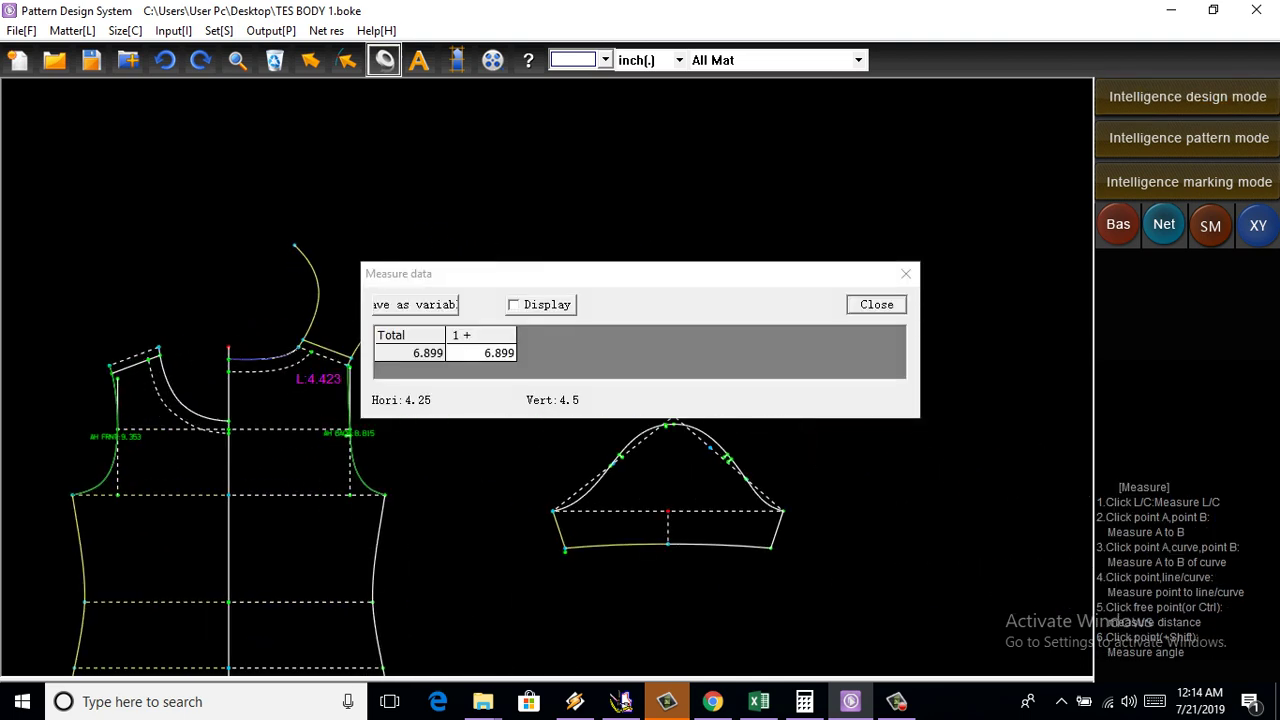
left_click(350, 395)
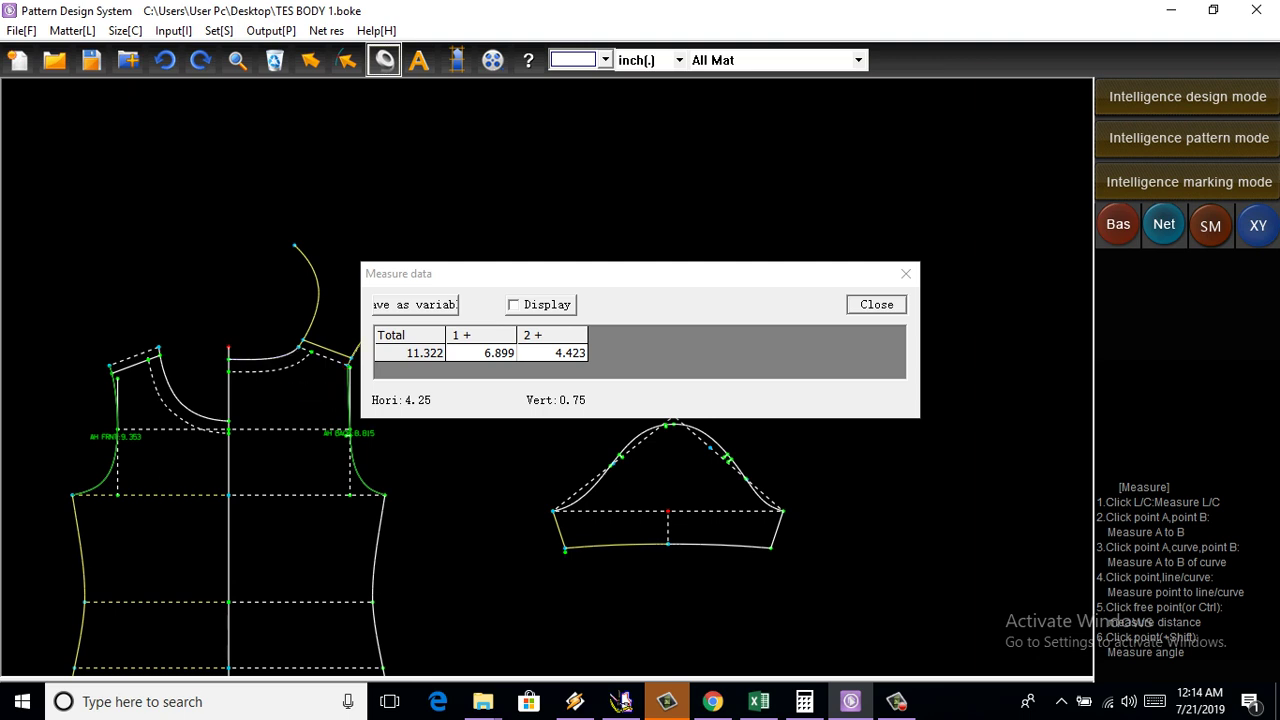
Save the combined neckline measurement as the variable NECK and fit the view
left_click(415, 304)
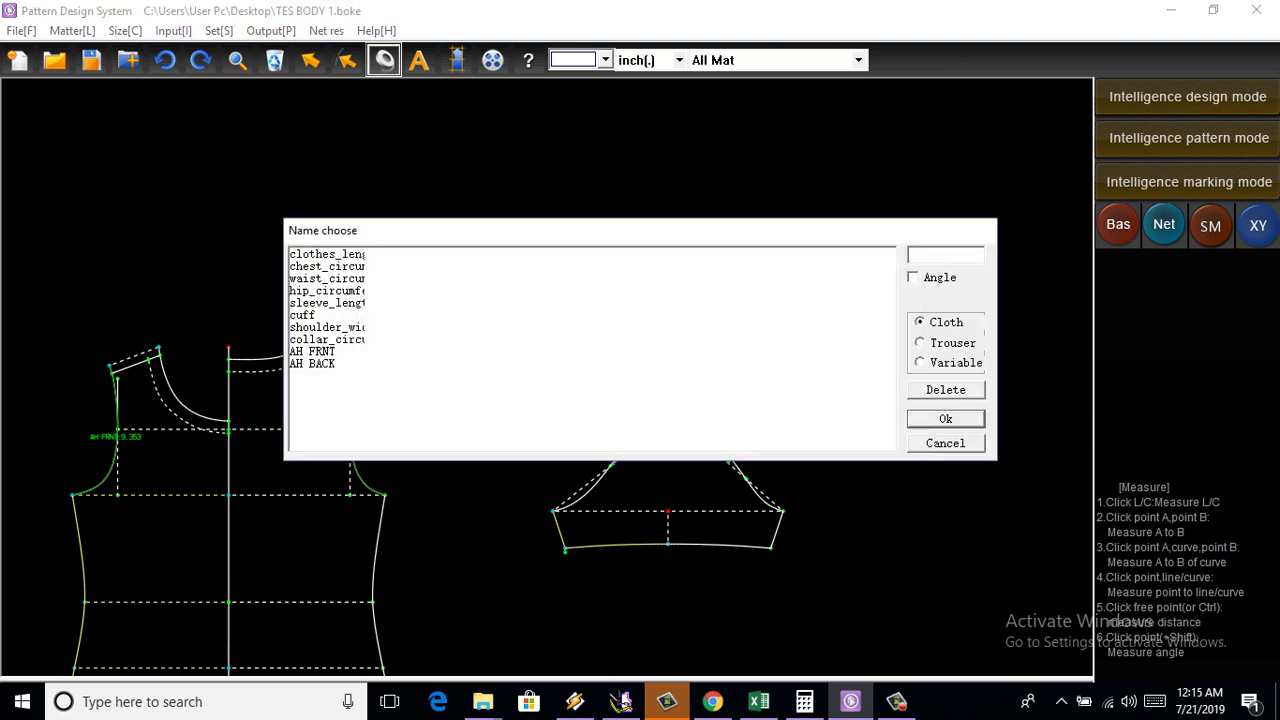
type("NE")
type("C")
type("K")
key("Return")
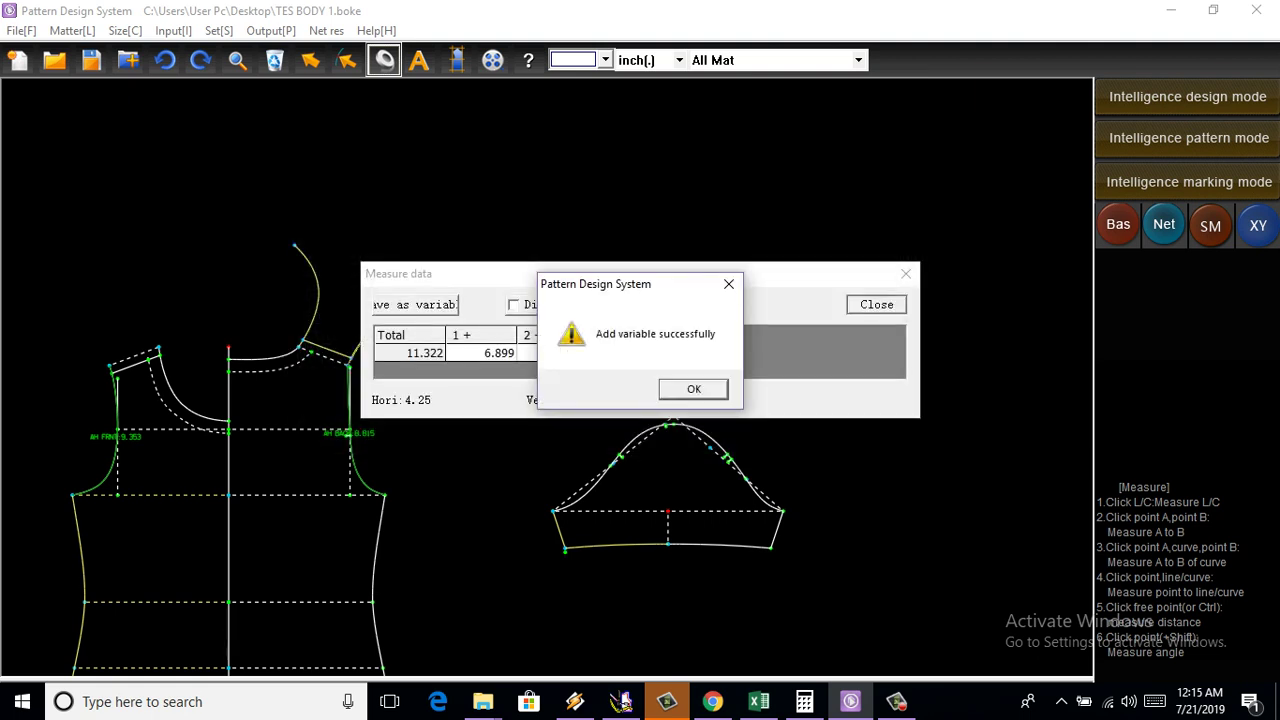
key("Return")
key("Escape")
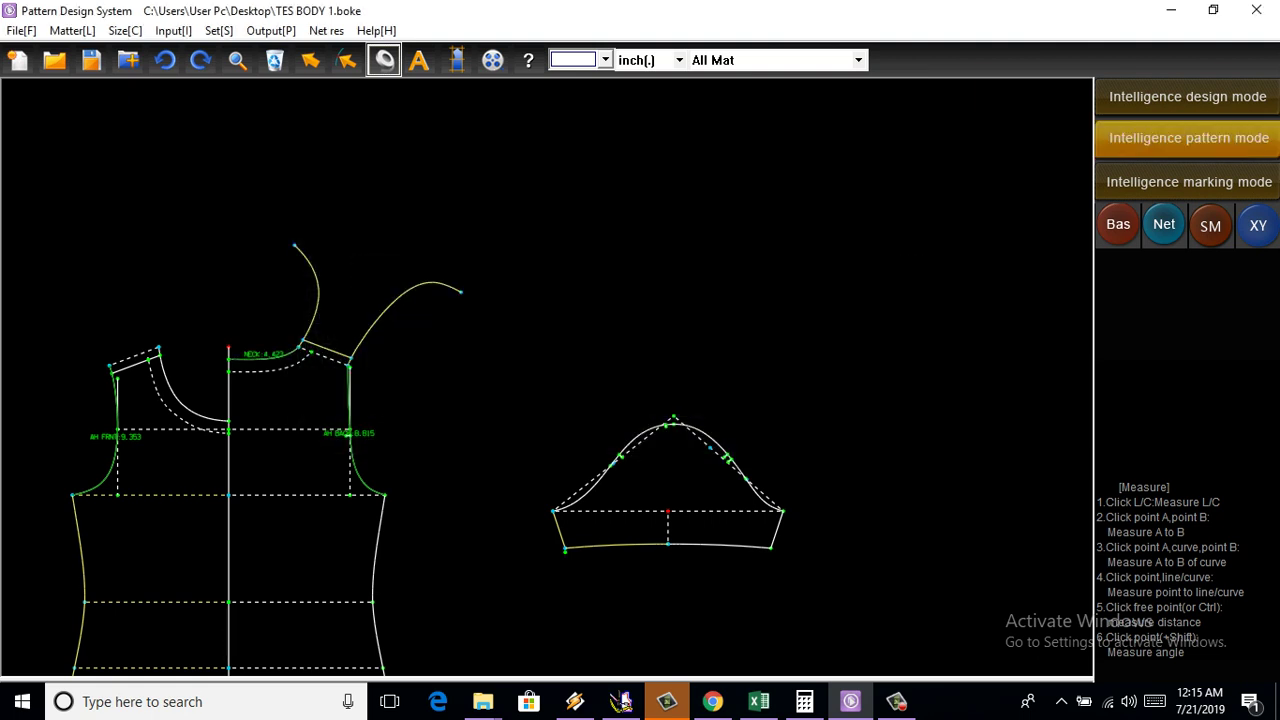
key("space")
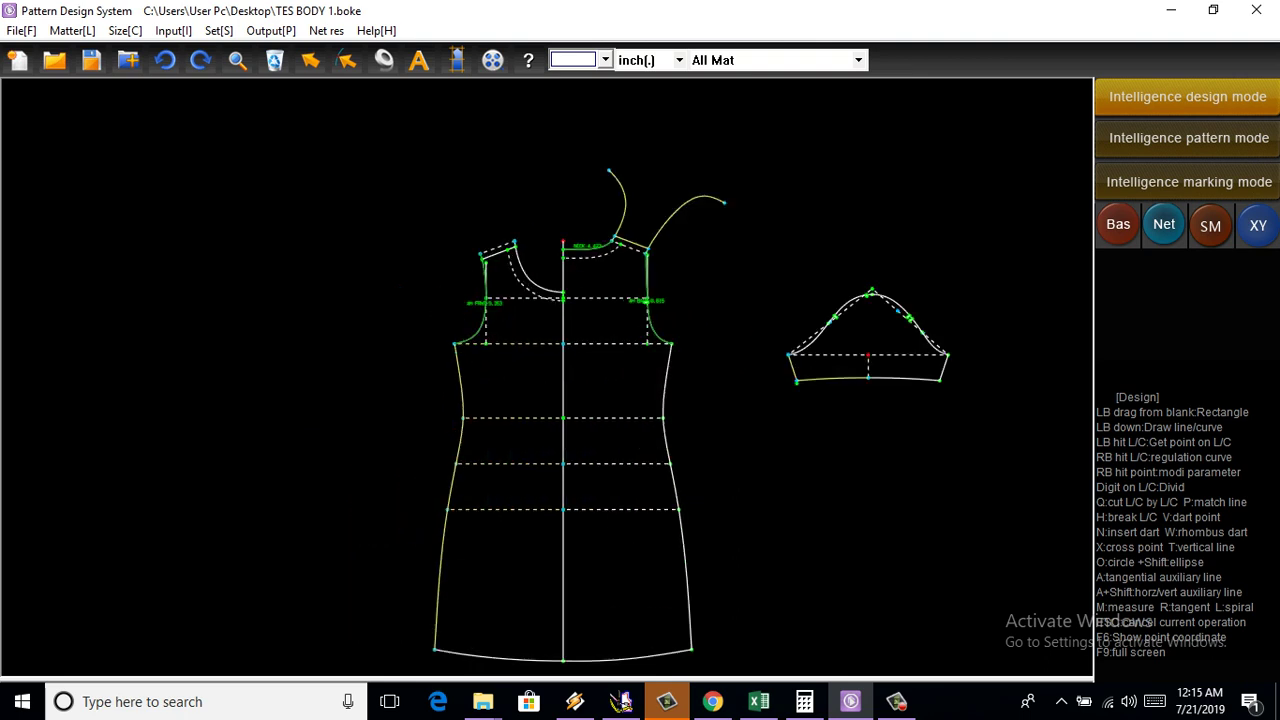
Draw a vertical line left of the bodice with its length taken from NECK
left_click(263, 250)
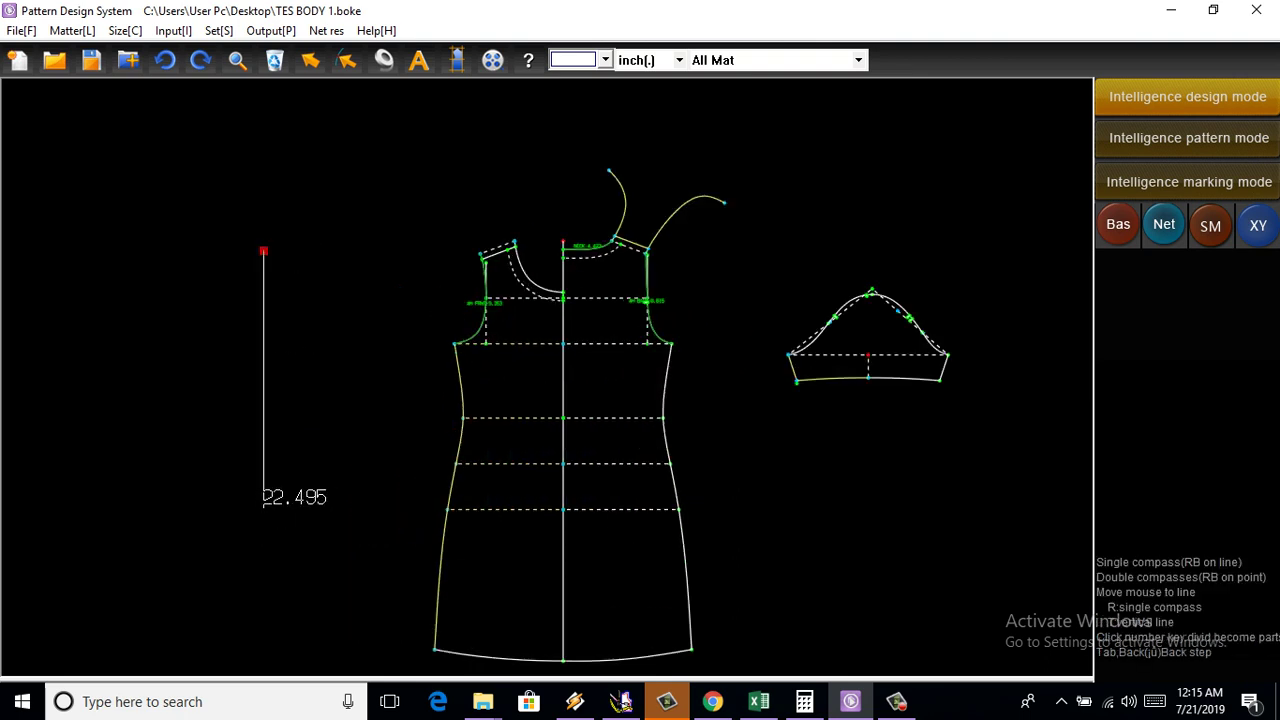
left_click(264, 502)
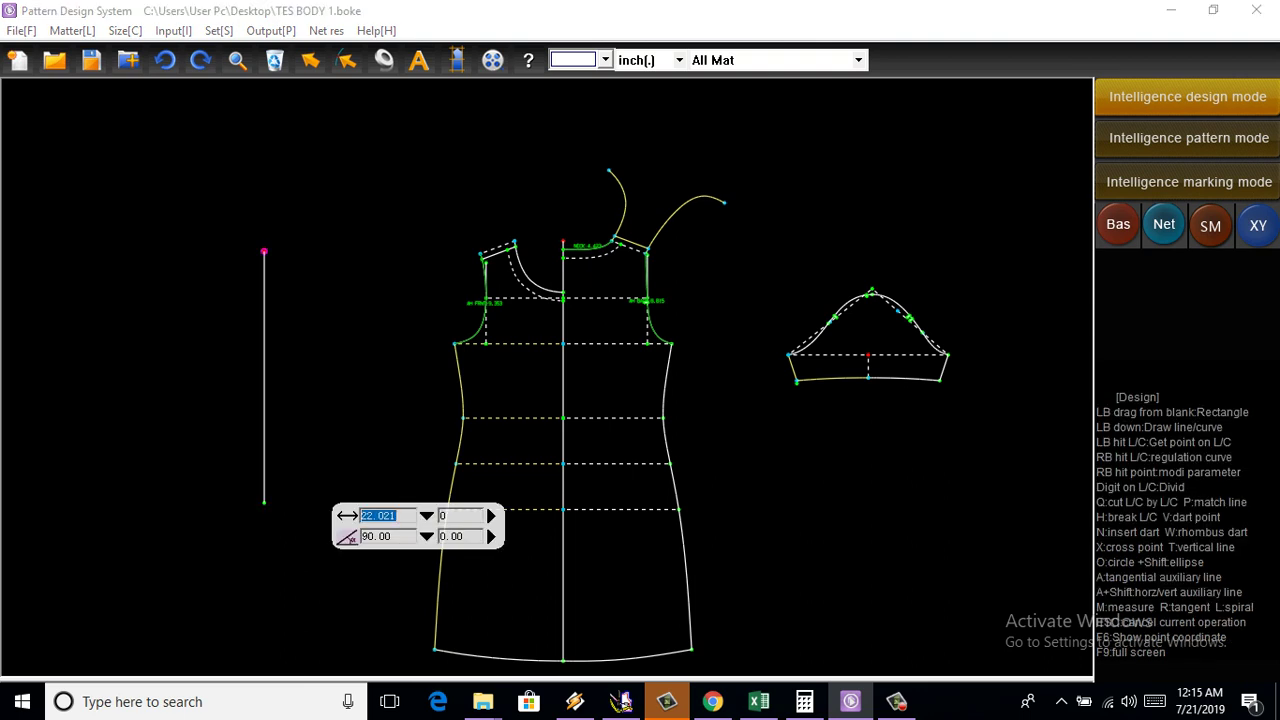
key("Down")
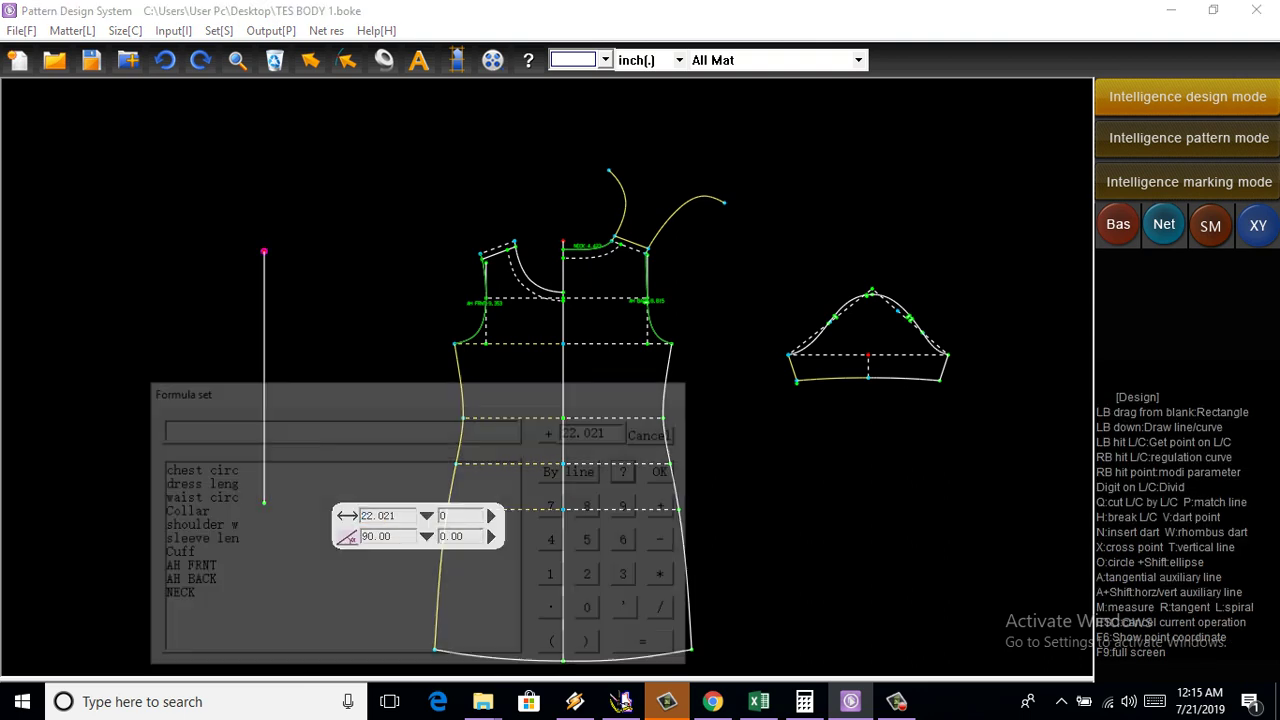
double_click(172, 595)
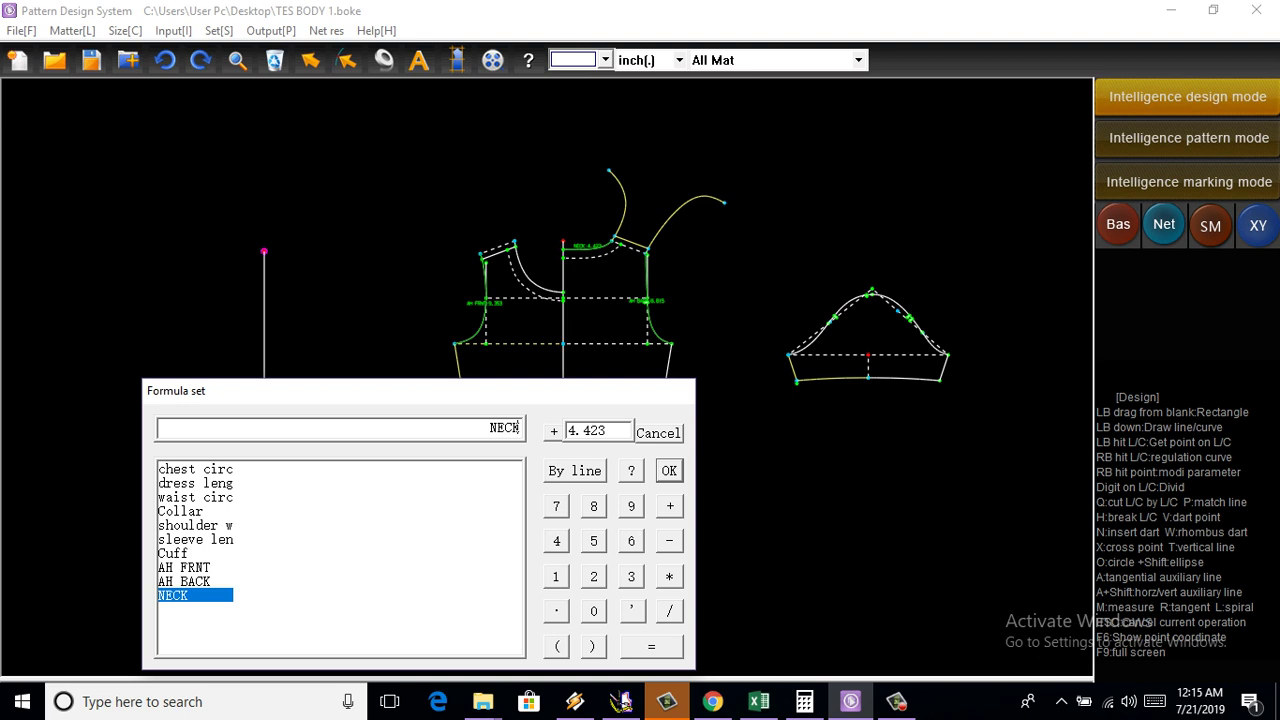
key("Return")
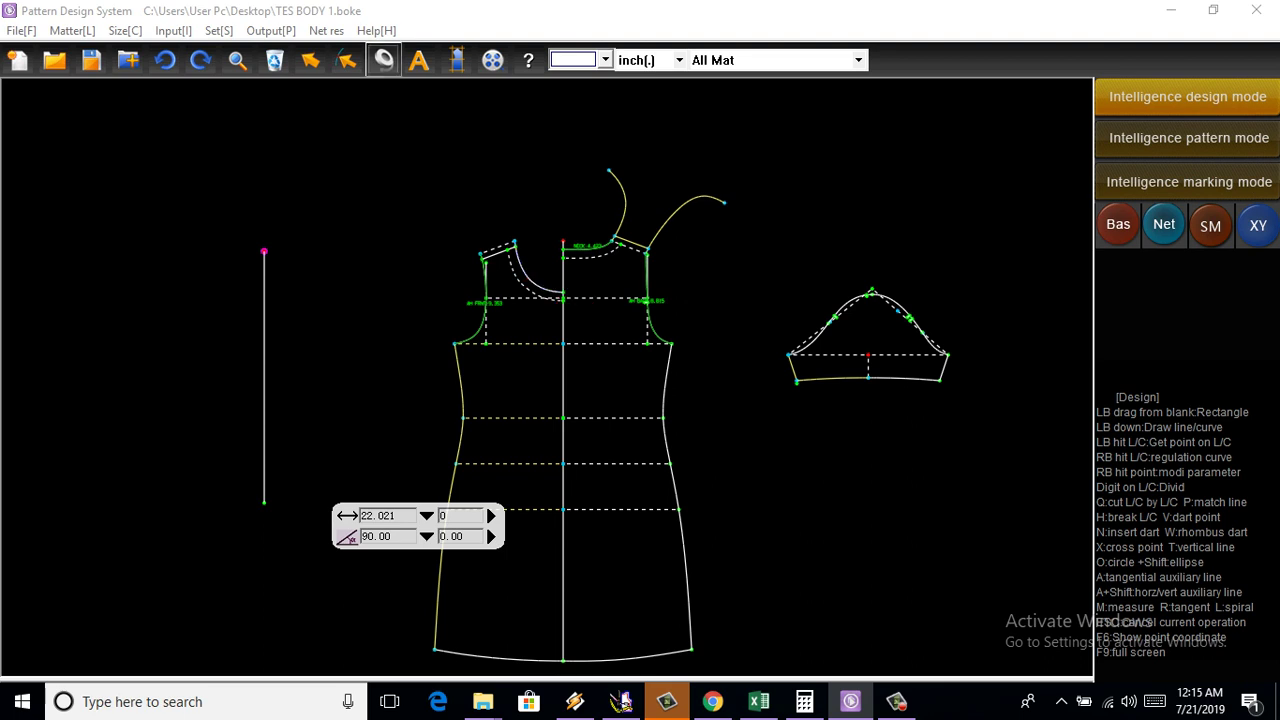
left_click(383, 60)
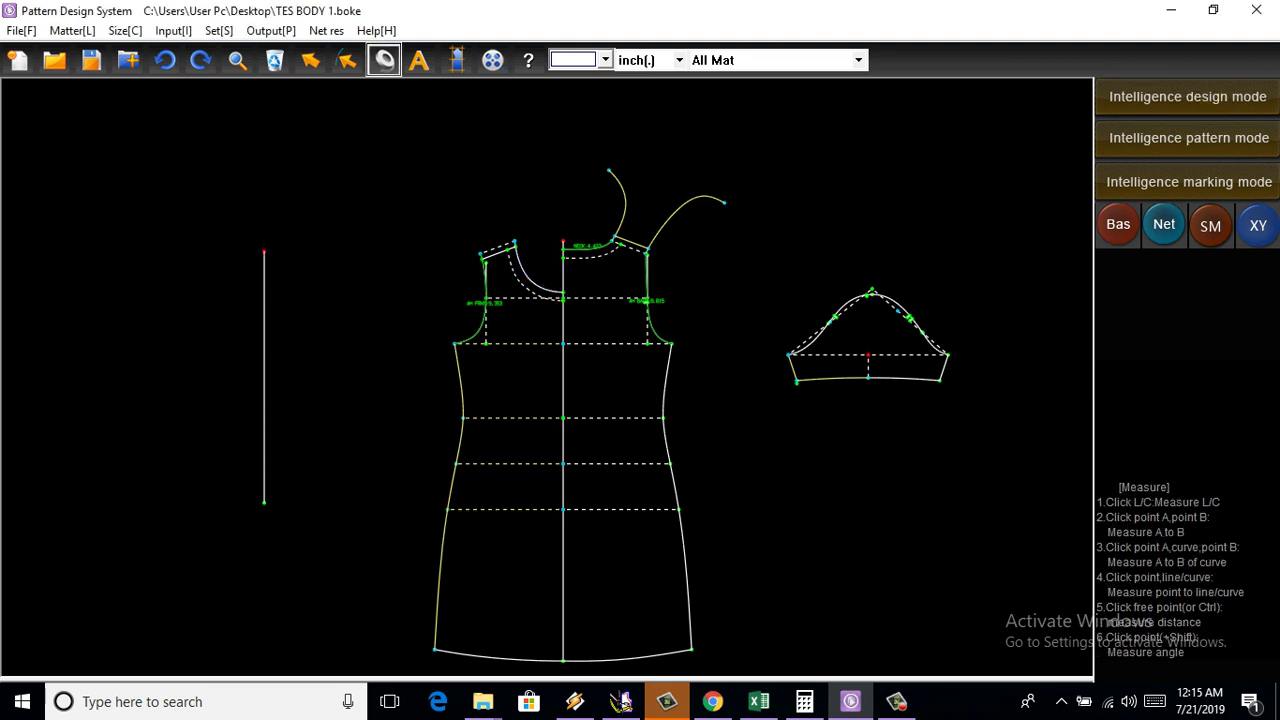
Measure the front and back neckline curves, totalling 11.322 inches
left_click(532, 280)
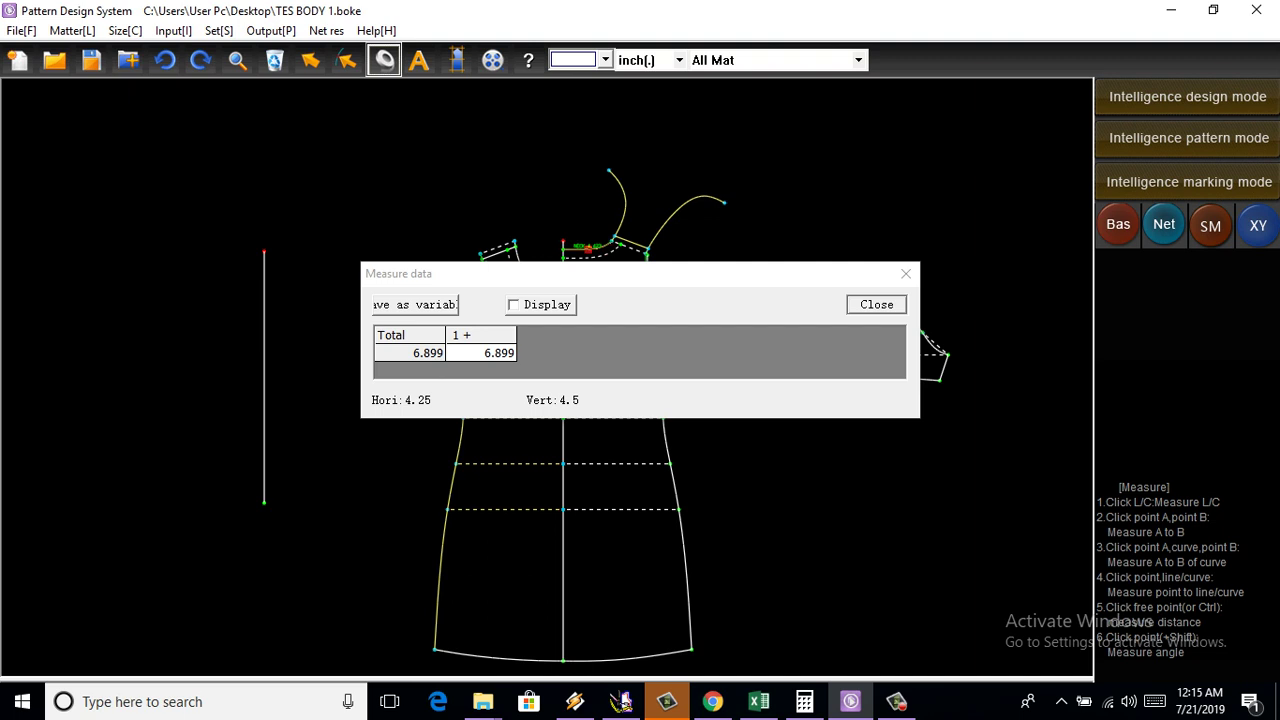
left_click(590, 251)
key("Escape")
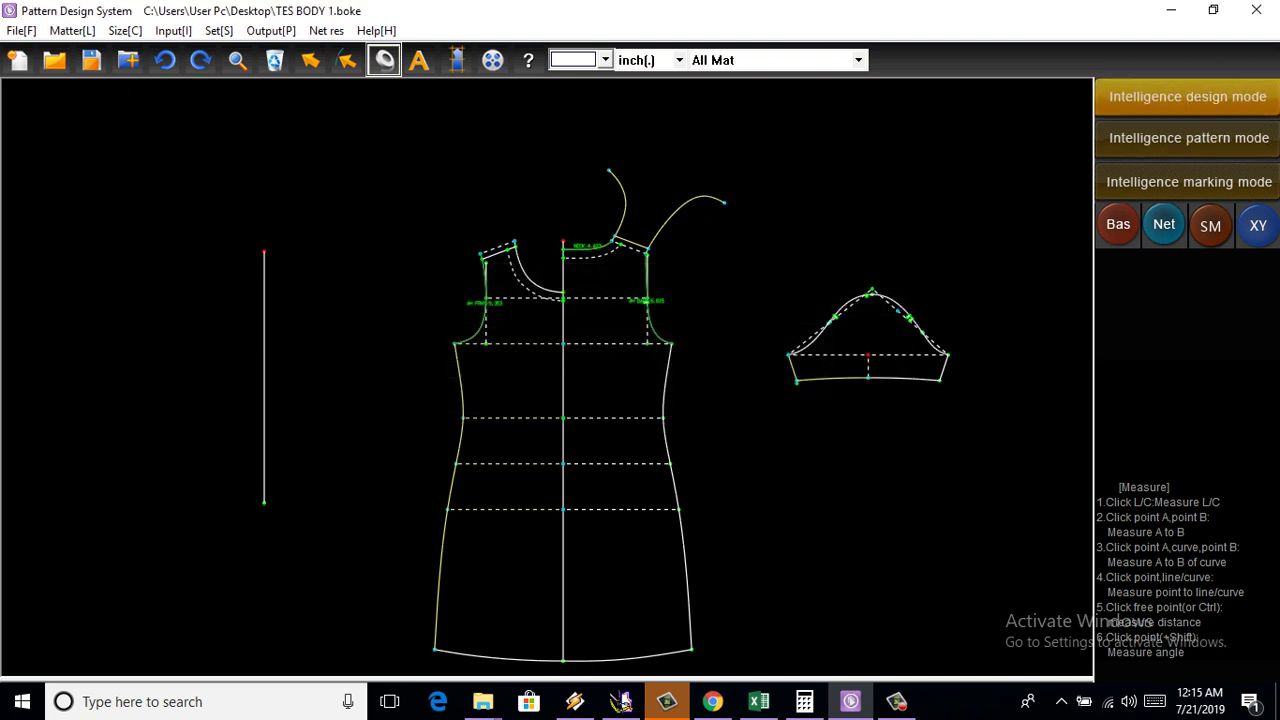
key("Escape")
Set the vertical line's length to 11 + 0.375 = 11.375 inches
right_click(264, 252)
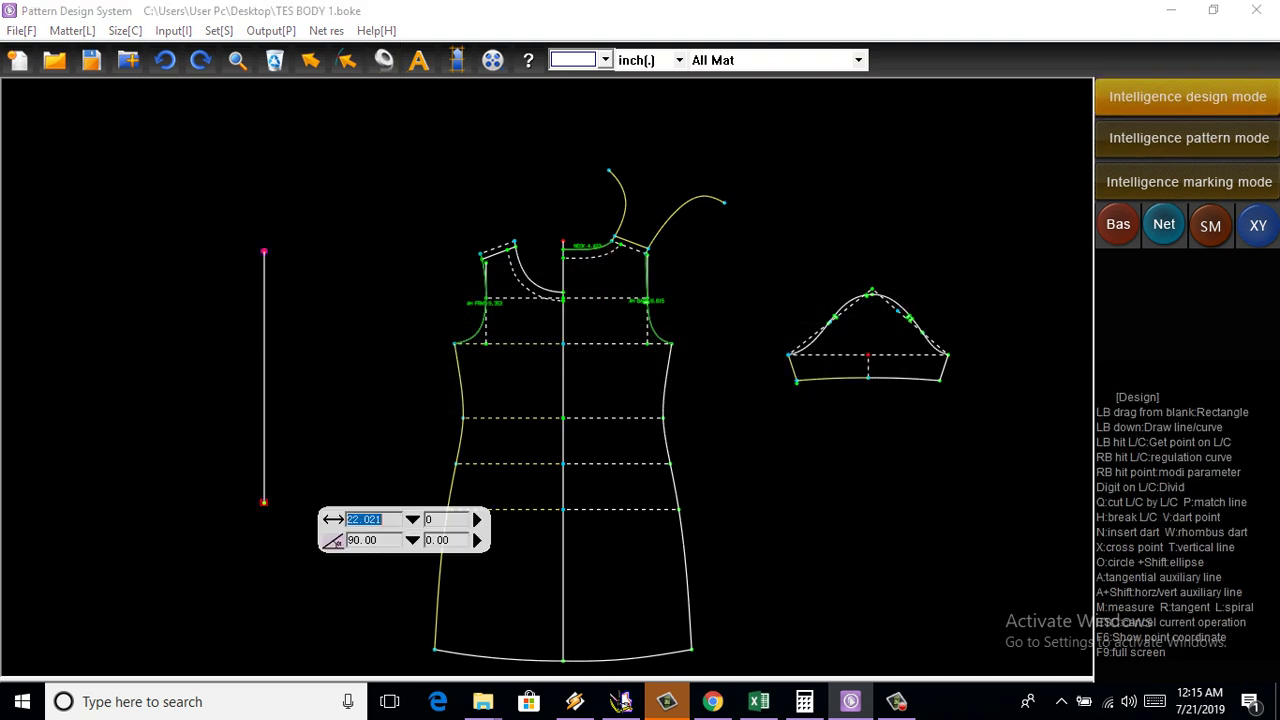
type("11")
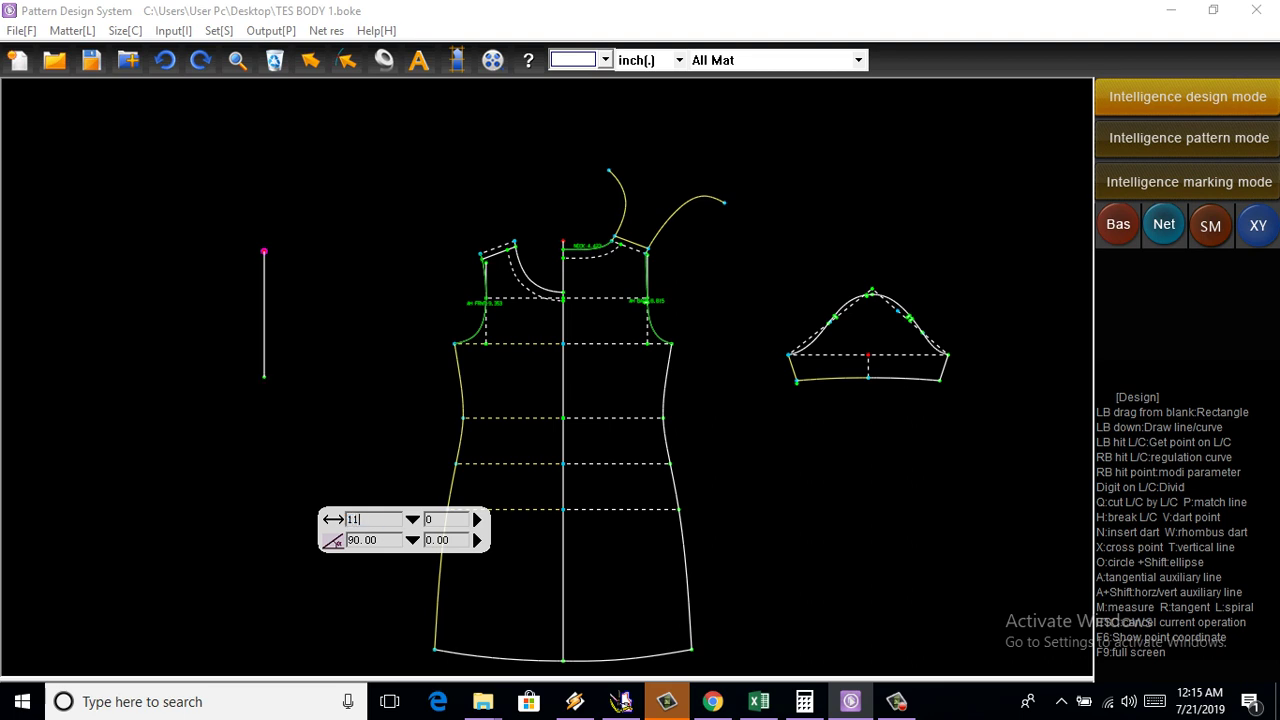
left_click(412, 519)
left_click(340, 492)
left_click(354, 592)
left_click_drag(384, 519, 370, 519)
key("Return")
Draw a short horizontal line of about 1 inch from the vertical line's top
scroll(287, 266, "up", 2)
scroll(250, 230, "up", 2)
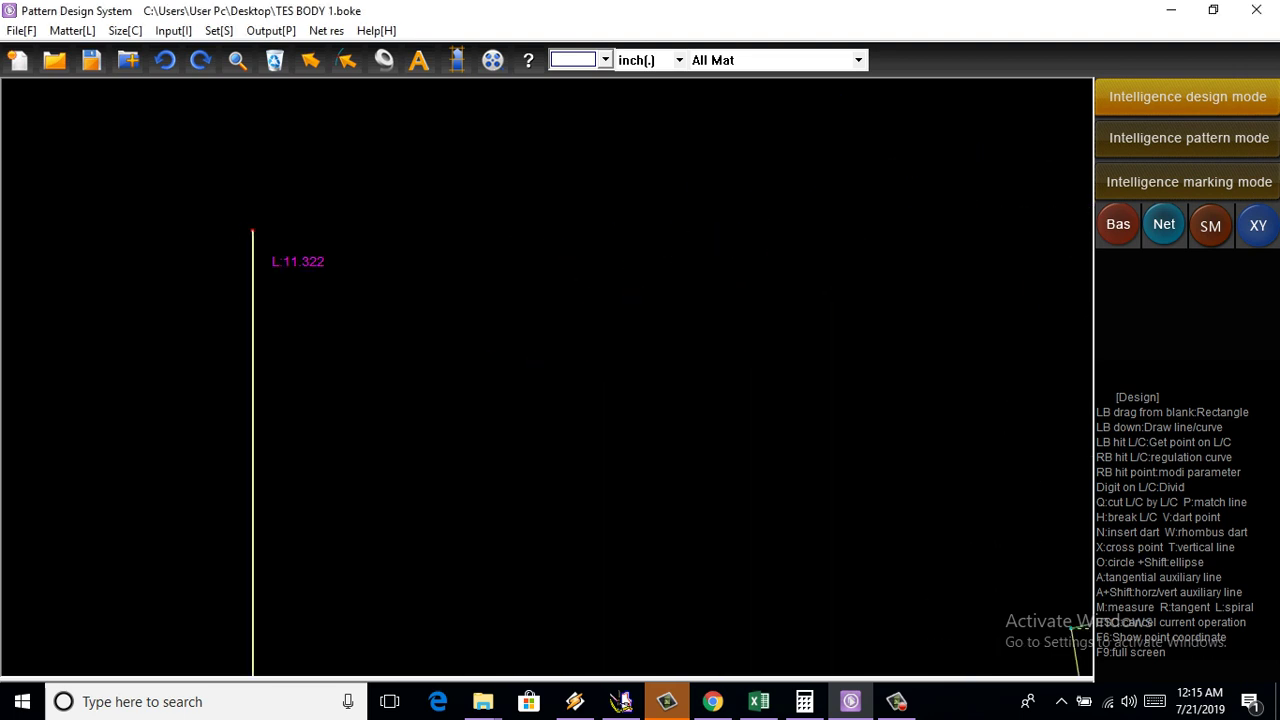
left_click(253, 232)
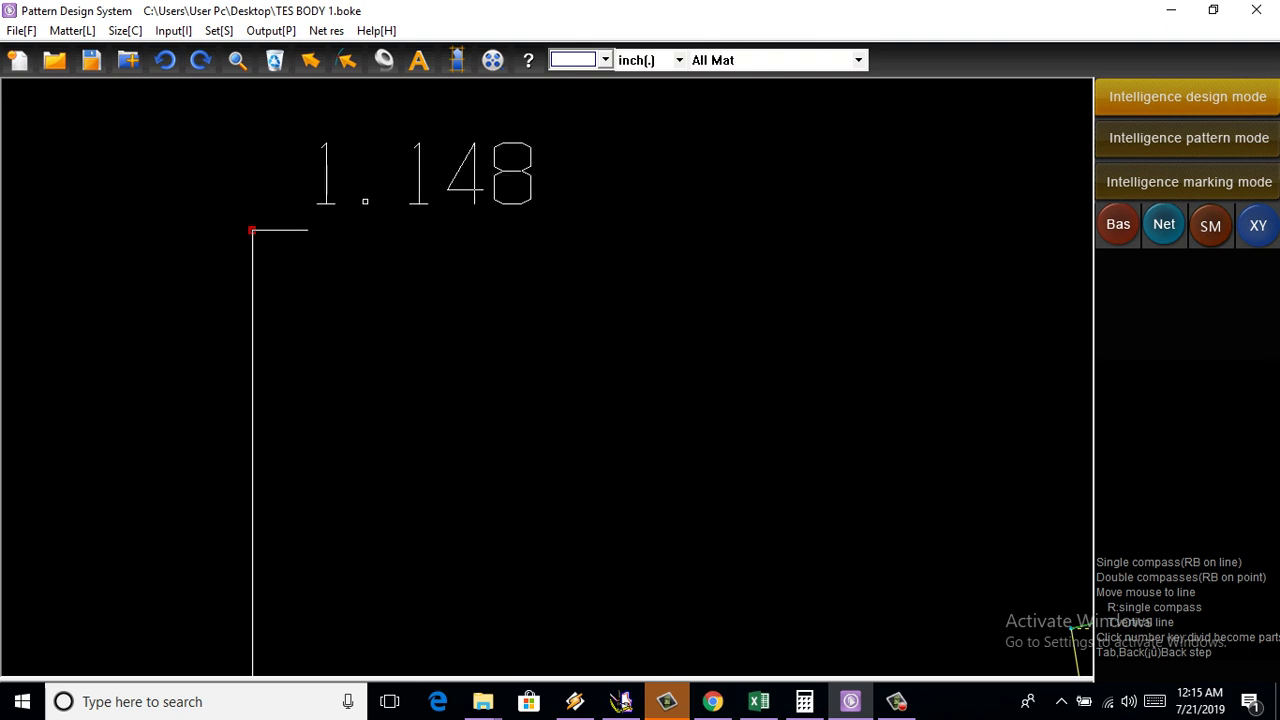
left_click_drag(253, 231, 309, 231)
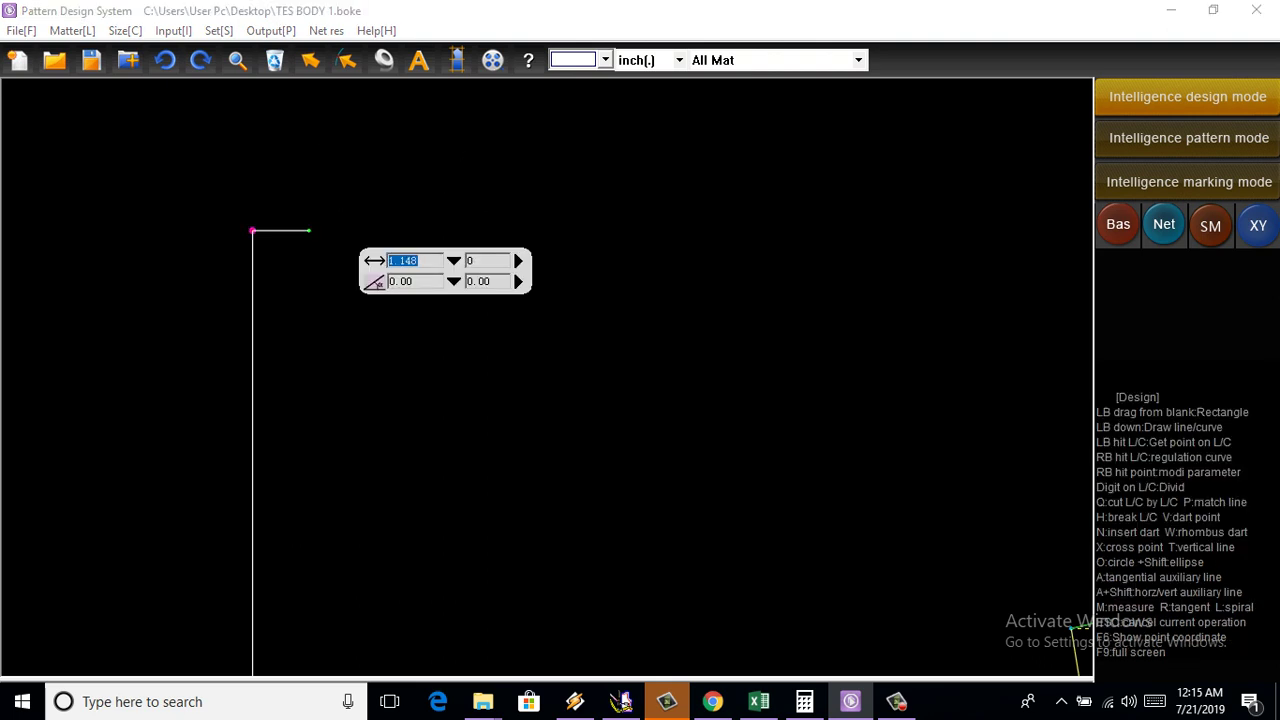
type("1")
key("Down")
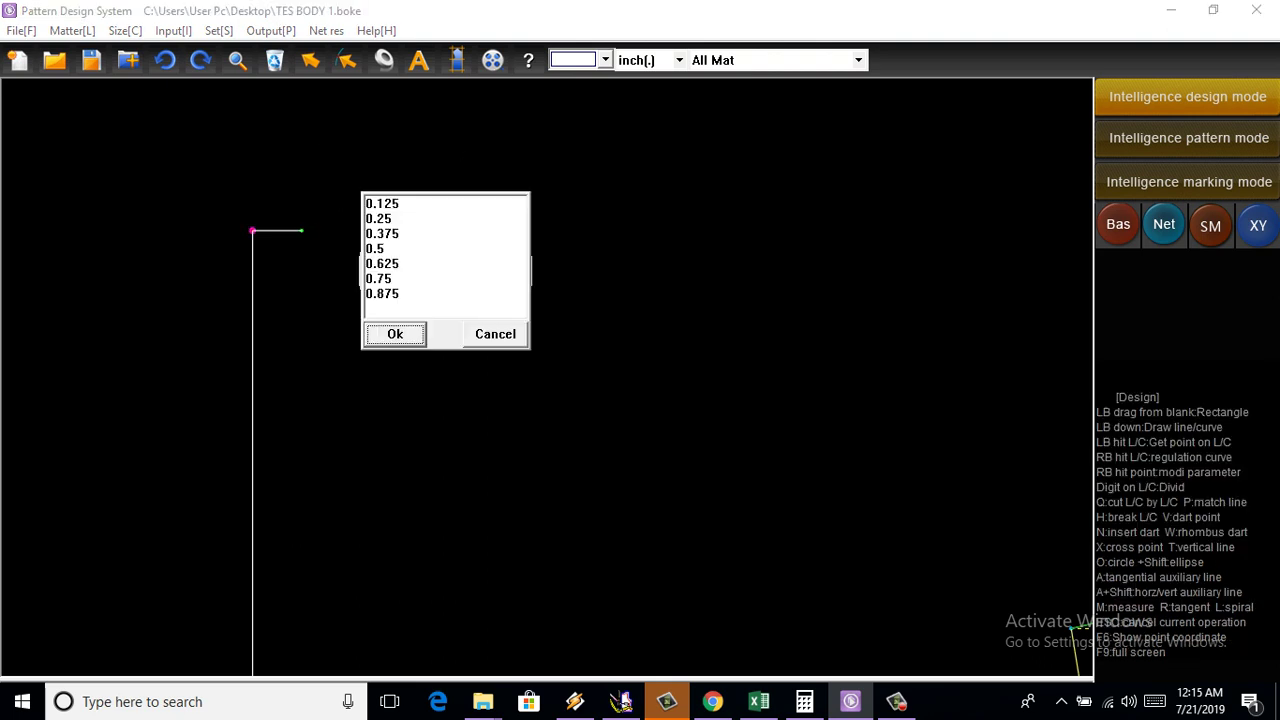
key("Return")
key("Return")
Draw a 1.5-inch horizontal line from the vertical line's bottom, closing the strip
scroll(266, 330, "down", 2)
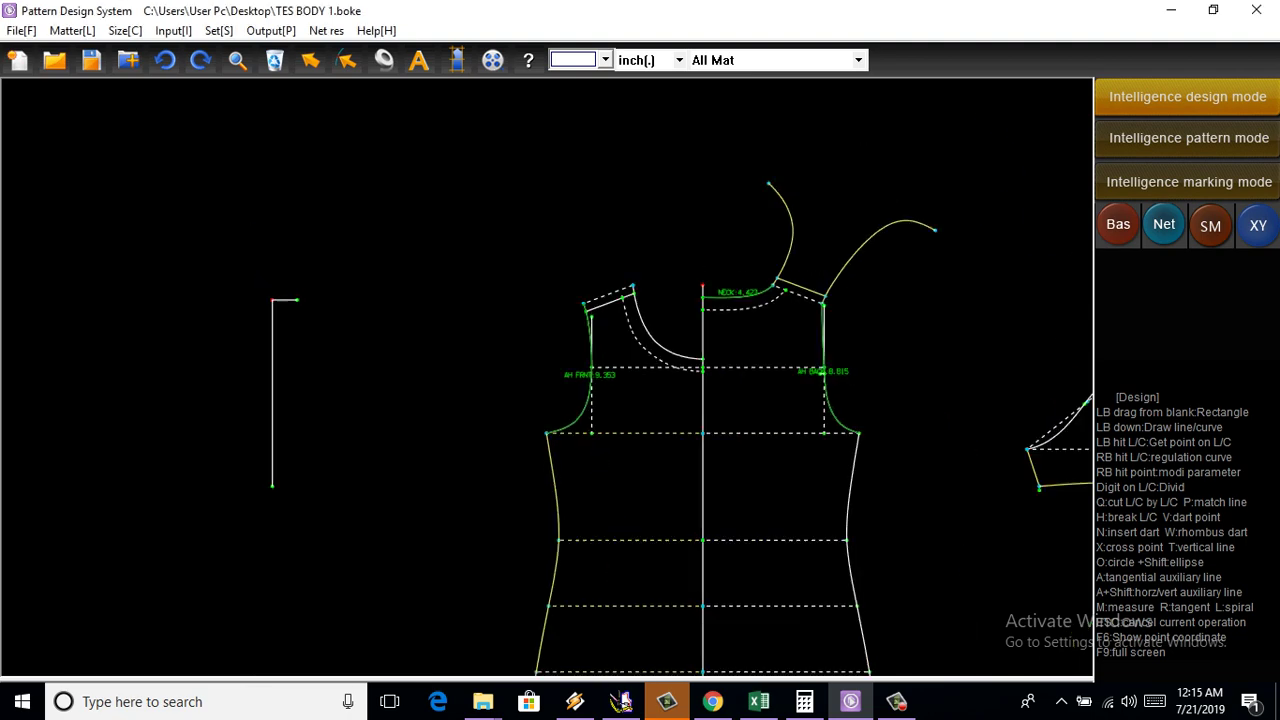
right_click(258, 491)
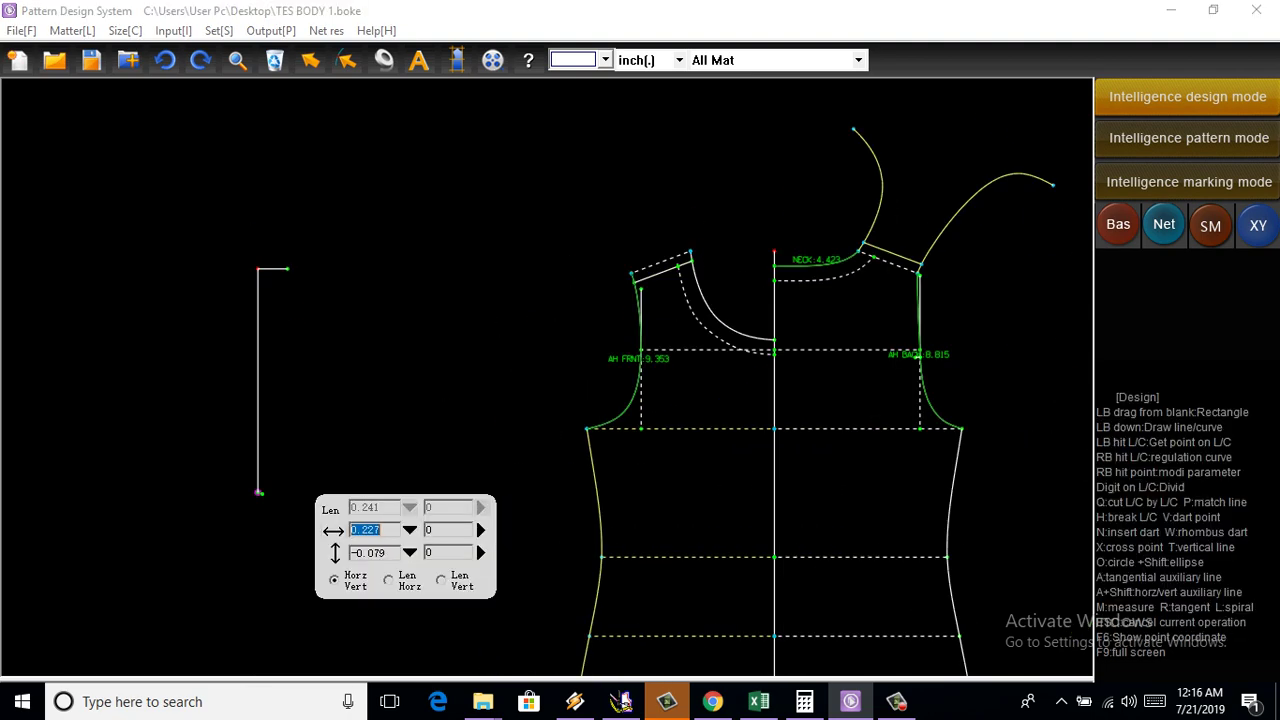
key("Escape")
scroll(258, 491, "up", 2)
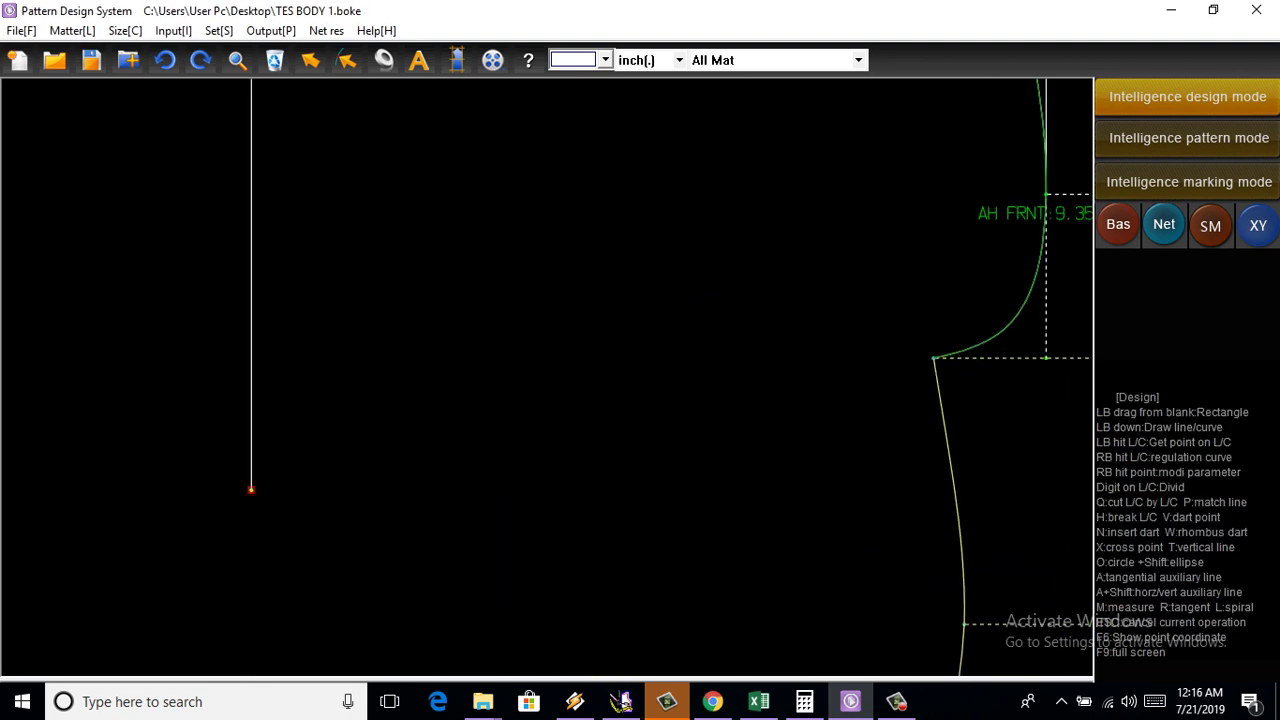
left_click(251, 489)
left_click(352, 432)
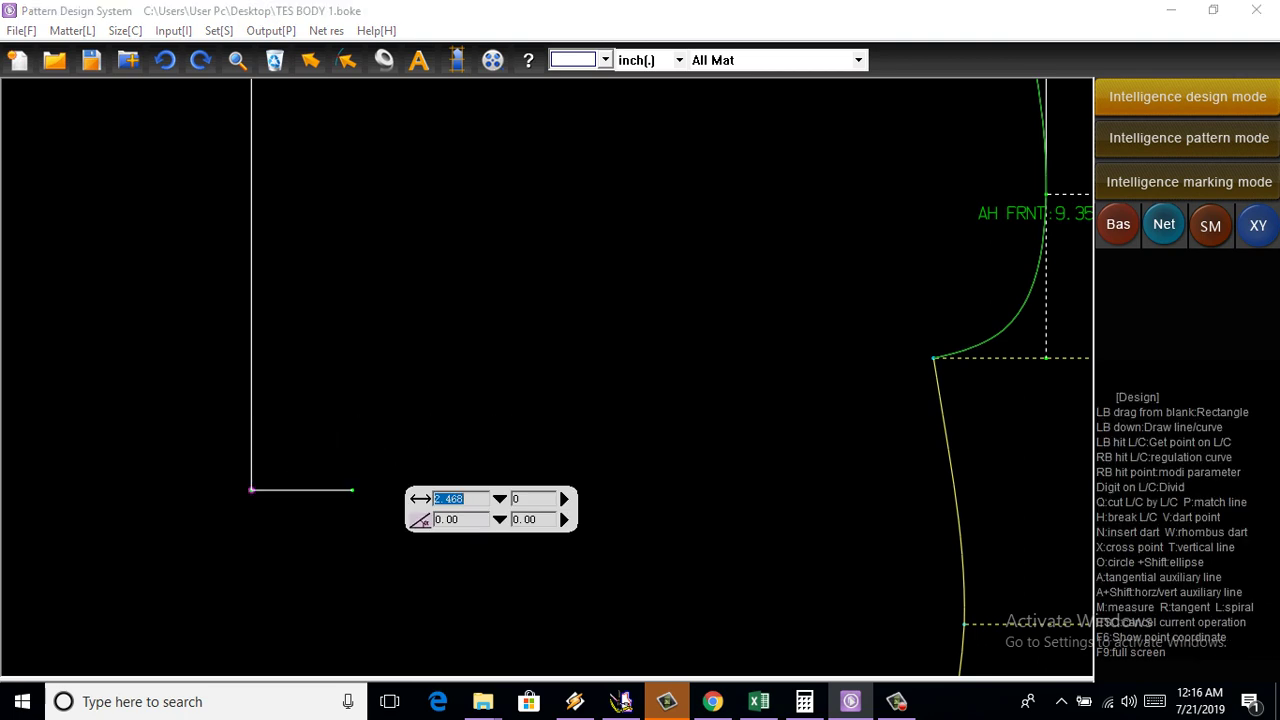
type("1")
left_click(499, 498)
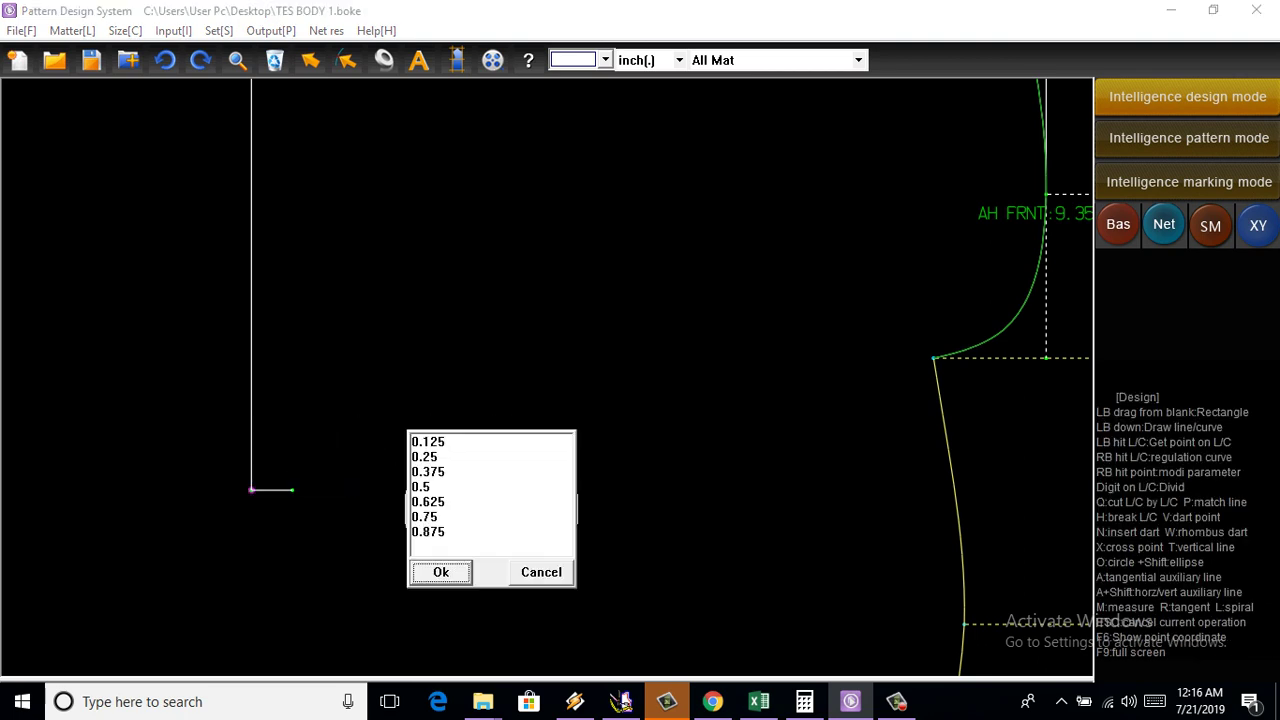
double_click(421, 486)
key("Return")
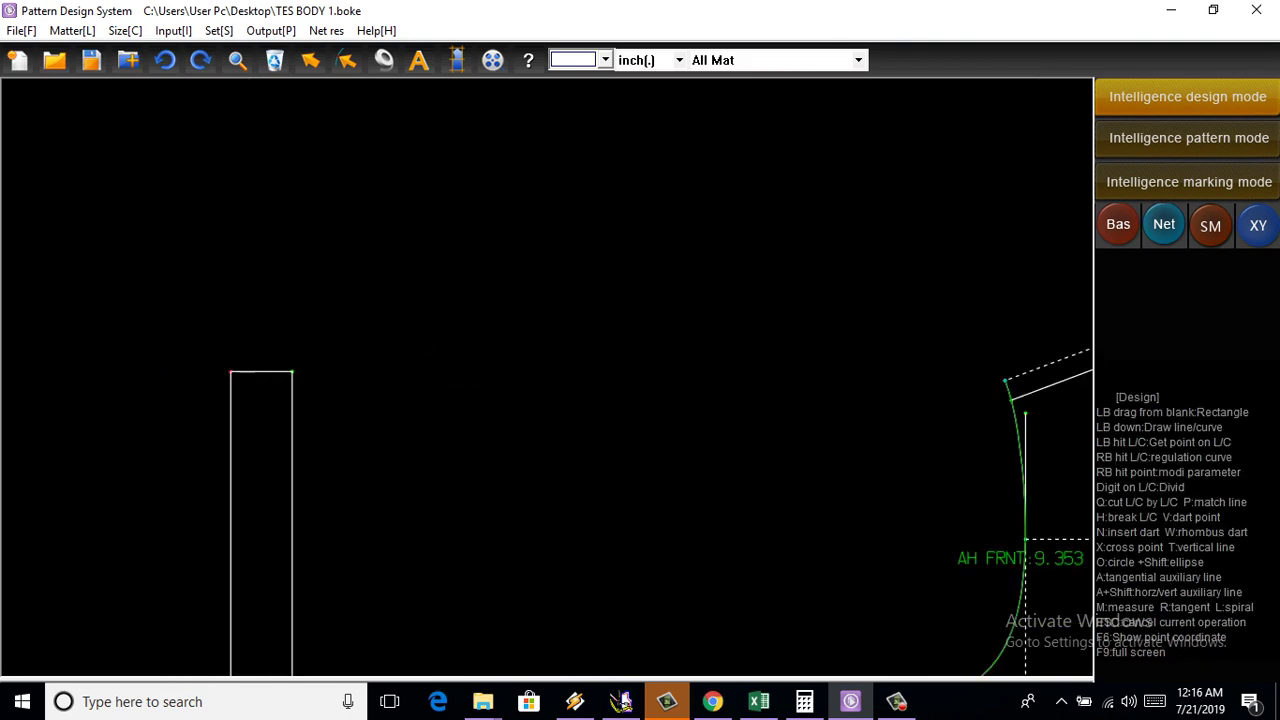
Move the binding strip up beside the sleeve draft
scroll(301, 431, "down", 2)
scroll(303, 427, "up", 1)
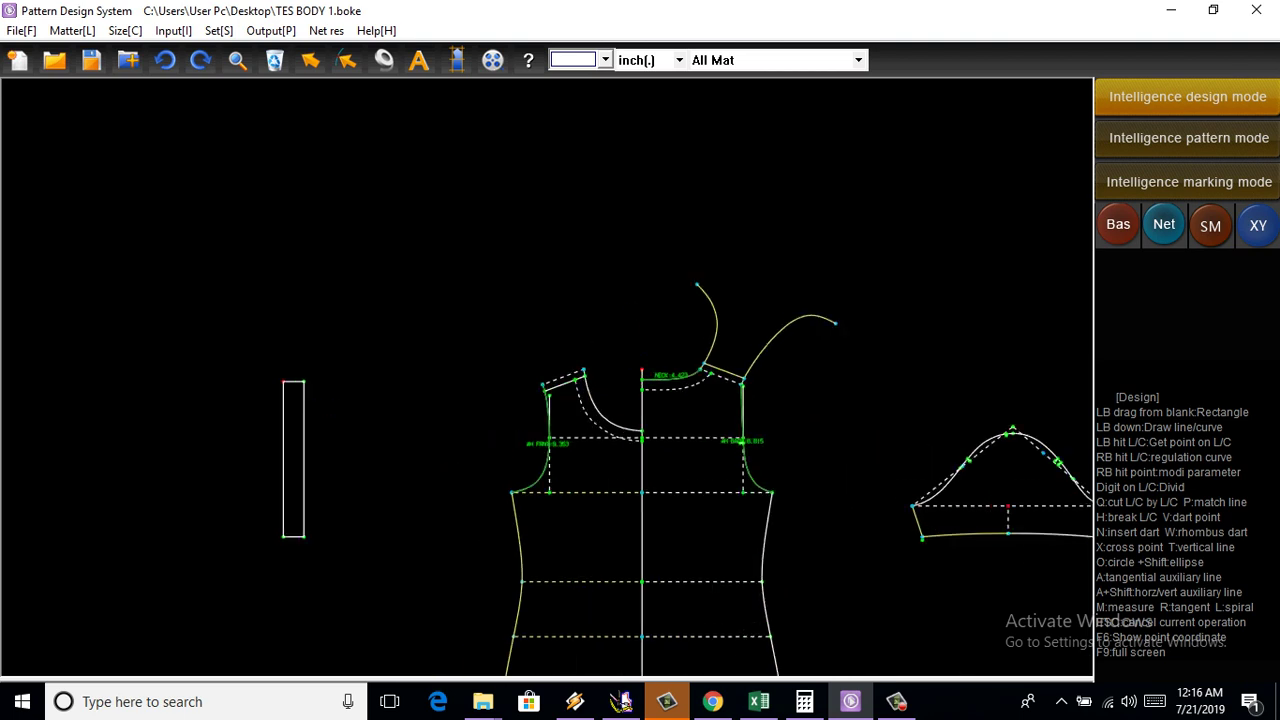
key("space")
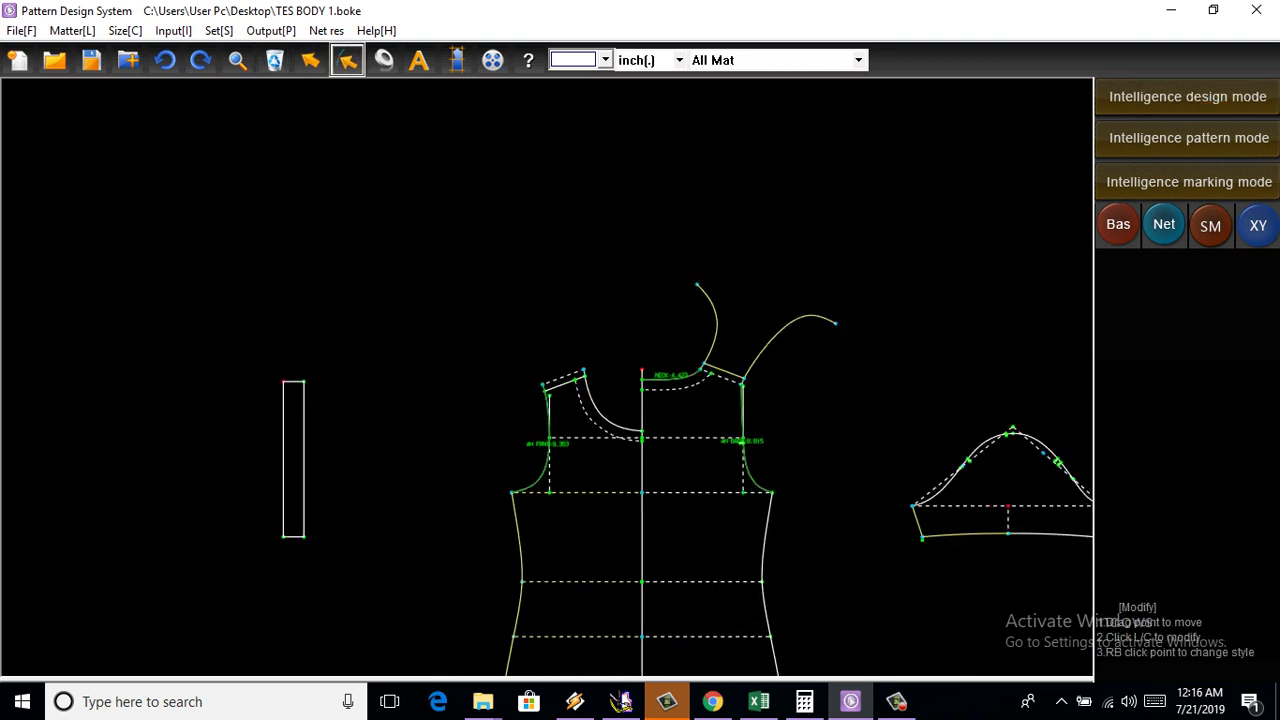
mouse_move(283, 381)
left_mouse_down()
mouse_move(868, 369)
mouse_move(914, 257)
left_mouse_up()
scroll(640, 400, "down", 2)
scroll(800, 330, "up", 1)
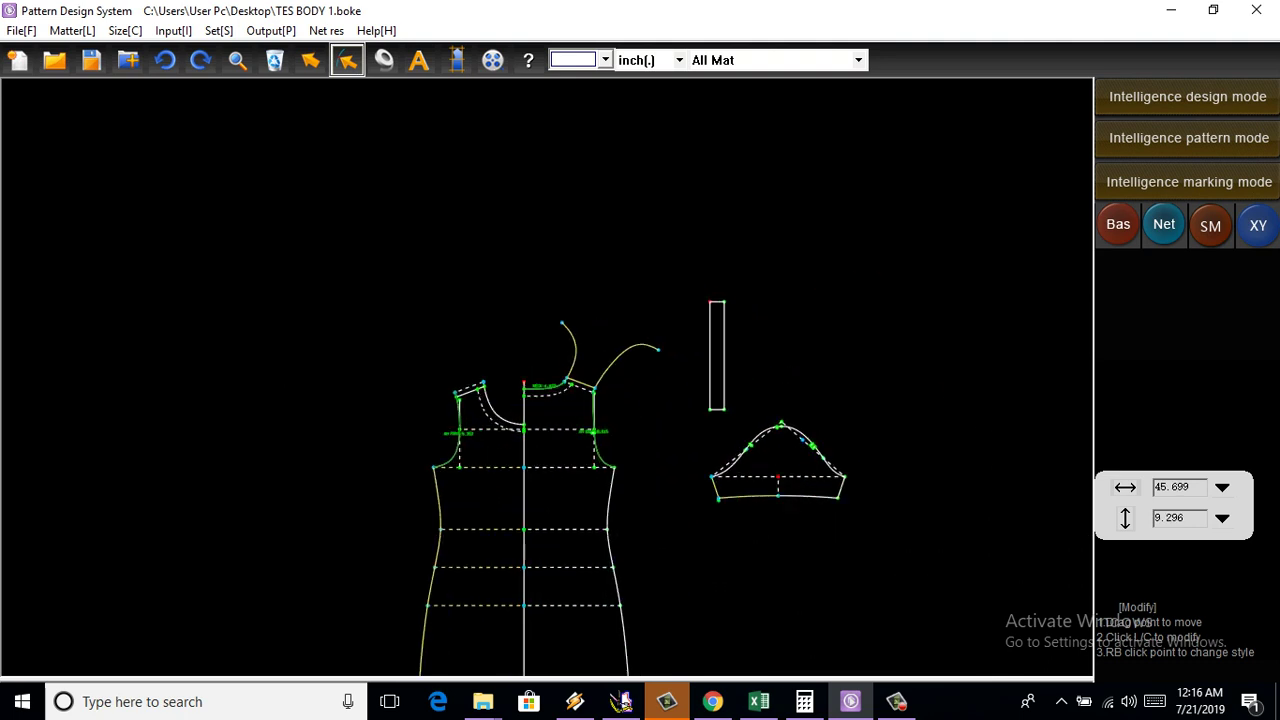
scroll(690, 410, "up", 2)
scroll(650, 400, "up", 2)
scroll(570, 355, "down", 6)
scroll(614, 330, "up", 1)
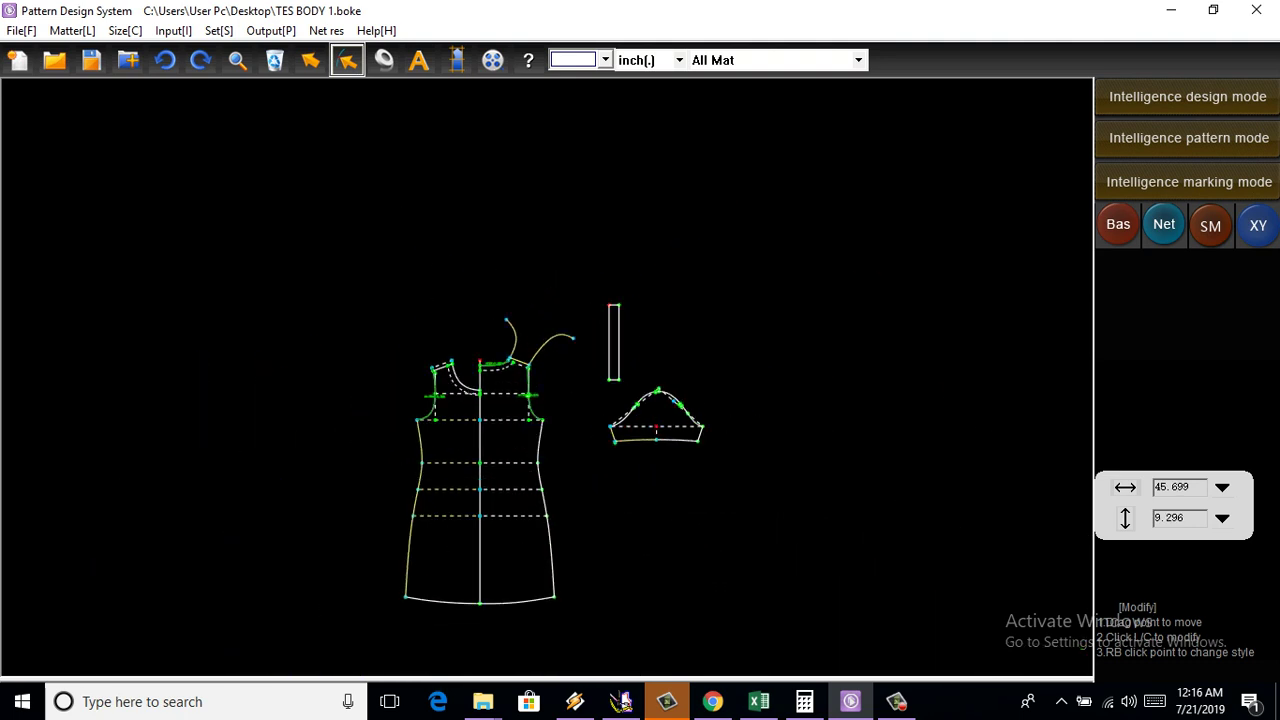
Save the pattern over TES BODY 1.boke, confirming the overwrite
key("alt+f")
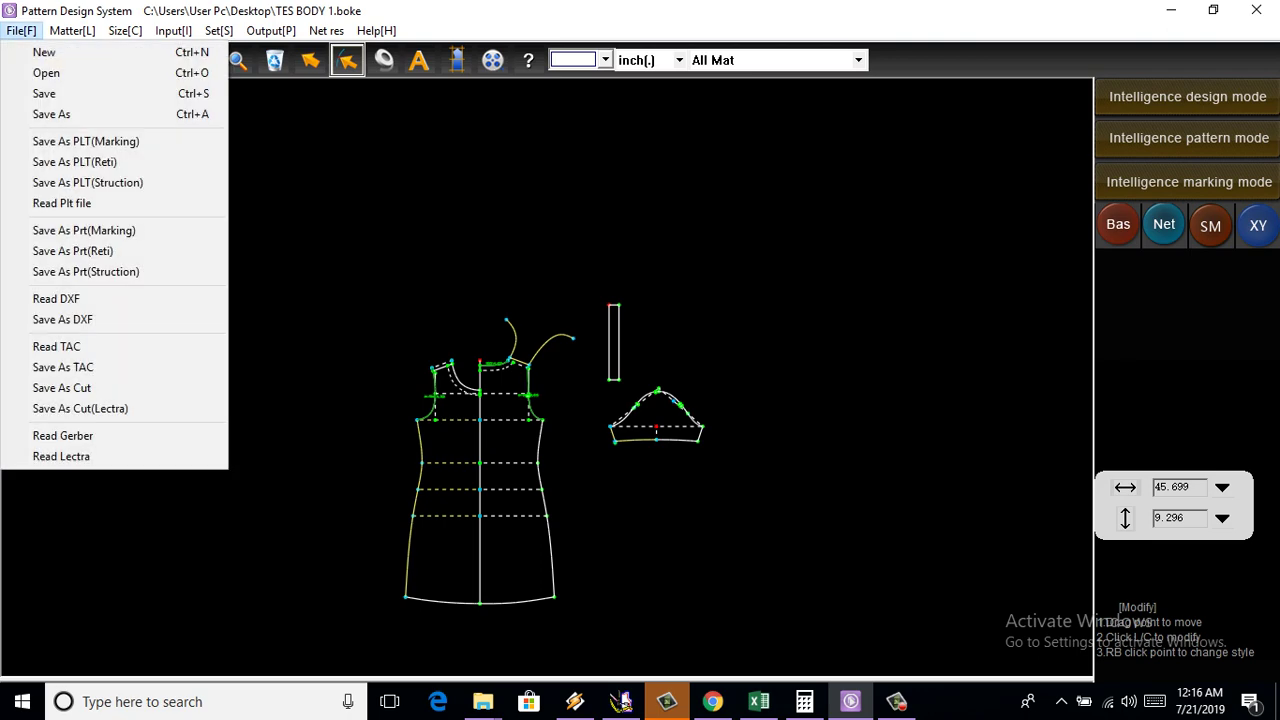
key("Down")
key("Down")
key("Down")
key("Return")
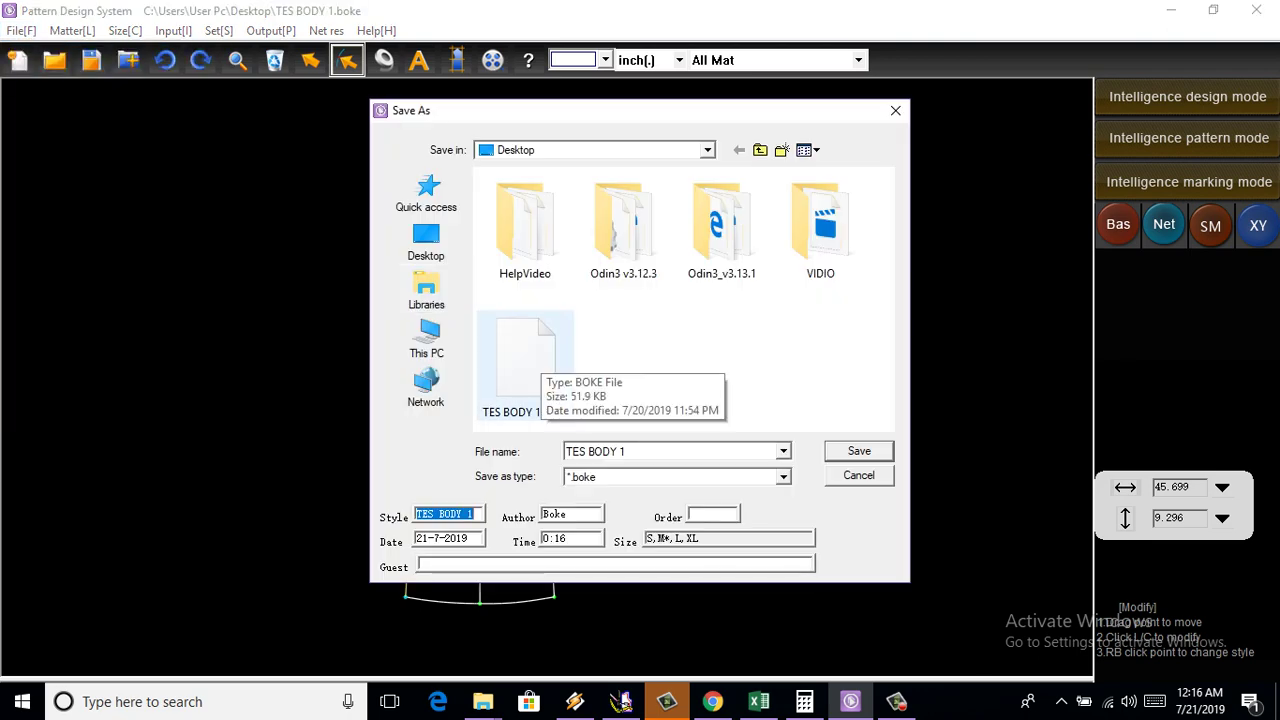
left_click(525, 360)
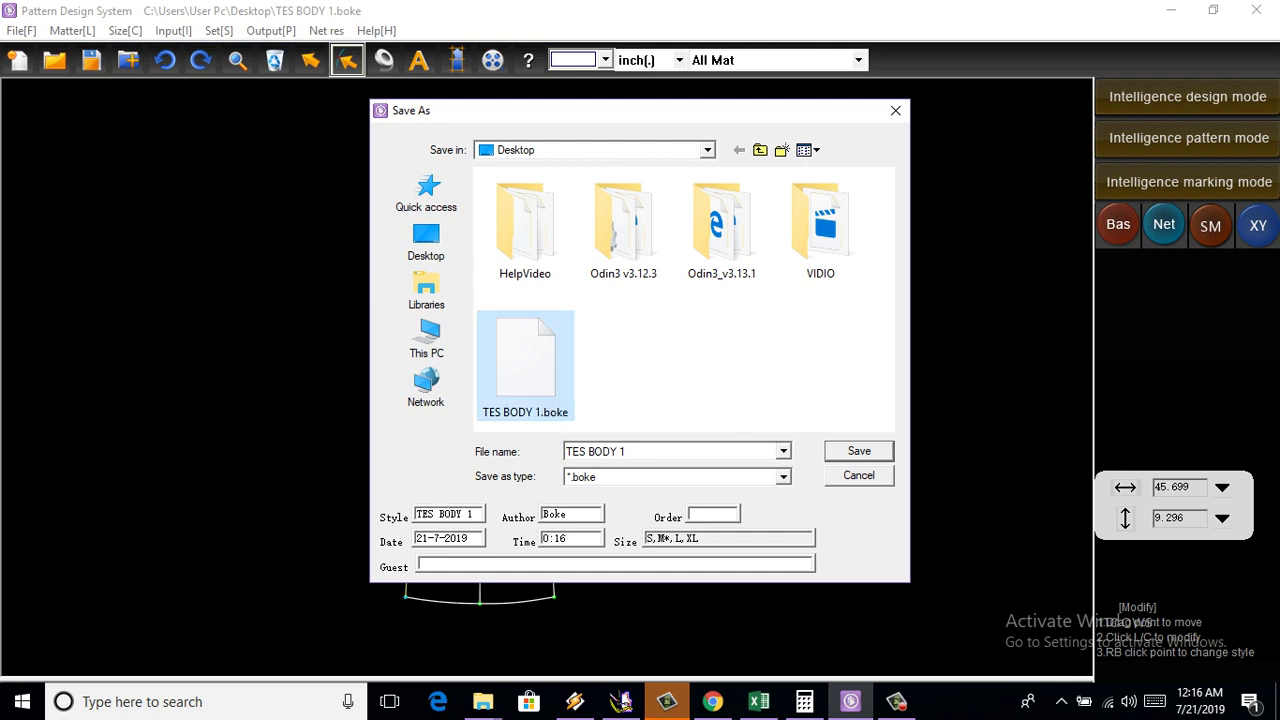
key("Tab")
key("Return")
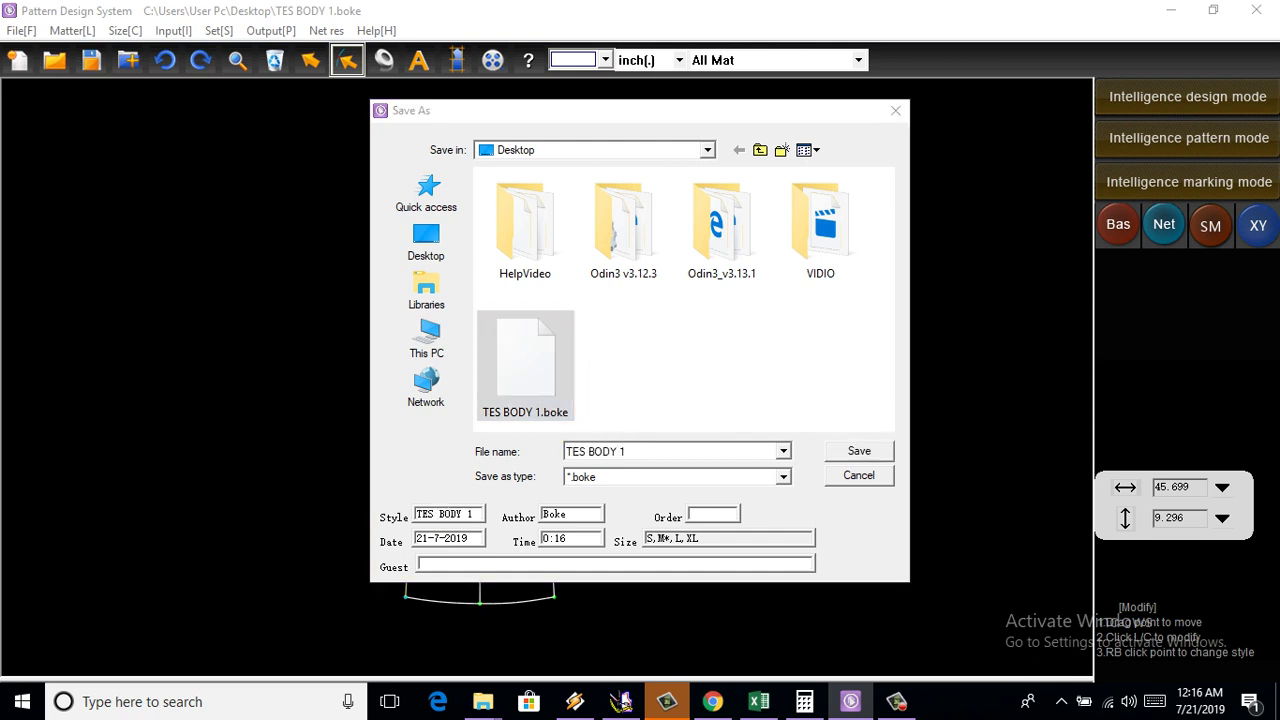
key("Return")
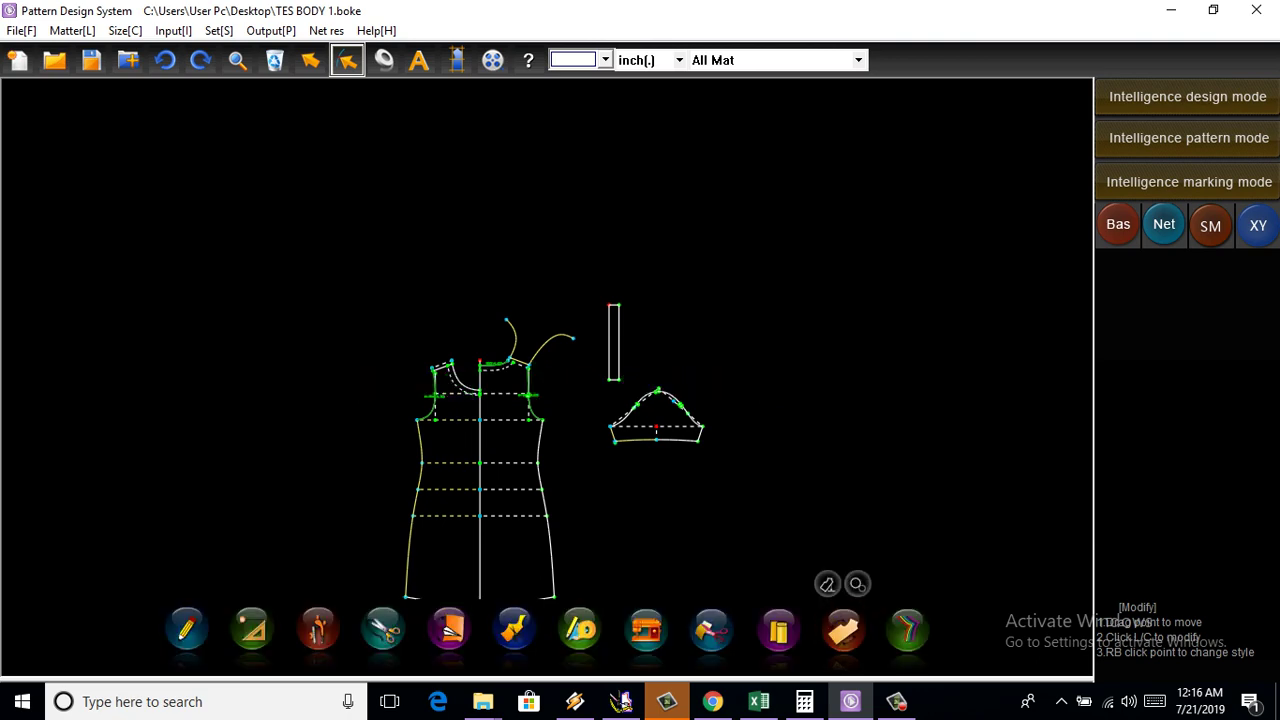
left_click(621, 701)
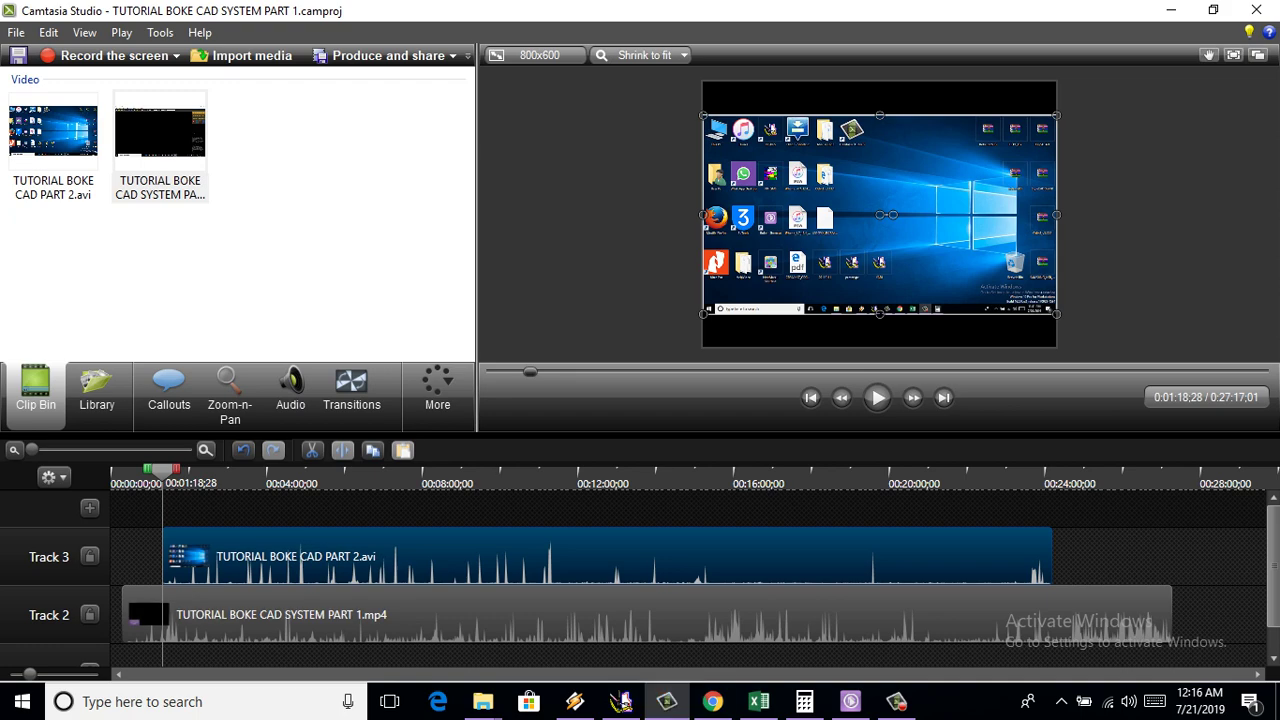
left_click(621, 701)
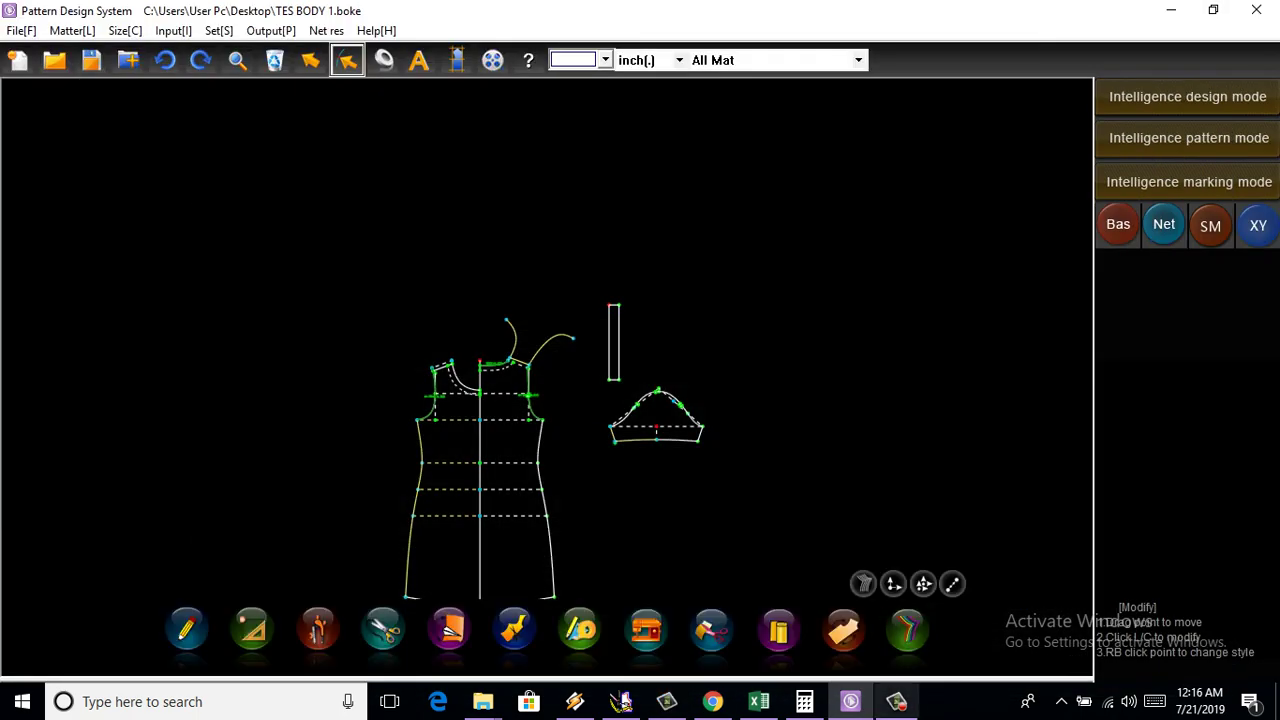